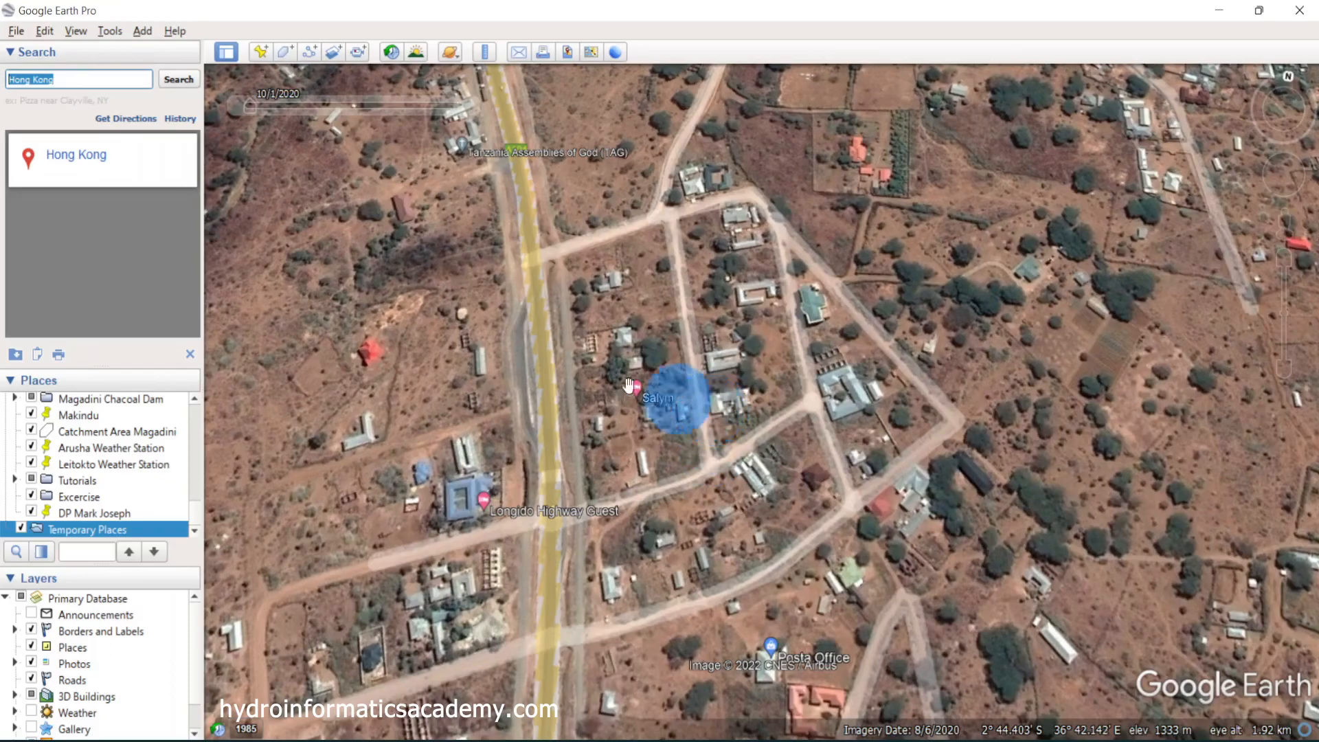
Check the latitude/longitude format and measurement units in the 3D View options without applying changes
click(119, 33)
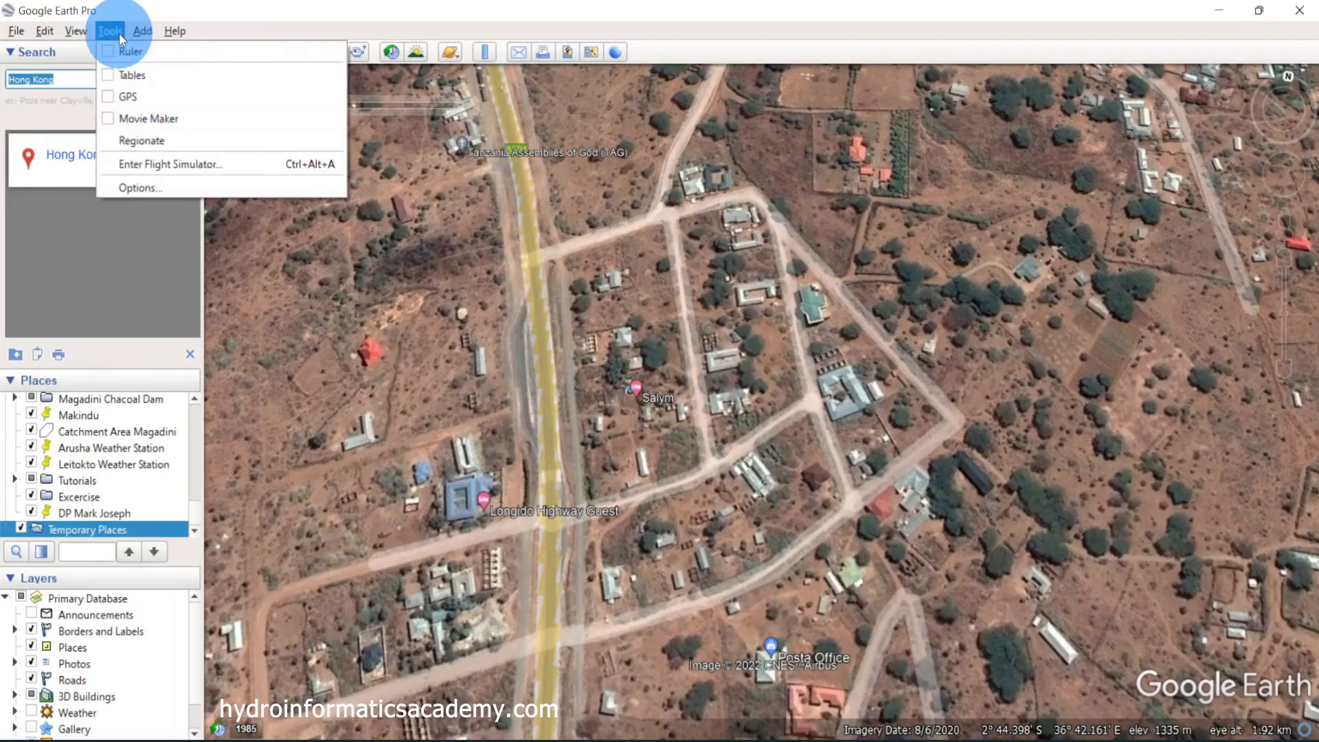
click(217, 183)
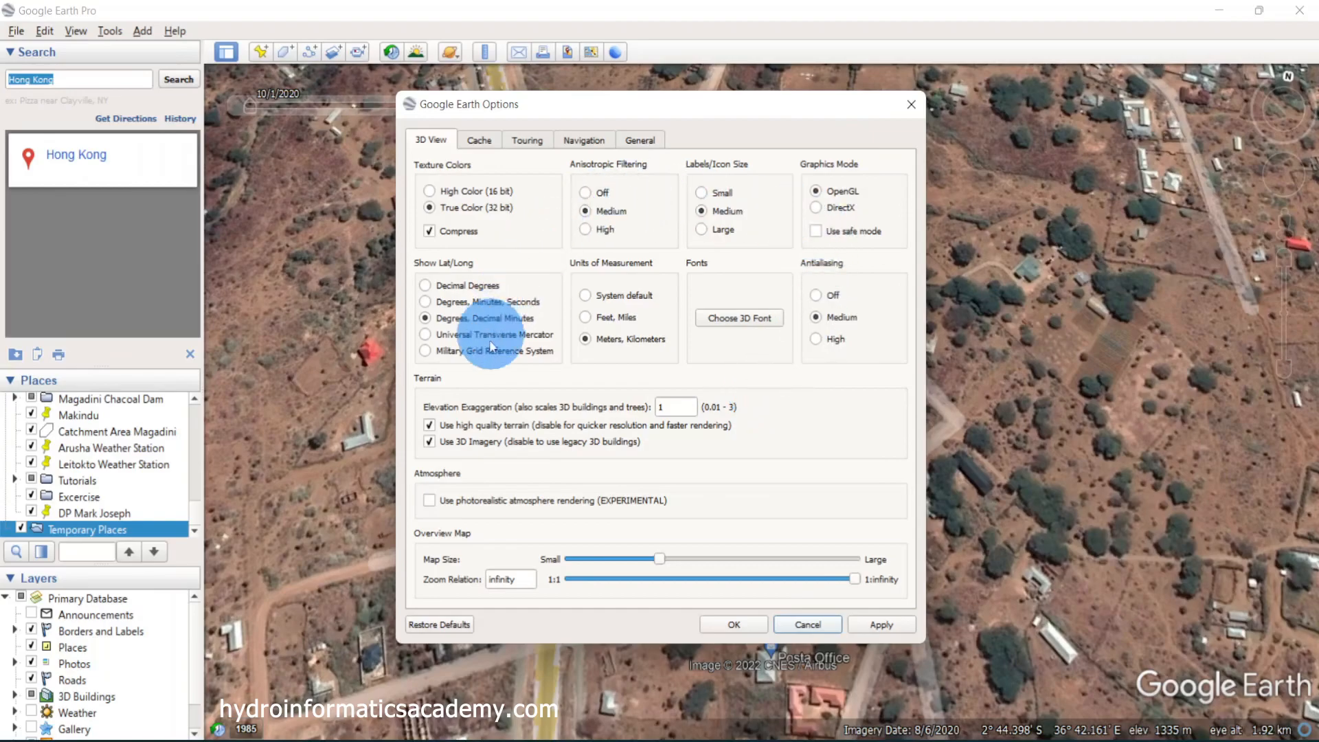
click(473, 316)
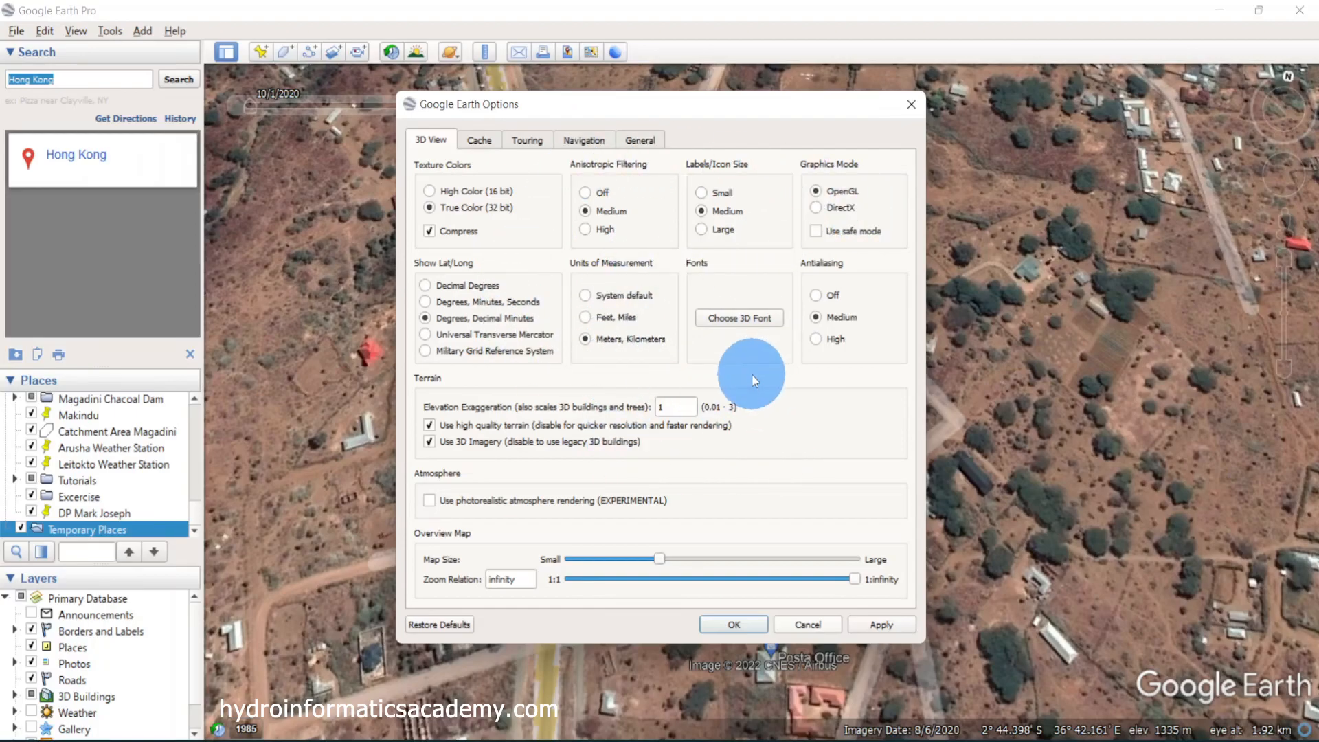
click(806, 625)
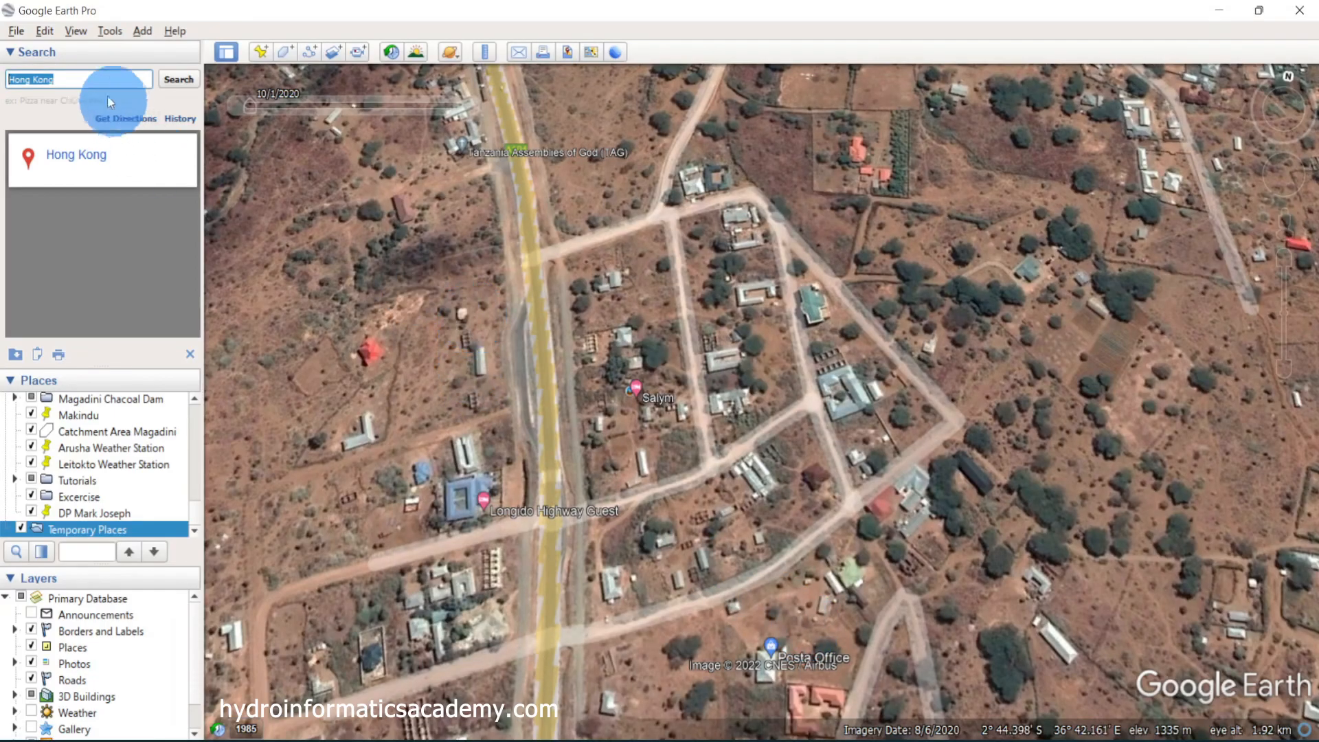
click(62, 78)
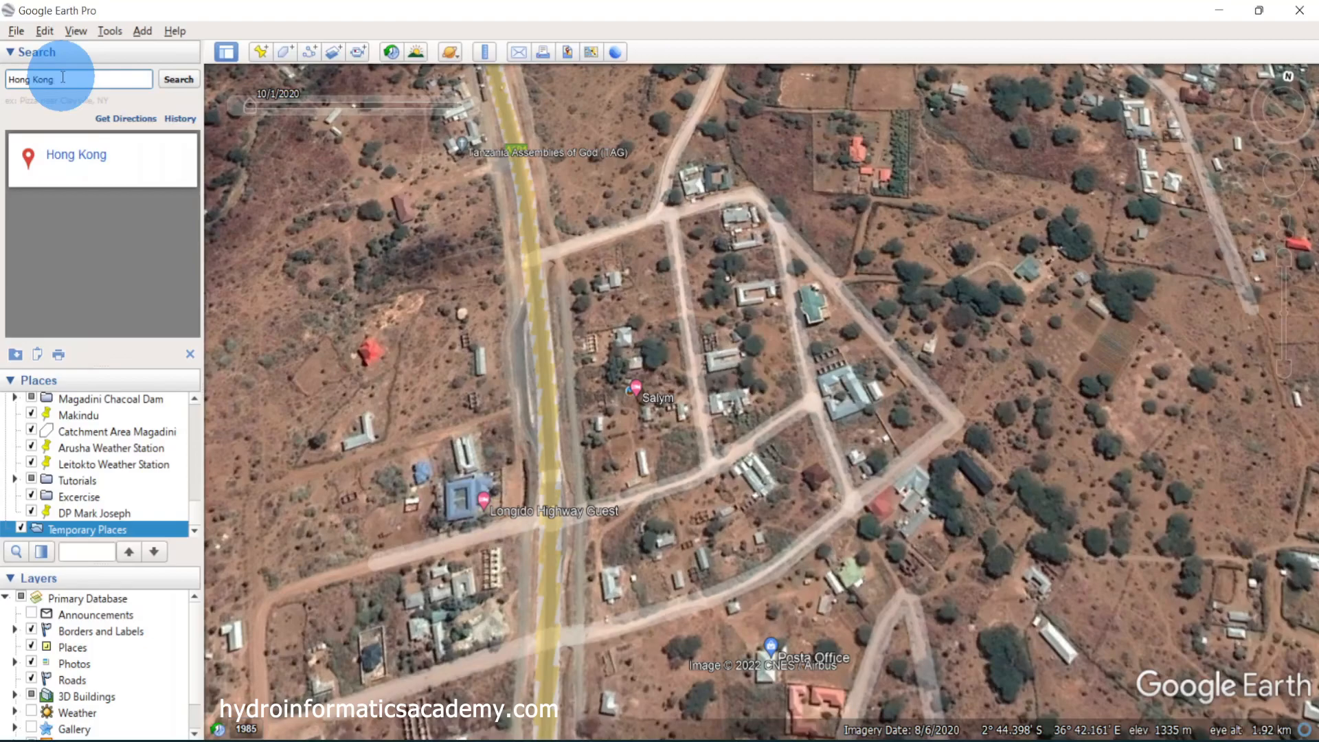
drag(63, 77, 2, 83)
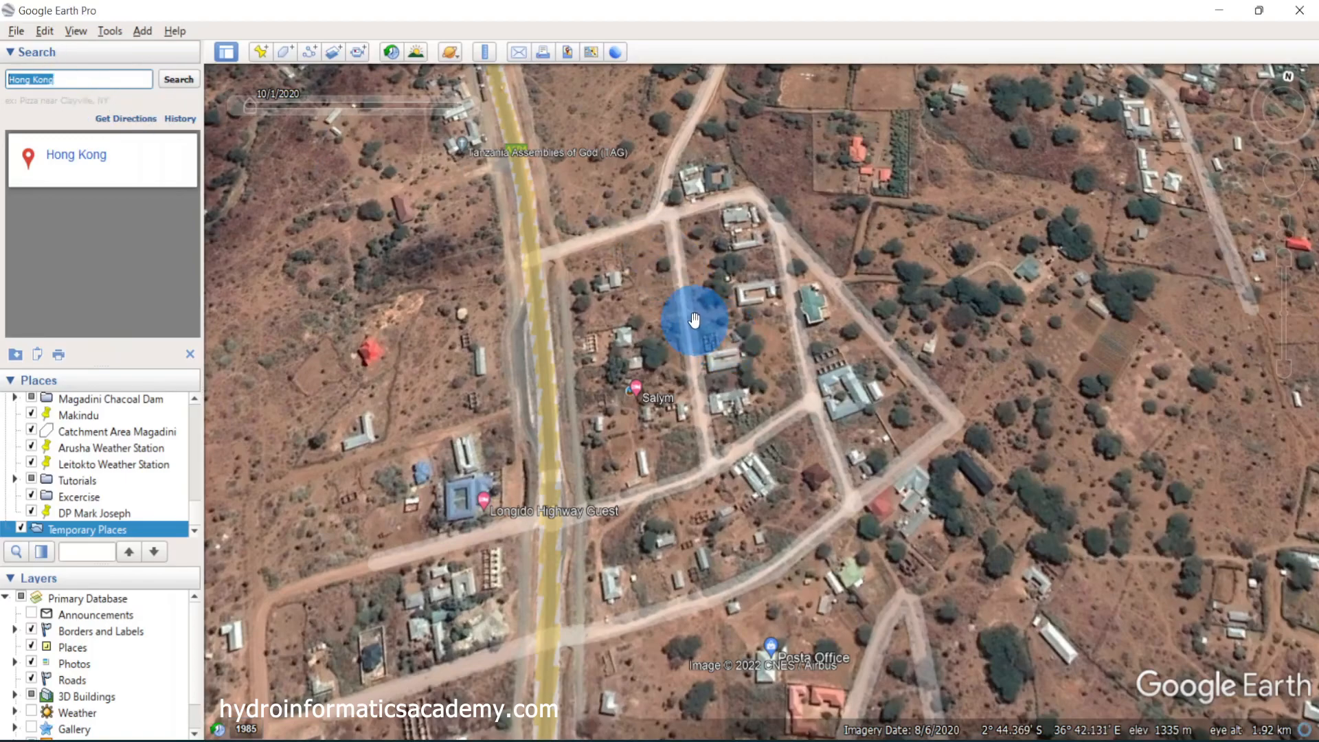
drag(804, 383, 782, 355)
drag(516, 627, 530, 603)
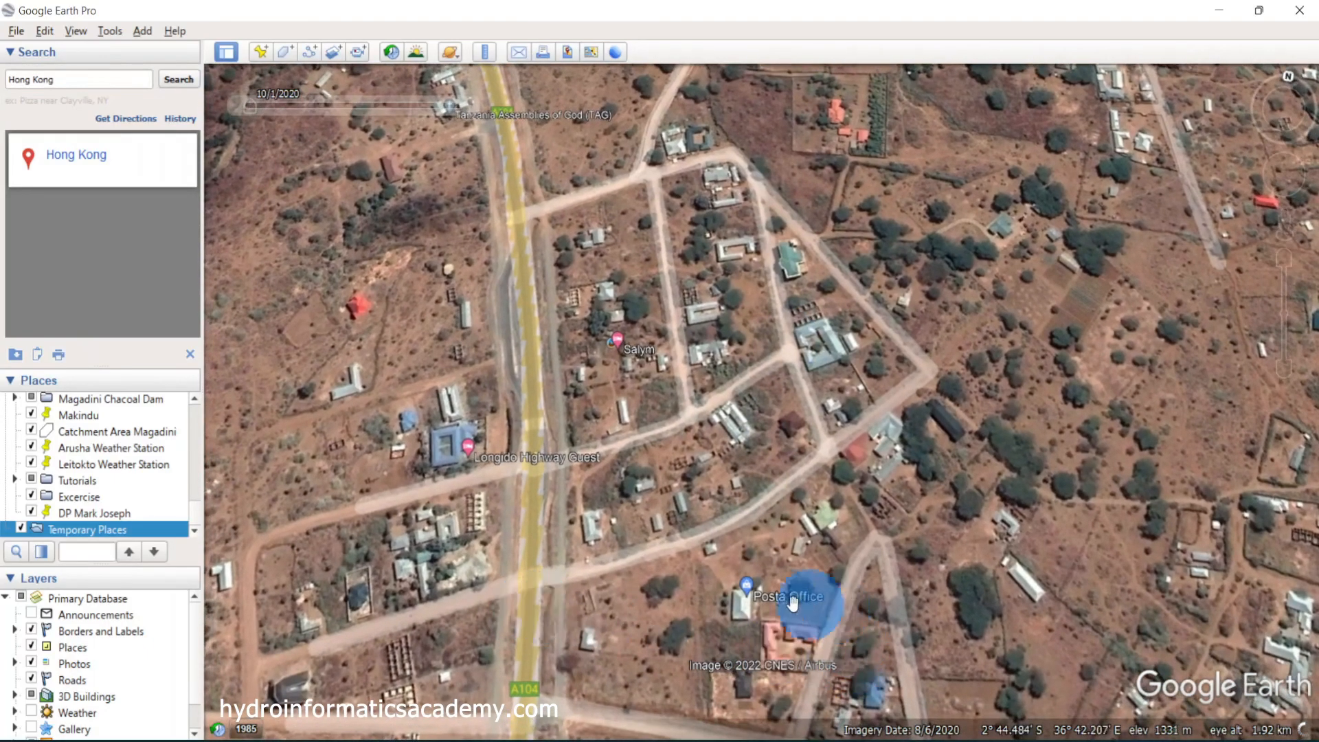
drag(719, 303, 721, 319)
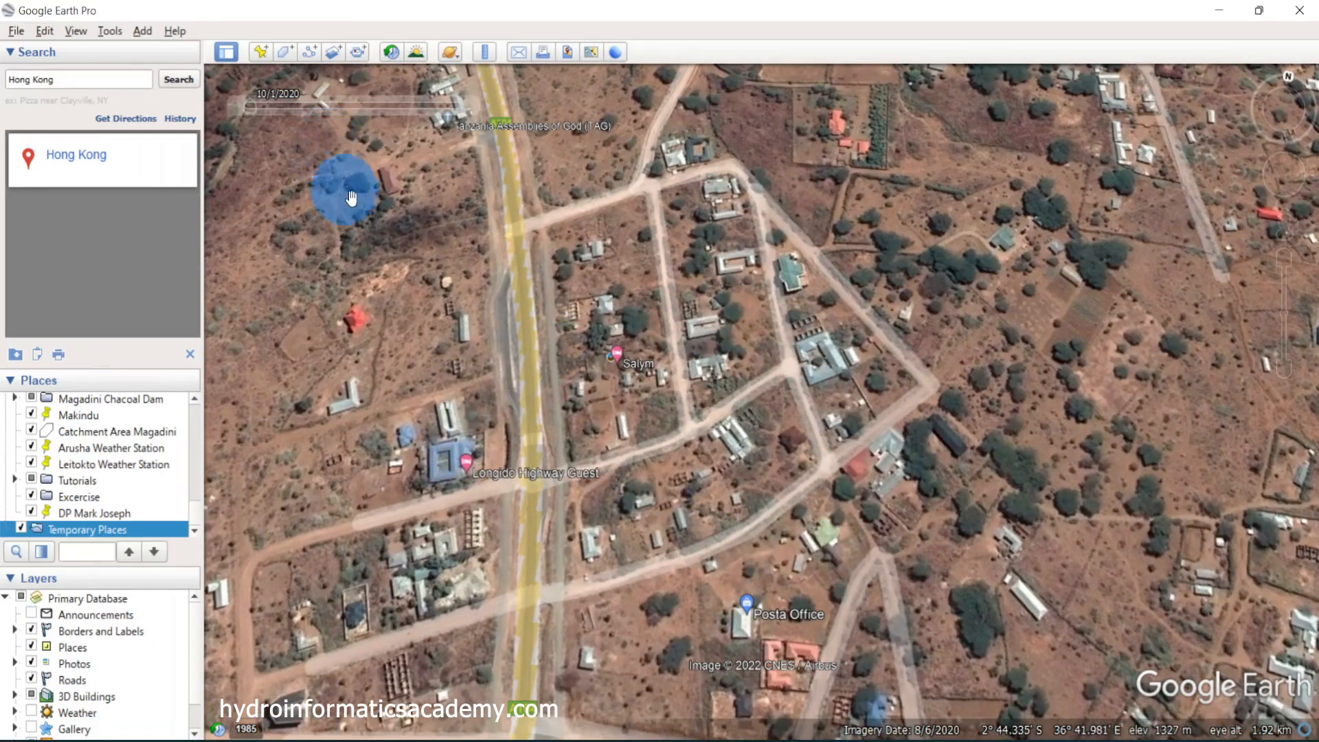
click(261, 51)
click(1304, 105)
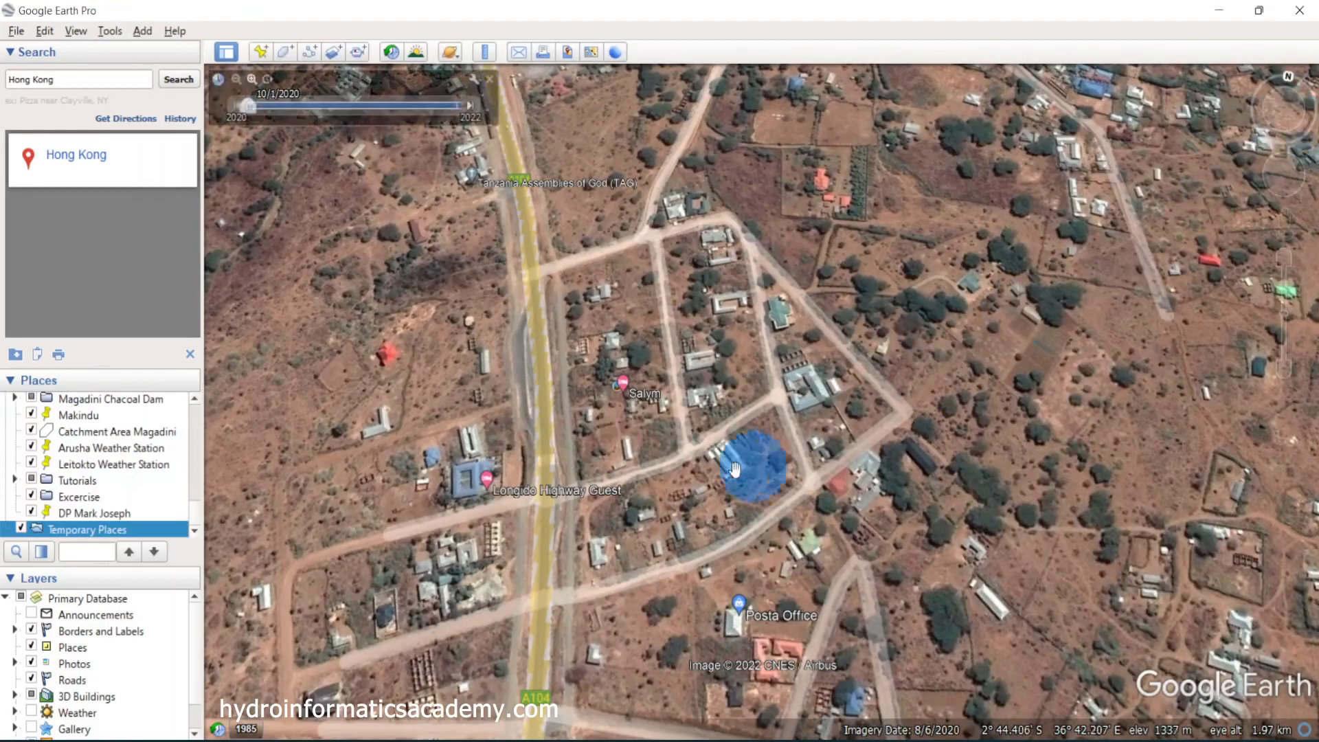
Create a folder named Project 1 under Temporary Places and move it into the Tutorials folder
right_click(99, 529)
mouse_move(135, 542)
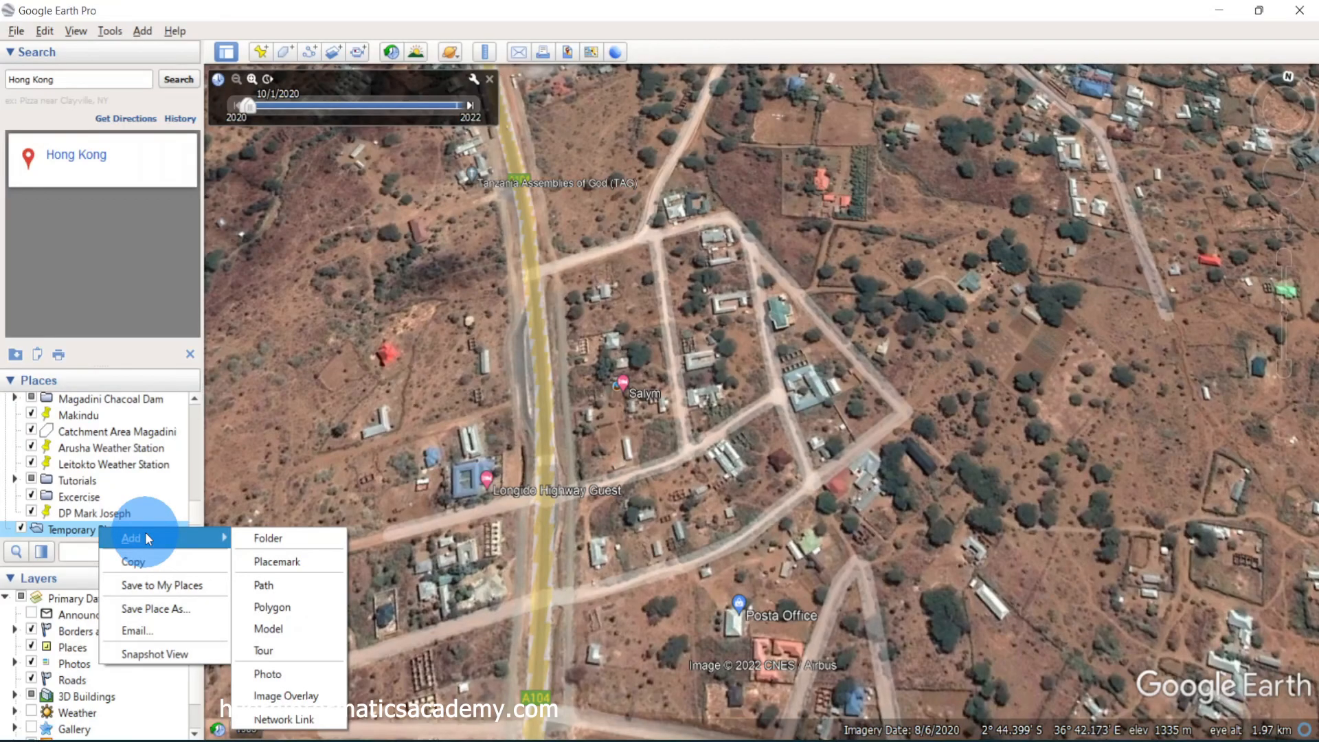
click(67, 535)
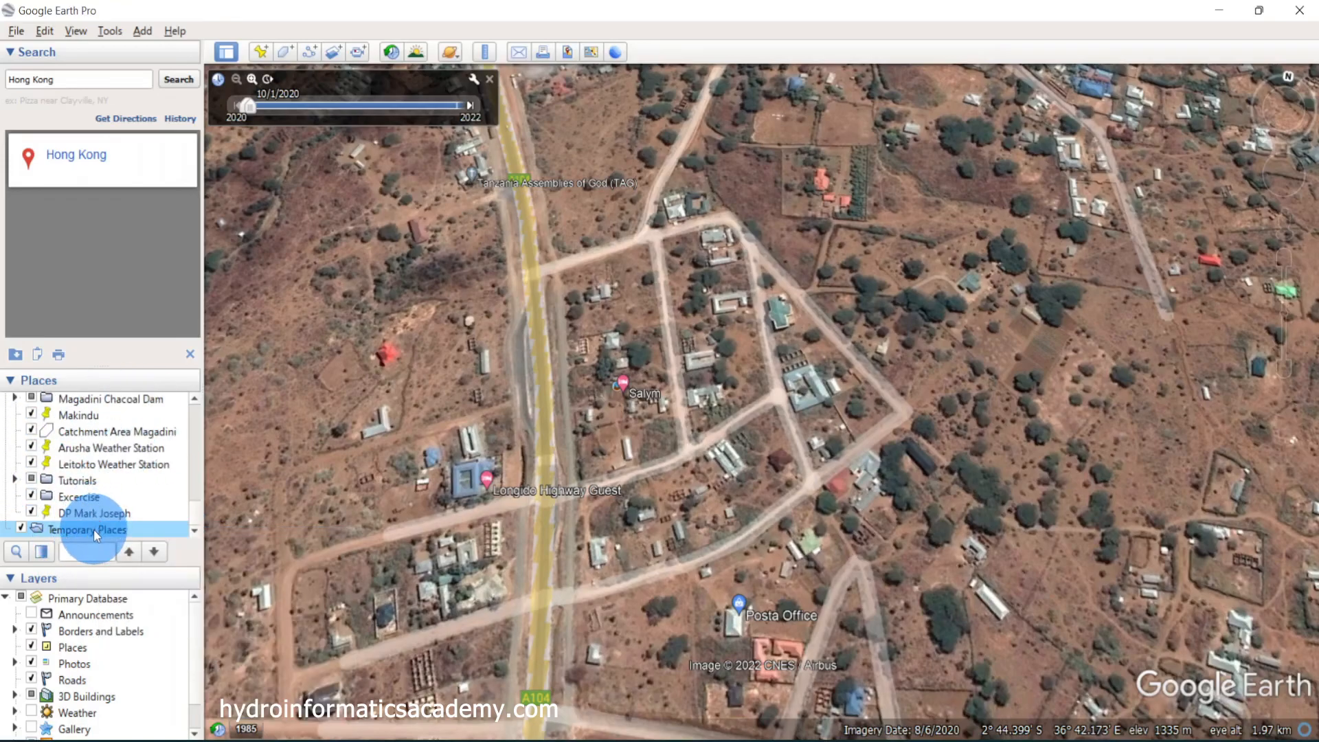
right_click(95, 536)
click(288, 544)
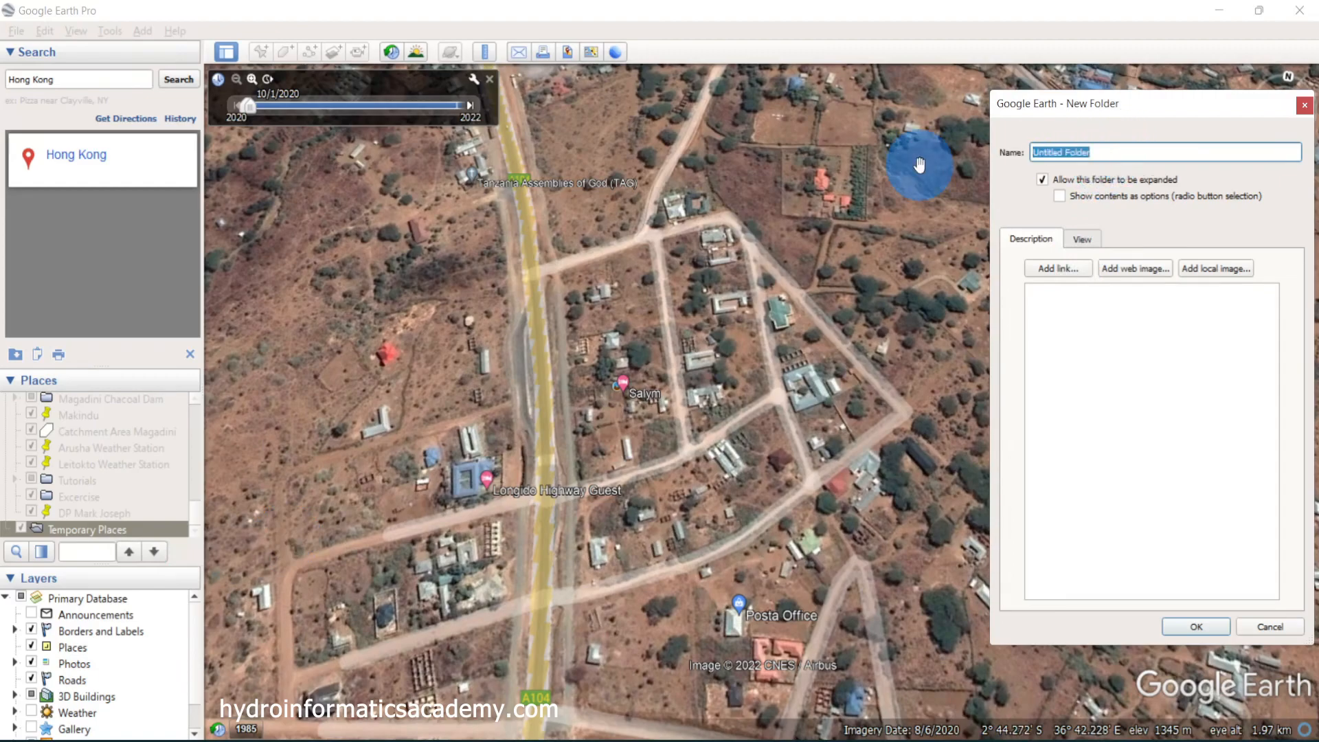
text(Project 1)
click(1192, 624)
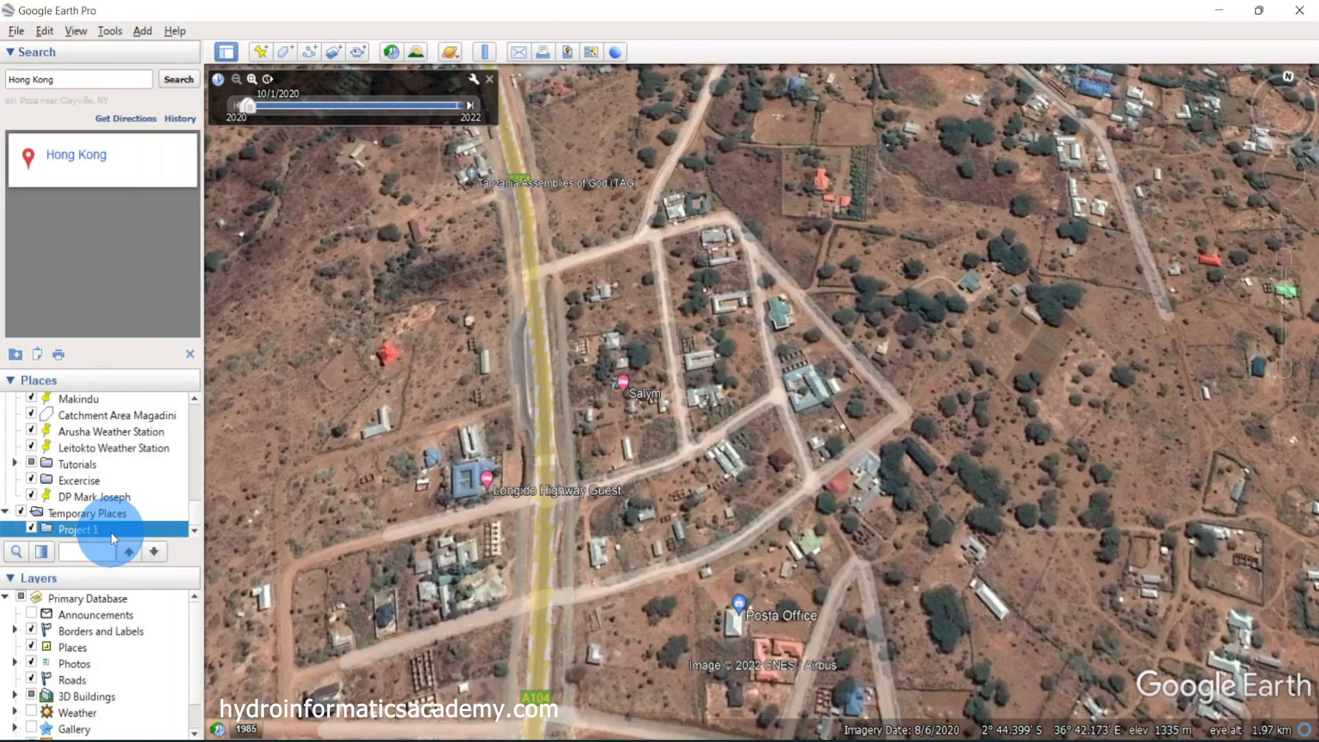
drag(67, 533, 101, 477)
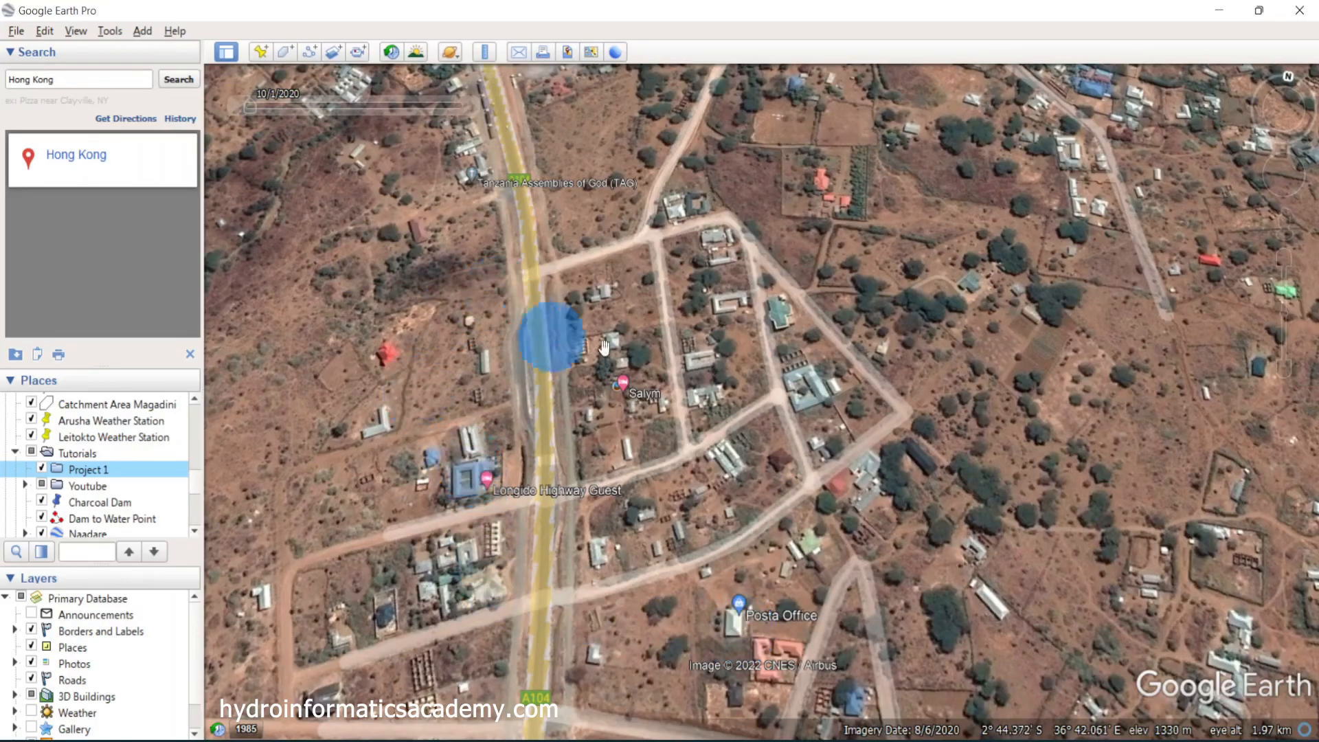
Add a placemark on the post office building in the Project 1 folder and name it Post Office
click(260, 55)
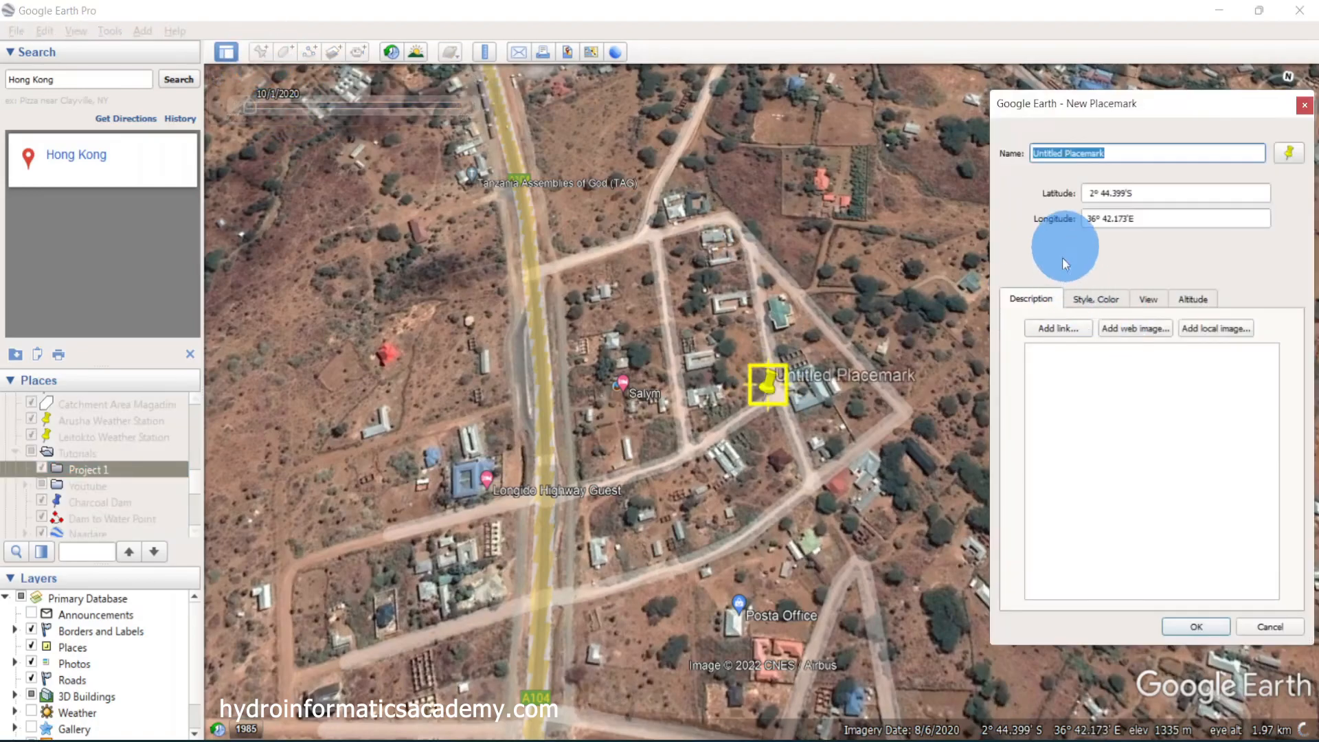
drag(765, 390, 739, 625)
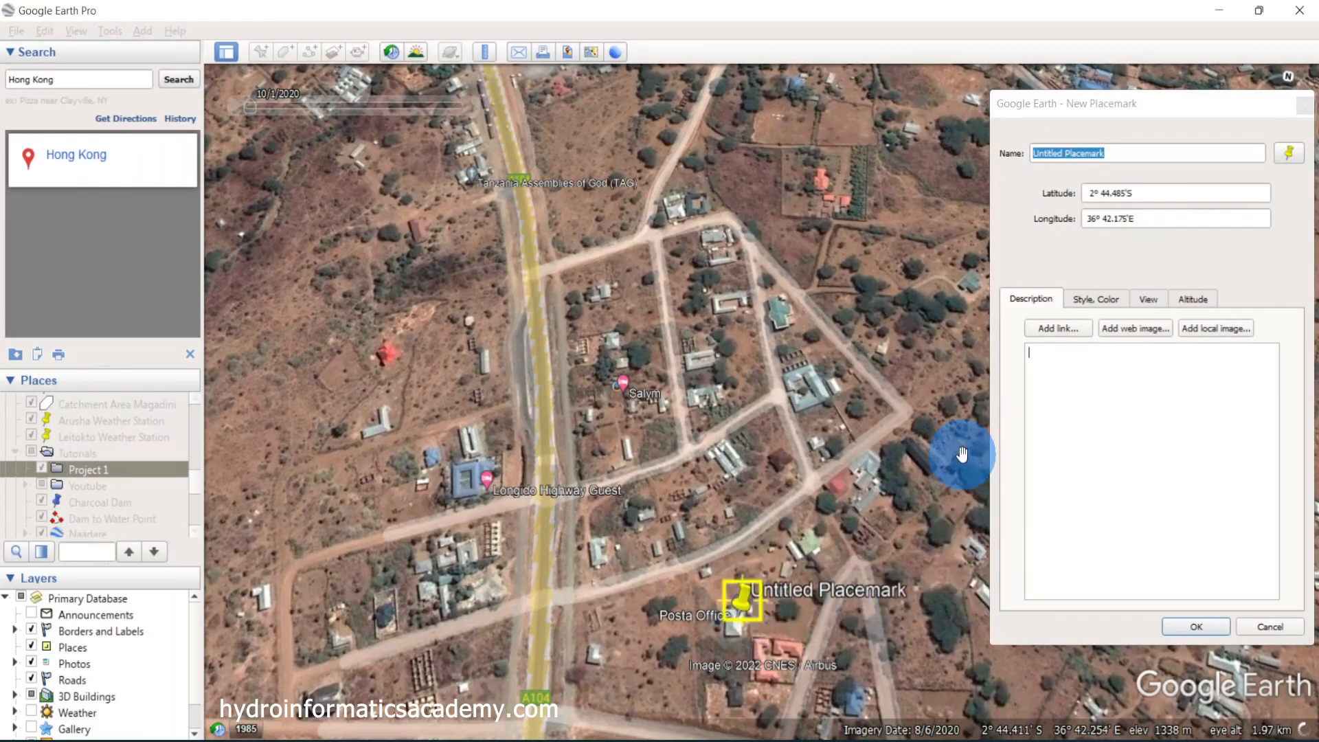
click(1133, 154)
drag(1133, 154, 990, 154)
text(Post Office)
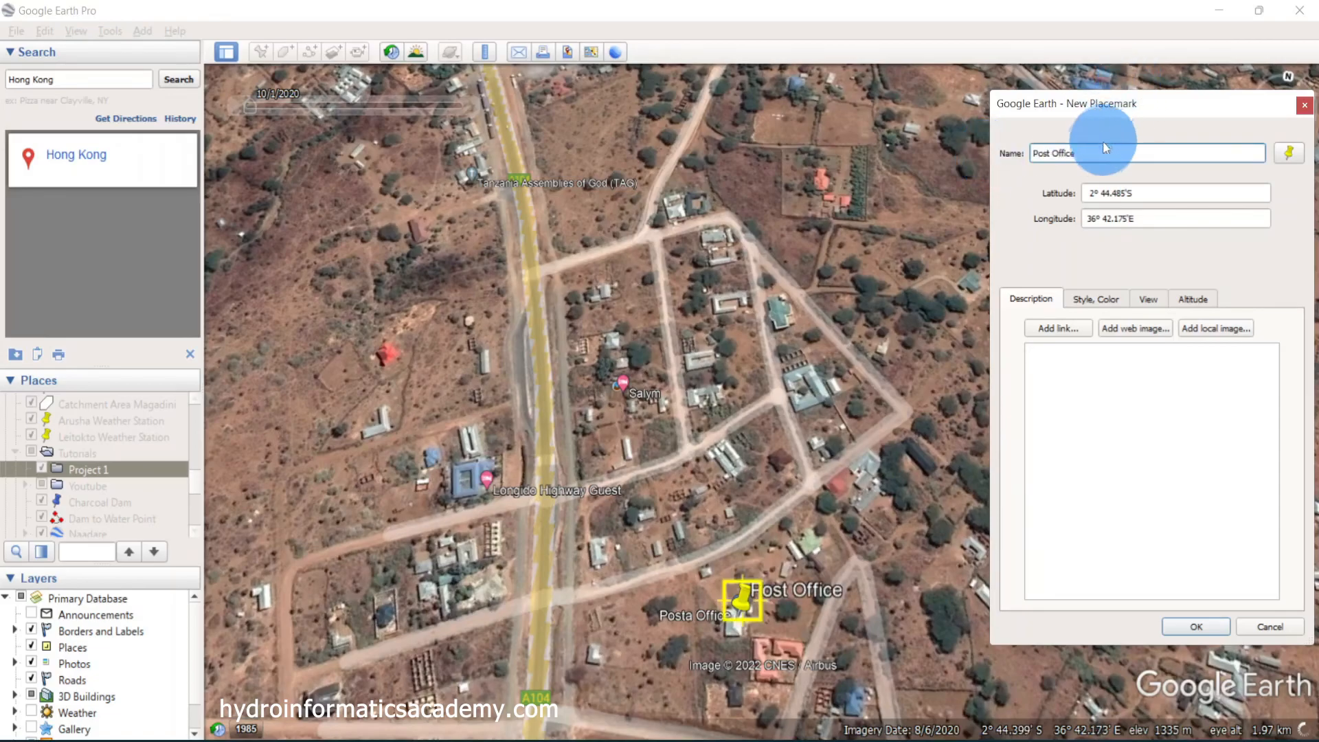
Give the Post Office placemark the red P marker icon and save the placemark
click(1288, 153)
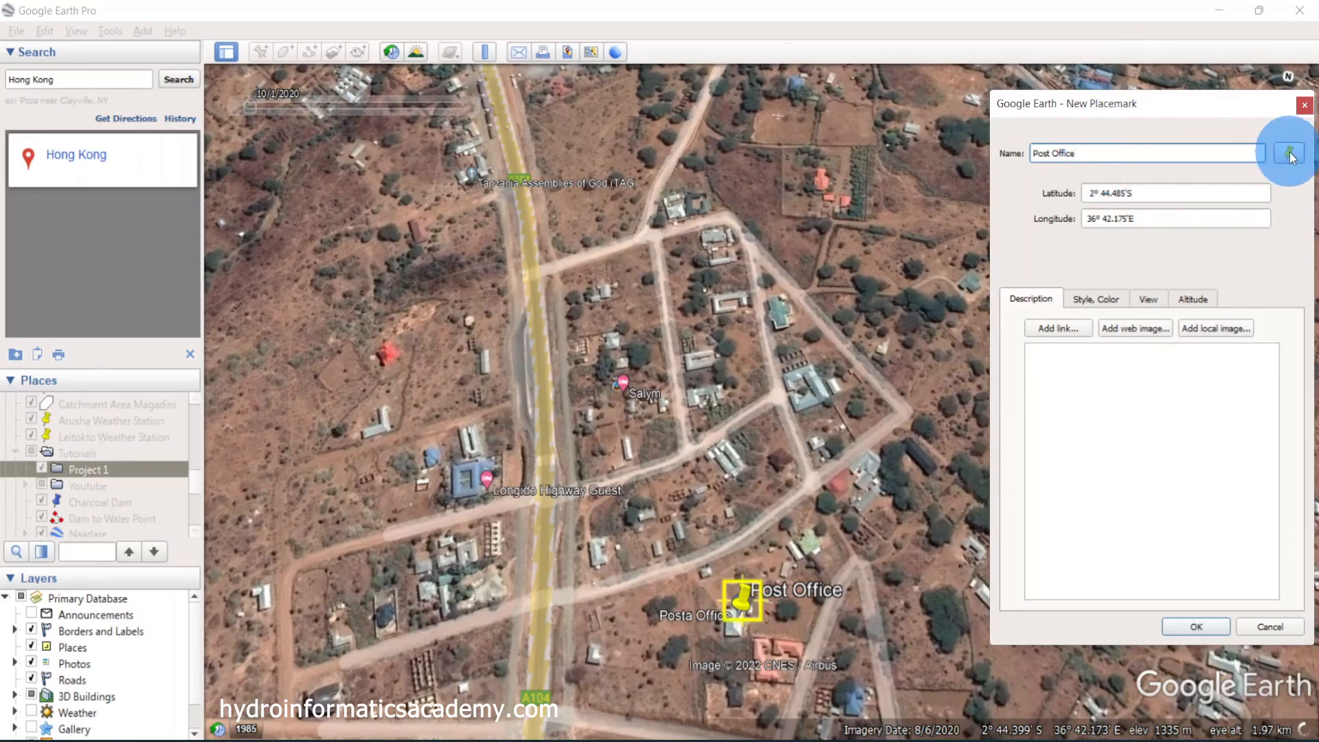
mouse_move(976, 59)
mouse_down()
mouse_move(671, 59)
mouse_move(971, 52)
mouse_move(966, 62)
mouse_up()
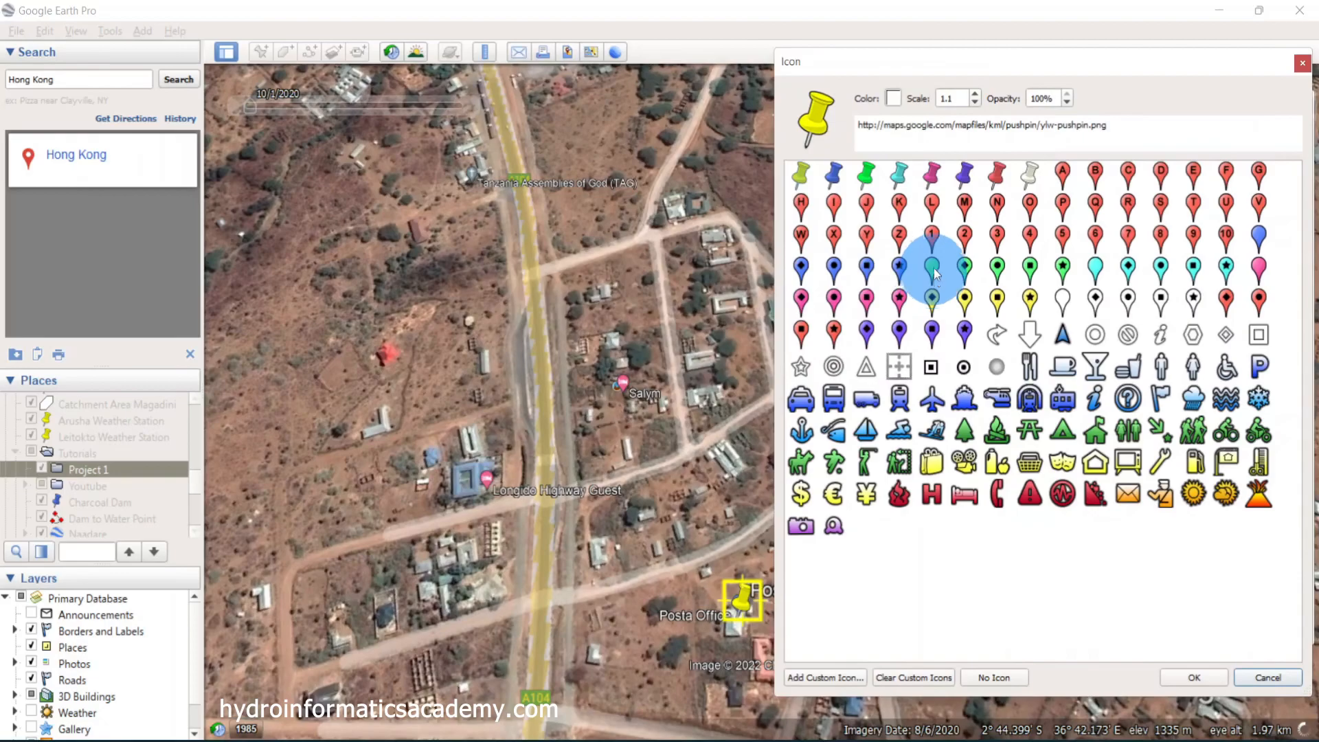
click(1063, 204)
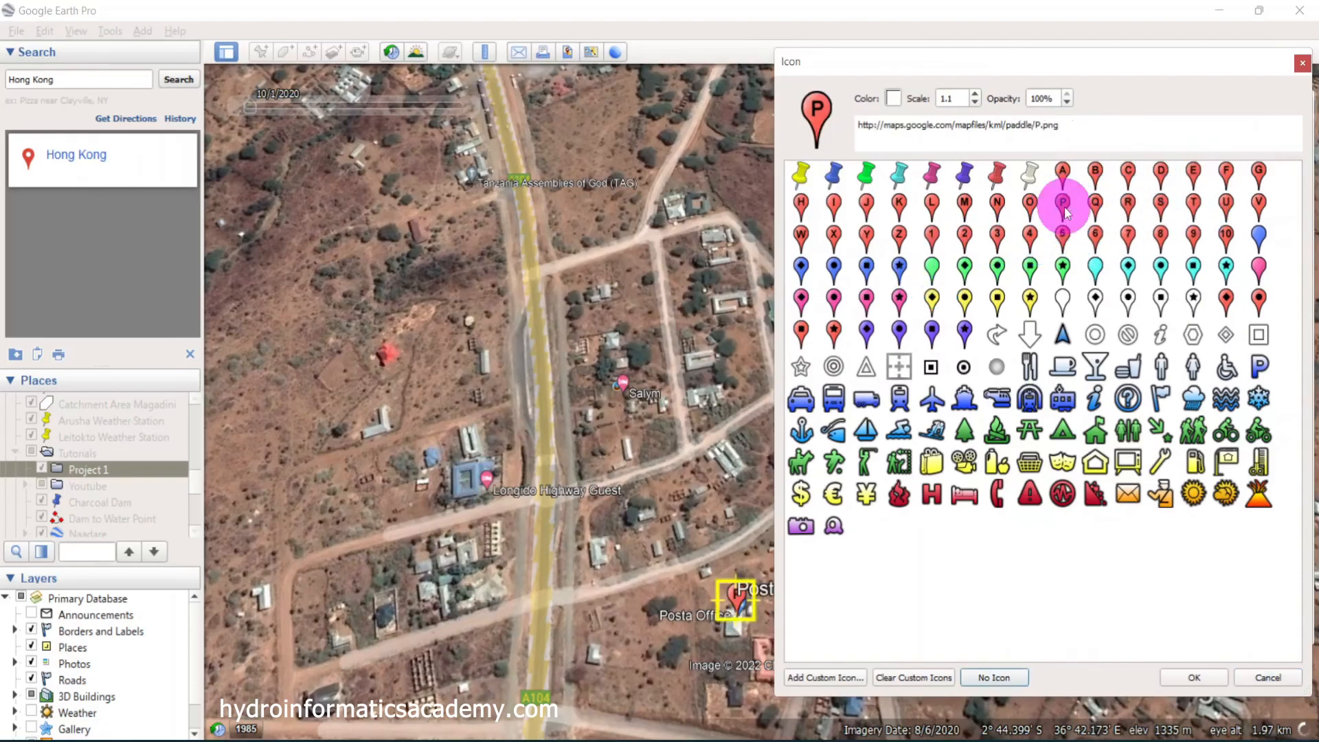
click(1194, 677)
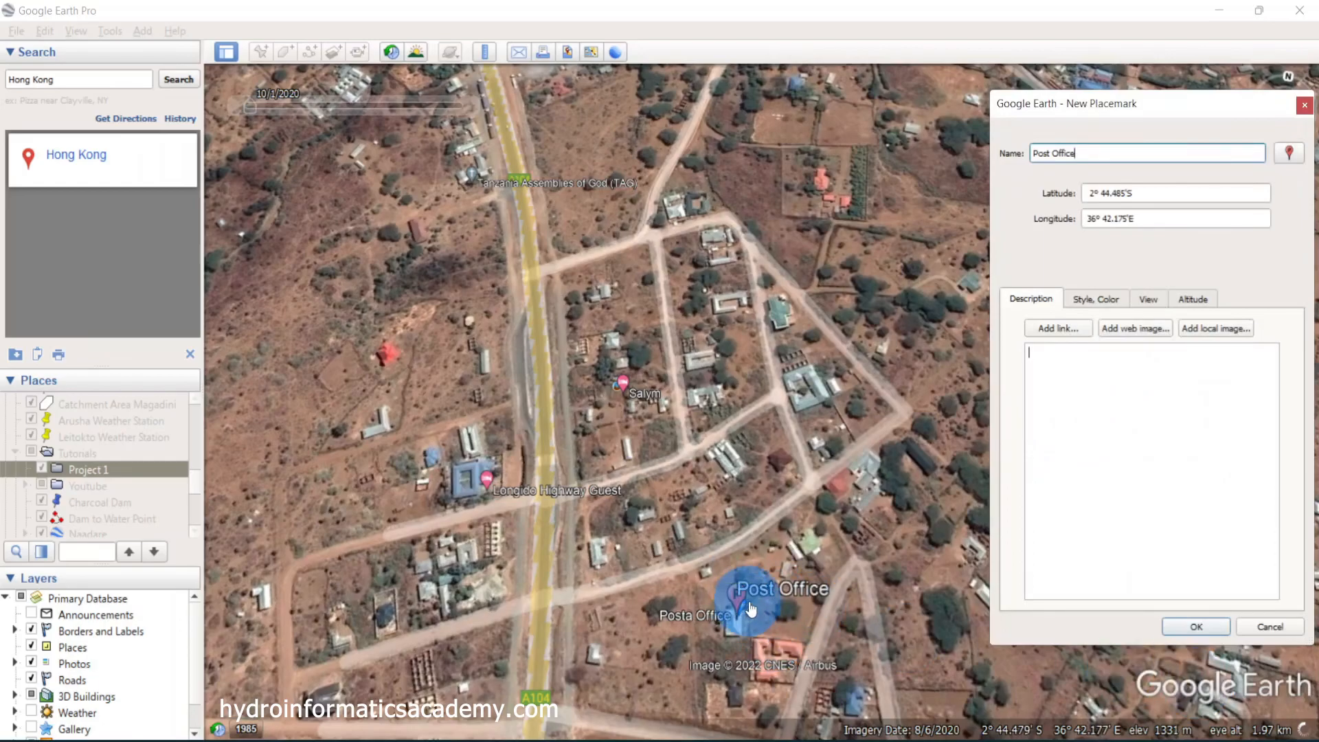
click(1199, 626)
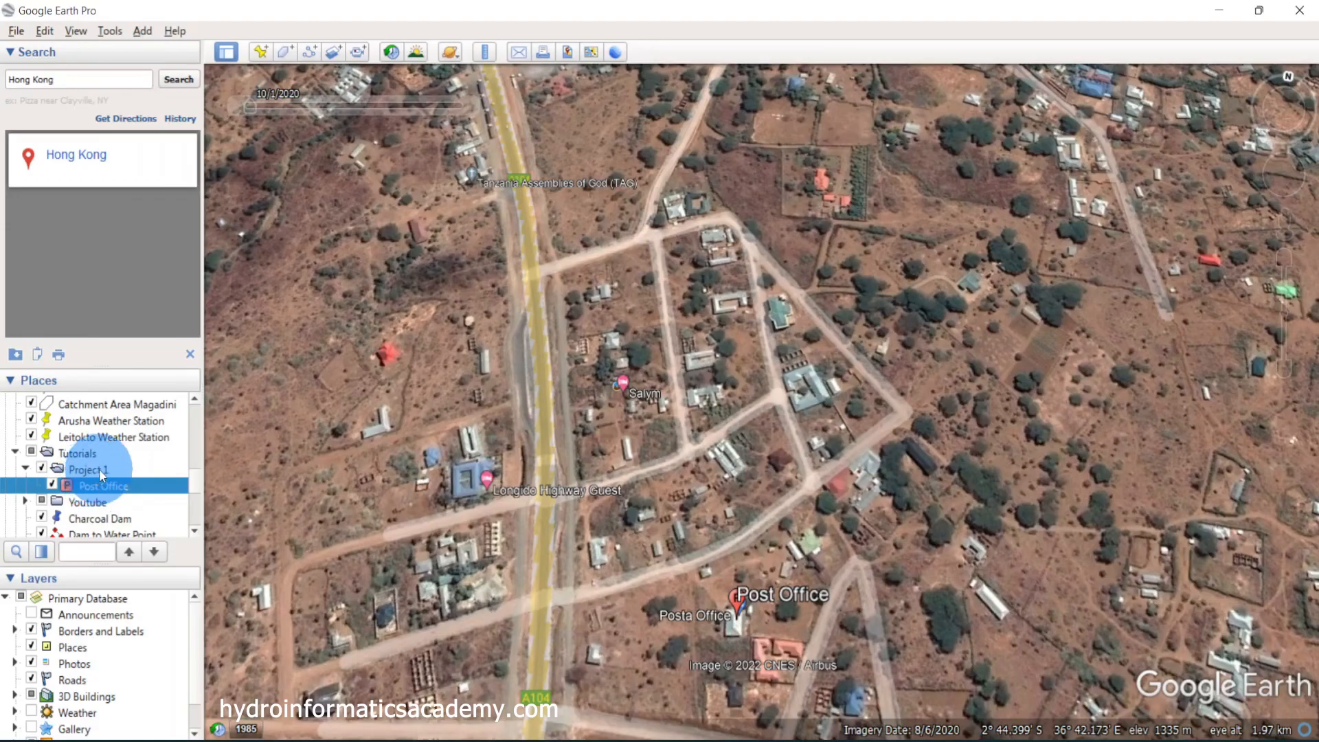
Create another placemark in the Project 1 folder and position it on the green-roofed building beside the road
click(119, 486)
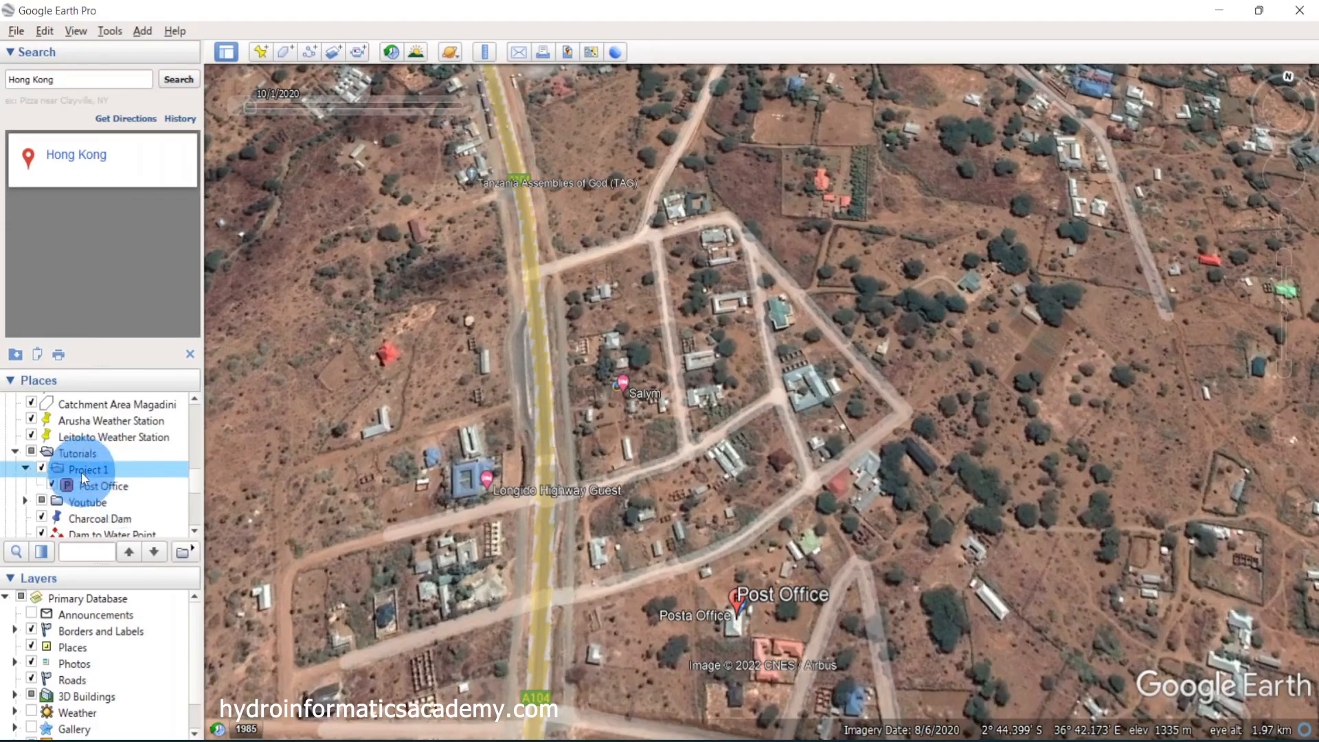
click(119, 482)
click(114, 470)
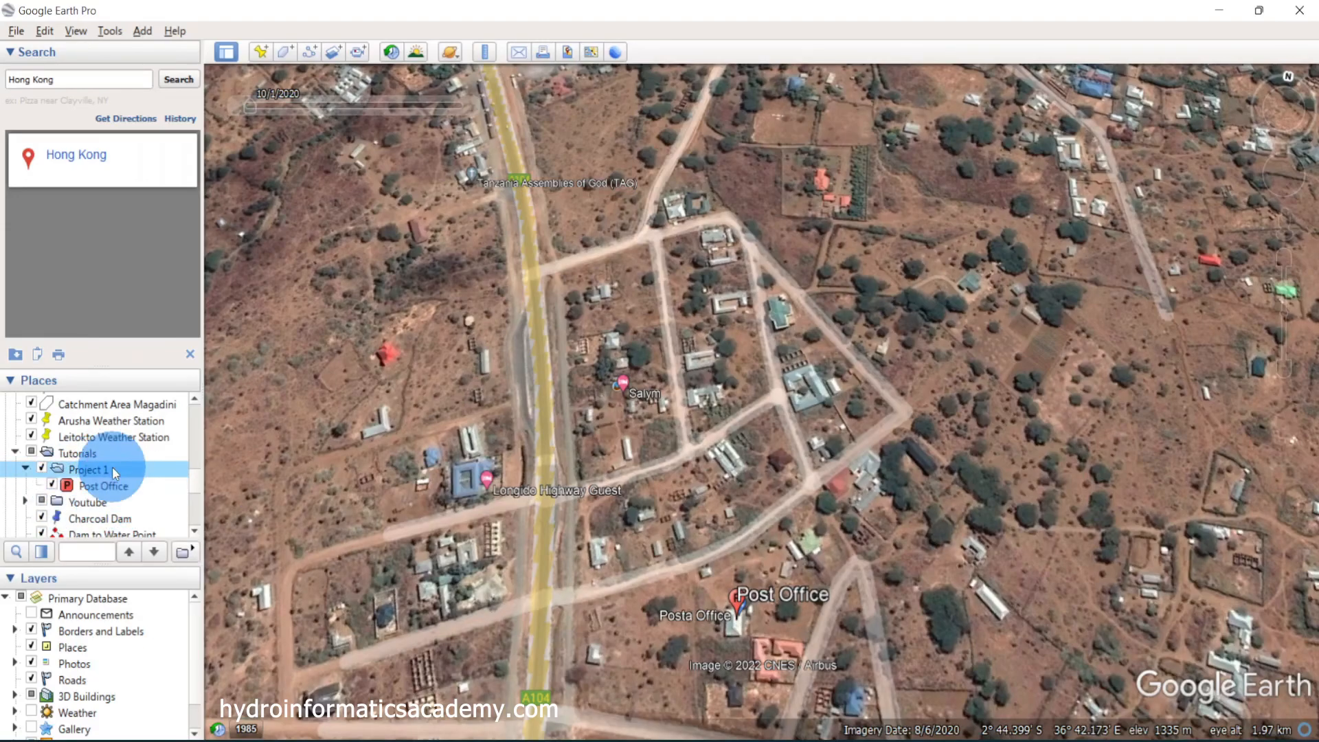
drag(642, 465, 756, 422)
scroll(756, 423, up, 3)
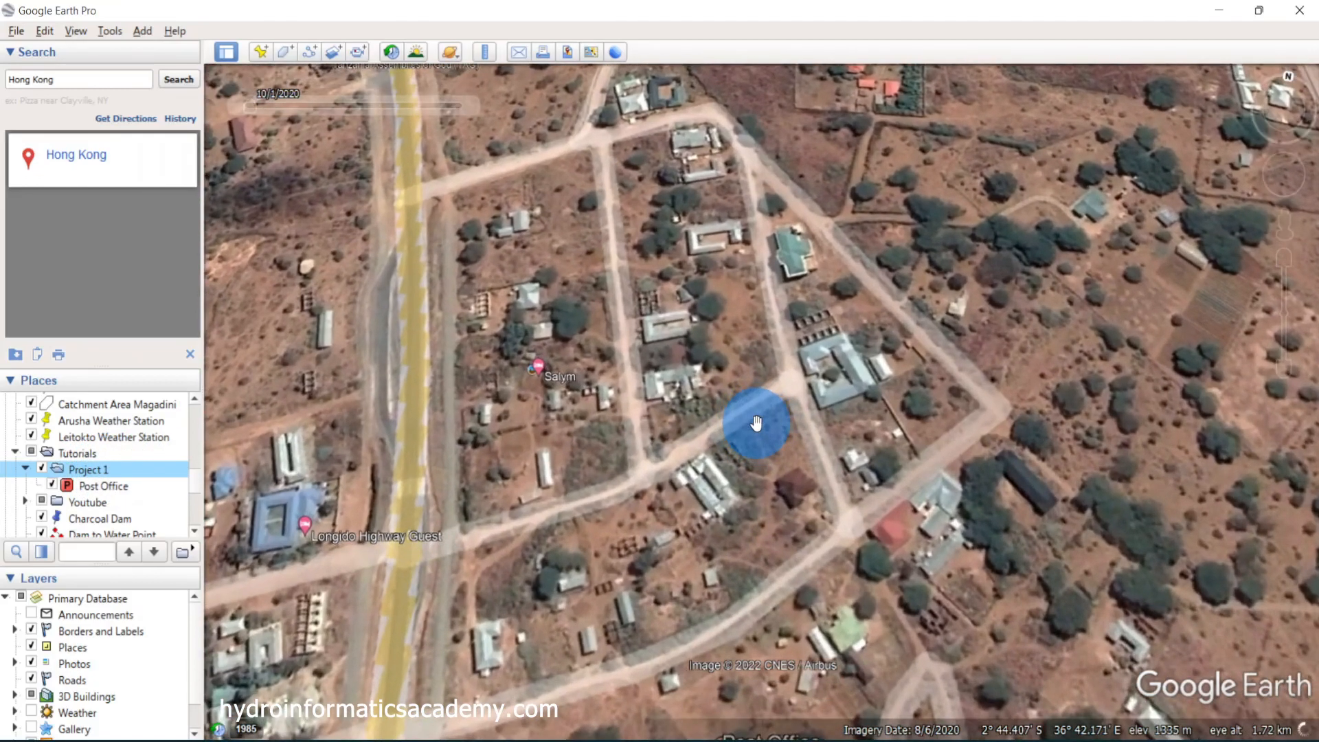
scroll(756, 422, up, 2)
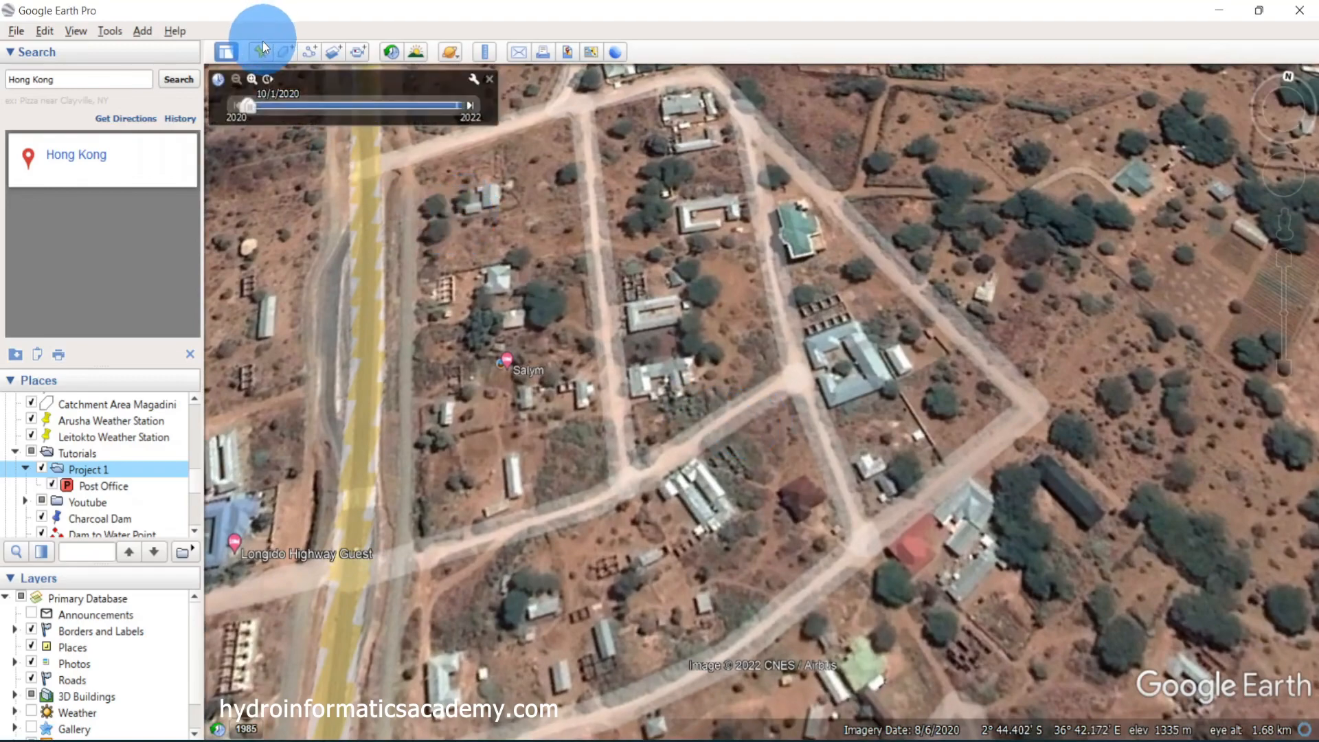
click(261, 51)
click(749, 398)
drag(763, 388, 797, 231)
Name the new placemark Building1, give it the red B marker icon and save it
click(1119, 160)
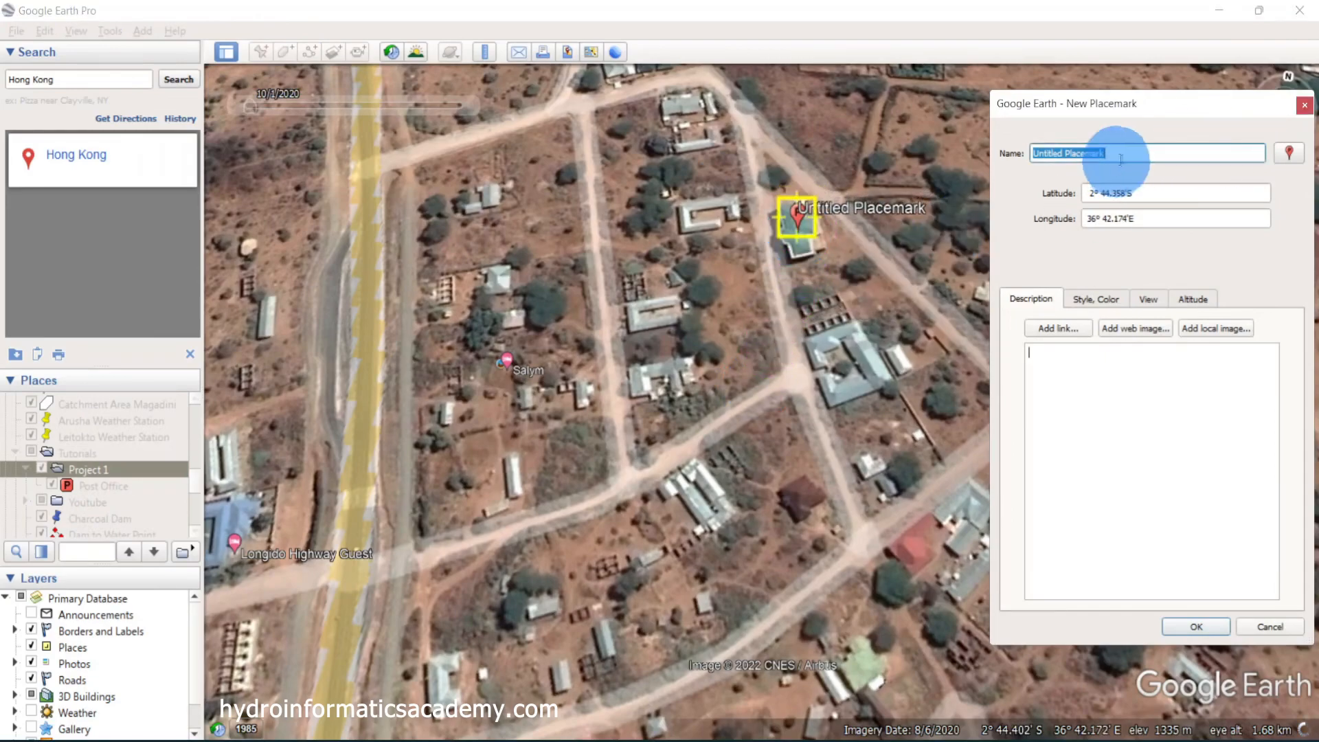
click(1120, 150)
triple_click(1121, 149)
text(B)
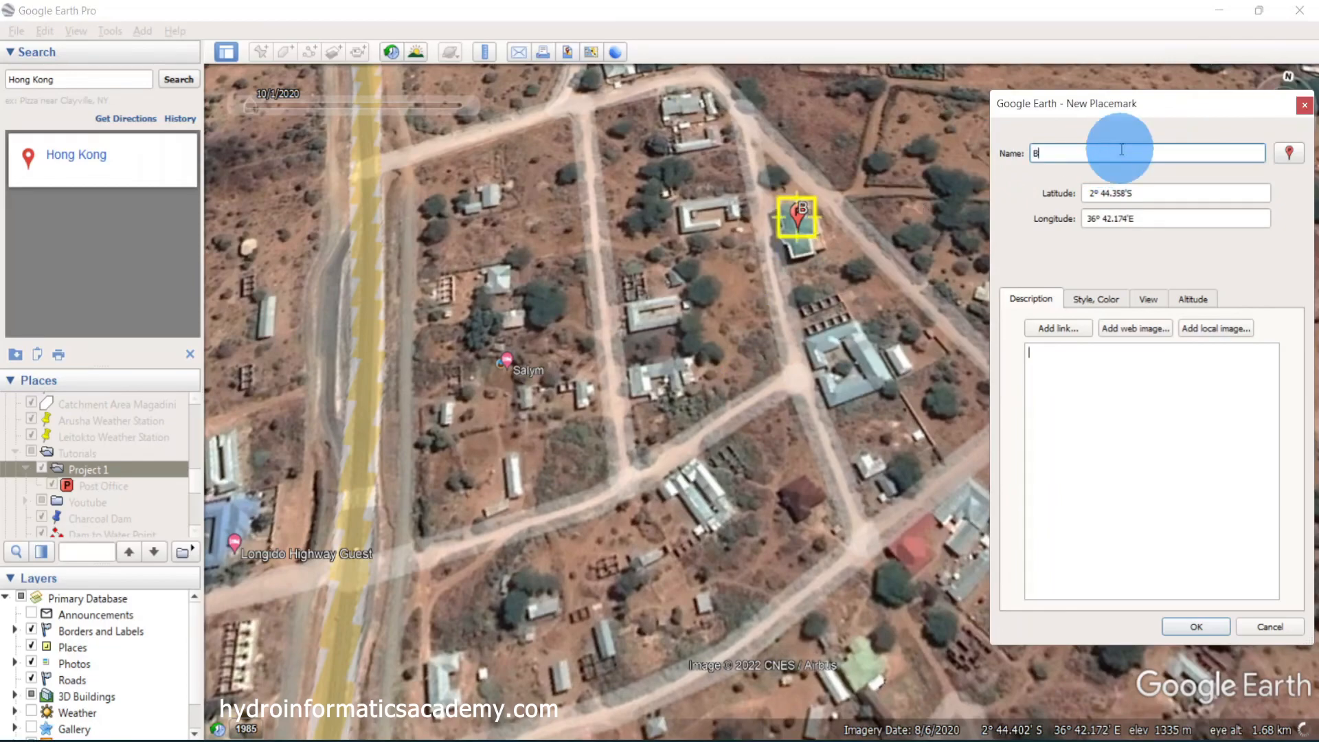
text(uilding1)
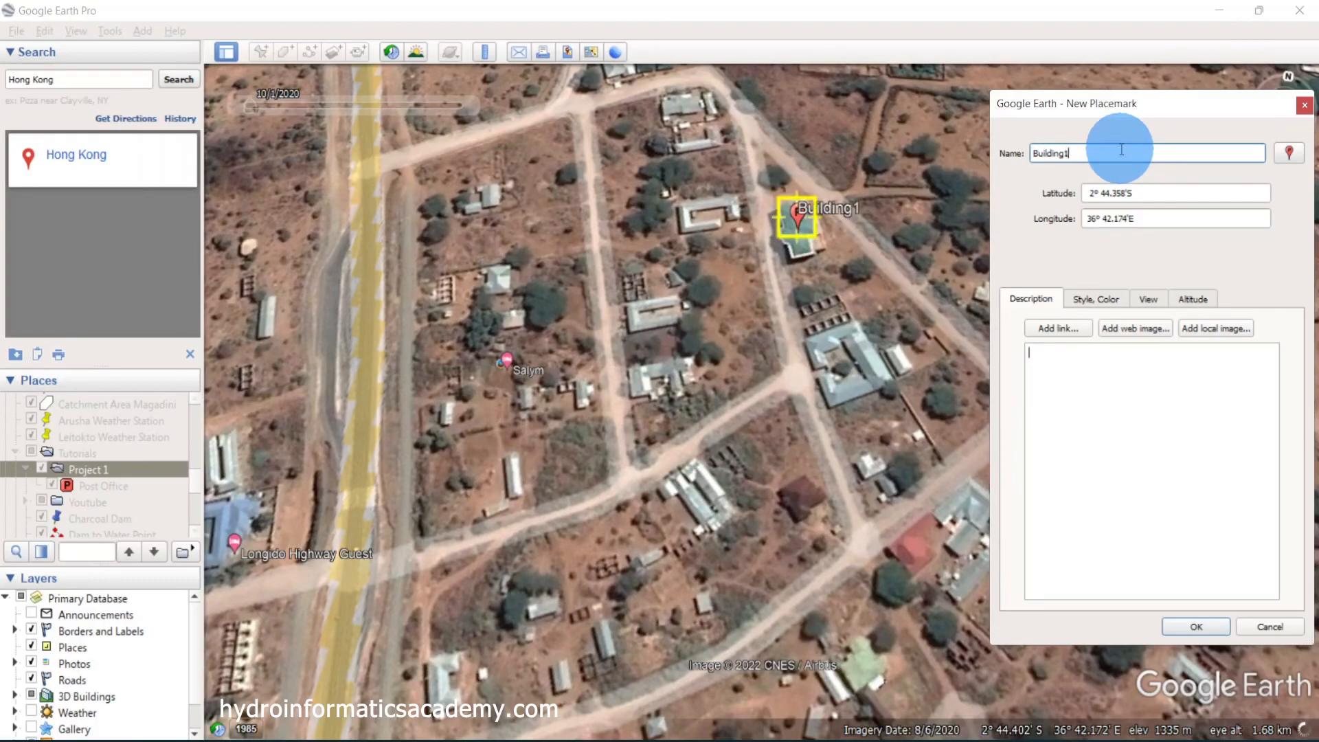
click(1289, 153)
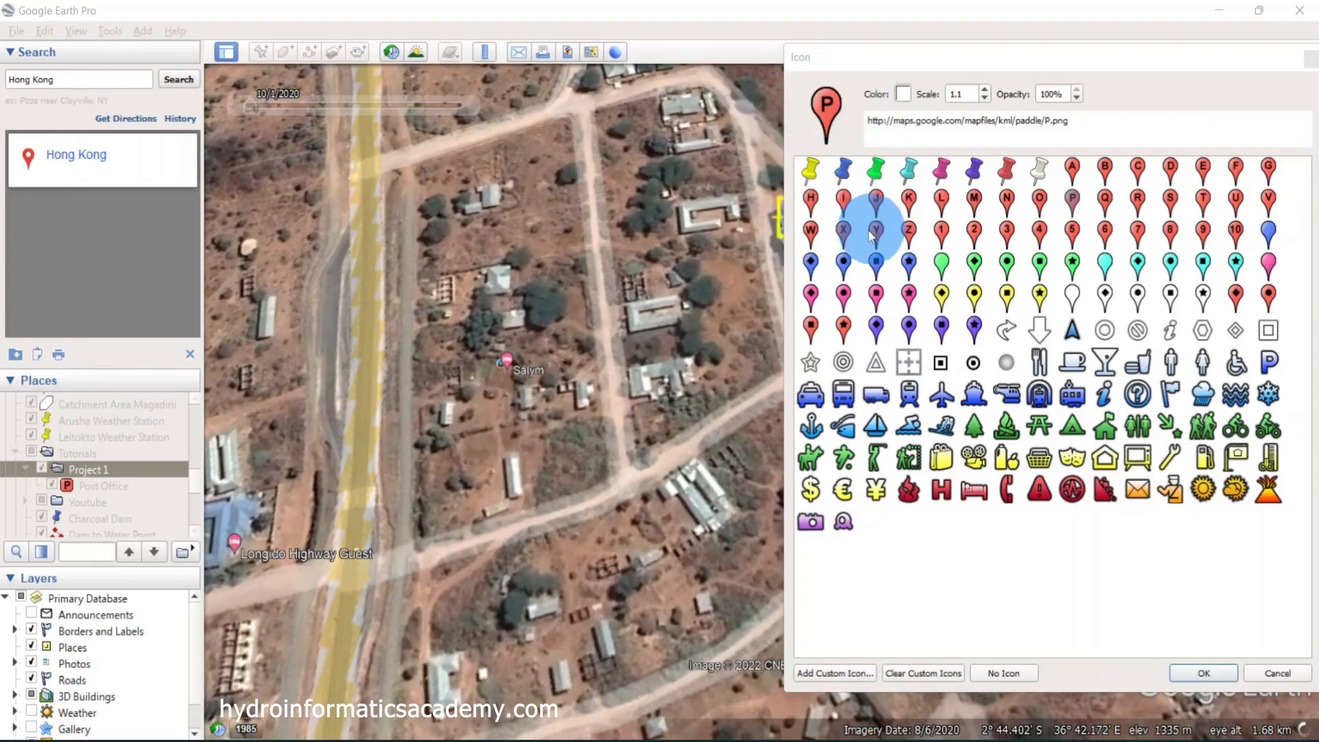
click(1103, 168)
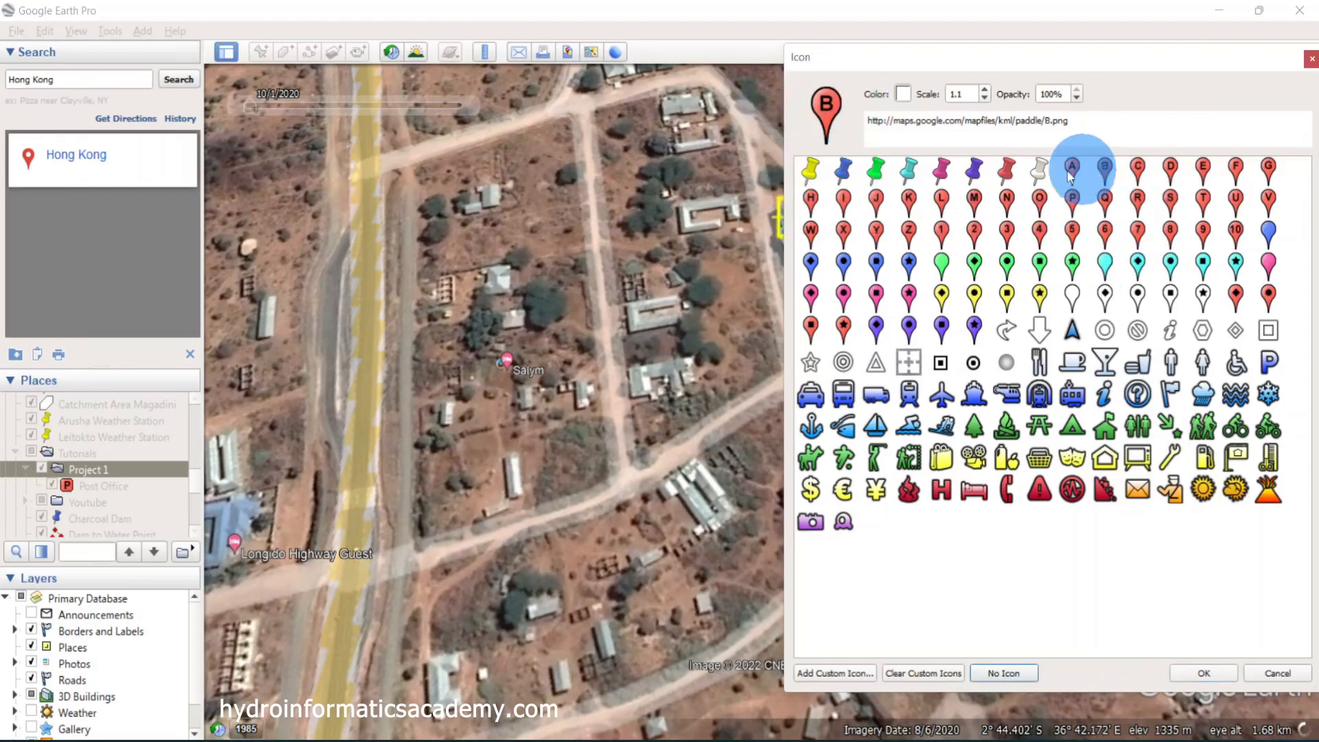
click(1194, 674)
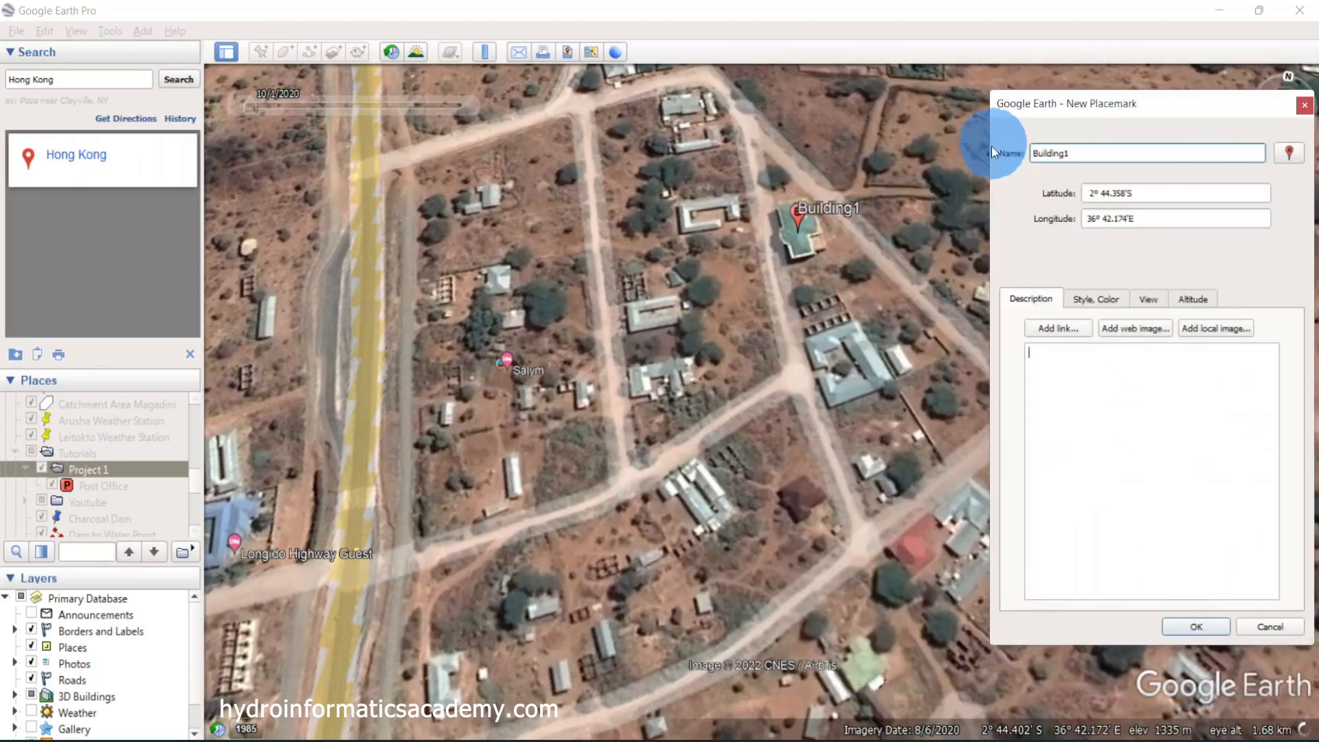
click(1196, 627)
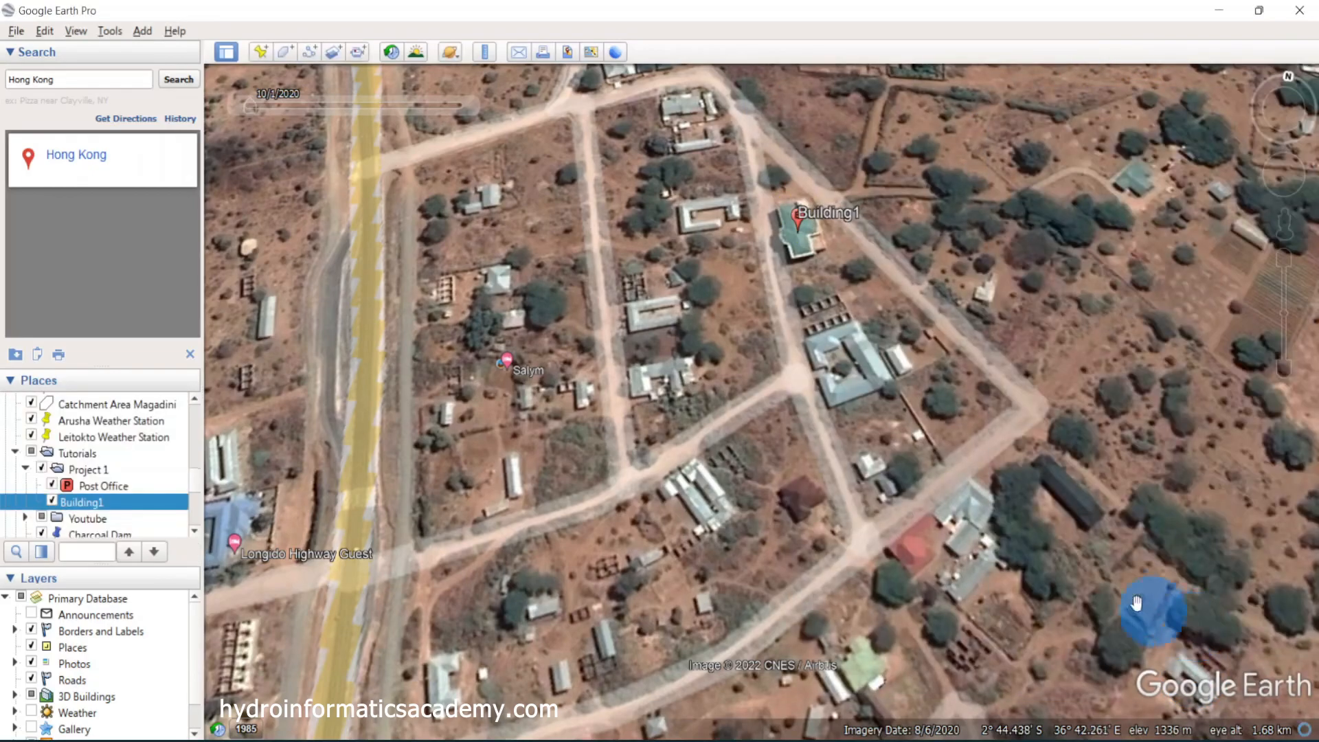
Add a placemark in the Project 1 folder and position it on the large blue-roofed building just south of Building1
click(84, 484)
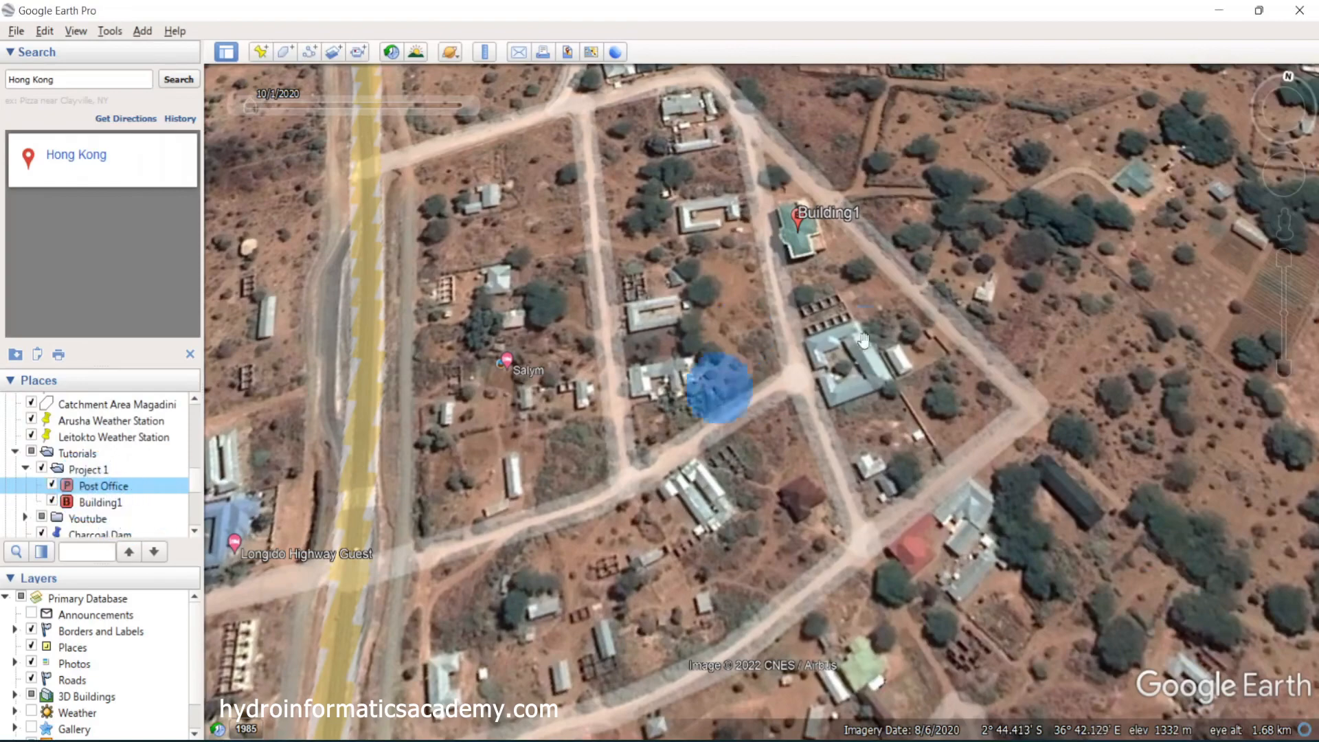
click(112, 505)
click(107, 469)
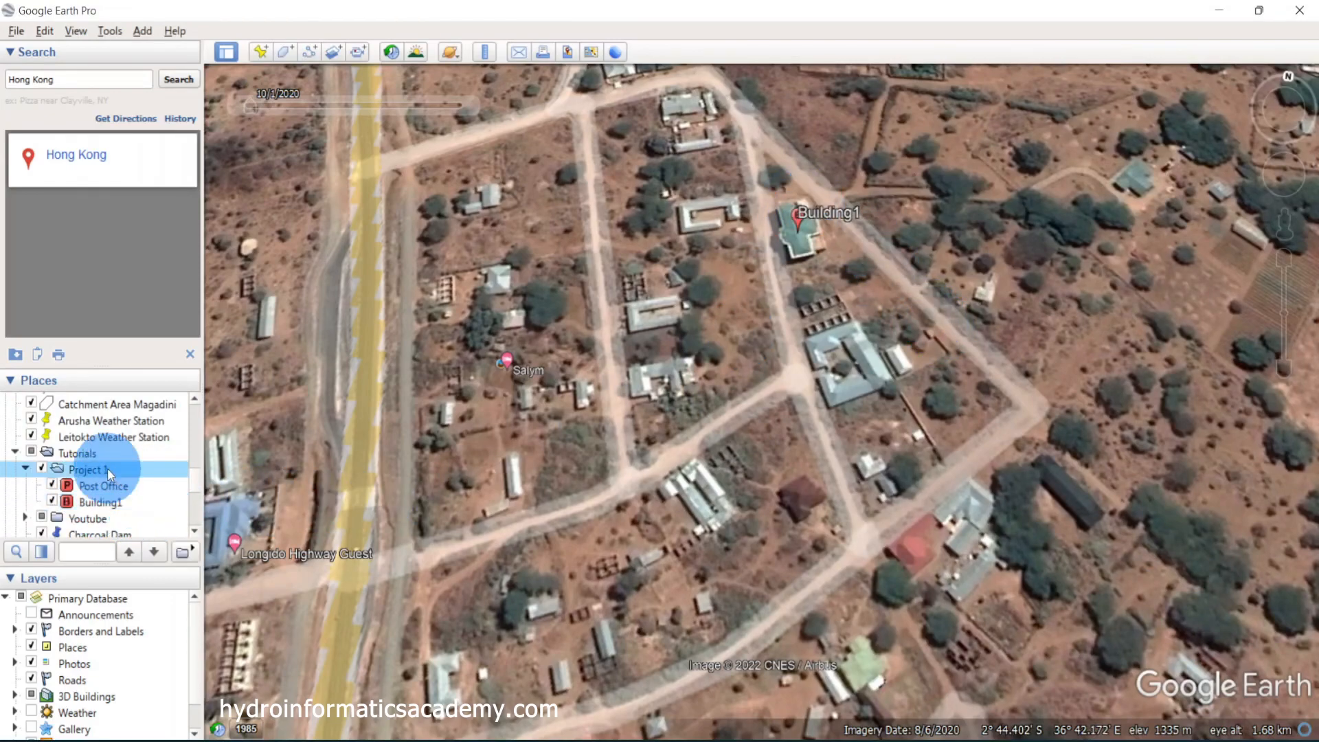
click(104, 508)
click(109, 469)
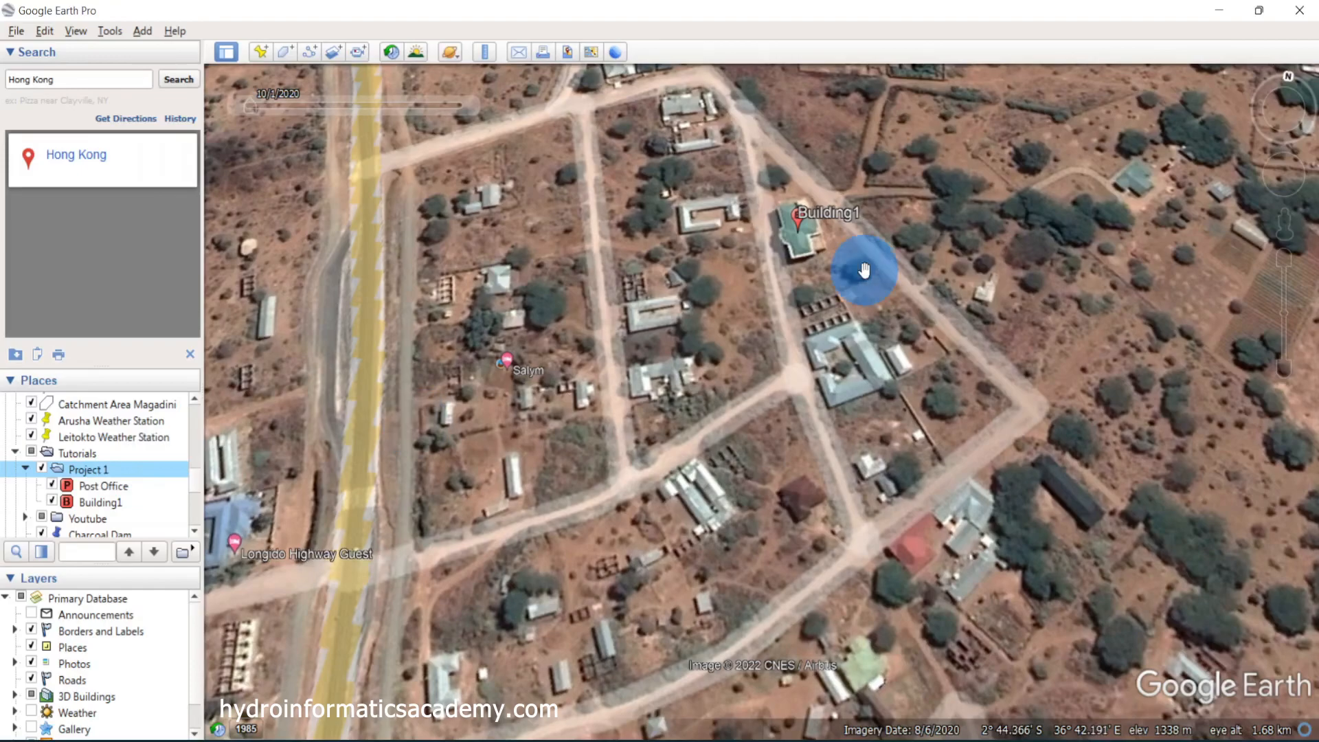
scroll(907, 199, down, 3)
scroll(981, 259, up, 1)
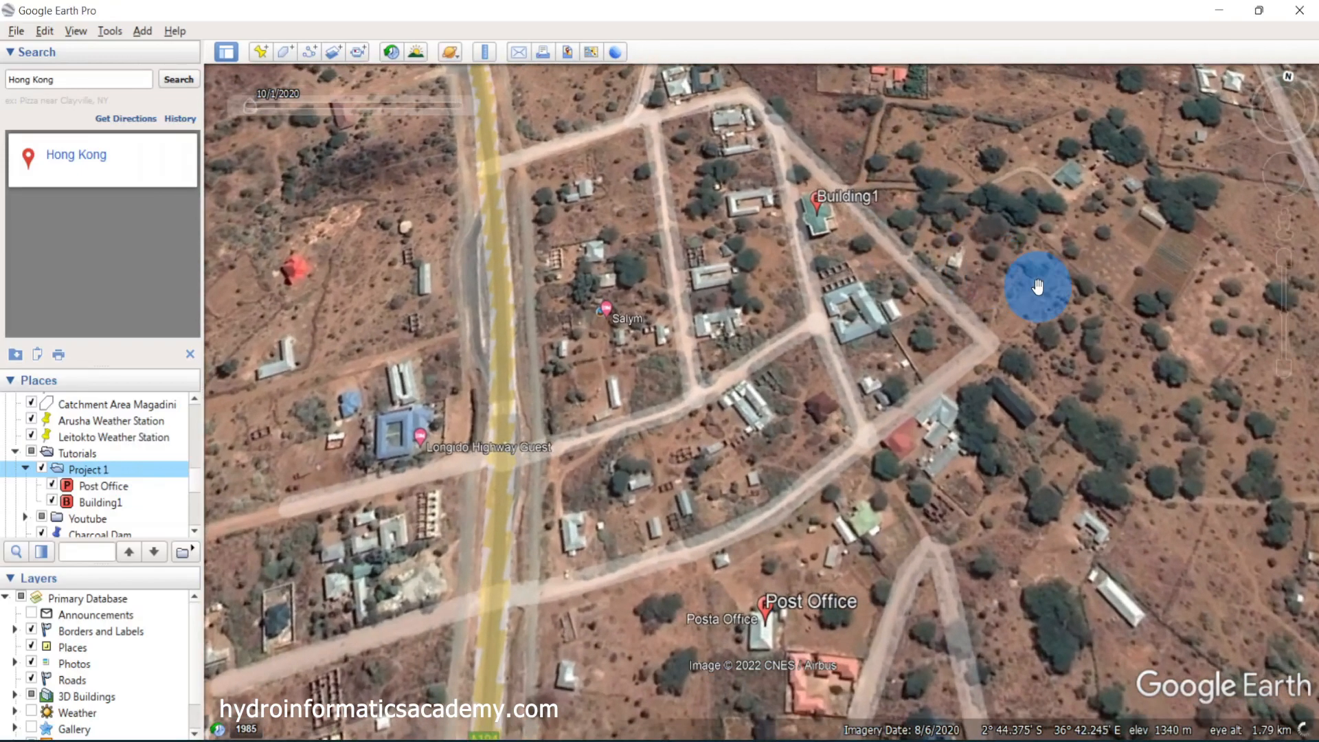
drag(1036, 286, 972, 302)
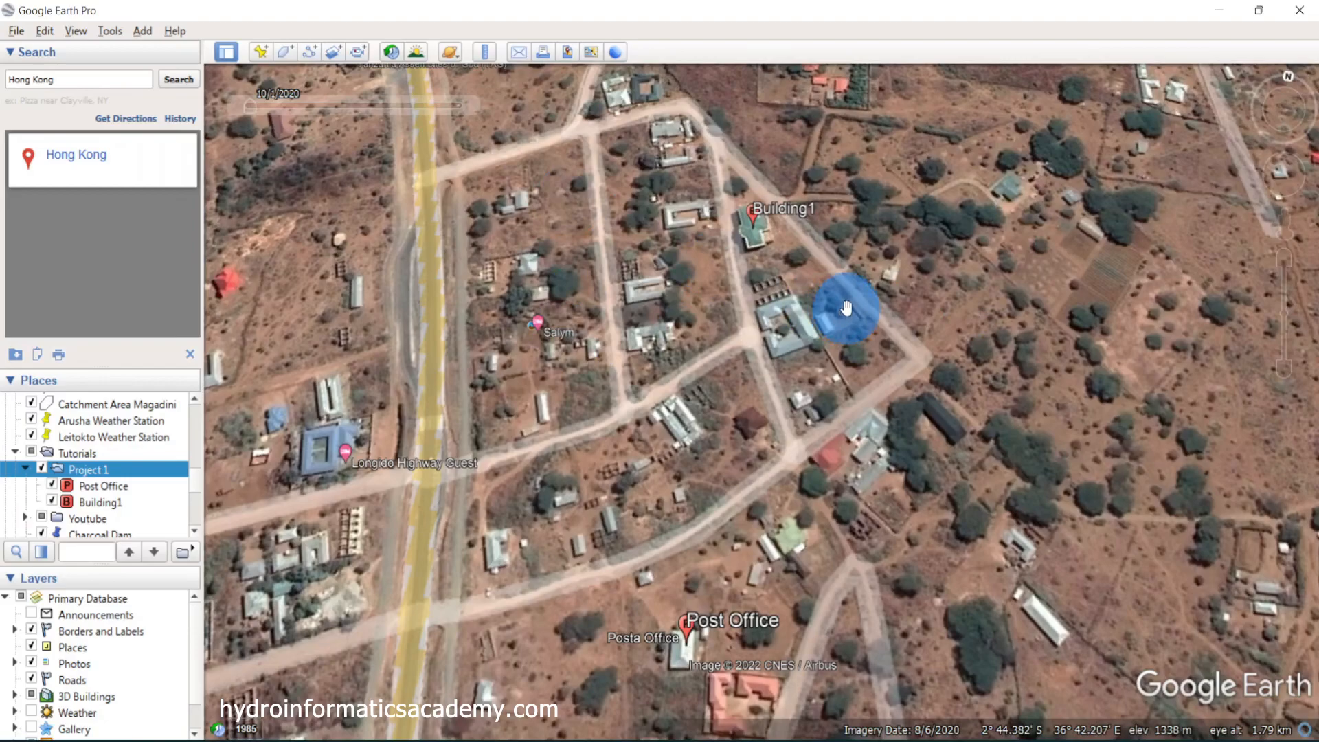
scroll(846, 307, up, 1)
click(260, 51)
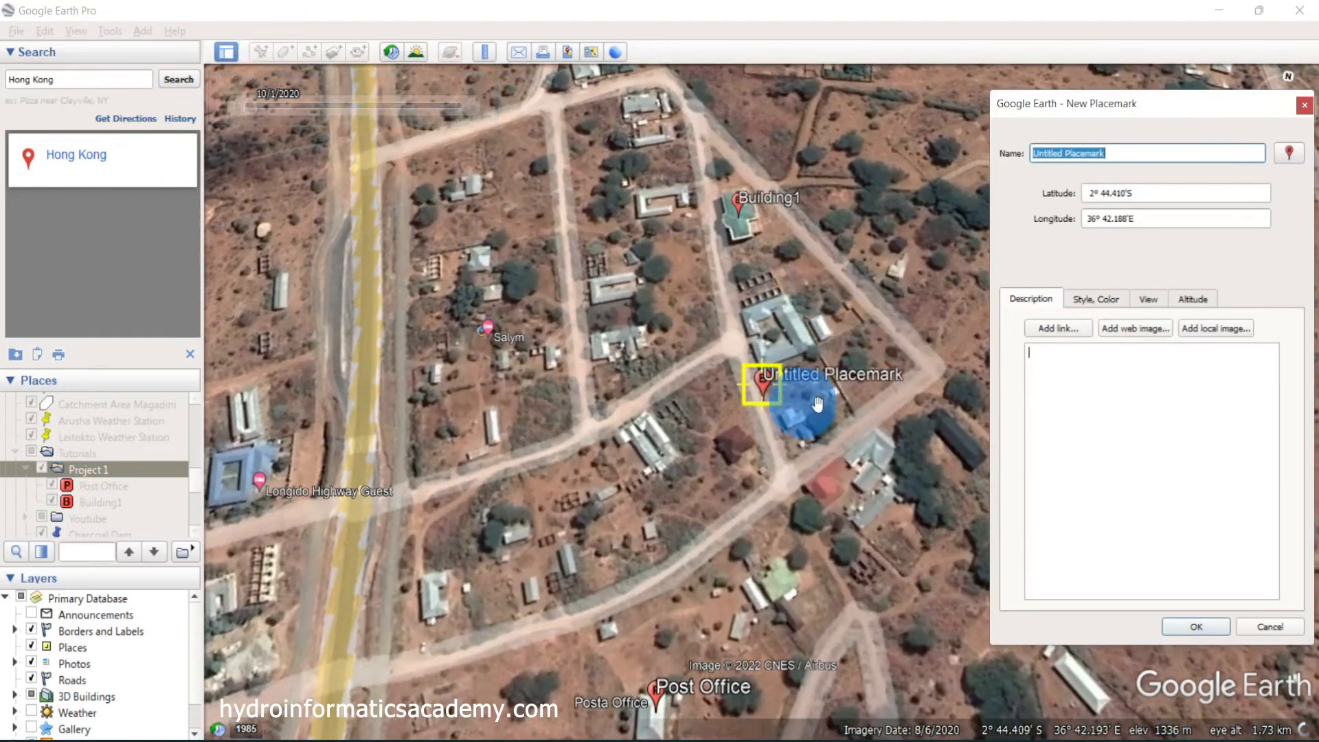
drag(767, 402, 776, 330)
Name the new placemark Admin Office and save it with the red B marker icon
click(1134, 154)
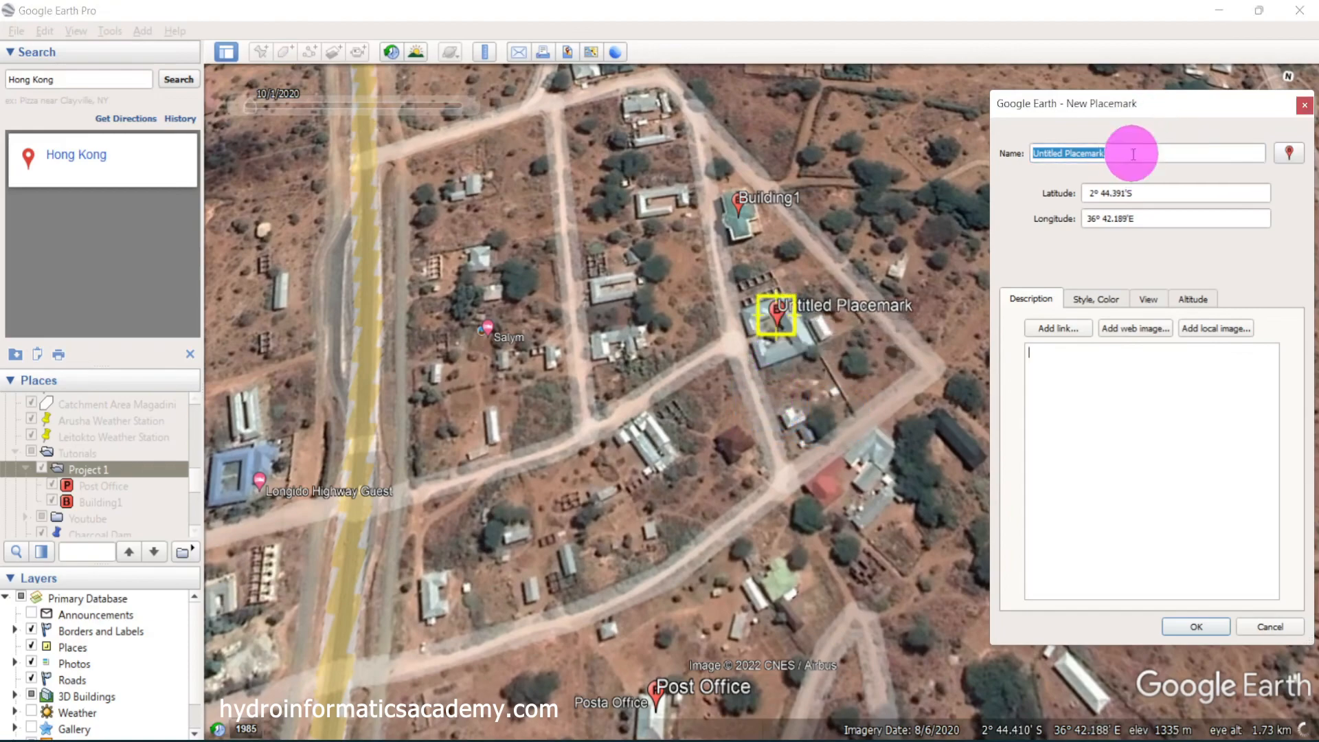
click(1125, 154)
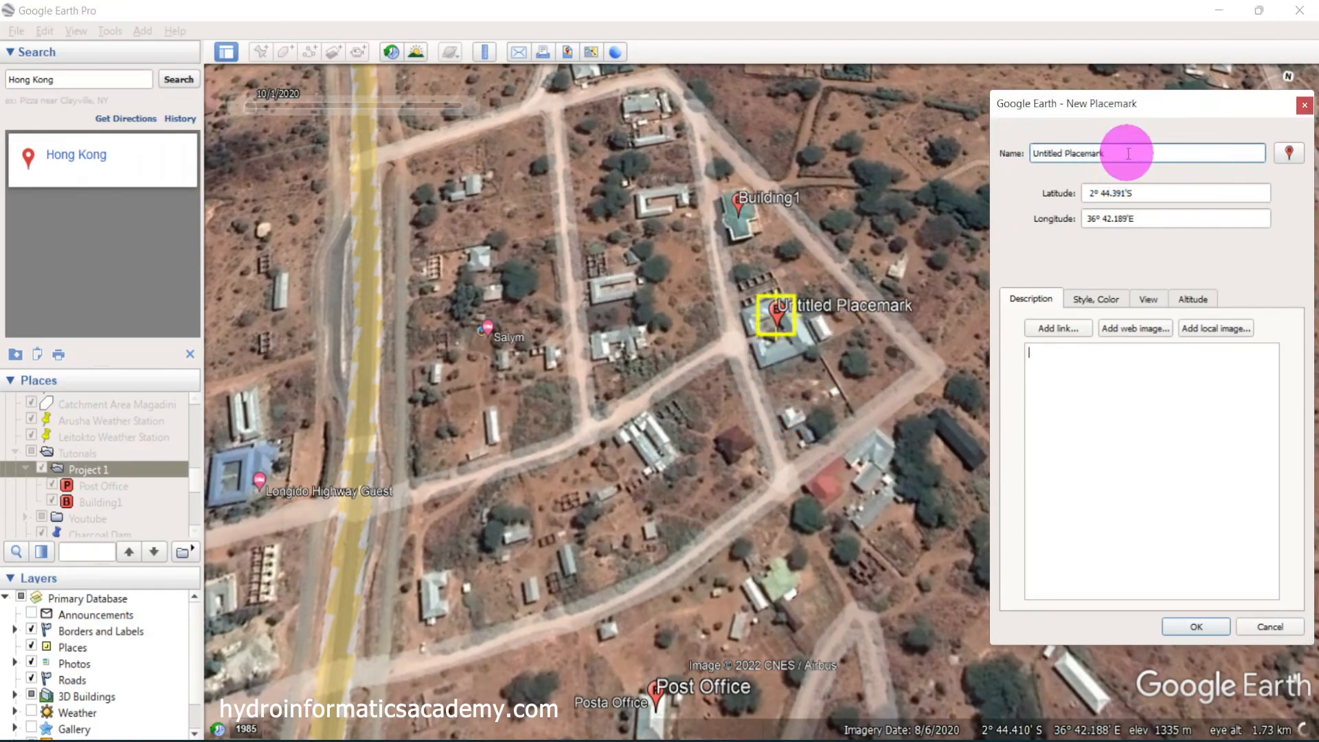
drag(1128, 153, 1012, 160)
text(Admin)
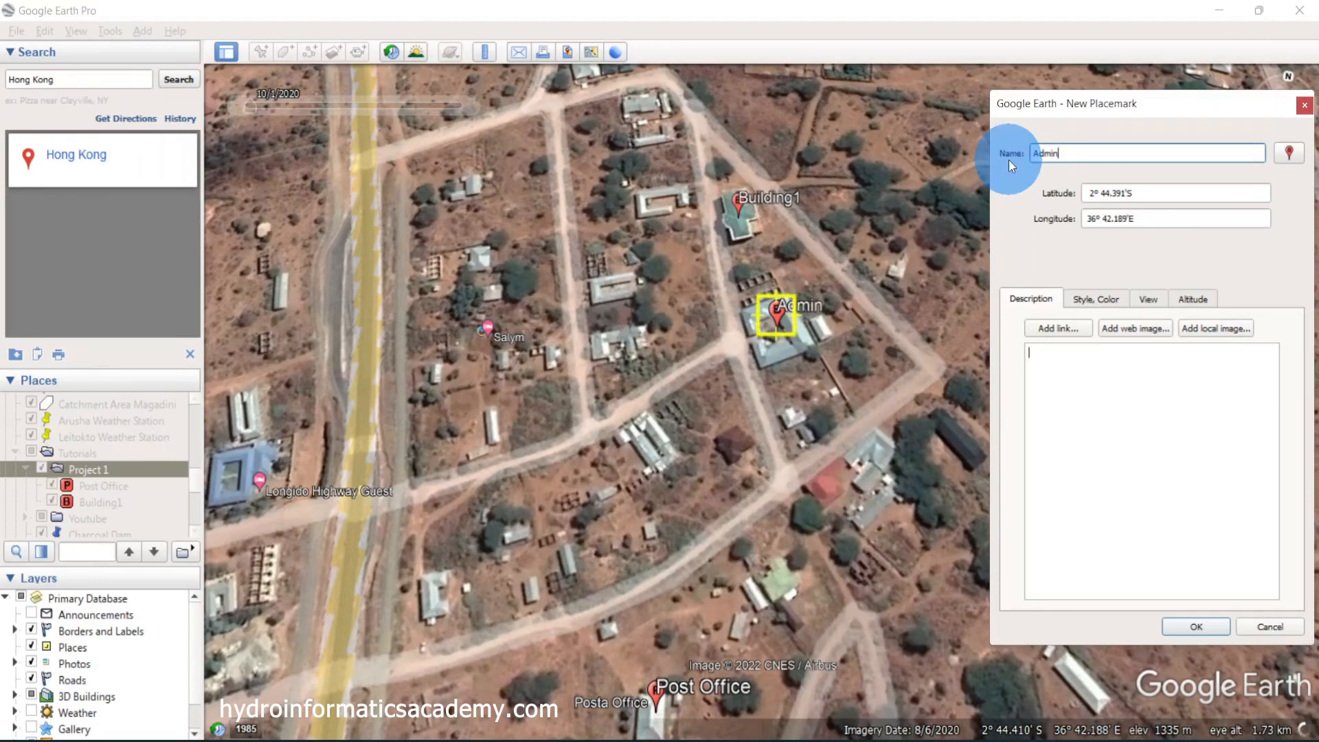
text( Office)
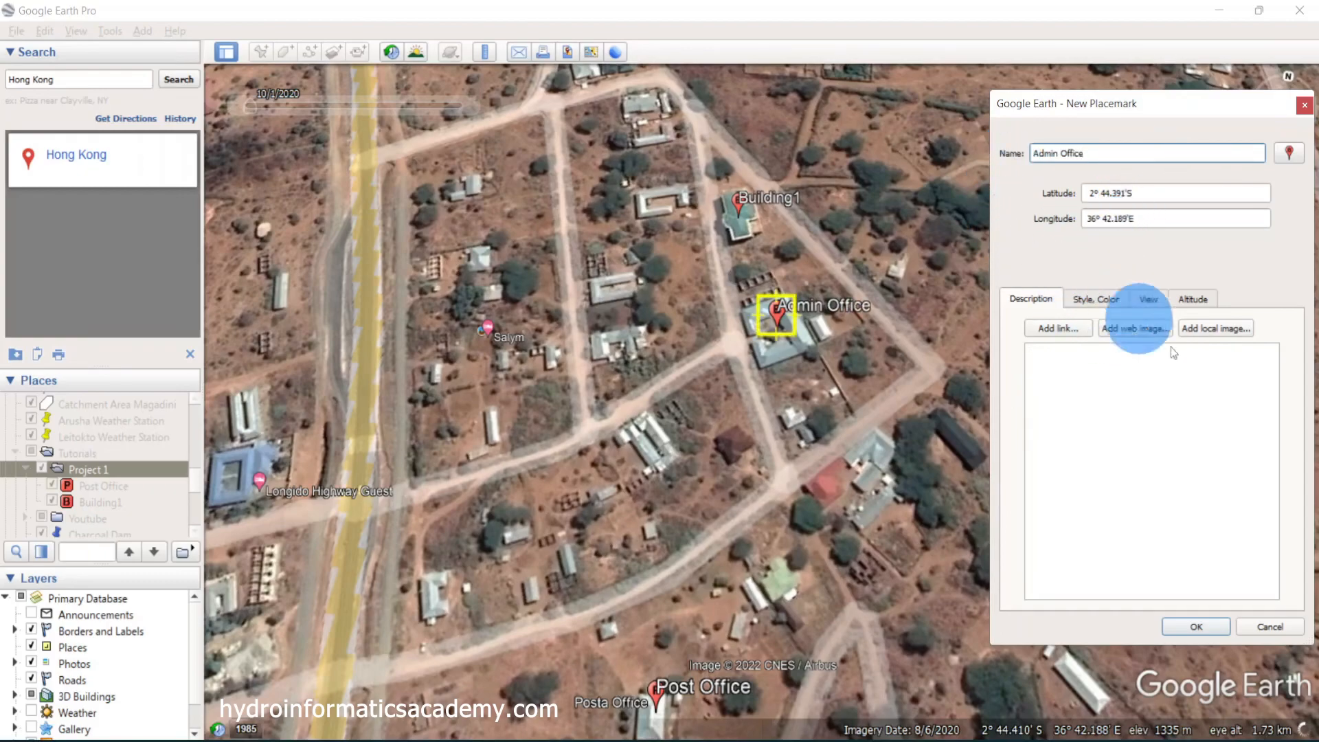
click(1196, 625)
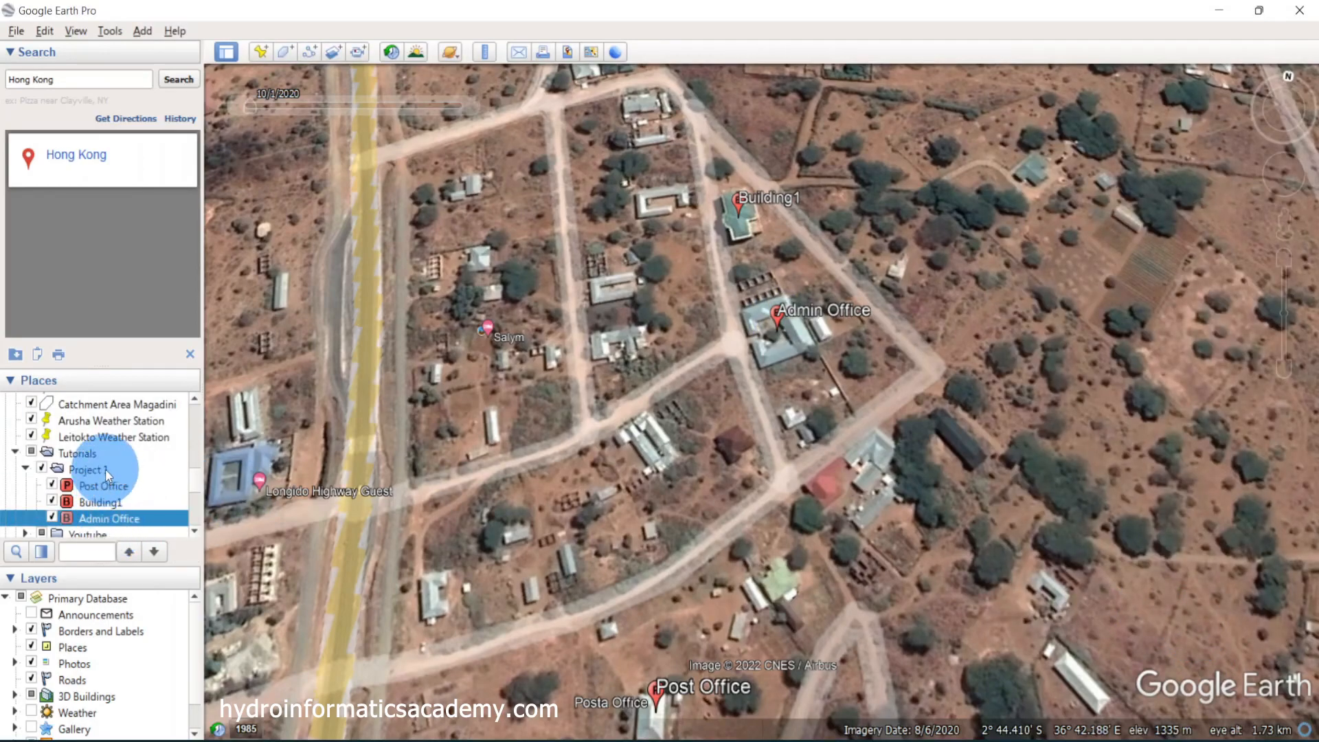
Create another placemark in the Project 1 folder and position it on the small building east of the highway, northwest of Post Office
click(105, 468)
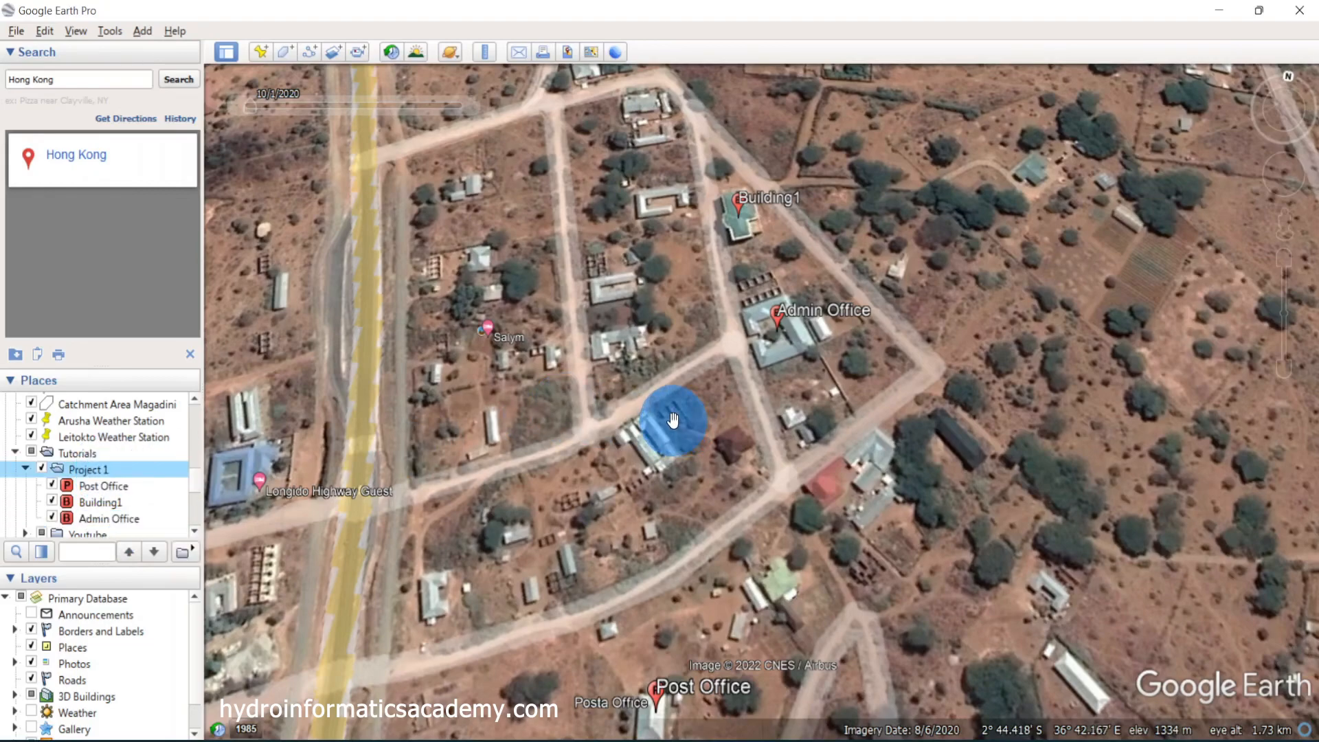
scroll(492, 481, up, 1)
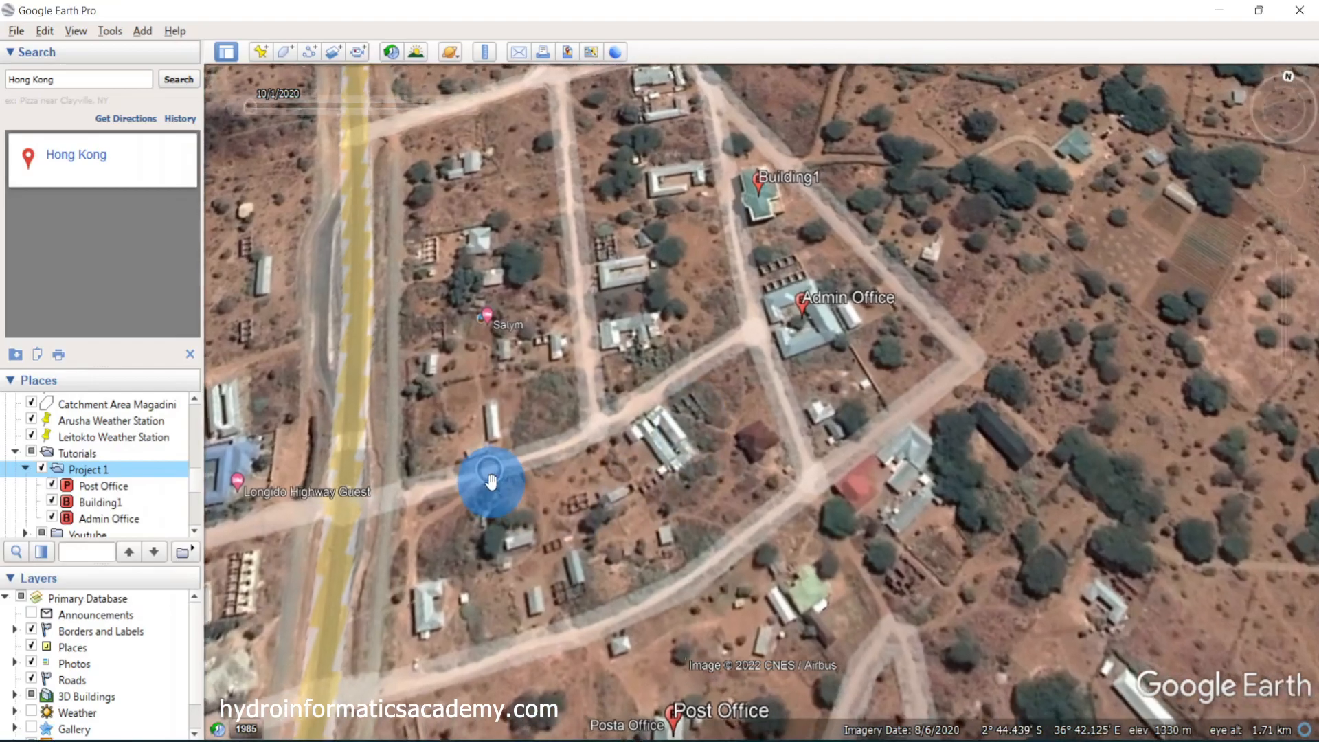
scroll(785, 472, down, 1)
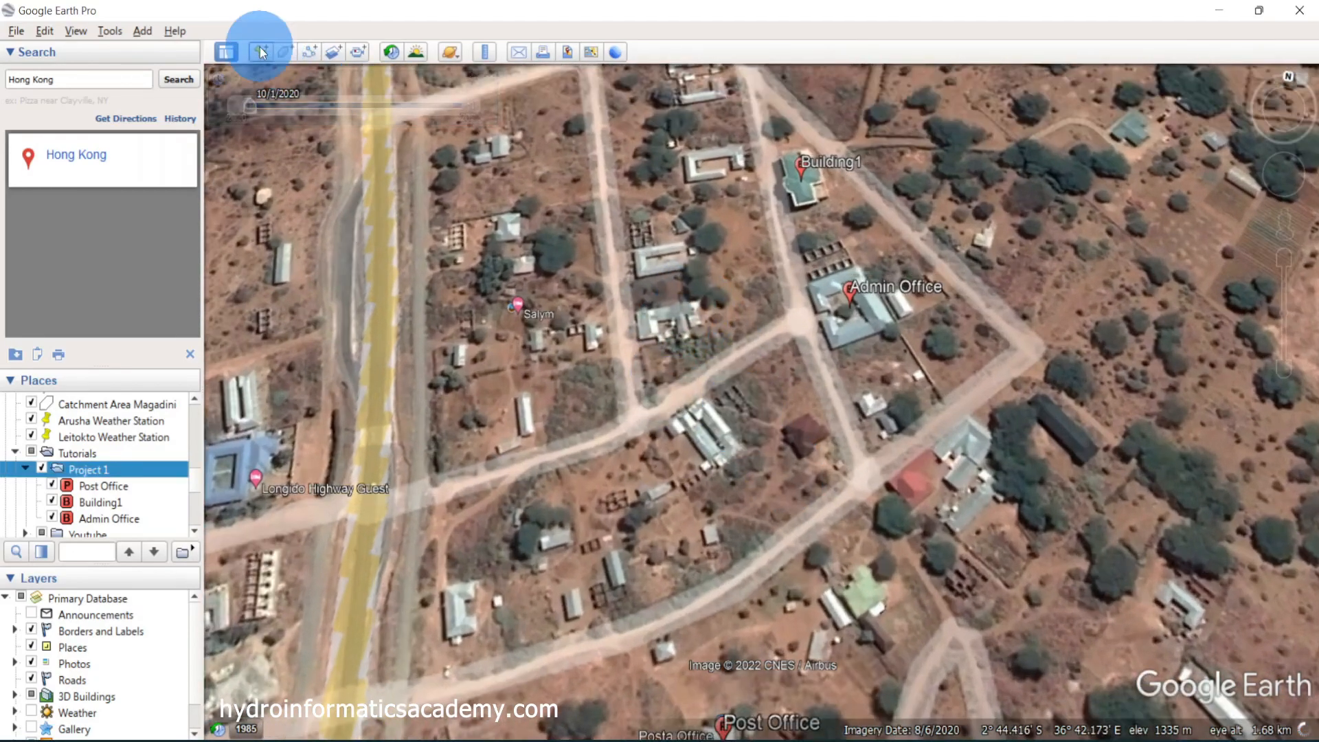
click(261, 53)
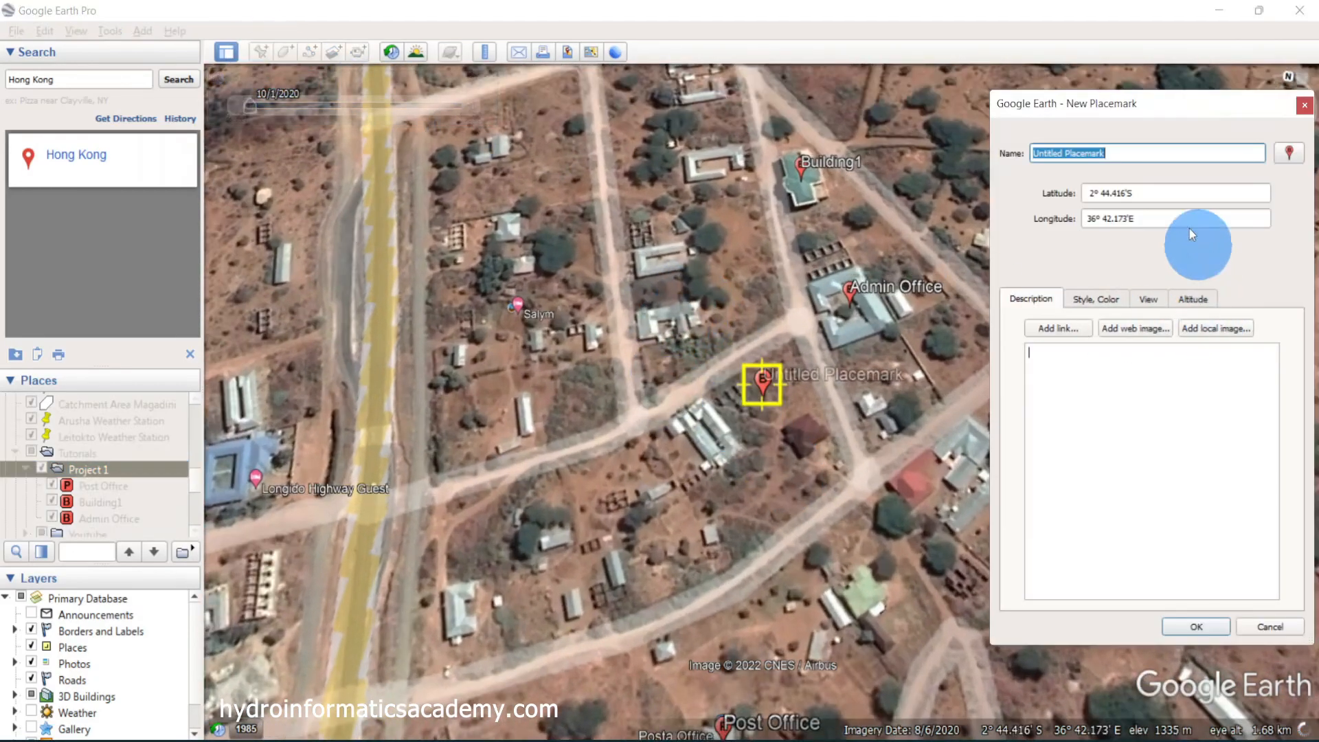
click(771, 394)
drag(771, 393, 462, 616)
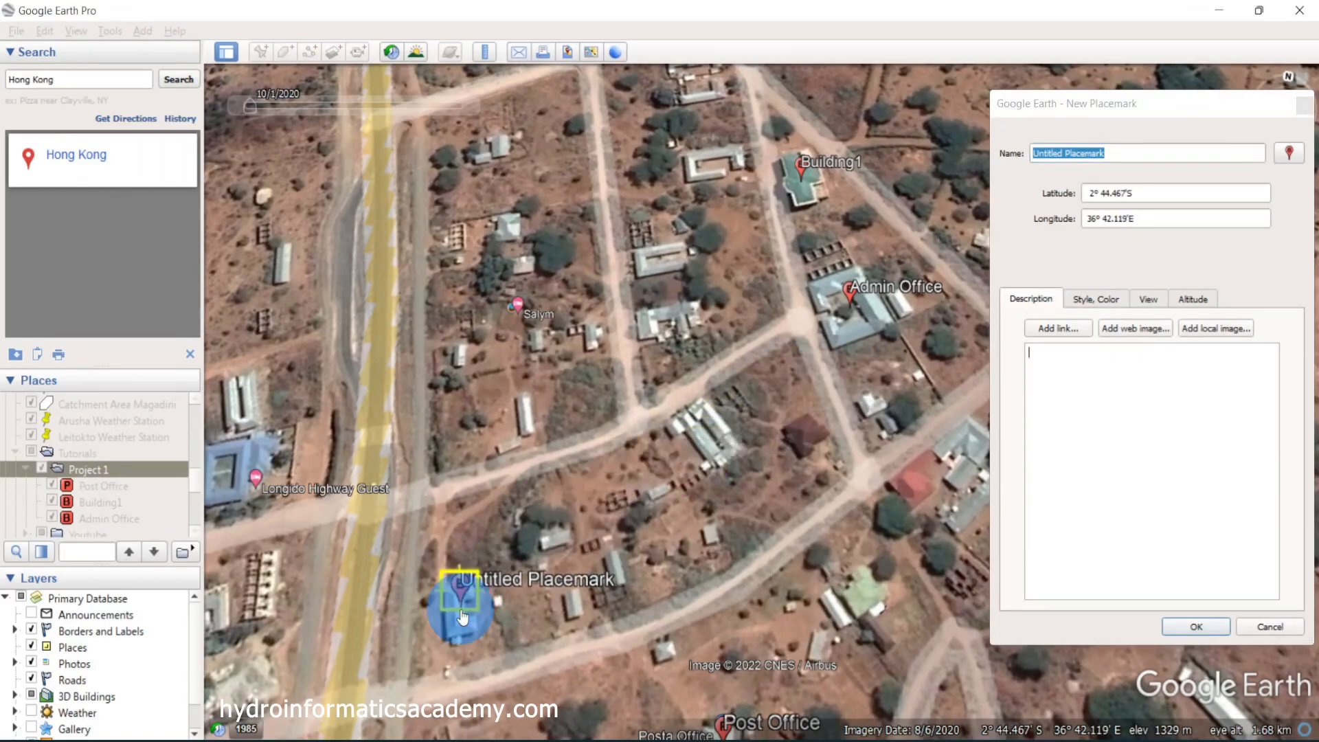
Name the new placemark Petrol Station, give it the yellow pushpin icon and save it
drag(1207, 151, 986, 155)
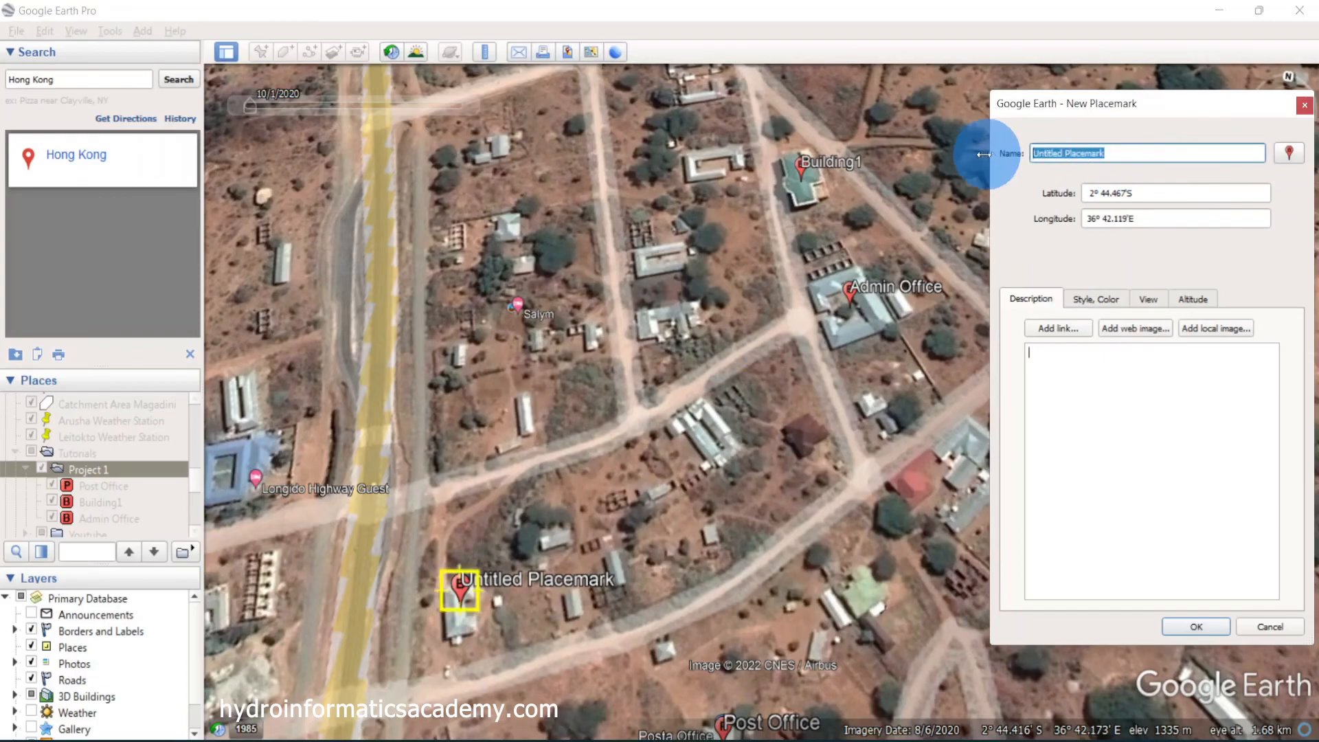
text(Petrol Statio)
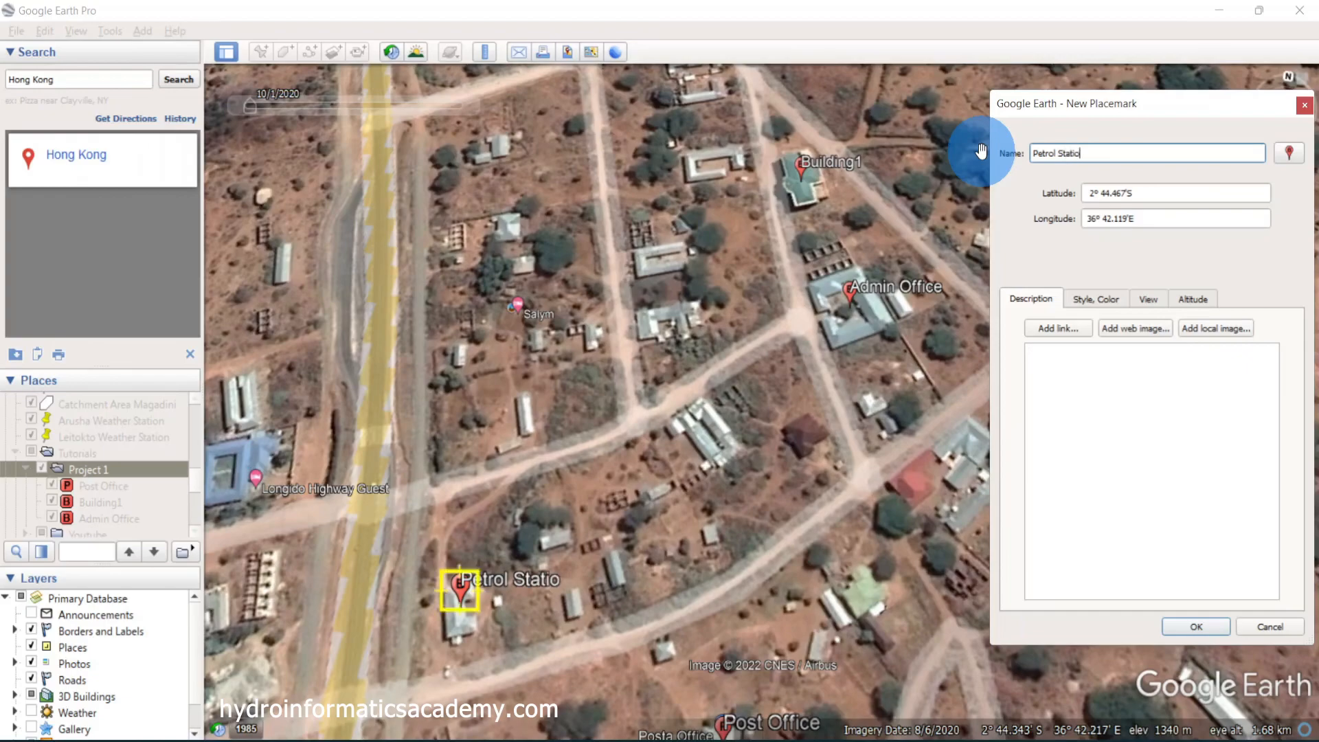
click(1289, 152)
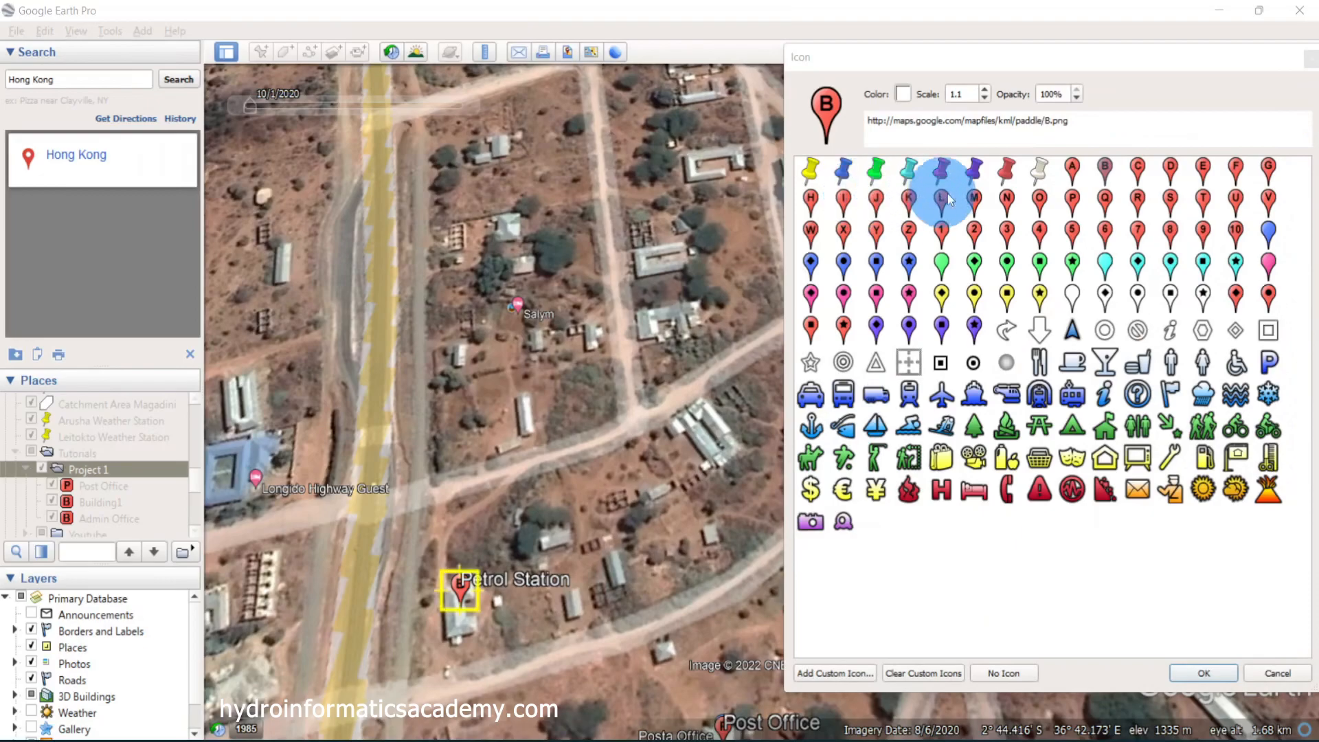
click(811, 170)
click(1193, 680)
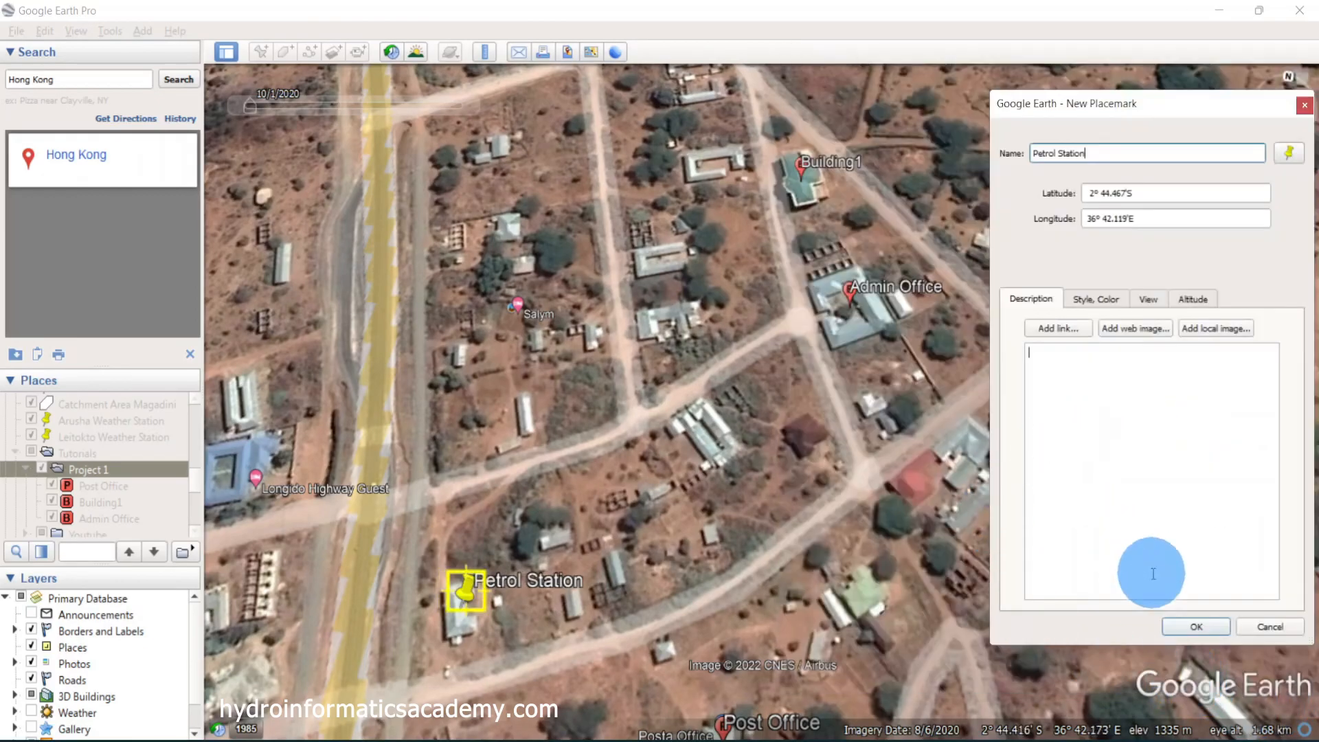
click(1181, 625)
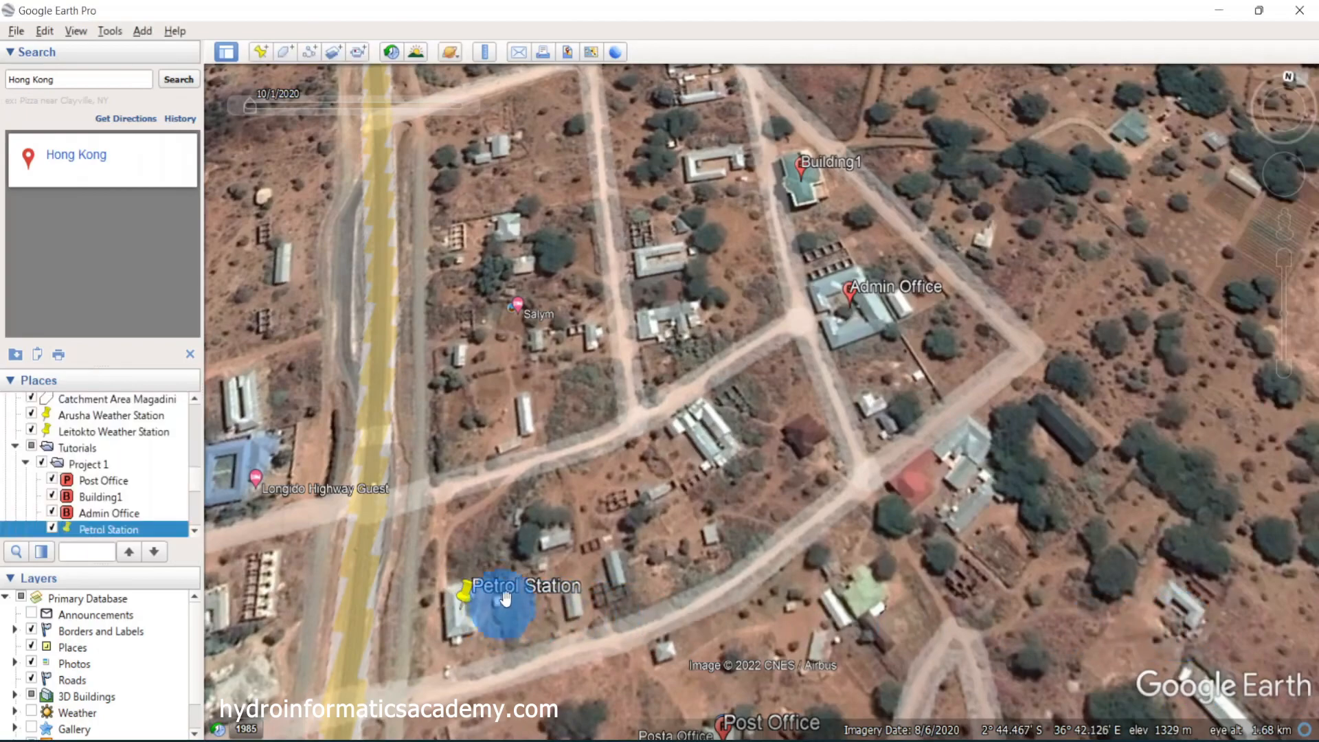
drag(706, 426, 699, 388)
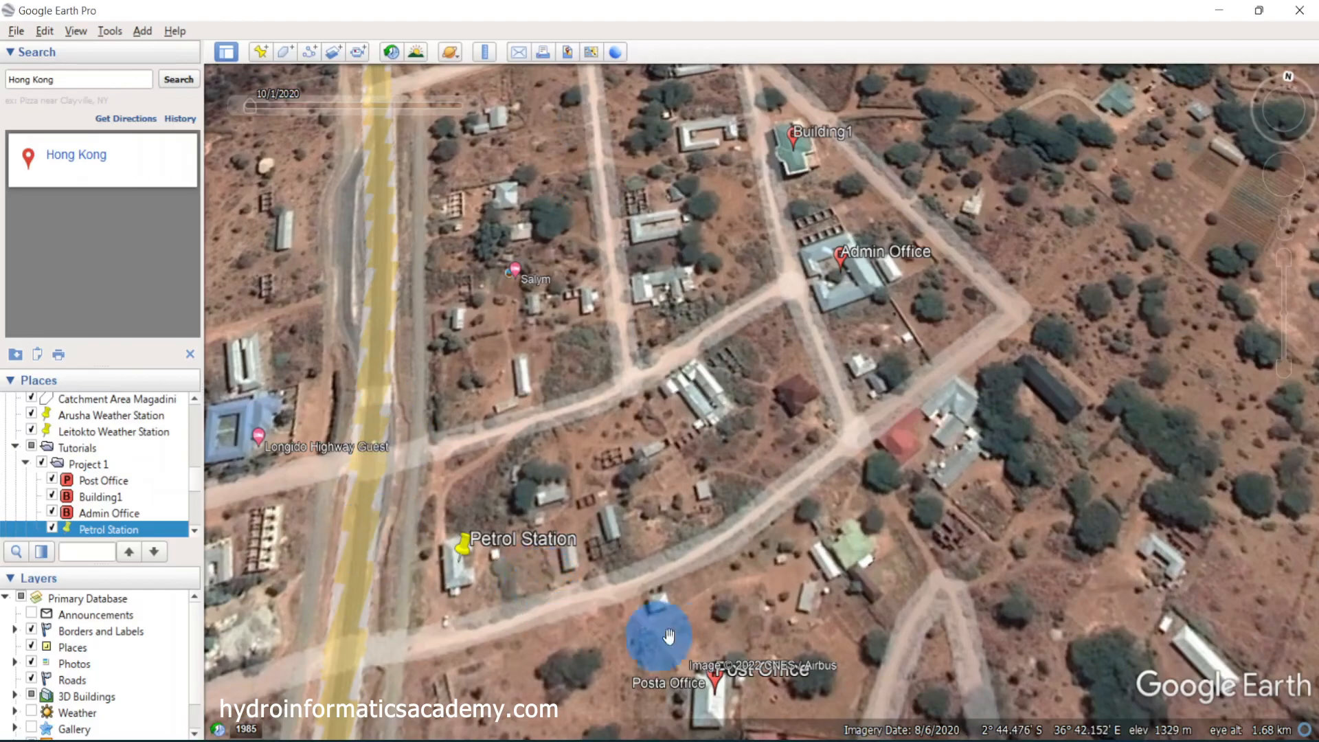
drag(906, 419, 862, 439)
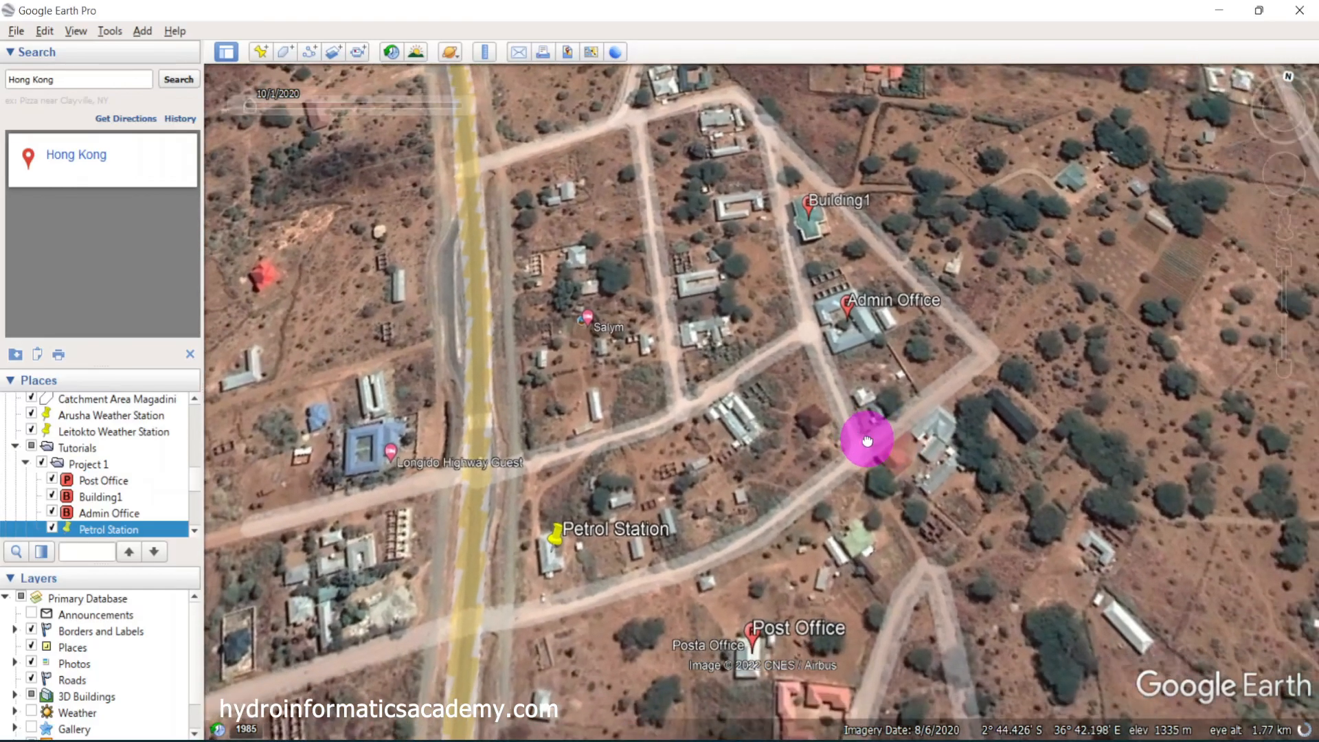
click(306, 48)
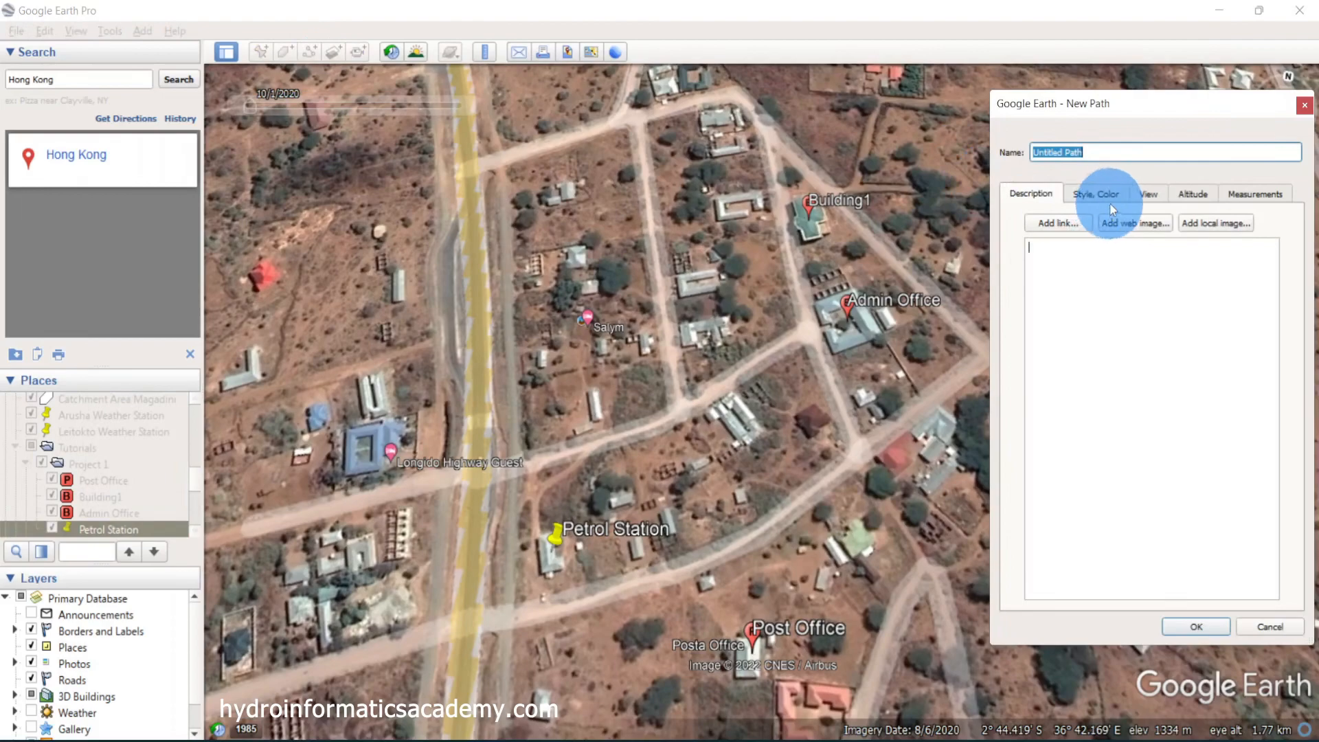
click(1088, 195)
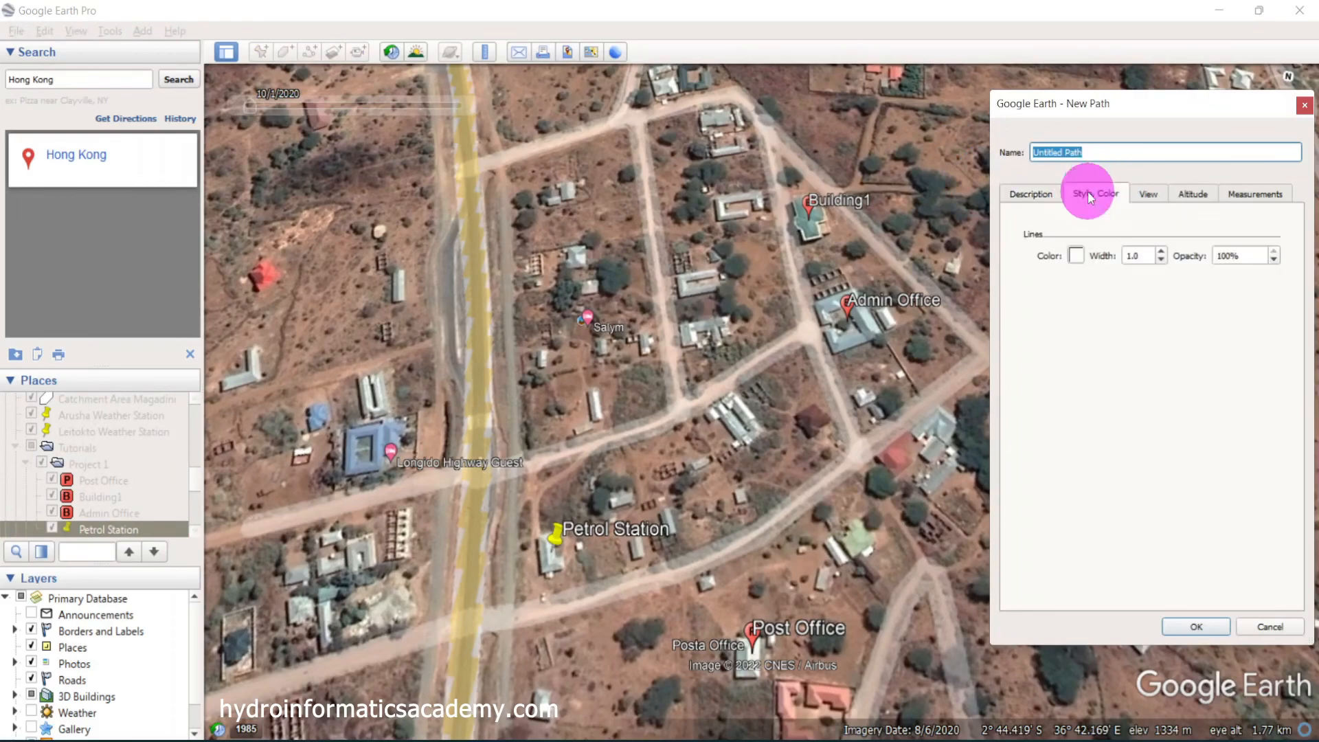
click(1030, 195)
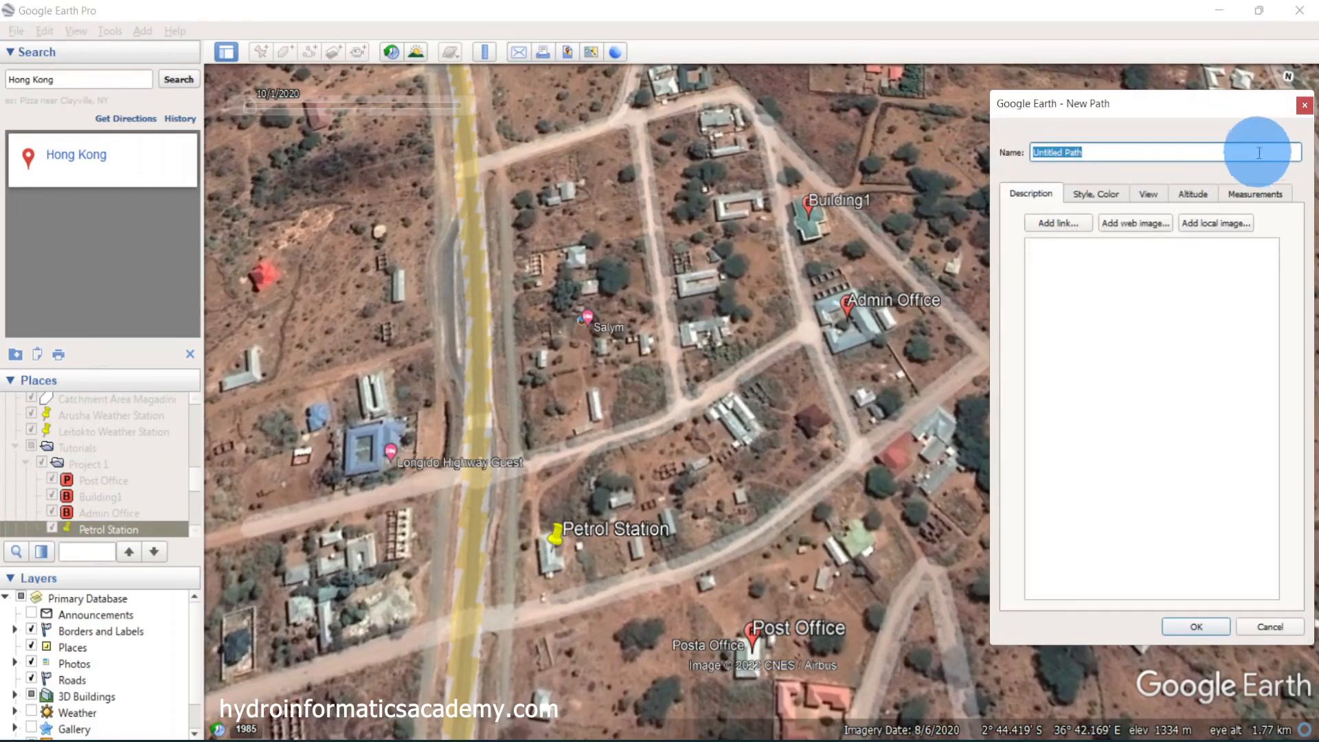
click(1304, 104)
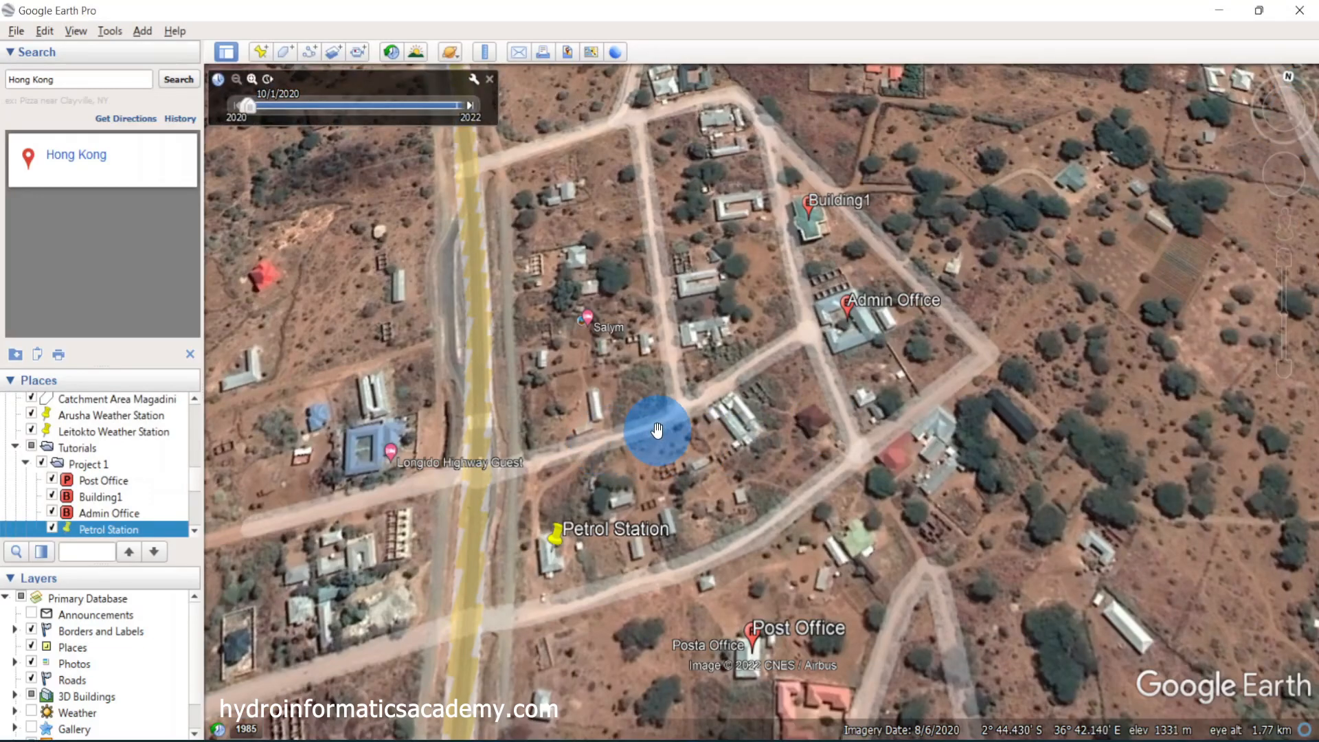
Hide the Petrol Station placemark on the map and show it again
double_click(604, 569)
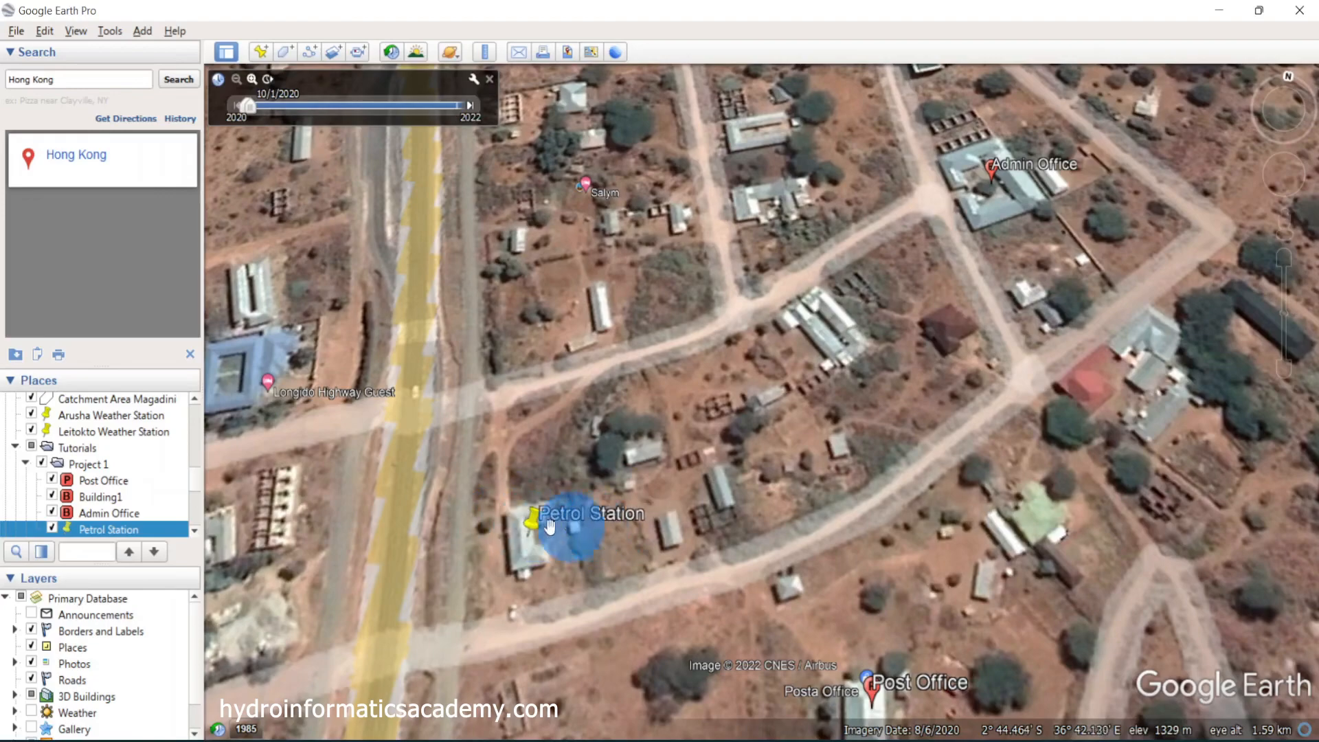
click(52, 529)
click(52, 529)
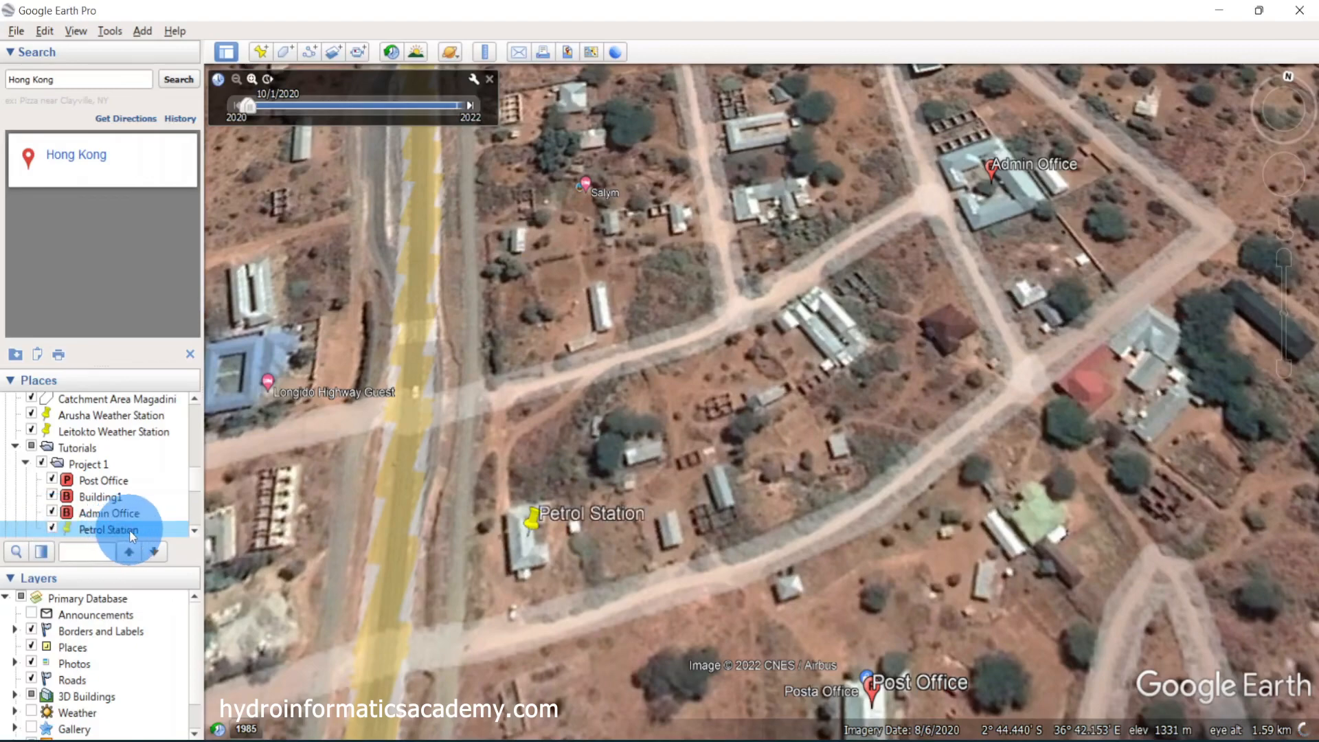
Open the style settings of the Petrol Station placemark and set its label scale to 0.9
scroll(117, 453, down, 2)
scroll(108, 427, up, 1)
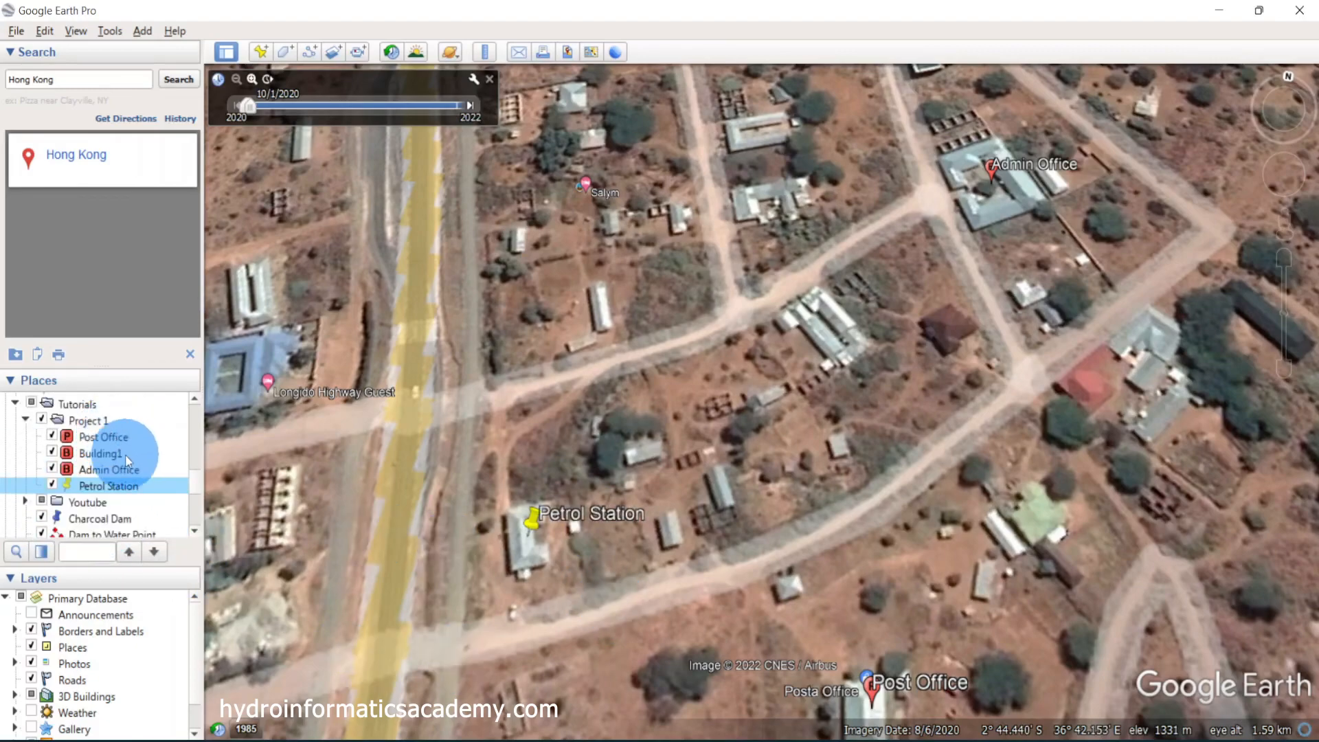
click(105, 418)
click(143, 491)
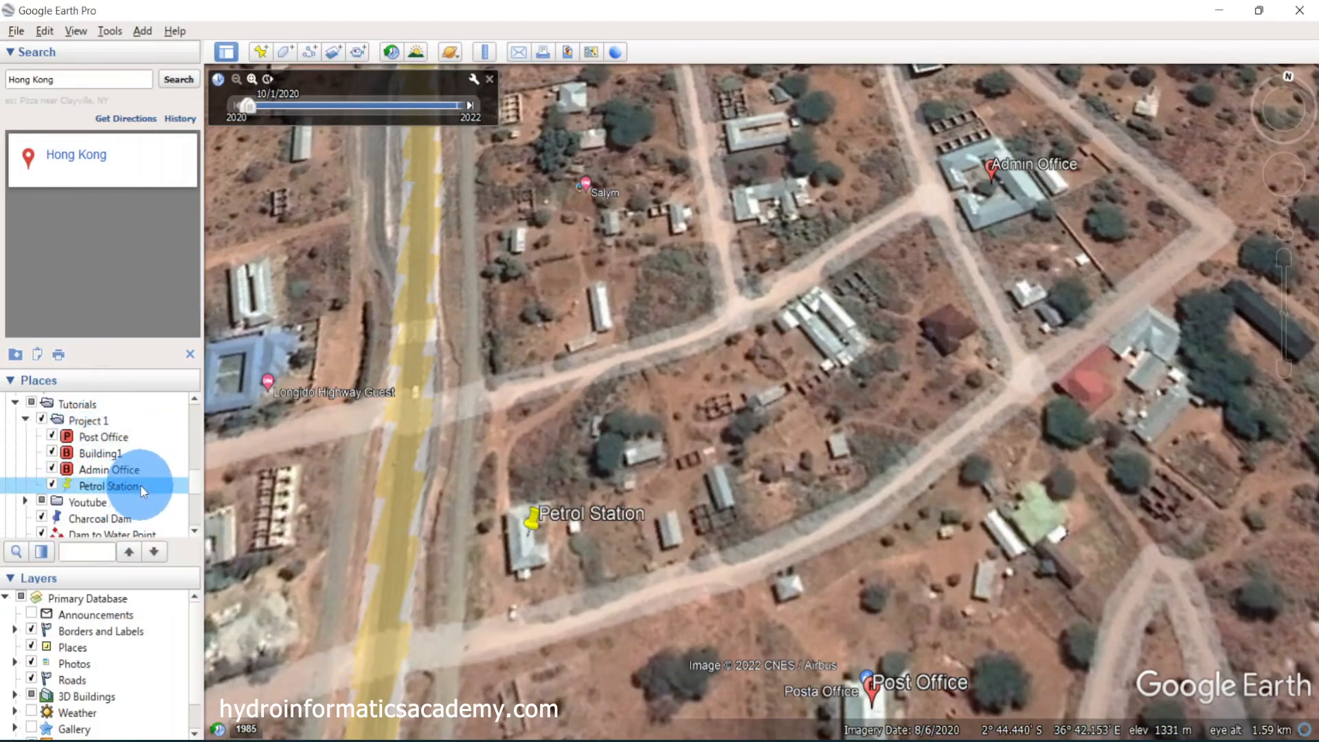
right_click(141, 485)
click(206, 732)
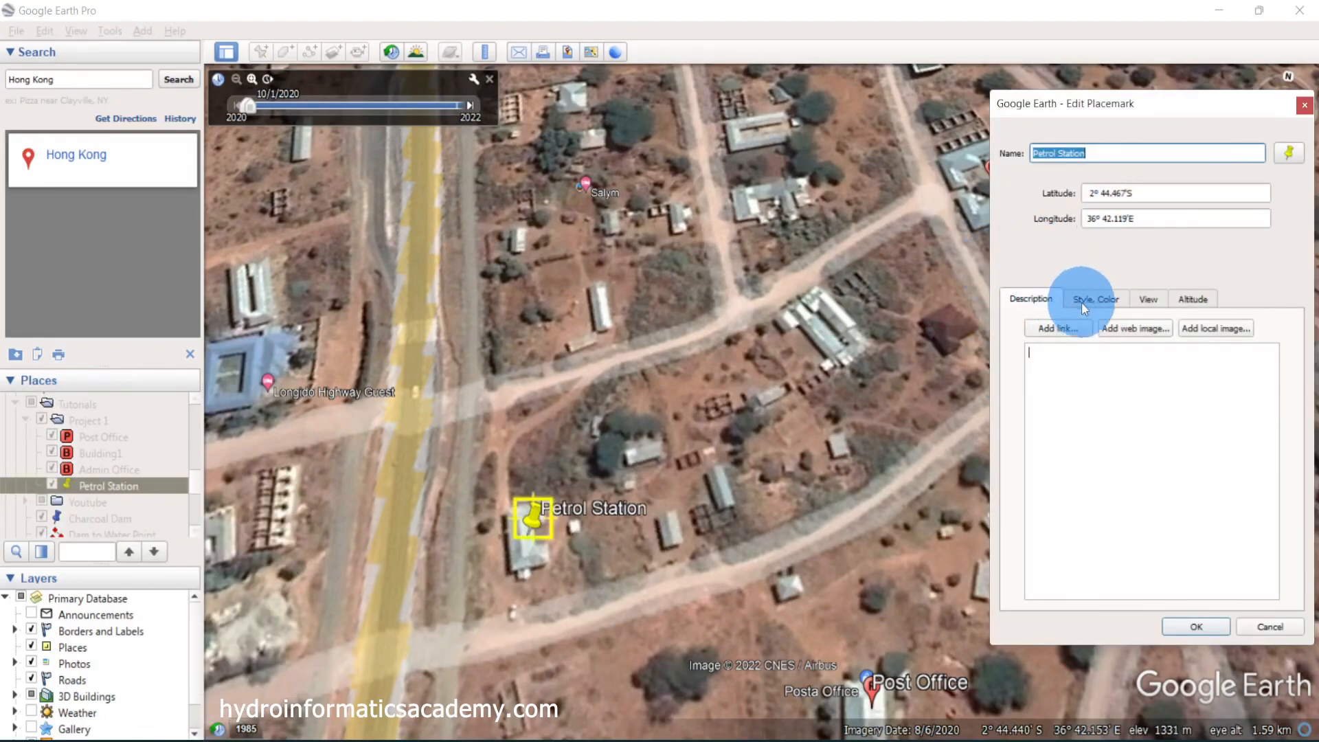
click(1102, 300)
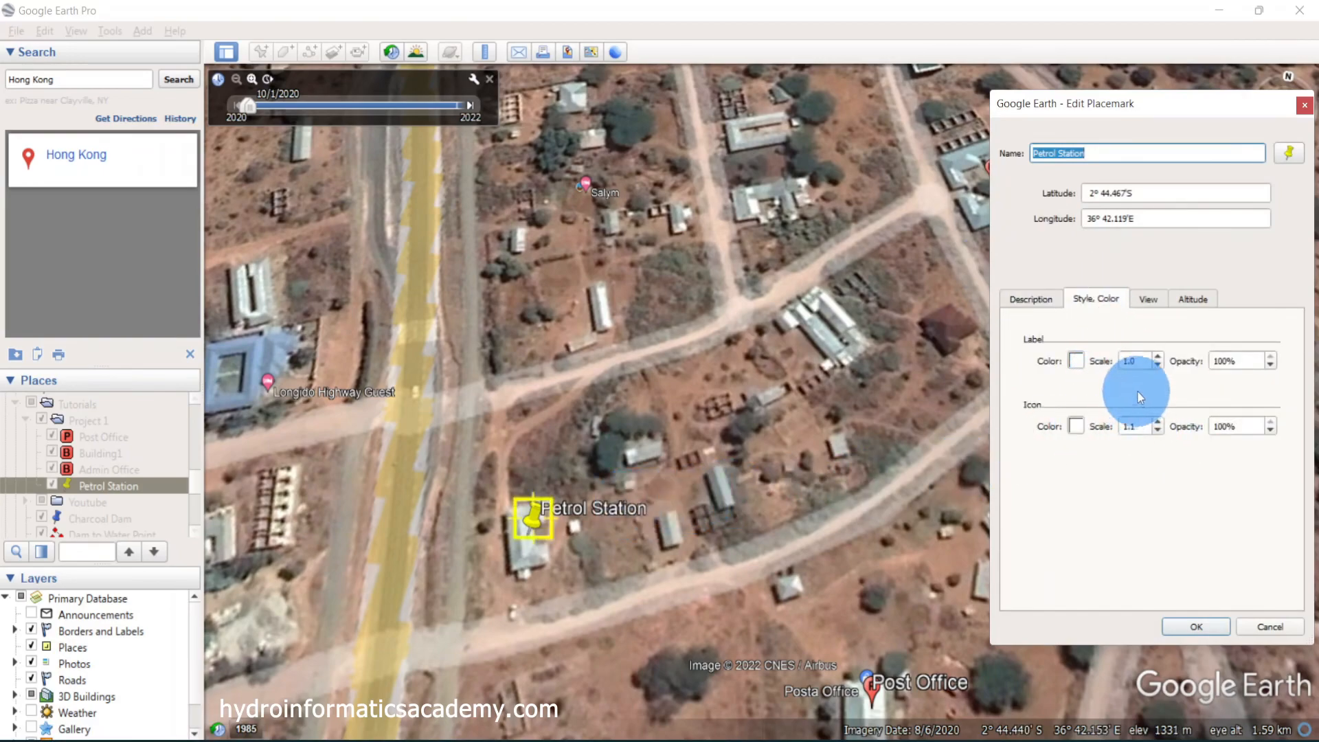
click(1025, 338)
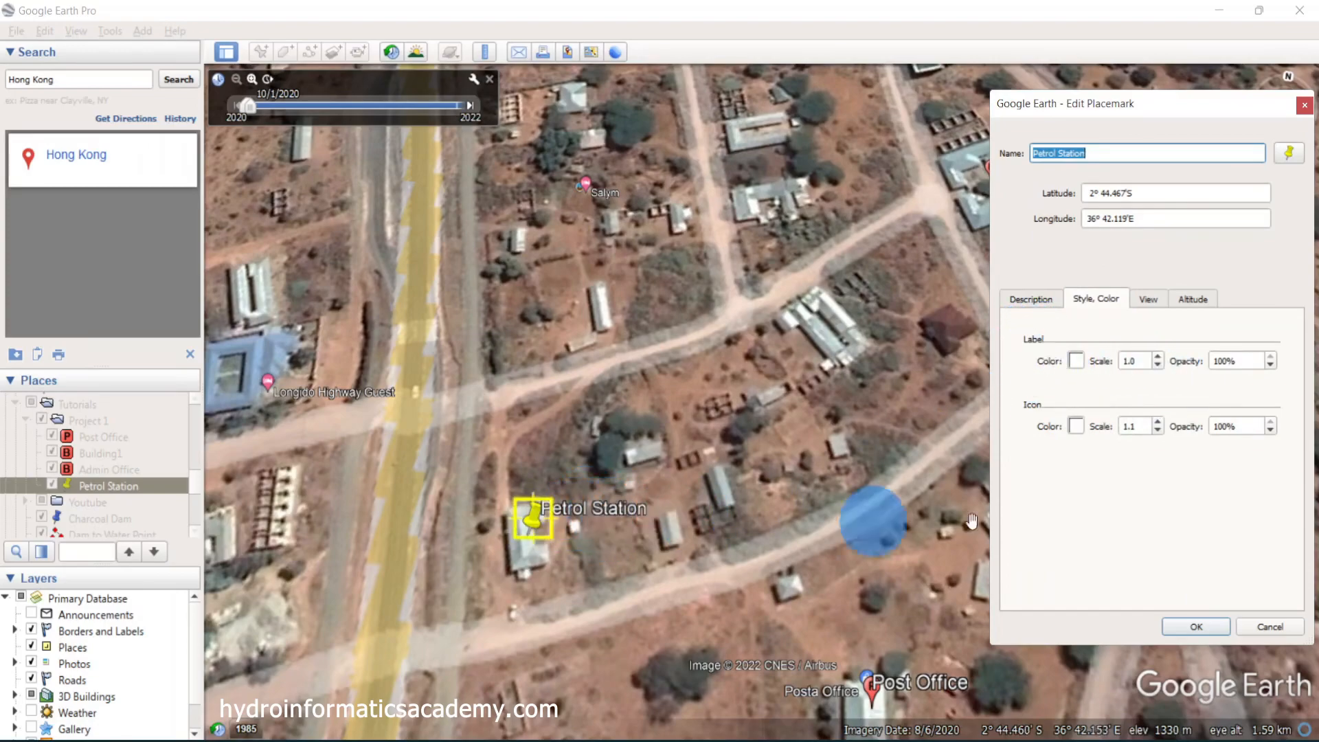
click(1156, 365)
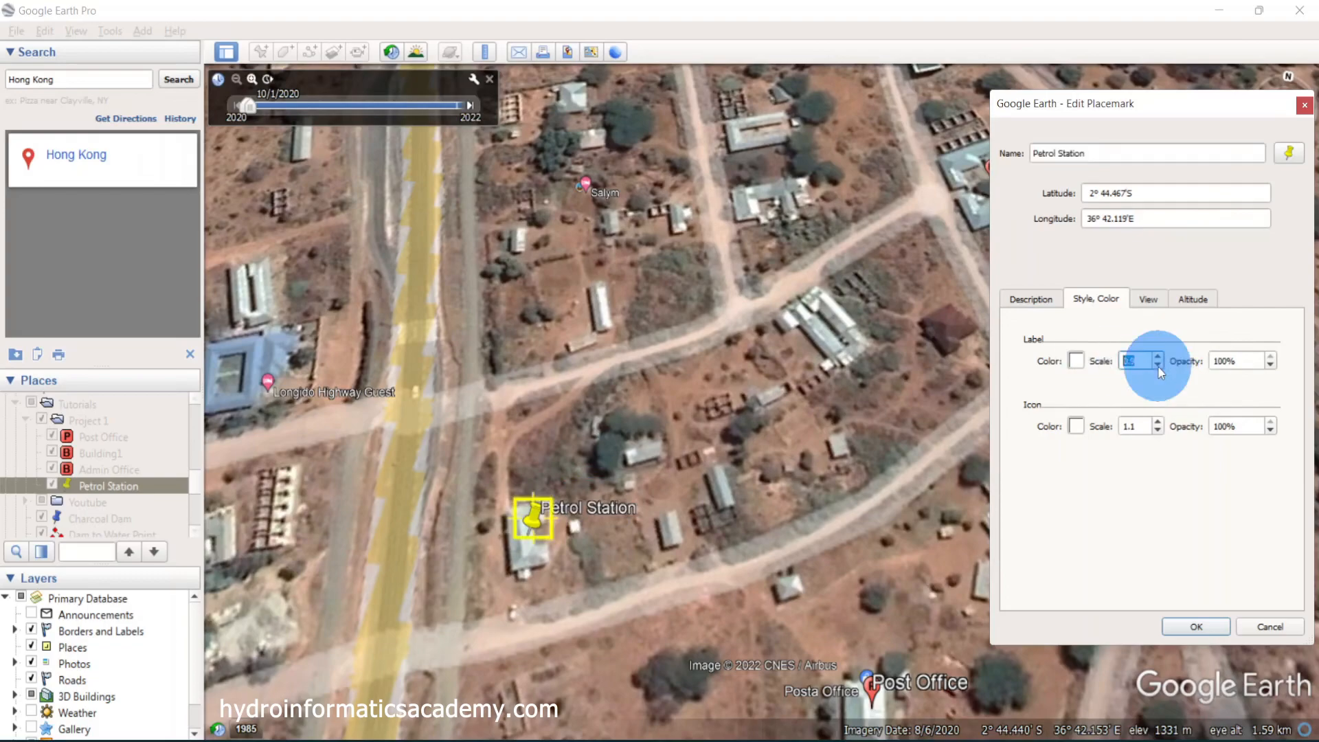
click(1158, 357)
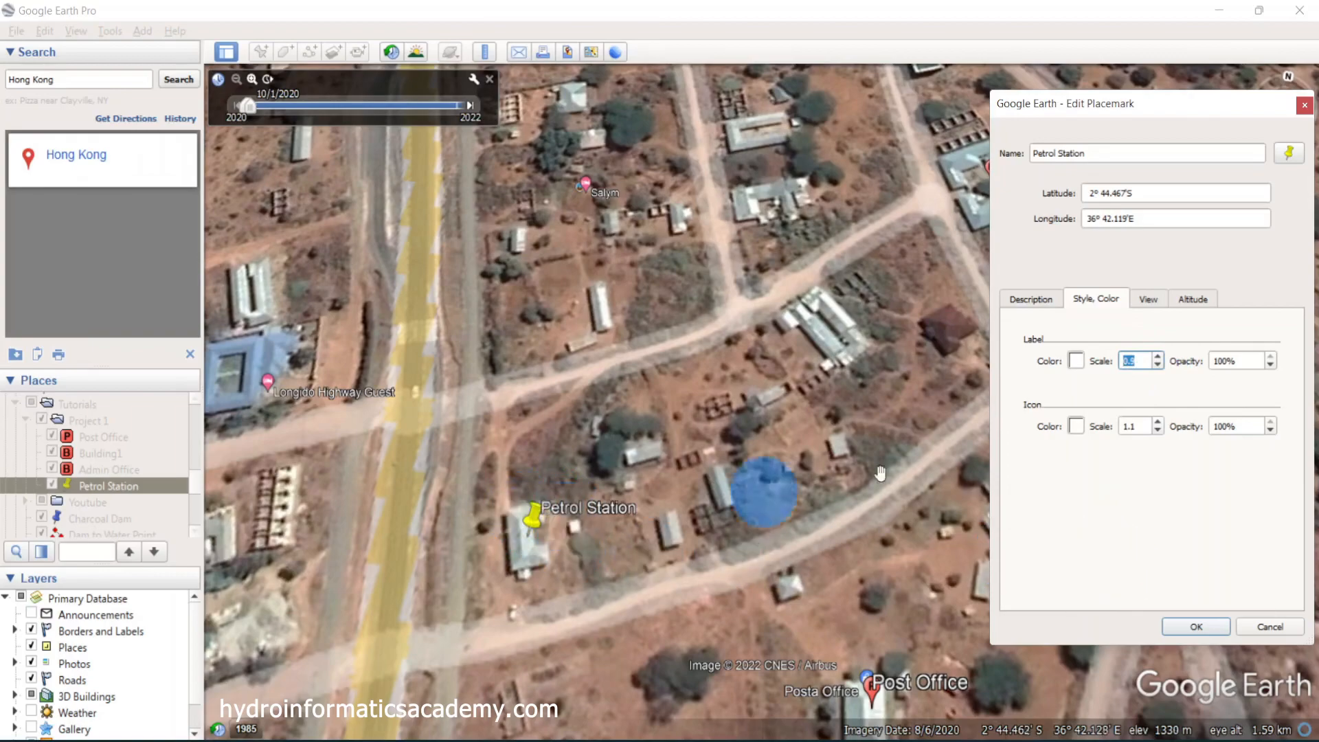
Reduce the icon scale of the Petrol Station placemark and save the changes
click(1157, 432)
click(1158, 431)
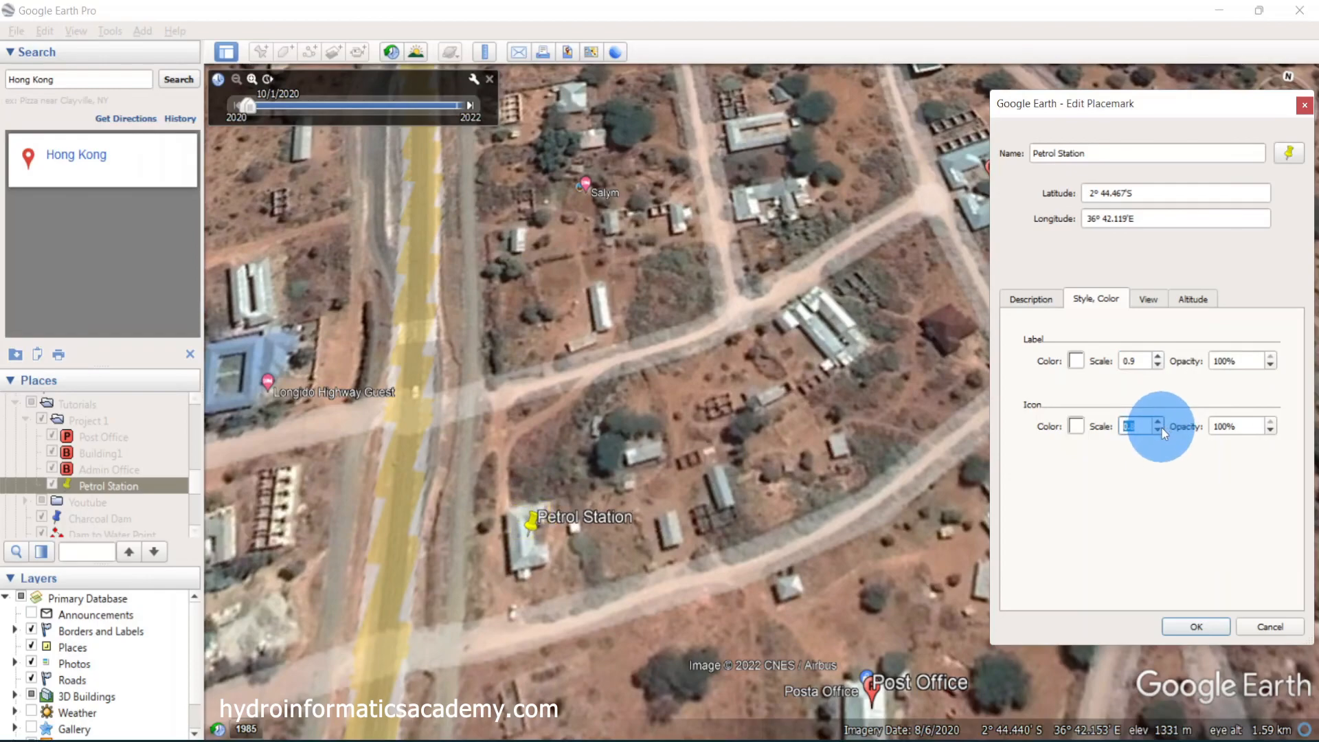
click(1198, 631)
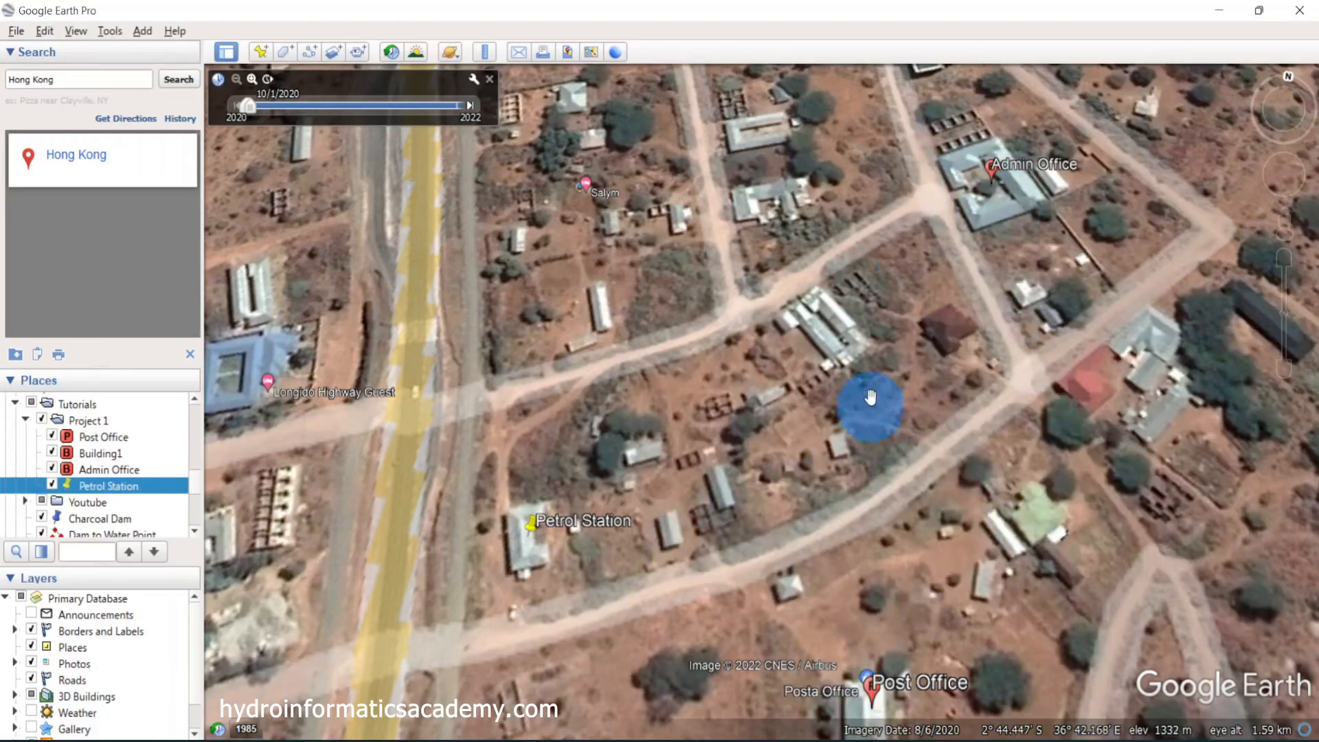
Start a new path named Highway and look through its style, altitude and measurement settings
scroll(851, 404, down, 2)
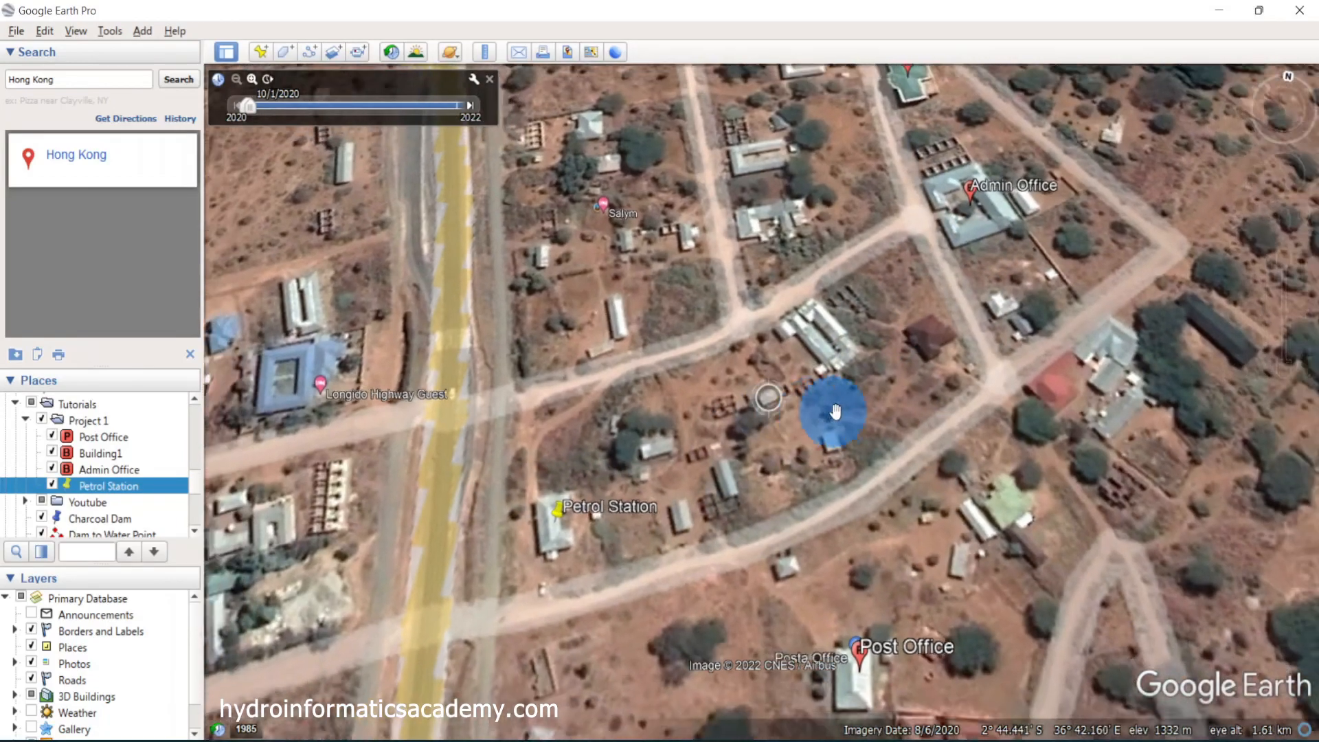
mouse_move(700, 360)
mouse_down()
mouse_move(760, 383)
mouse_move(687, 364)
mouse_up()
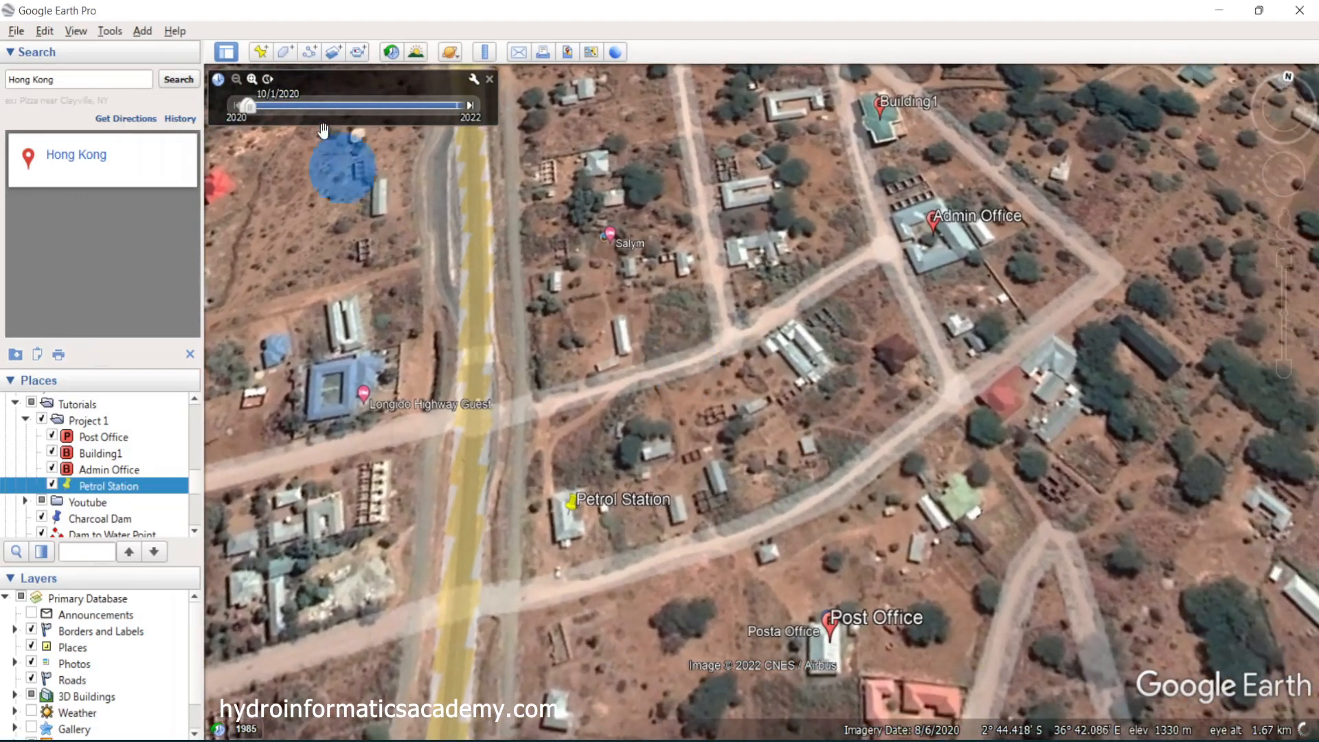
scroll(442, 481, down, 1)
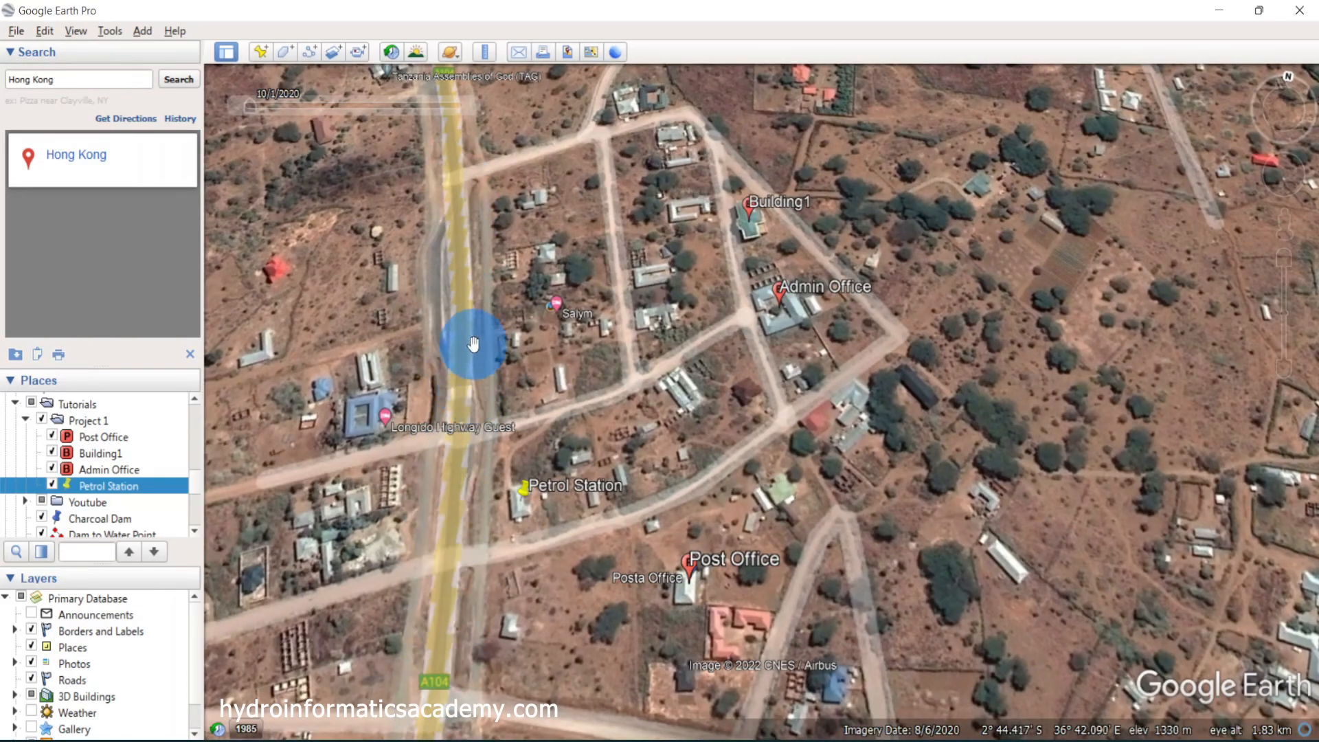
click(310, 52)
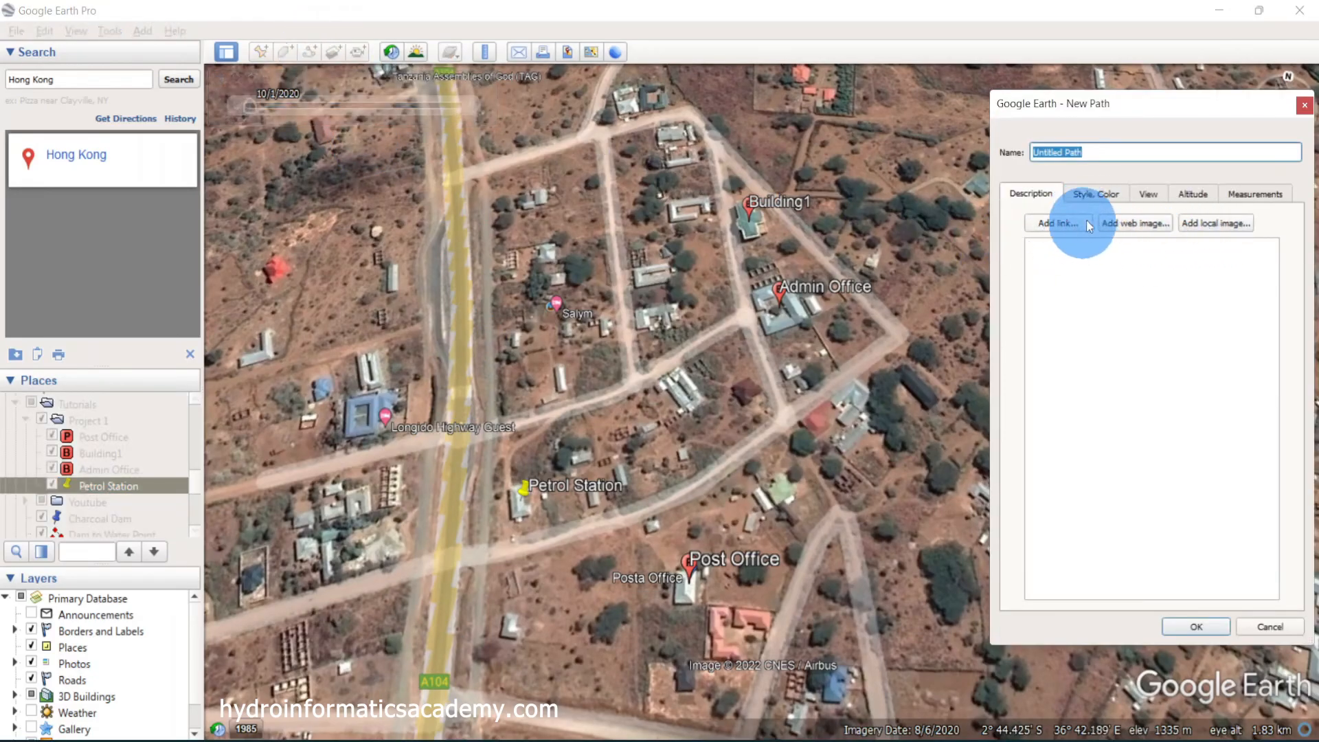
click(1084, 152)
drag(1133, 149, 1001, 161)
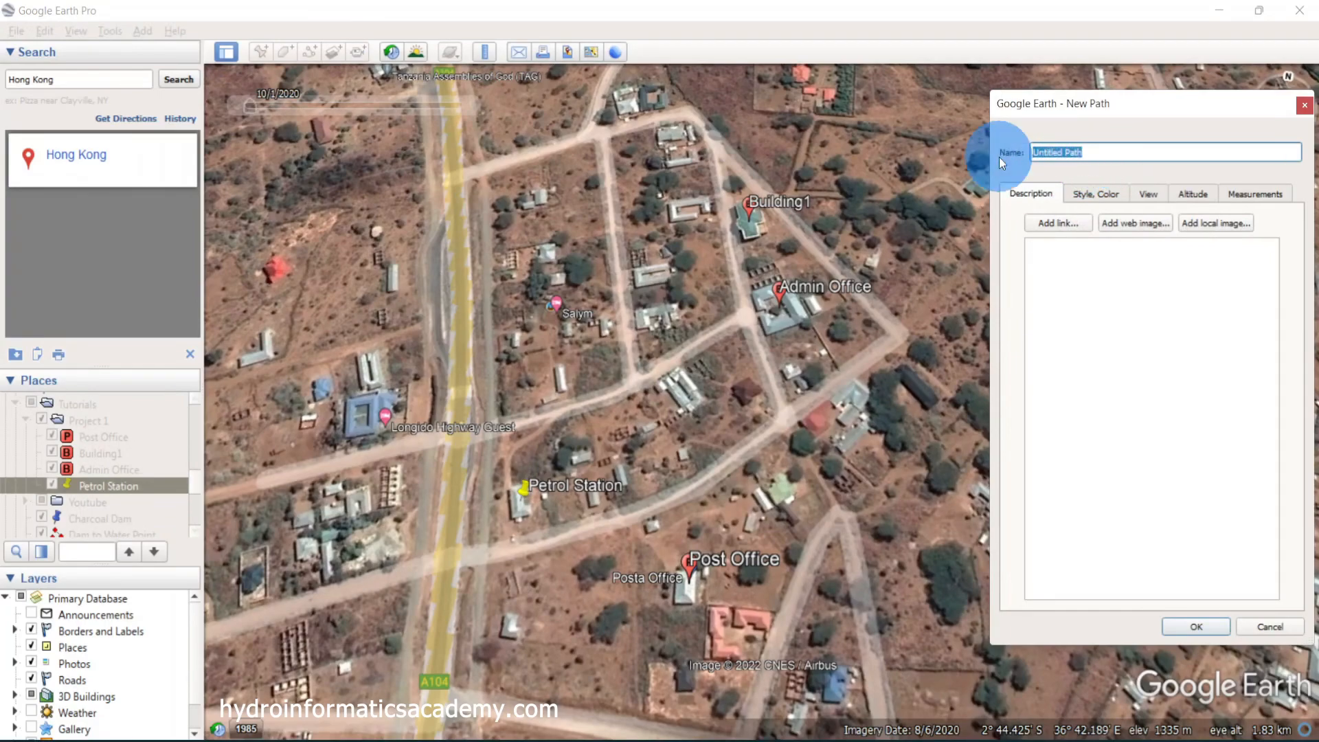
text(M)
text(H)
text(ighway)
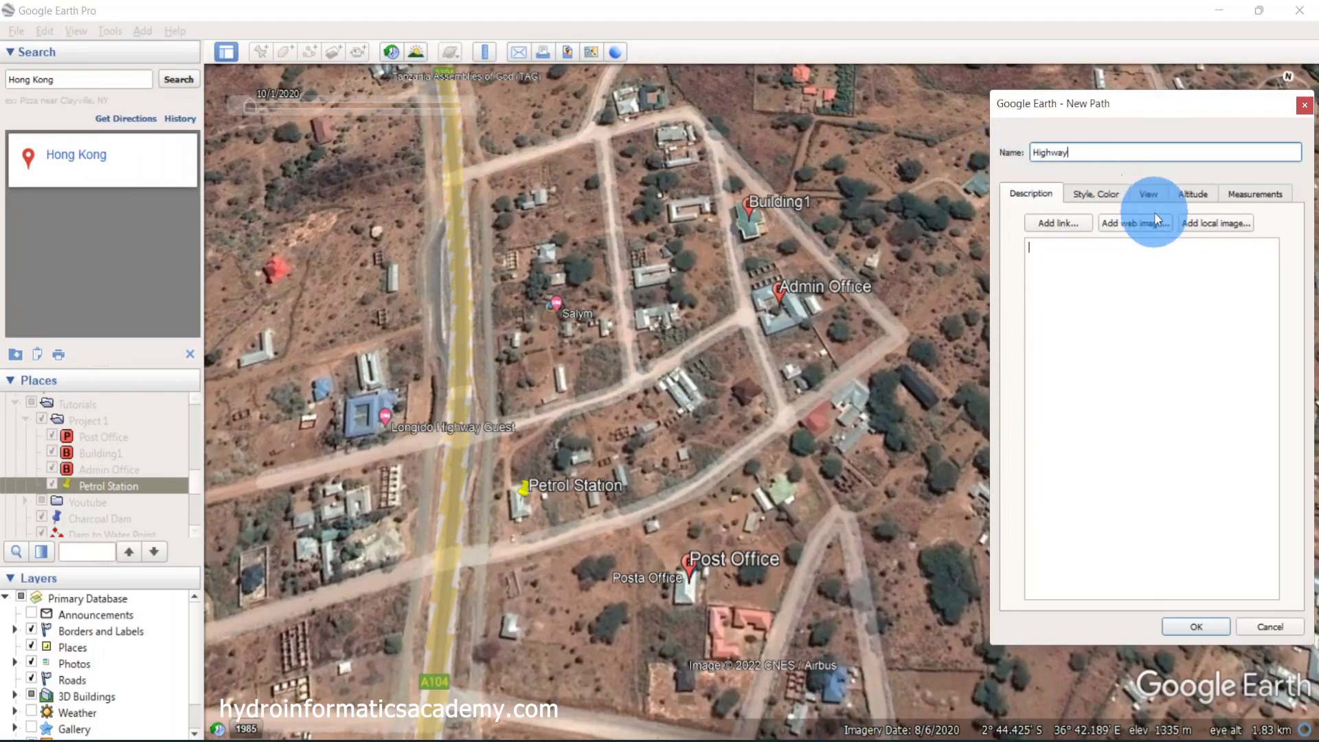
click(1092, 197)
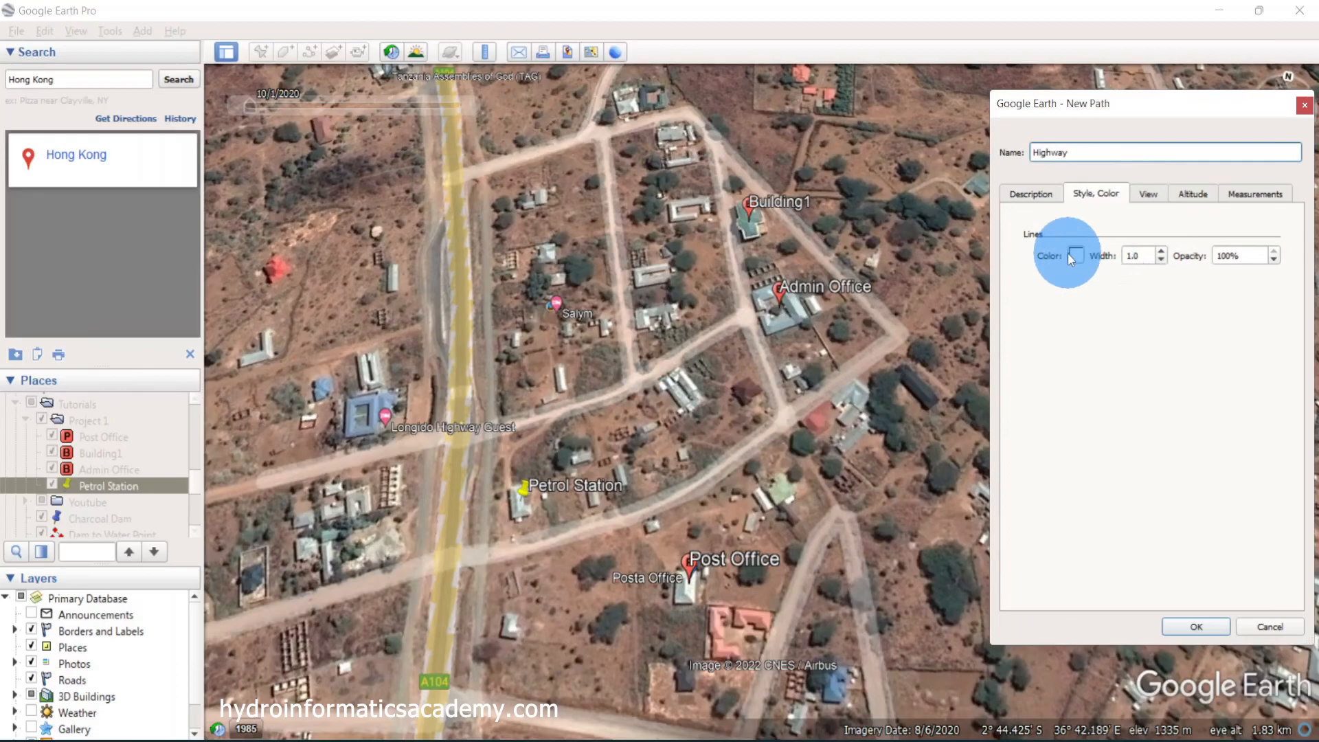
click(1192, 194)
click(1254, 193)
Trace the Highway path northward along the yellow A104 road for about 487 m and bring up its line style settings
scroll(342, 507, down, 2)
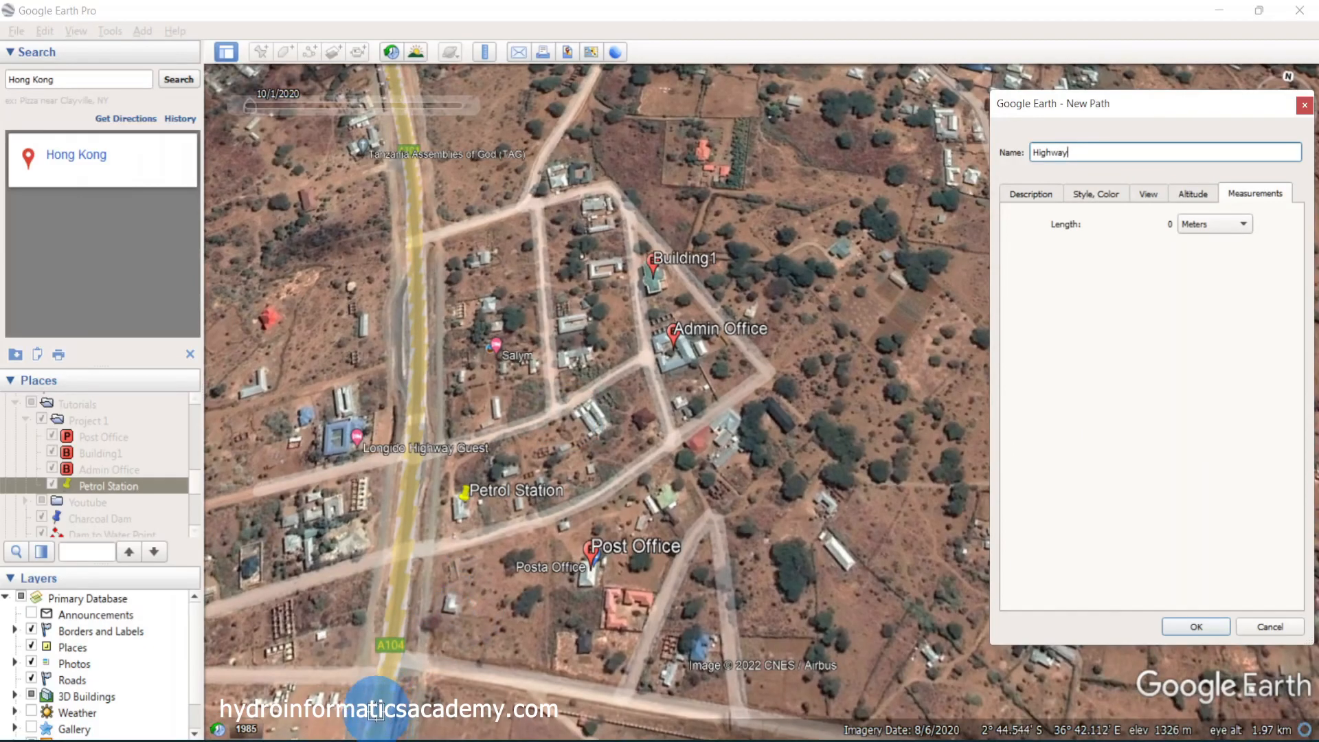
click(377, 716)
click(392, 629)
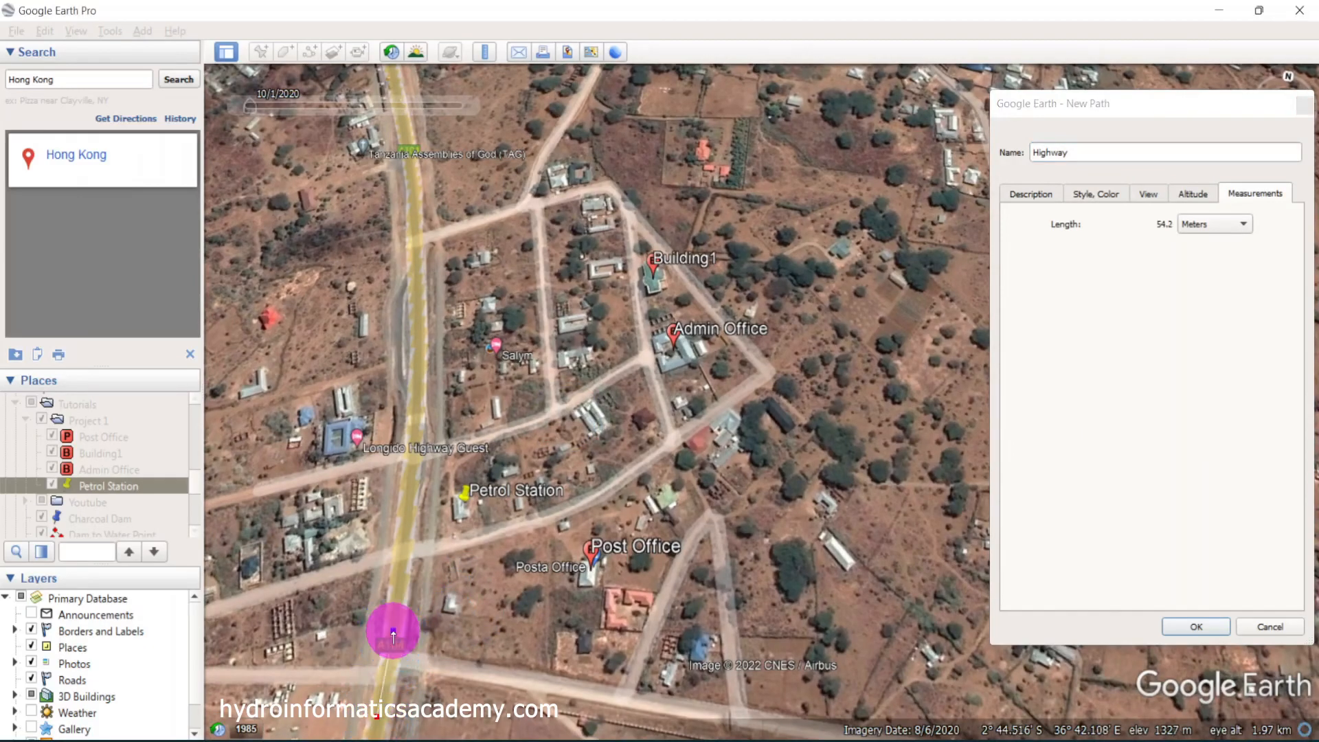
click(401, 550)
click(416, 460)
click(419, 377)
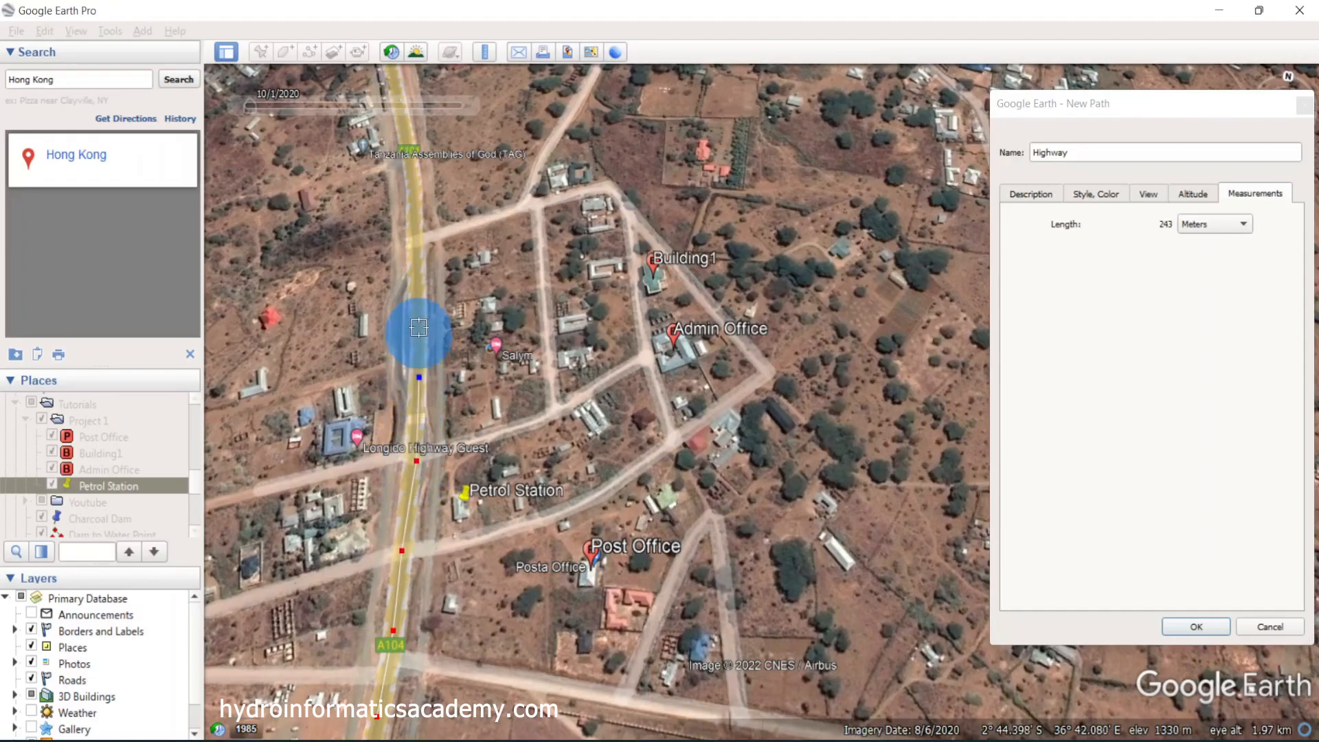
click(420, 313)
click(414, 221)
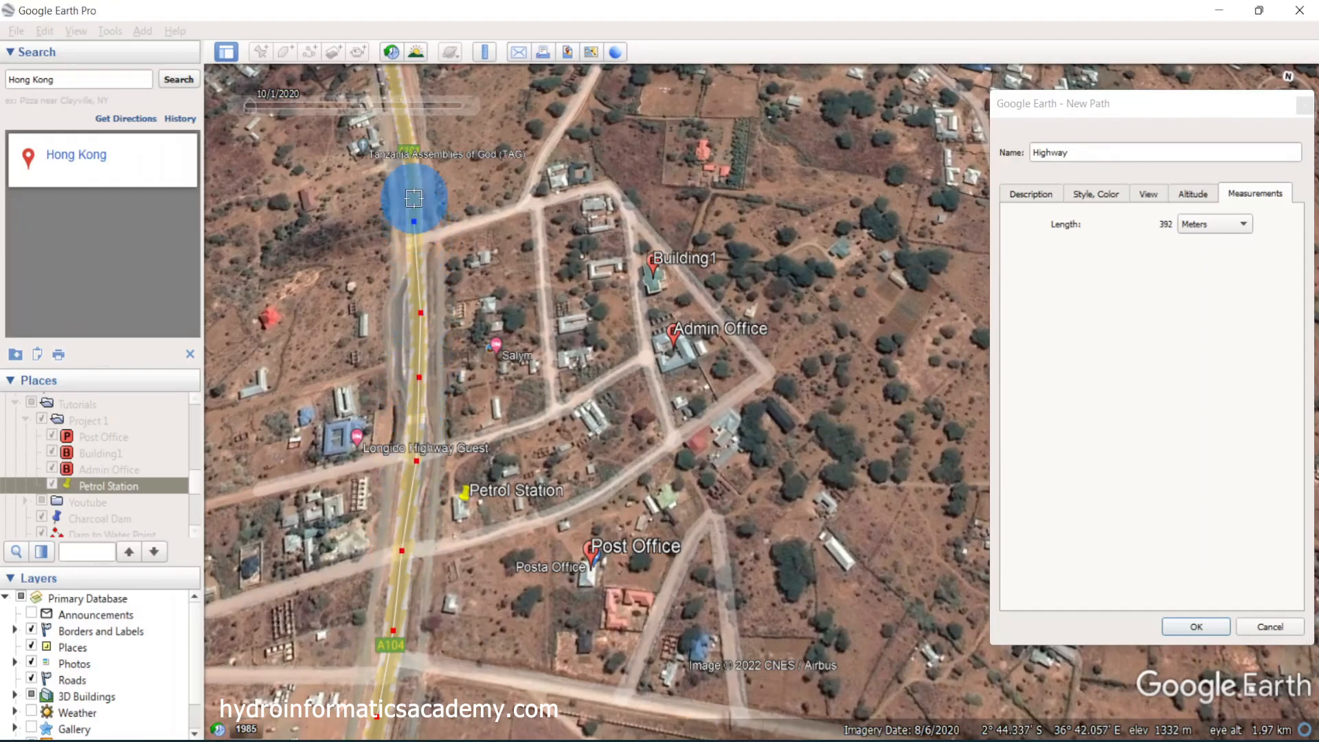
click(414, 156)
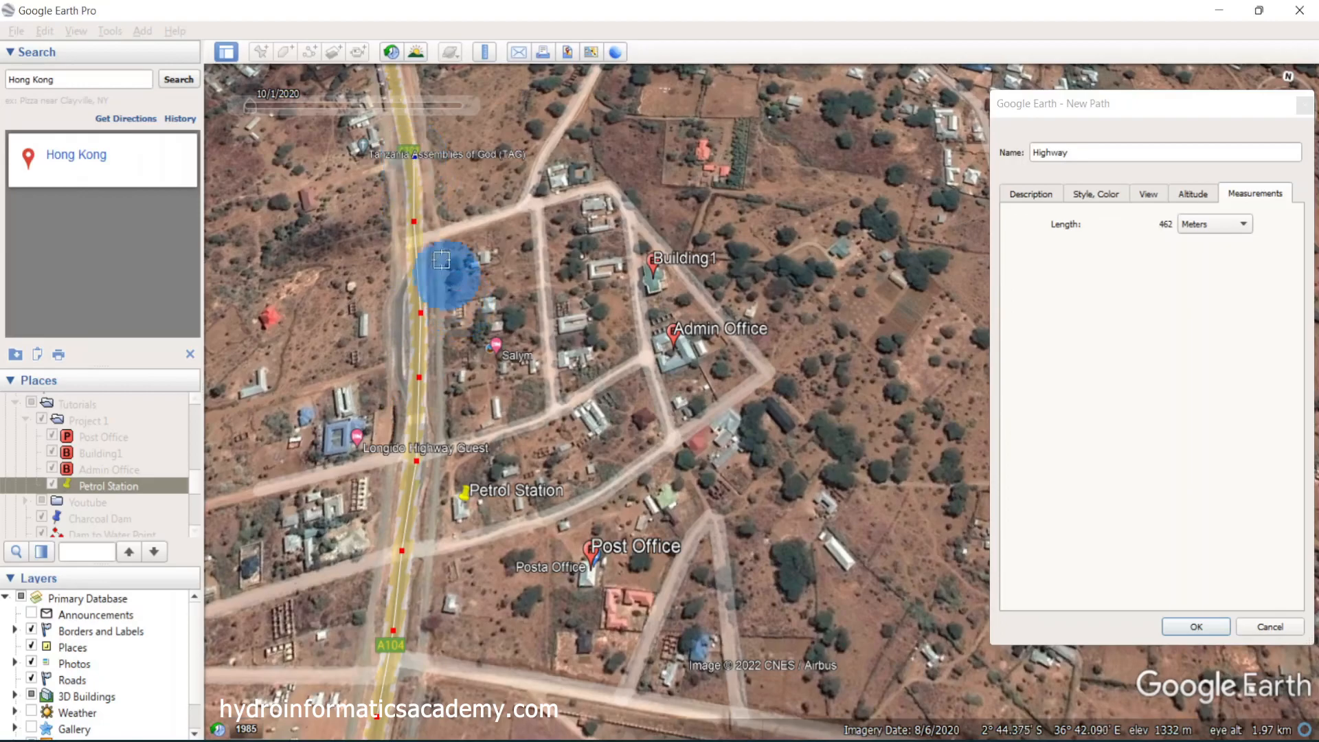
click(406, 140)
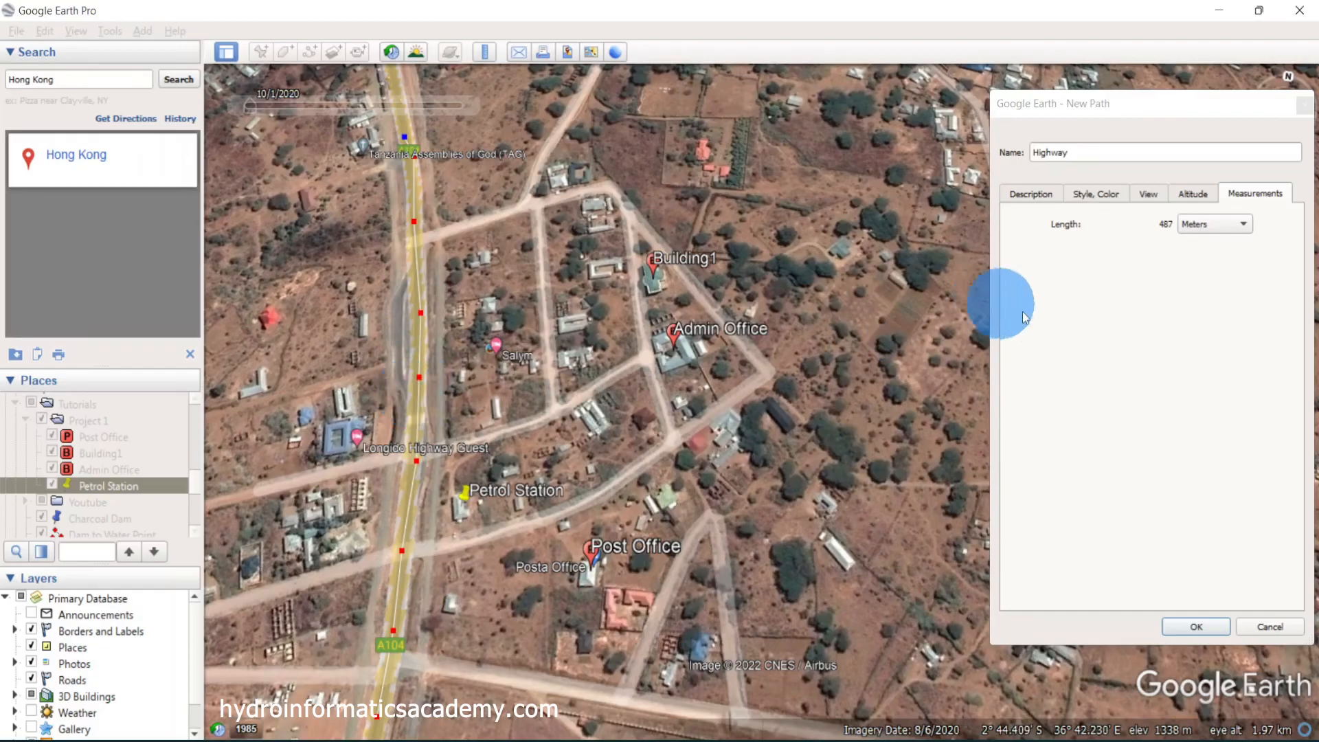
click(1240, 195)
click(1094, 195)
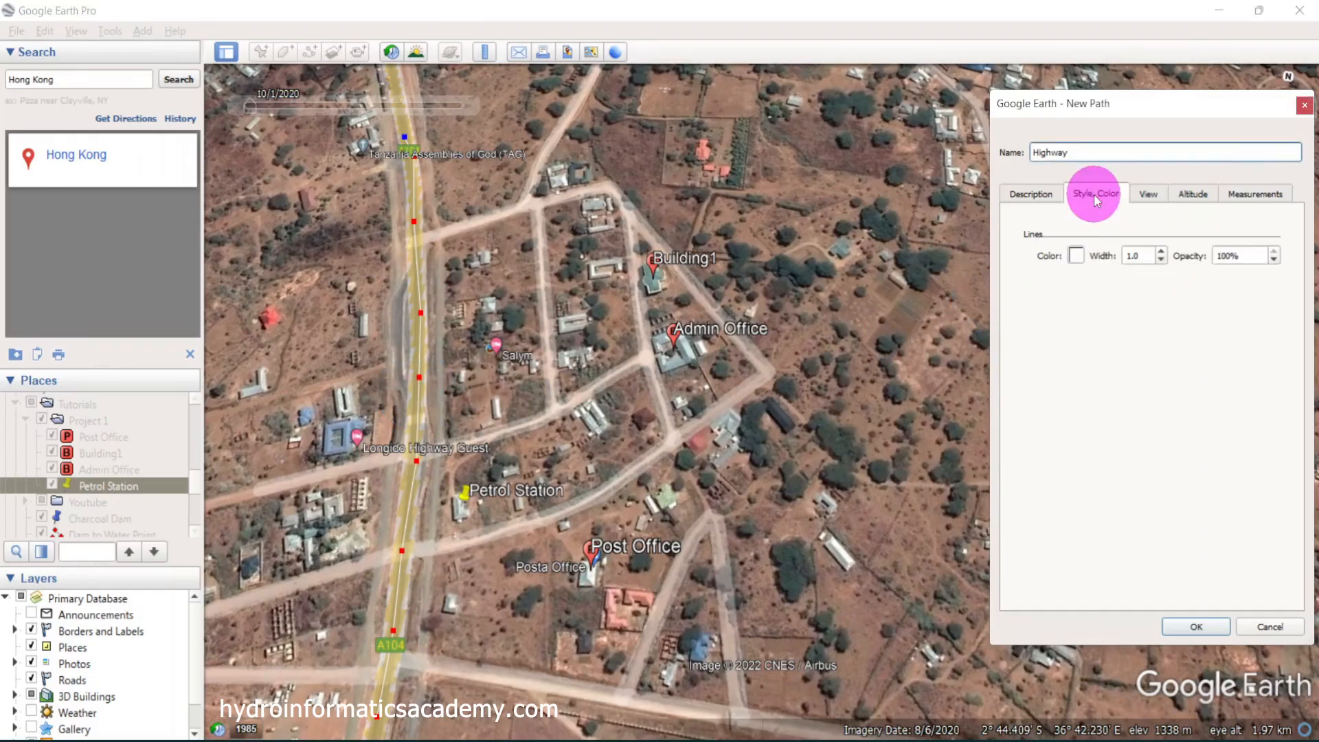
click(1073, 253)
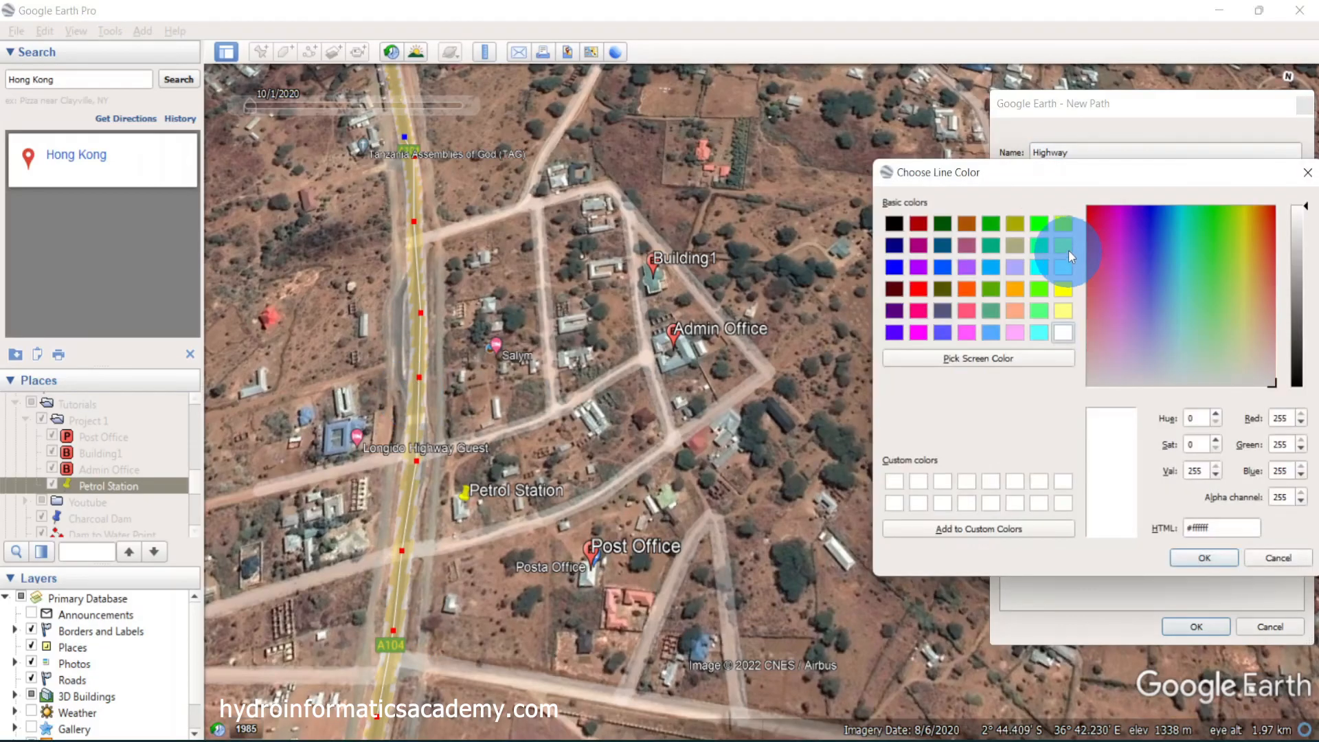
click(1307, 172)
click(1076, 256)
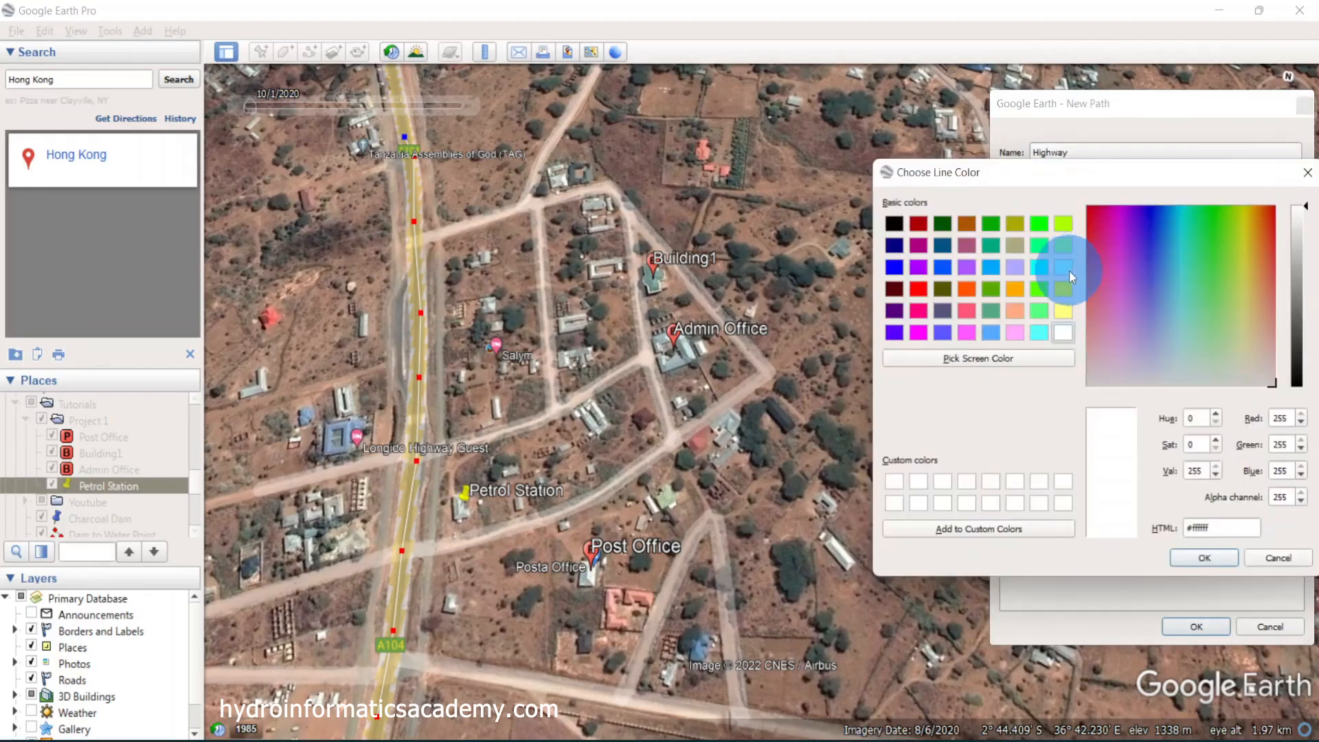
drag(1235, 180, 1140, 206)
click(1211, 197)
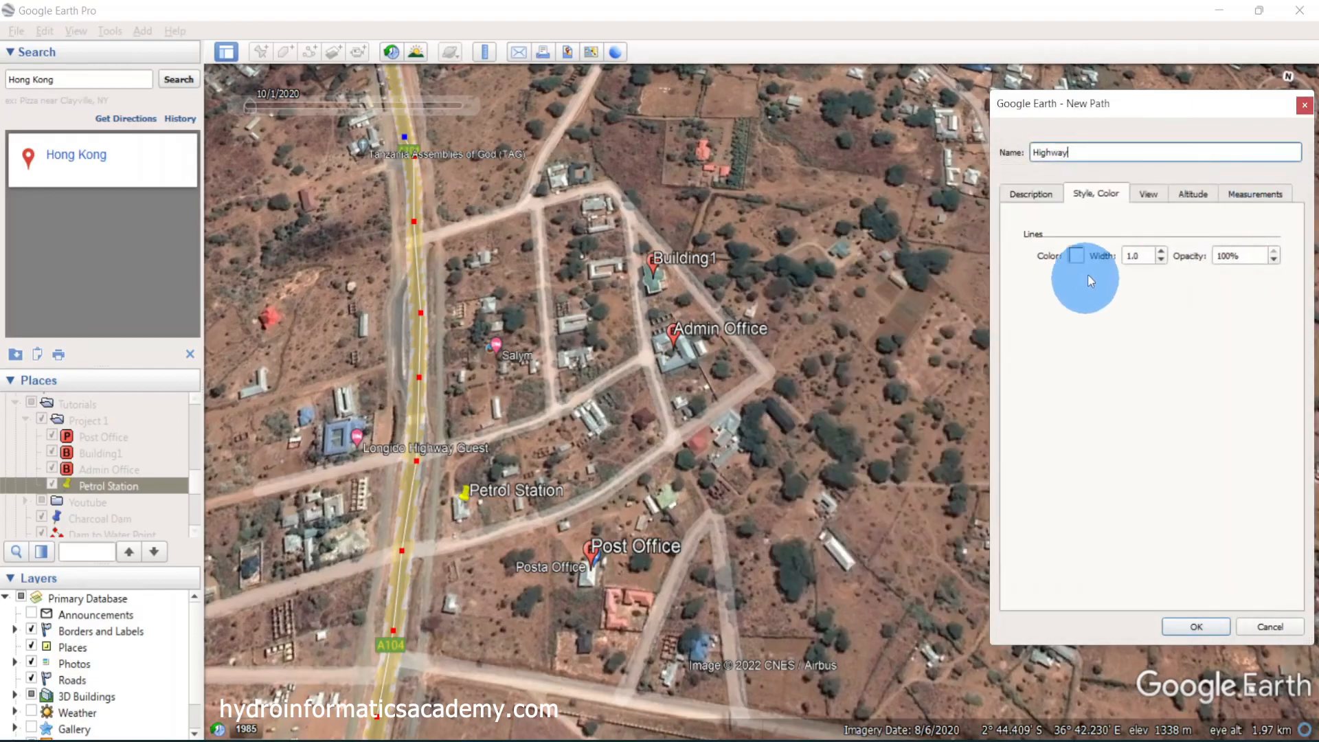
Set the Highway path's line color to magenta (#ff00ff)
click(1076, 256)
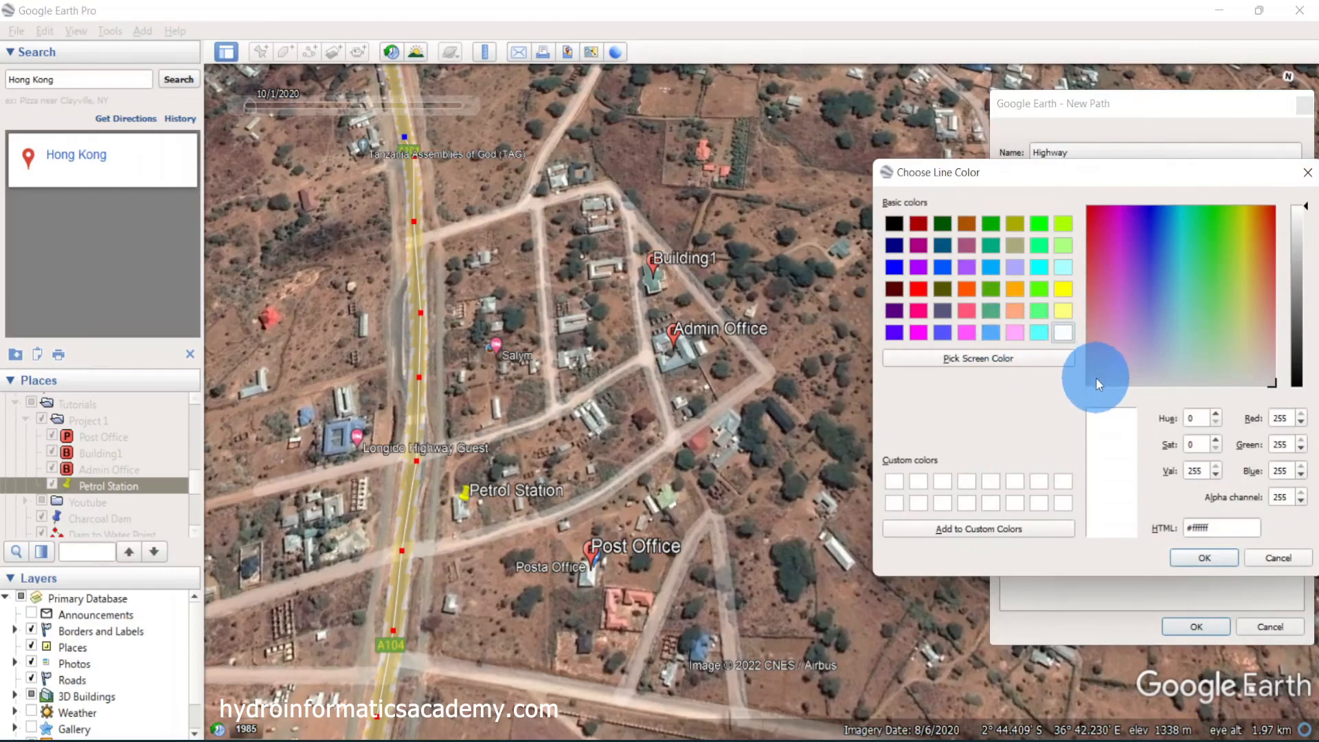
click(919, 331)
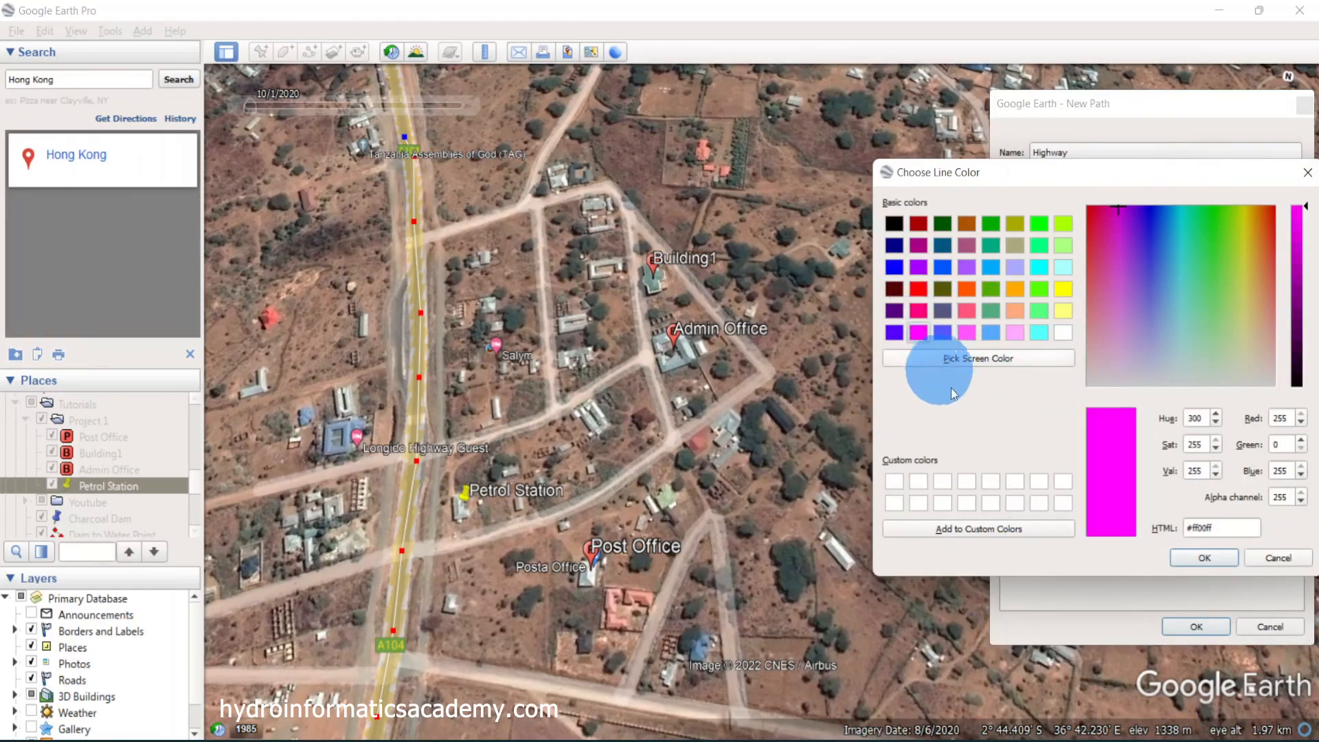
click(1199, 557)
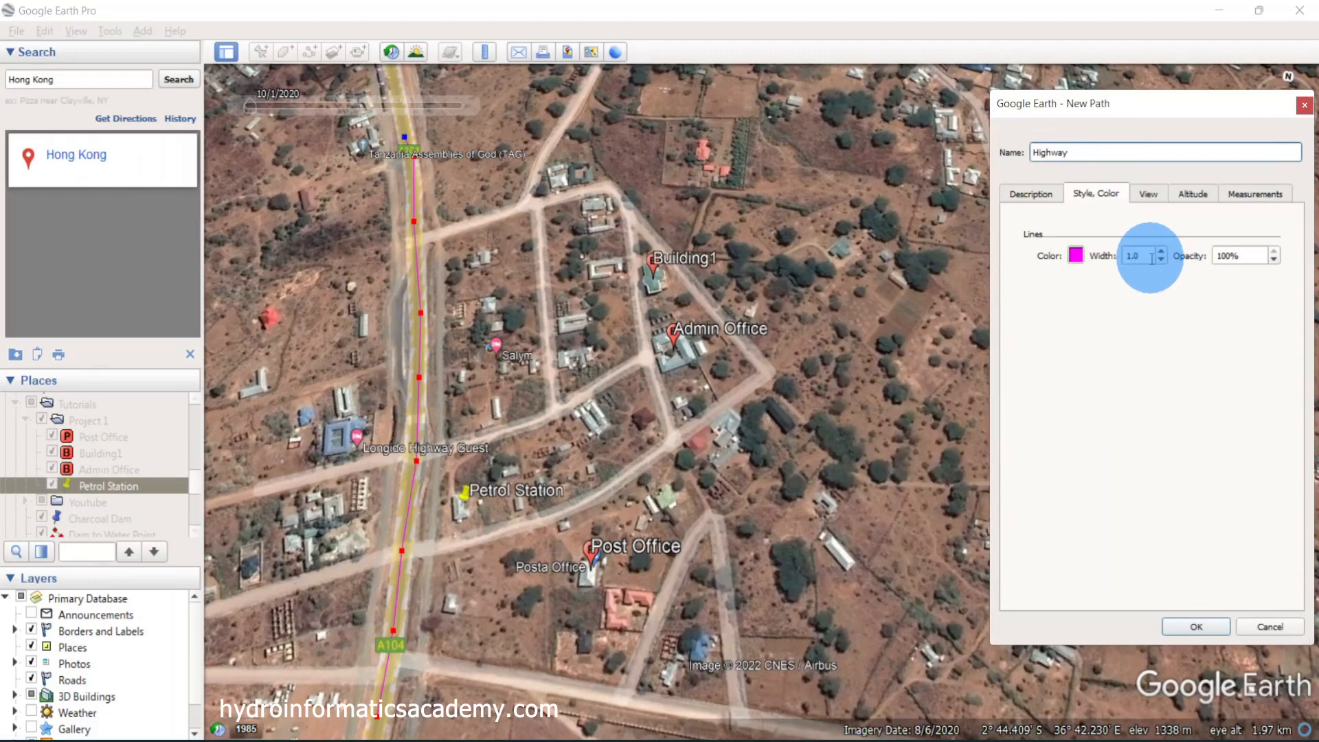
Try line widths of 2, 3 and 5 on the Highway path
drag(1148, 256, 1103, 256)
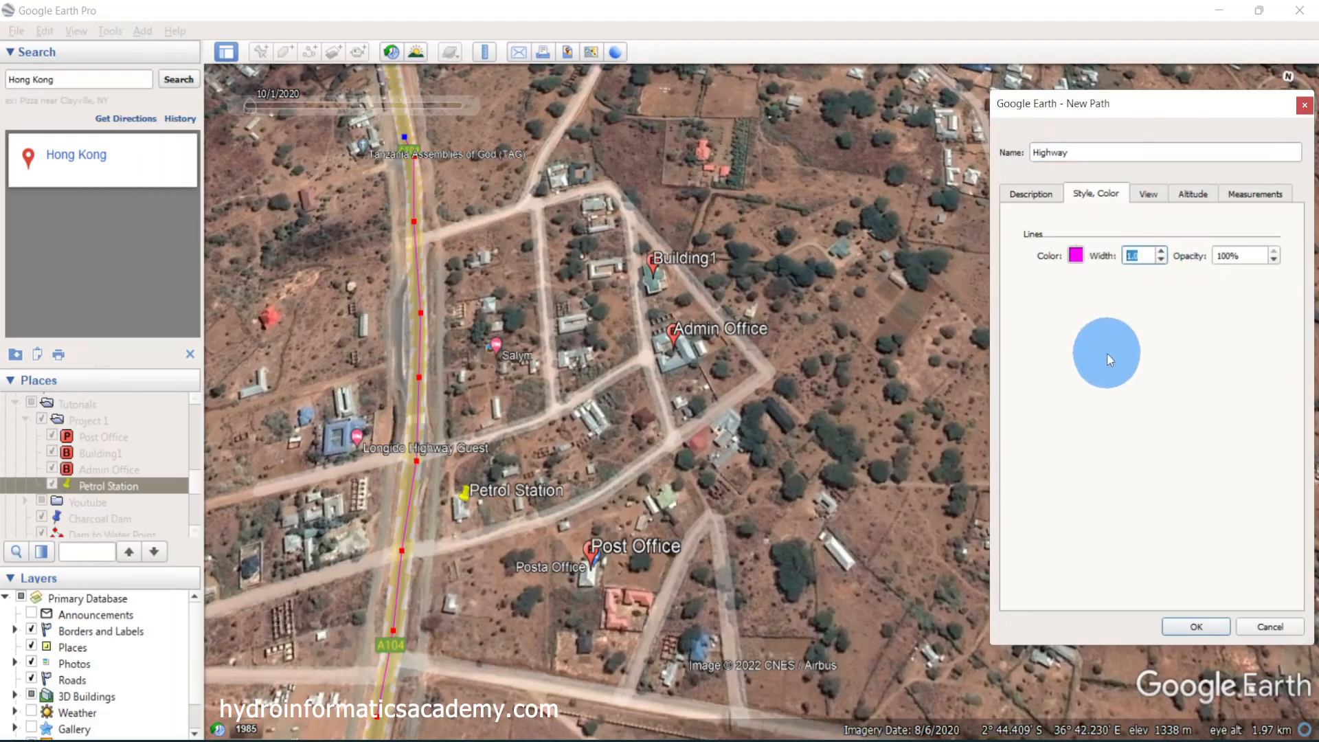
text(2)
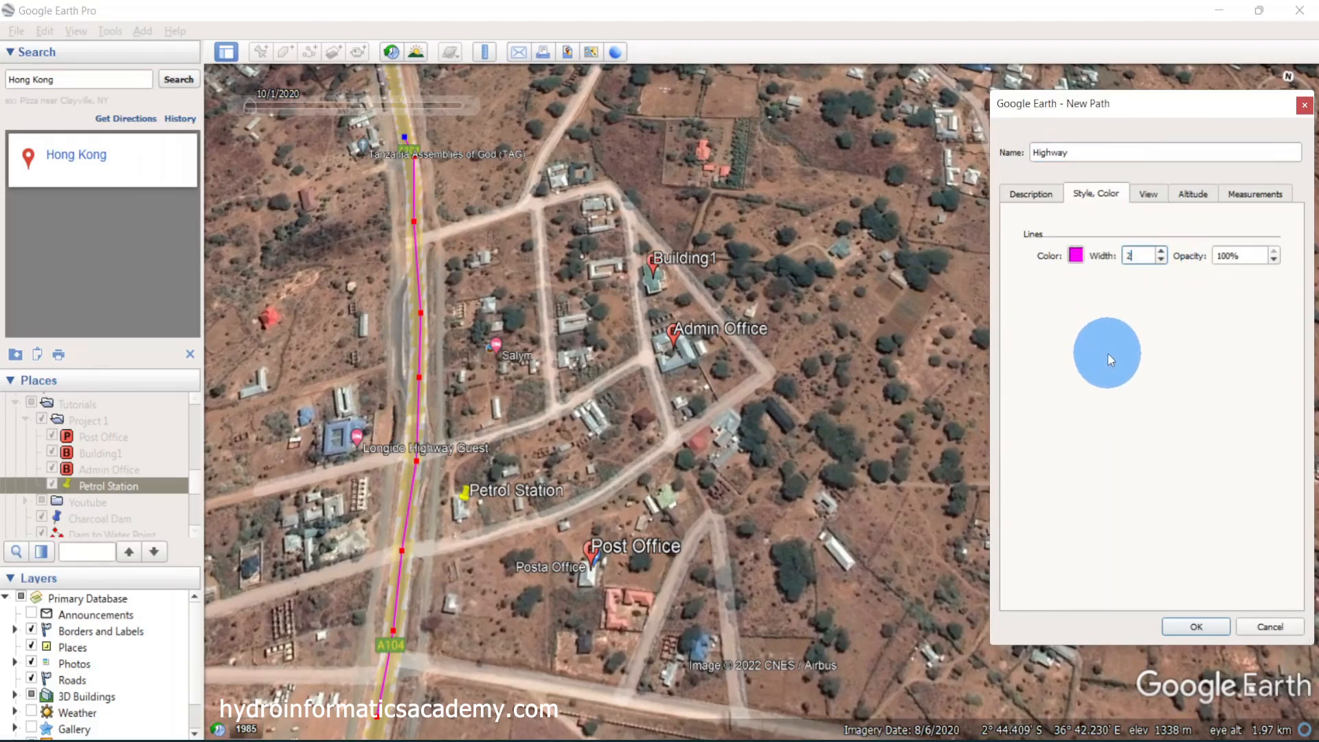
click(1240, 254)
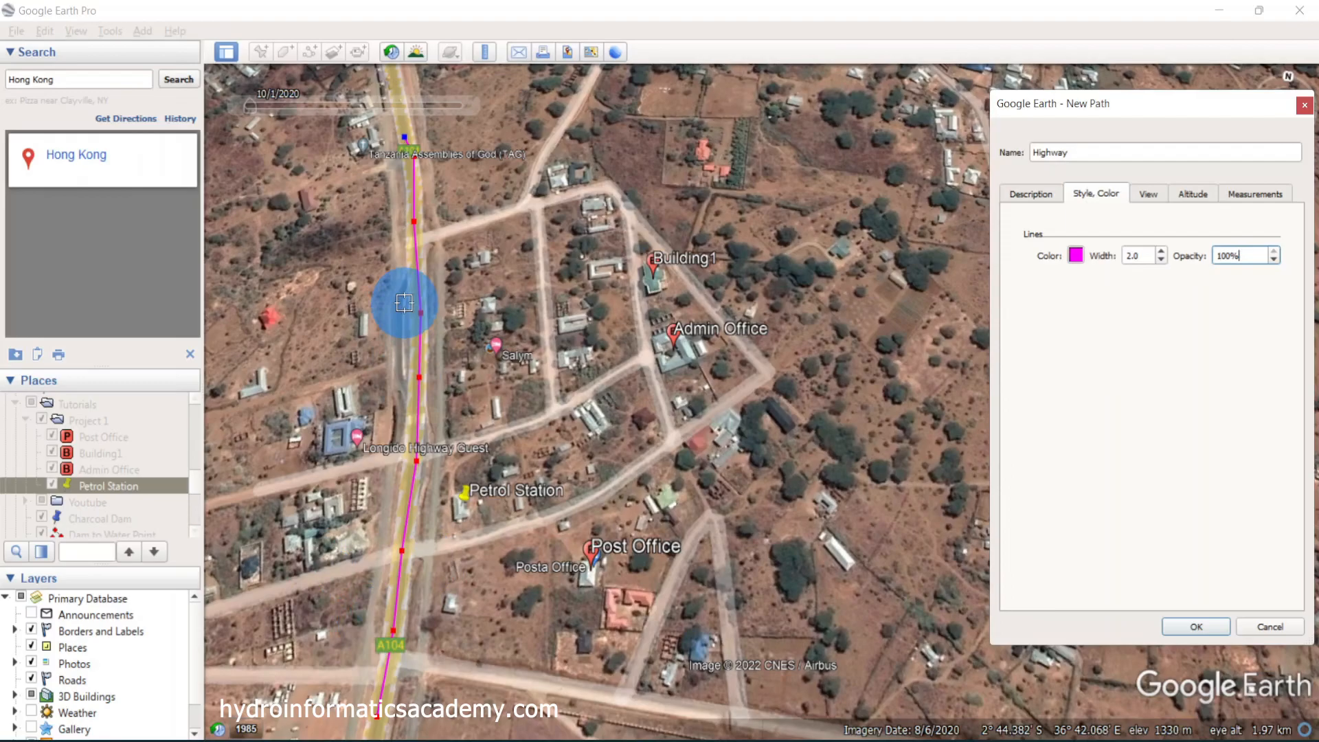
drag(1148, 255, 1099, 255)
text(3)
click(1246, 256)
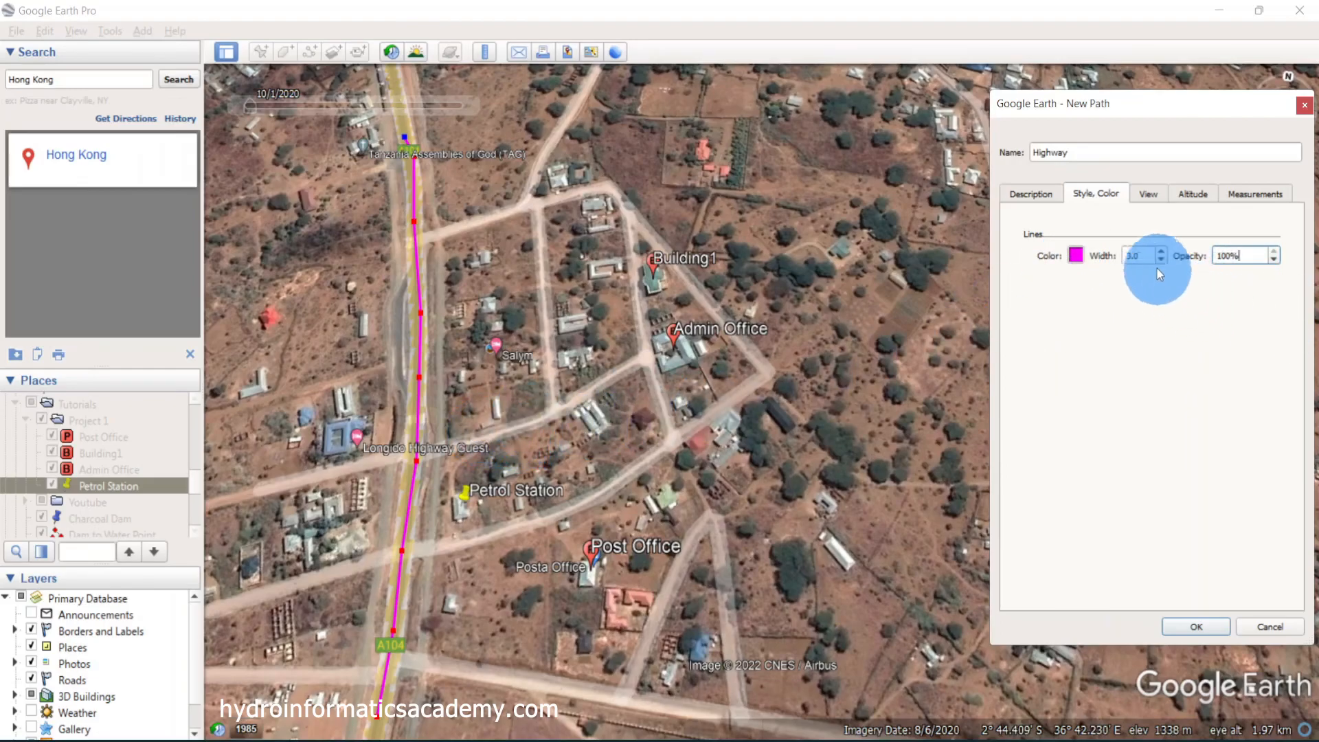
drag(1144, 254, 1104, 250)
text(5)
click(1244, 255)
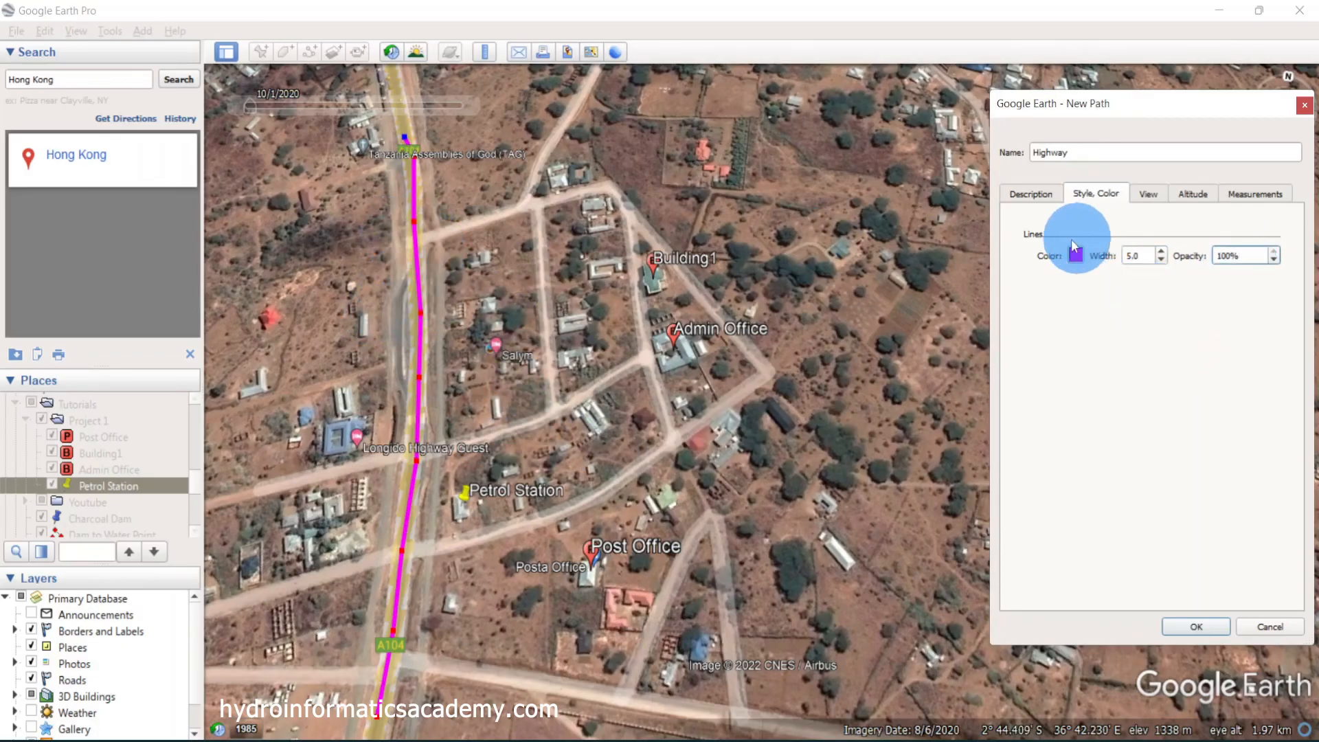
Set the Highway path's line width to 7
drag(1140, 255, 1089, 257)
text(7)
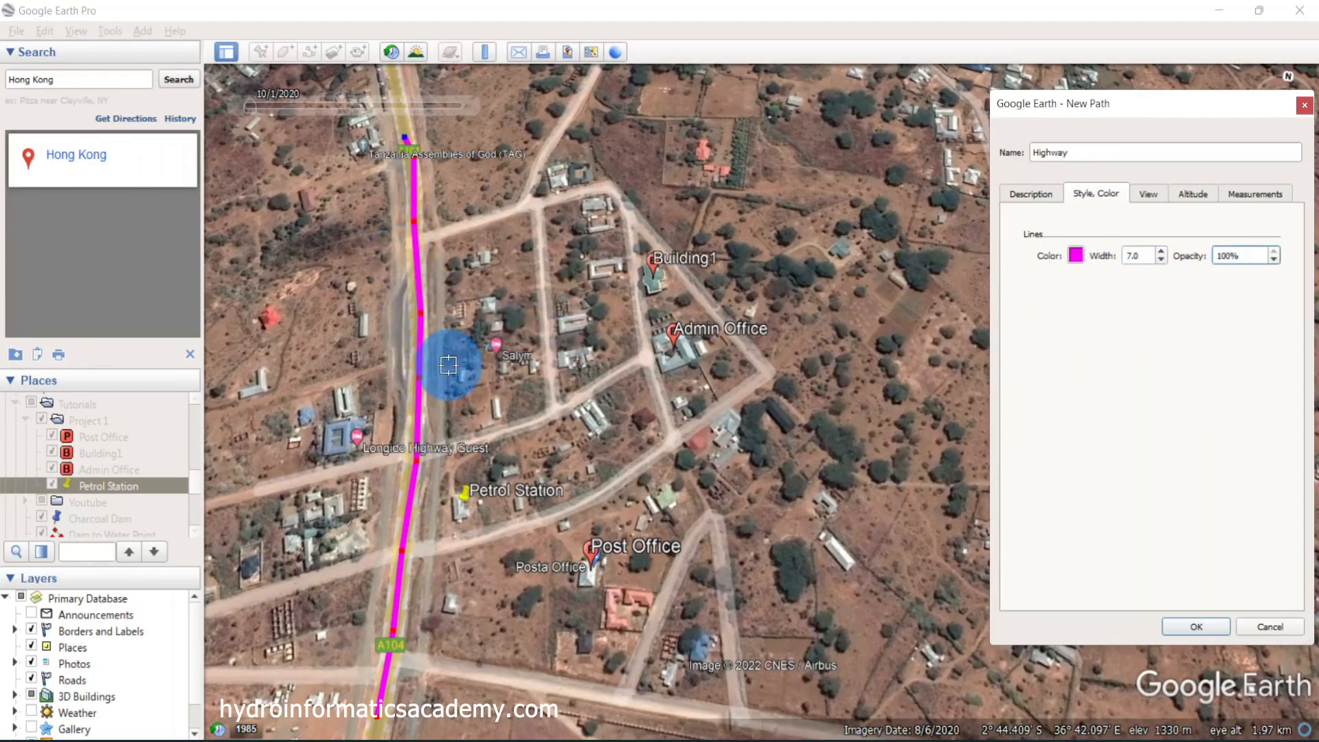
Save the Highway path and start a new path named Road1 in the Project 1 folder
click(1188, 626)
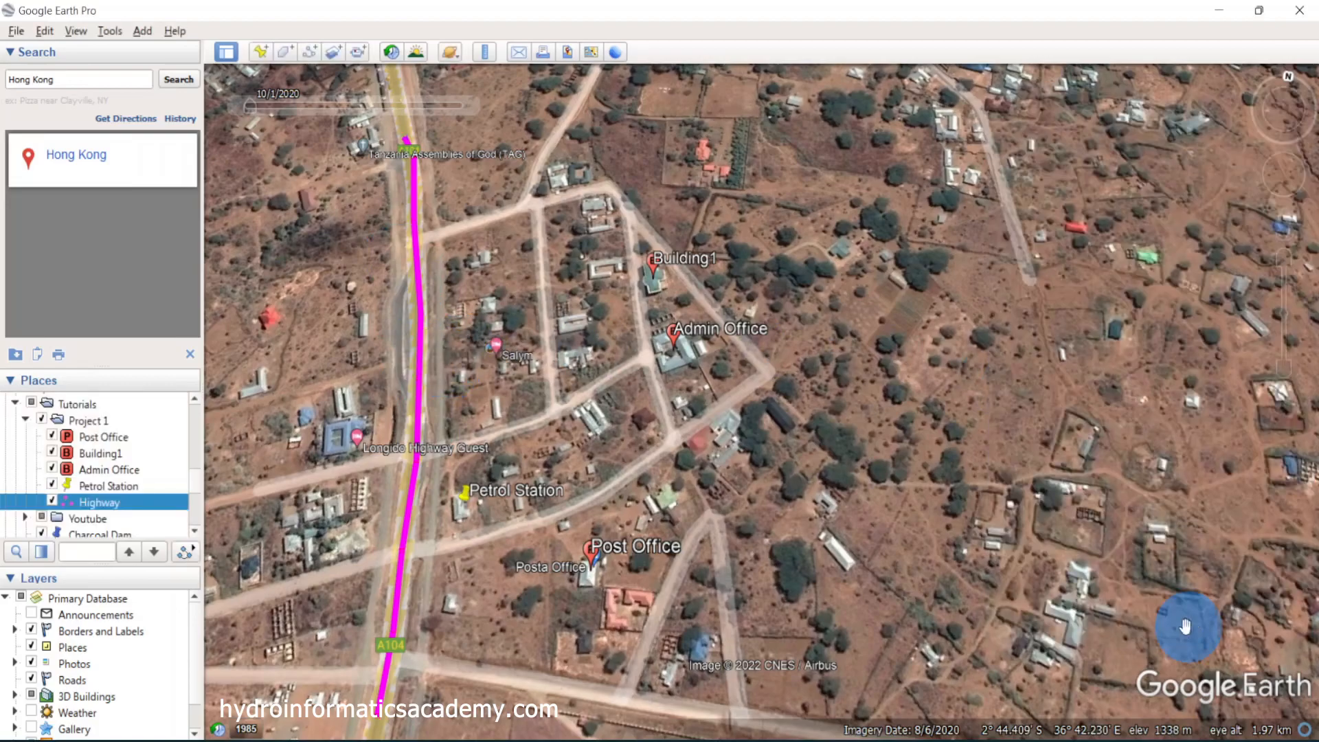
click(98, 422)
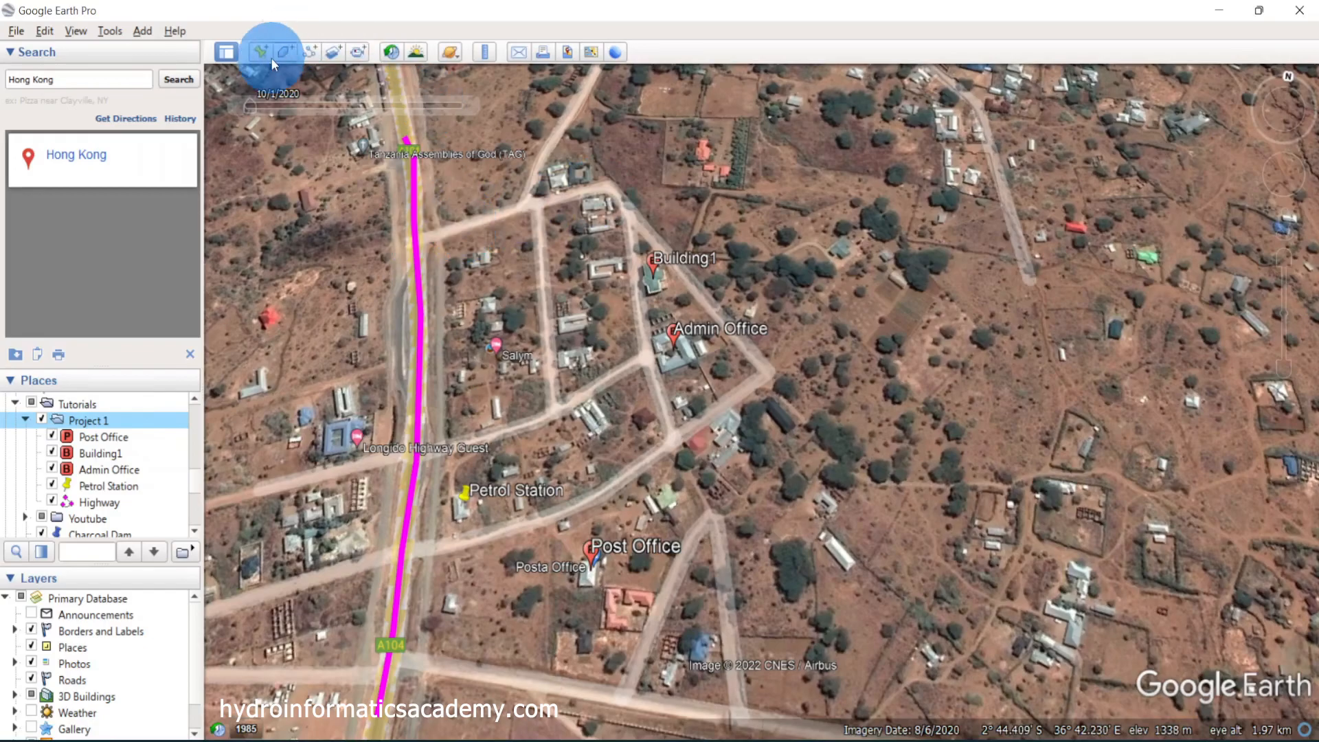
click(312, 49)
click(1068, 300)
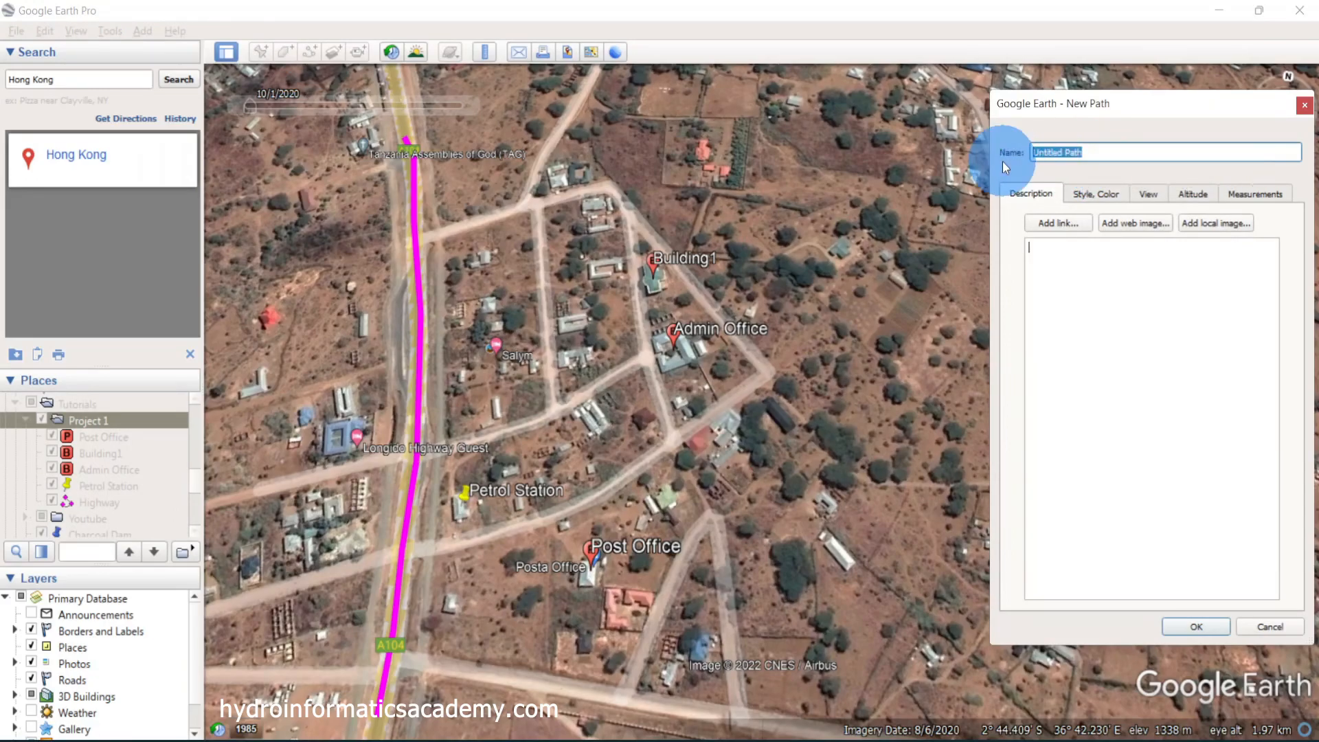
text(Road1)
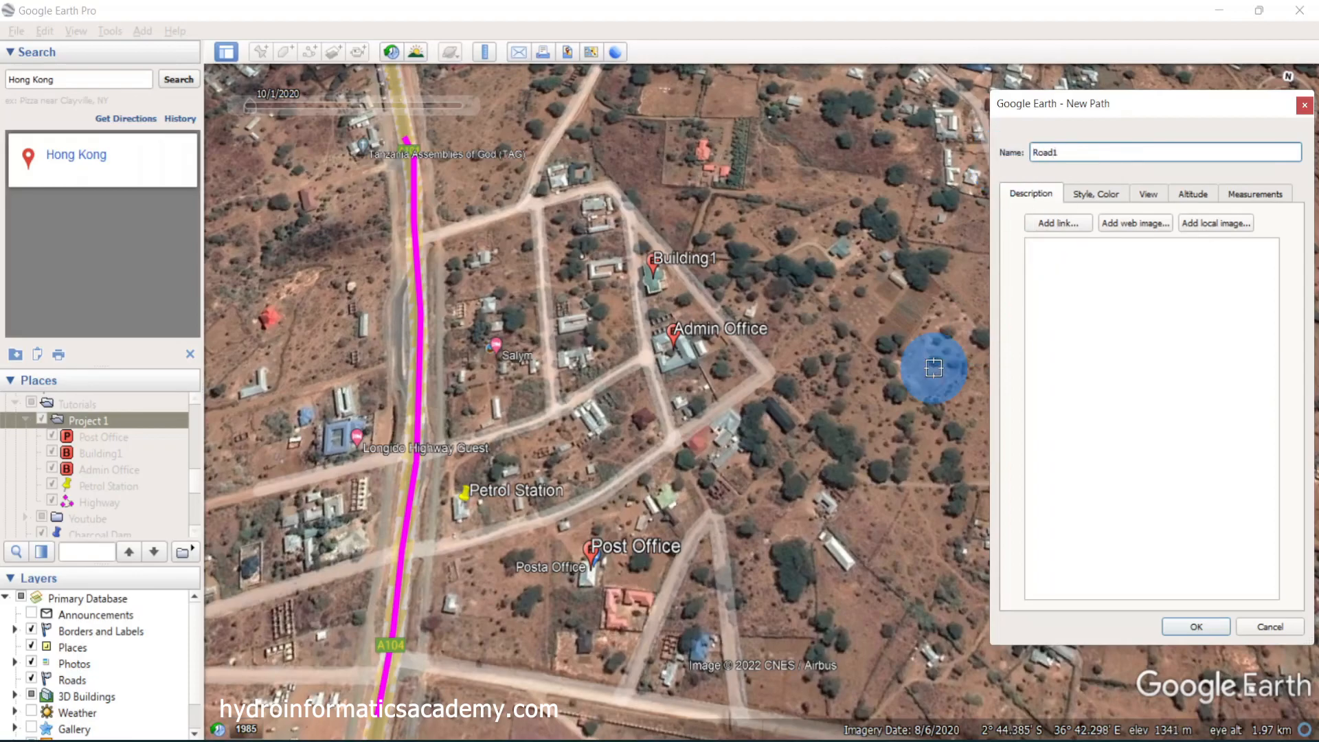
Trace Road1 from the highway east-northeast along the northern side road to the bend northwest of Building1
click(421, 236)
click(479, 222)
click(534, 203)
click(607, 186)
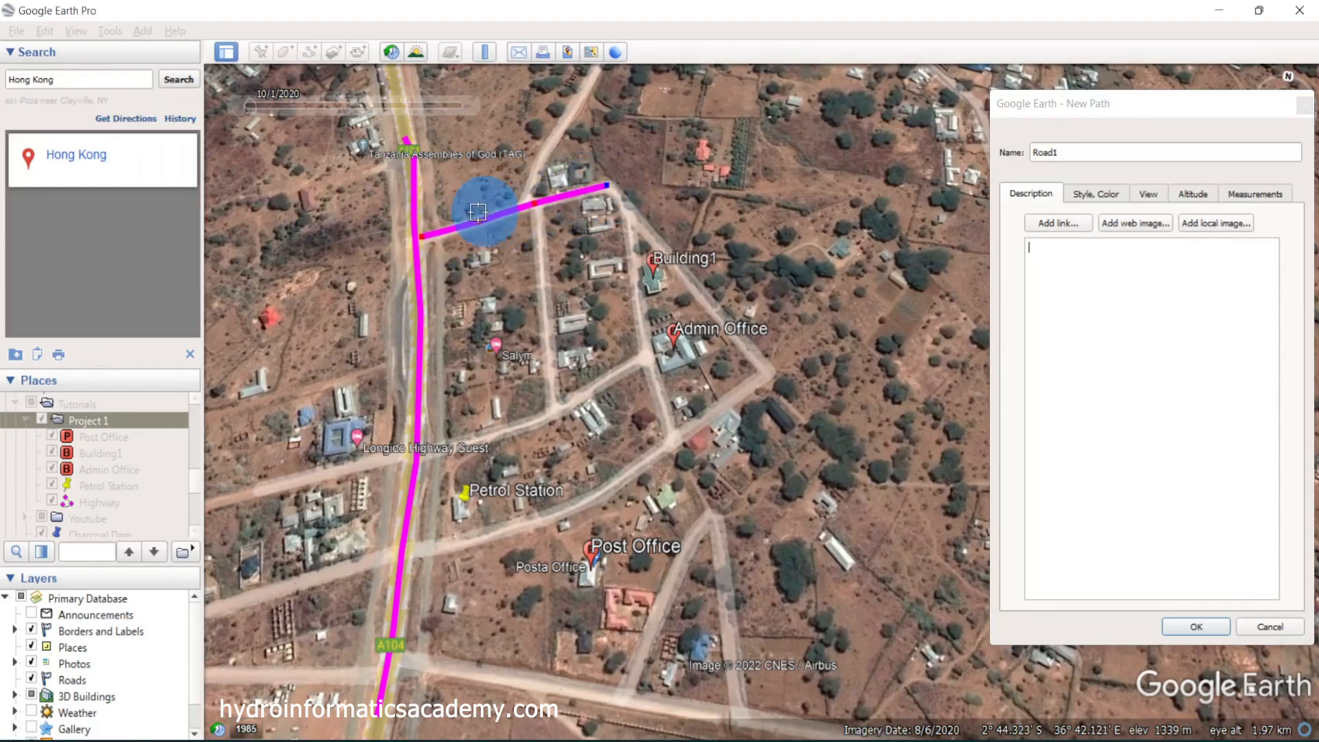
Set Road1's line color to blue (#0000ff)
click(1087, 192)
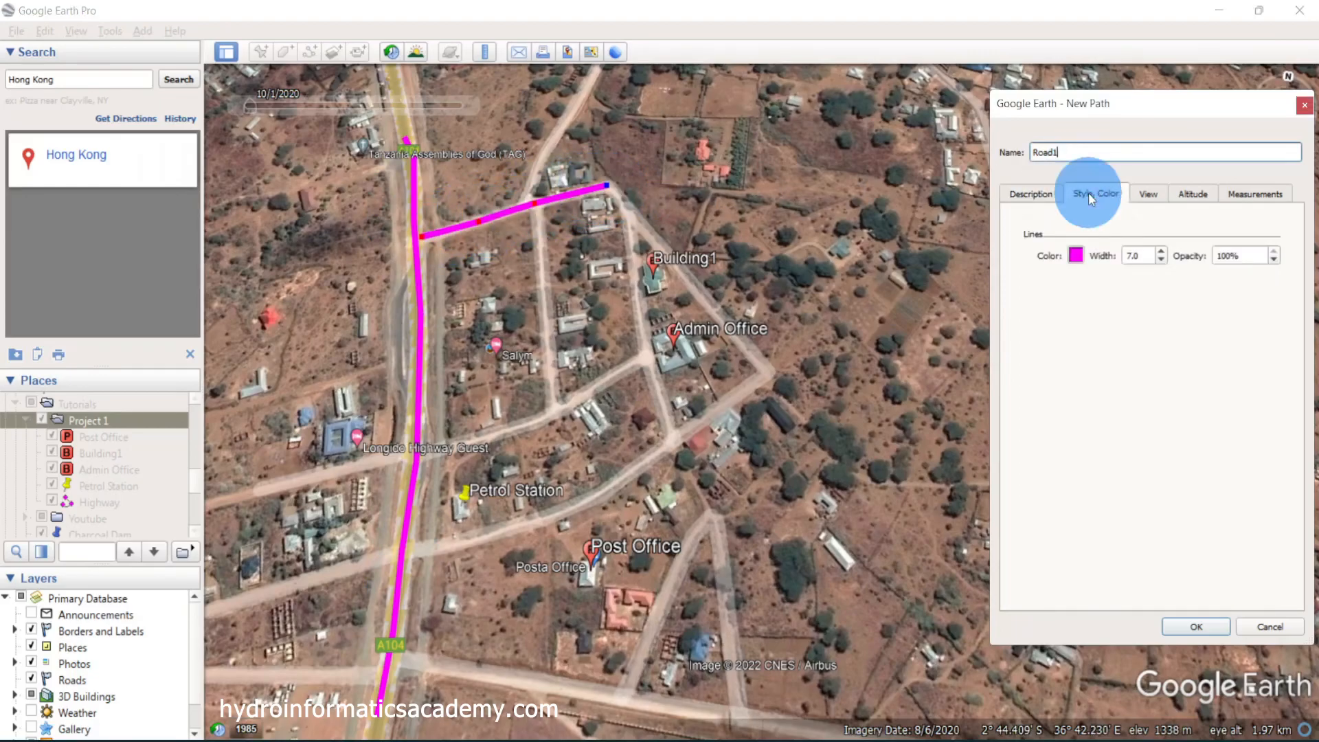
click(1086, 256)
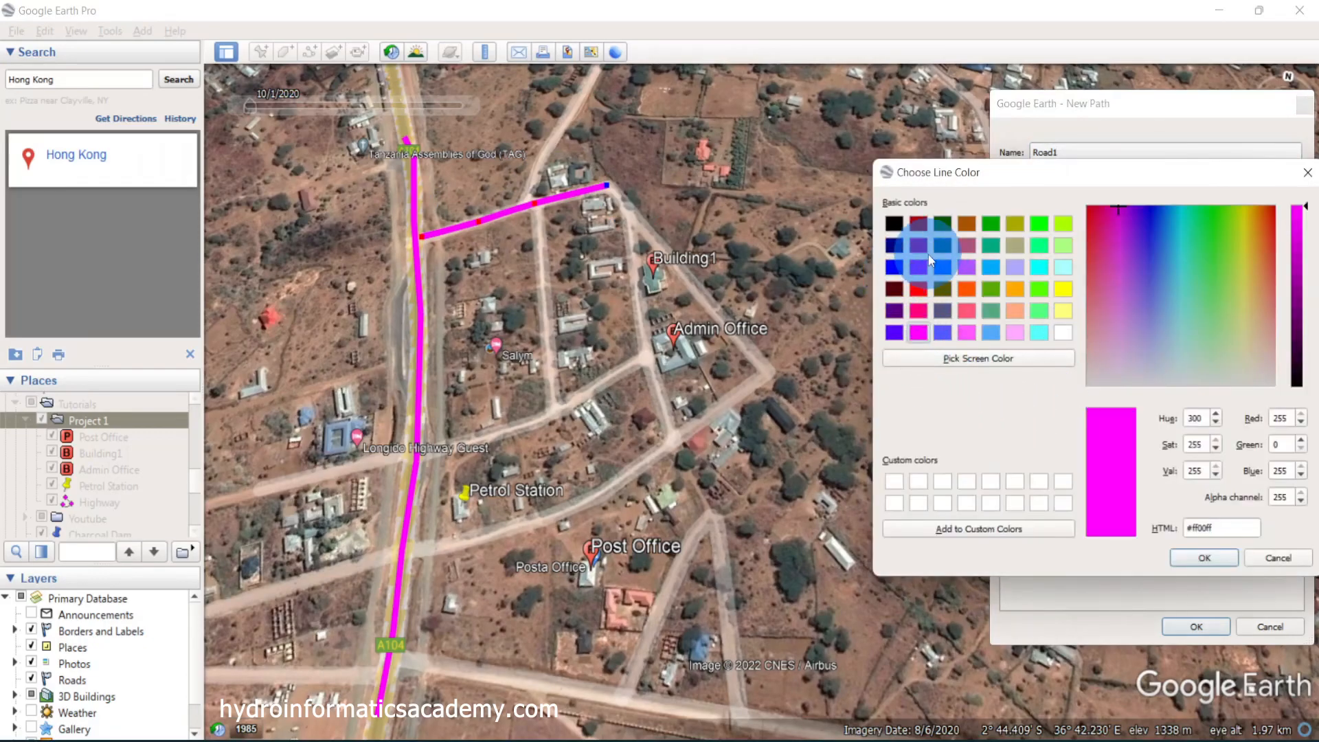
click(893, 268)
click(1205, 559)
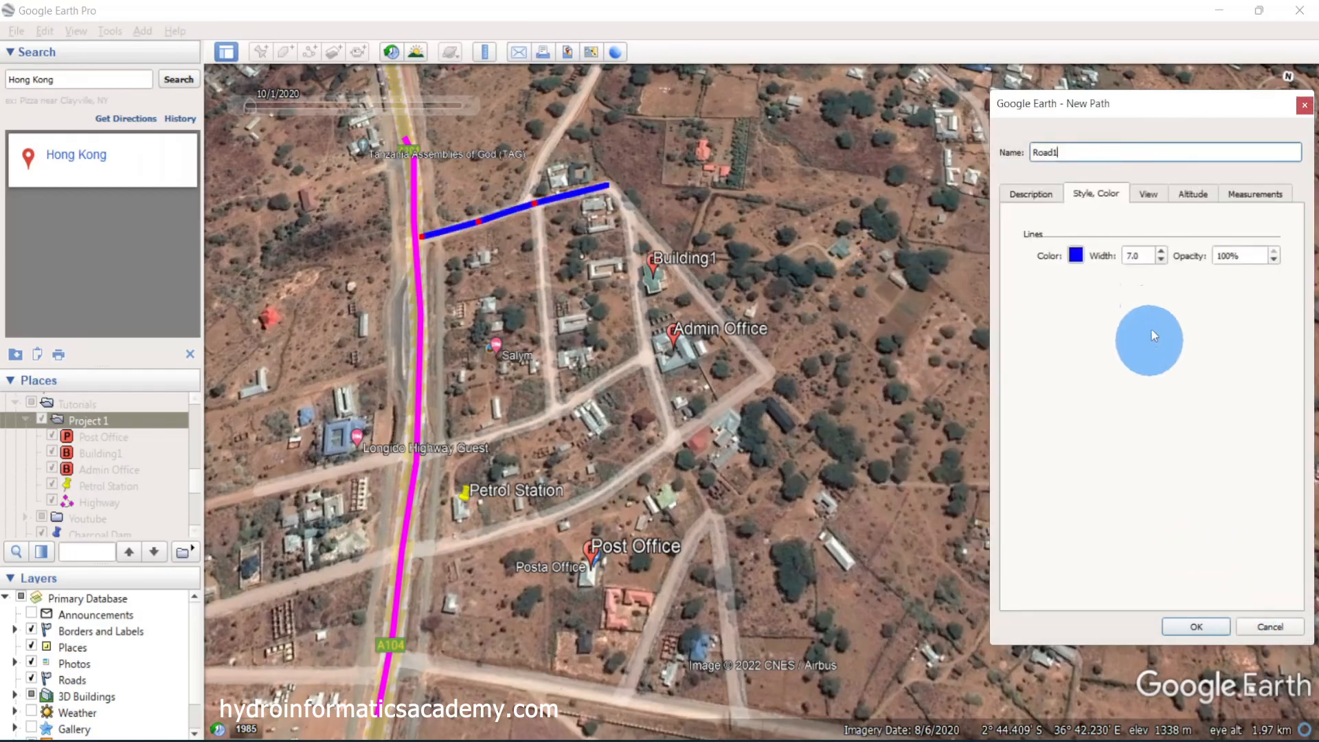
Try line widths of 5 and 6 on Road1
double_click(1144, 261)
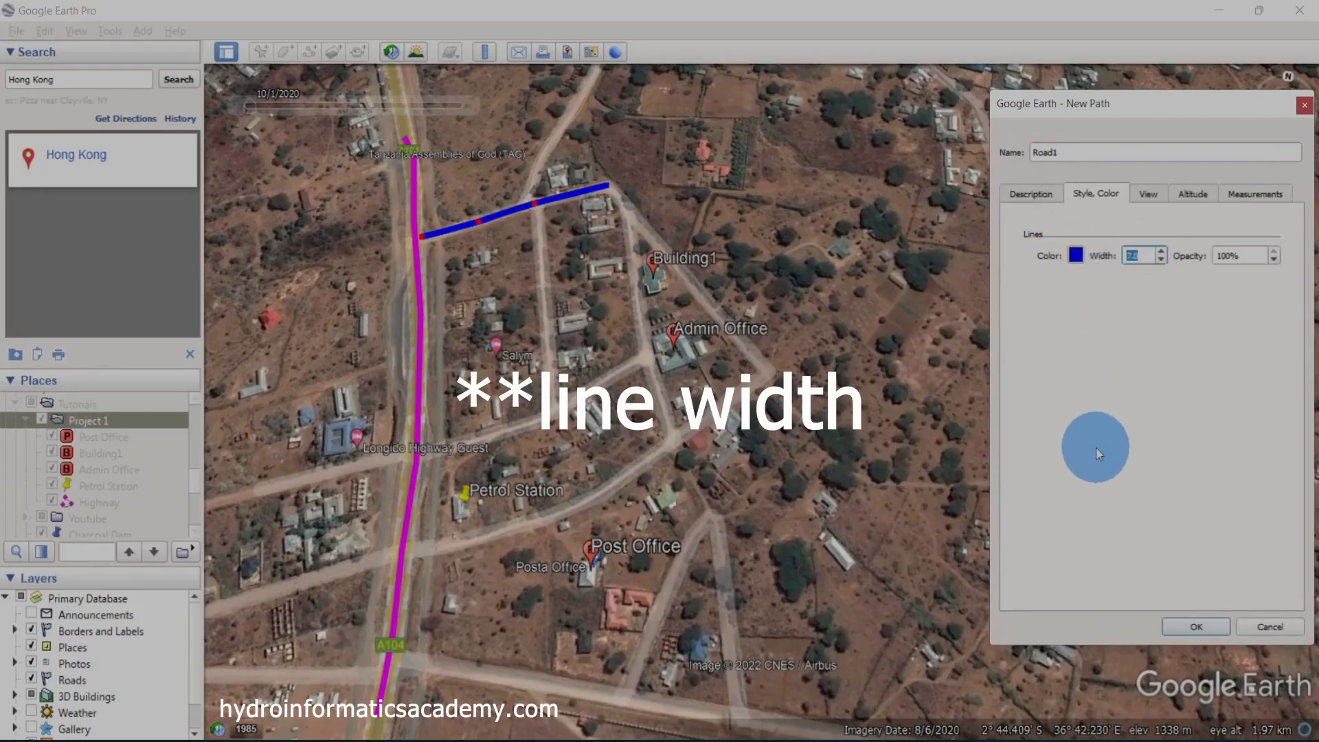
text(5)
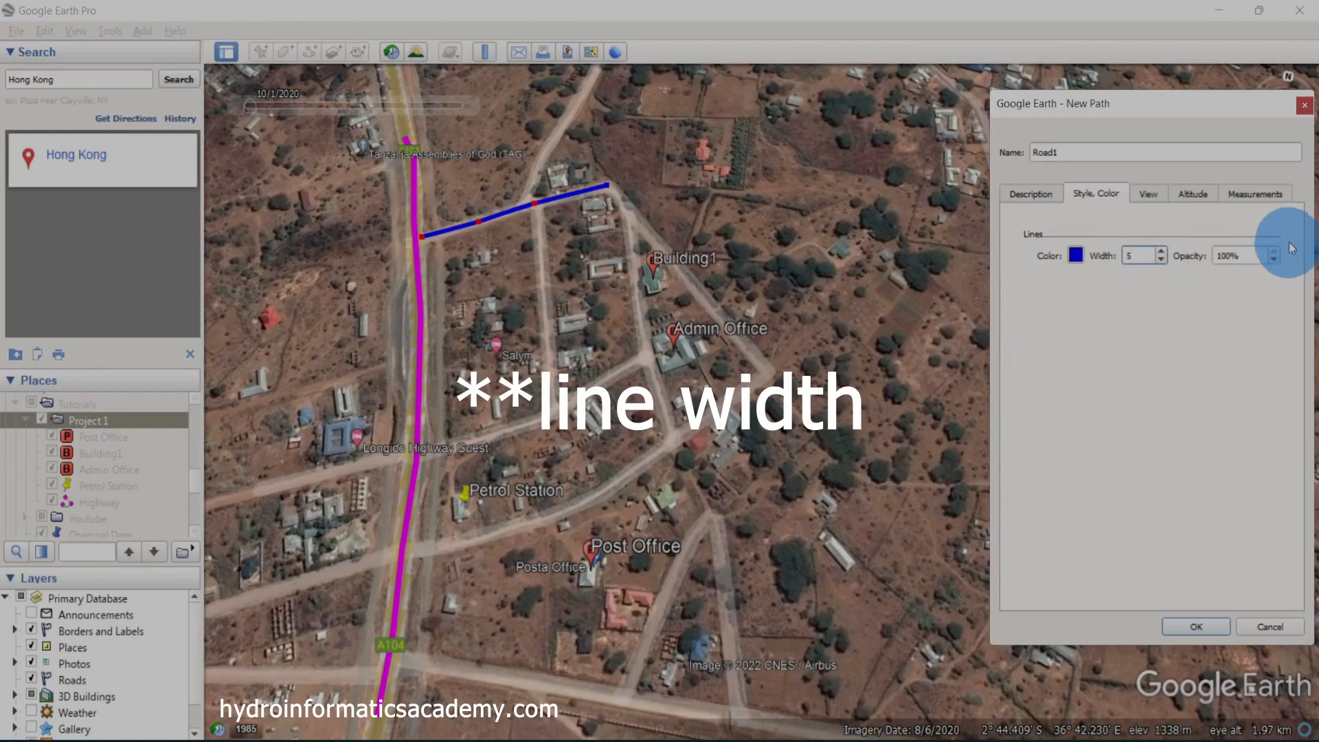
click(1247, 255)
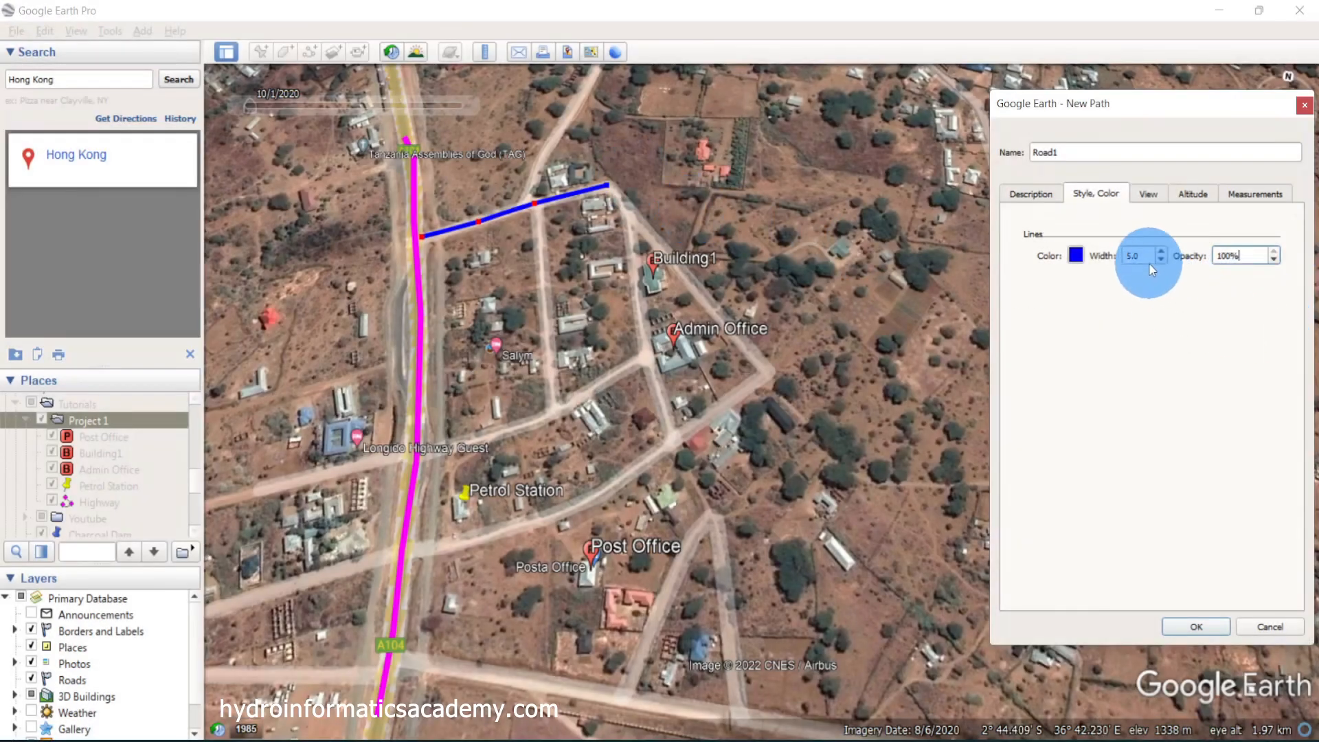
drag(1147, 259, 1134, 261)
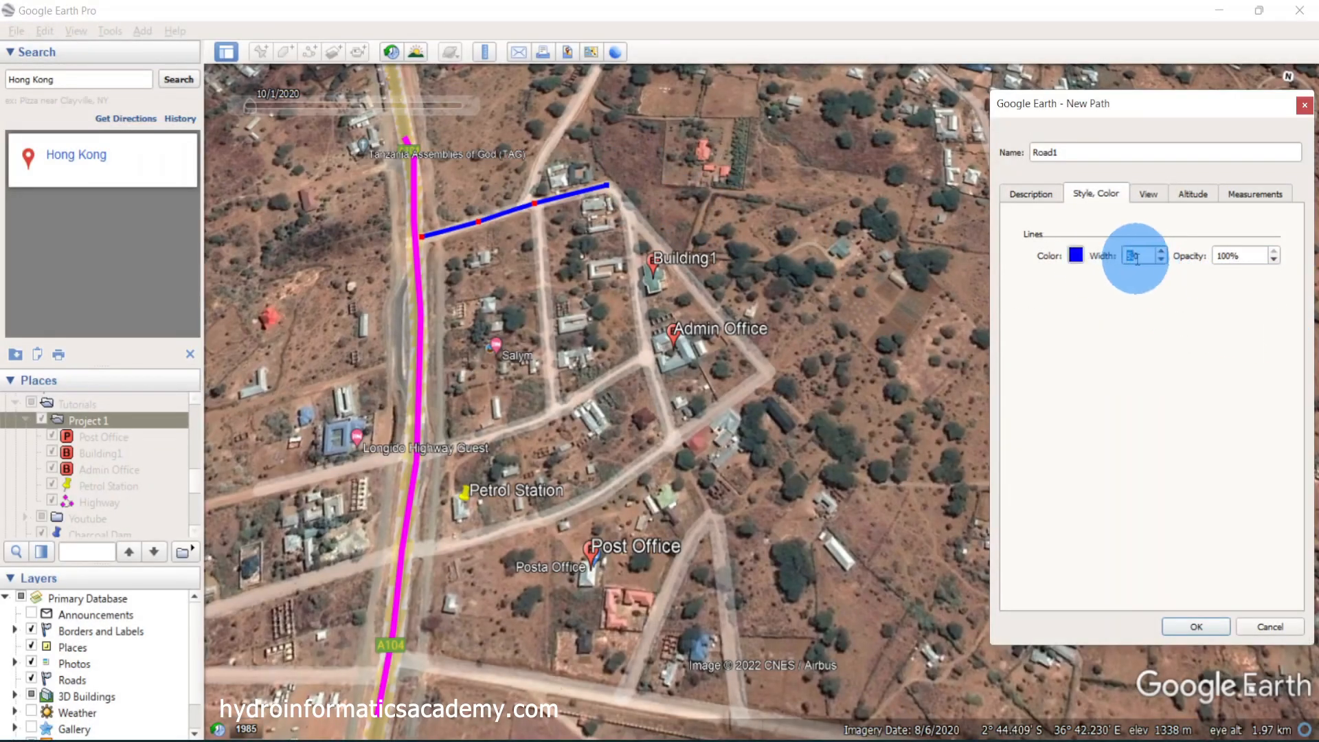
text(50)
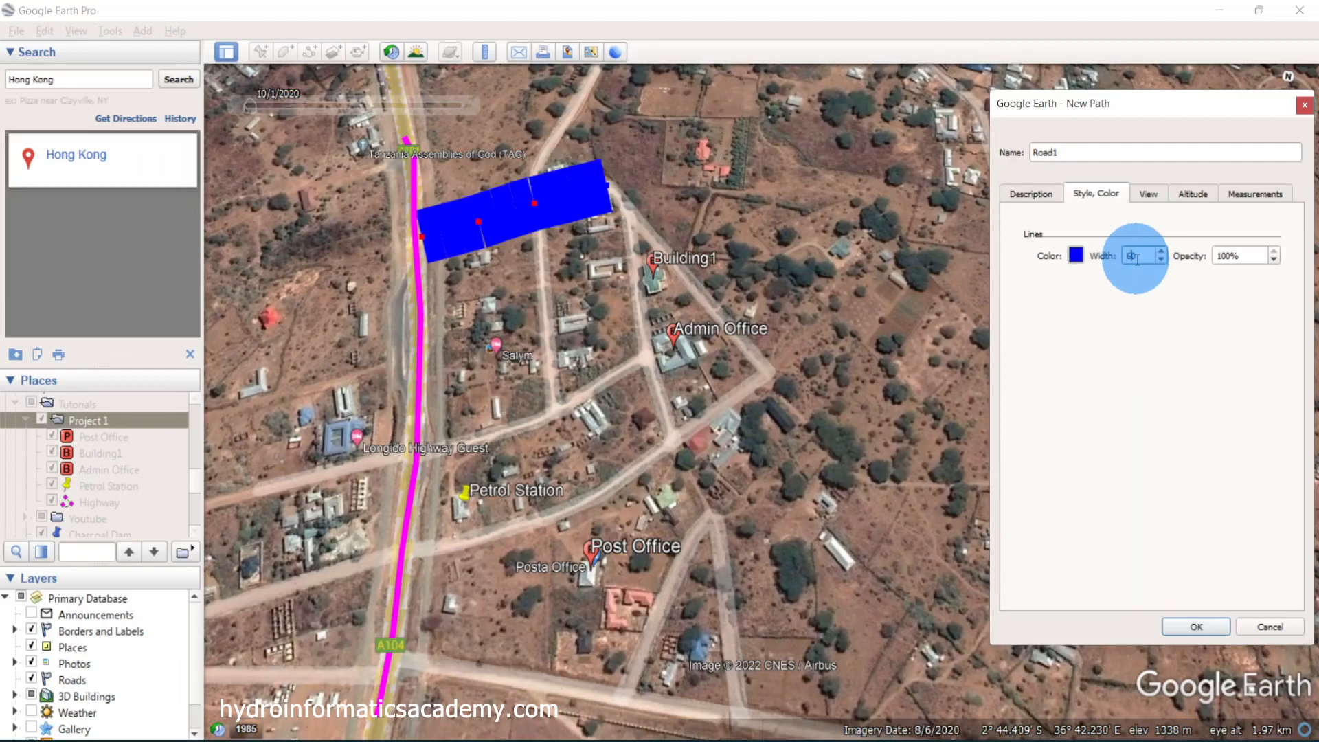
text(6)
click(1159, 299)
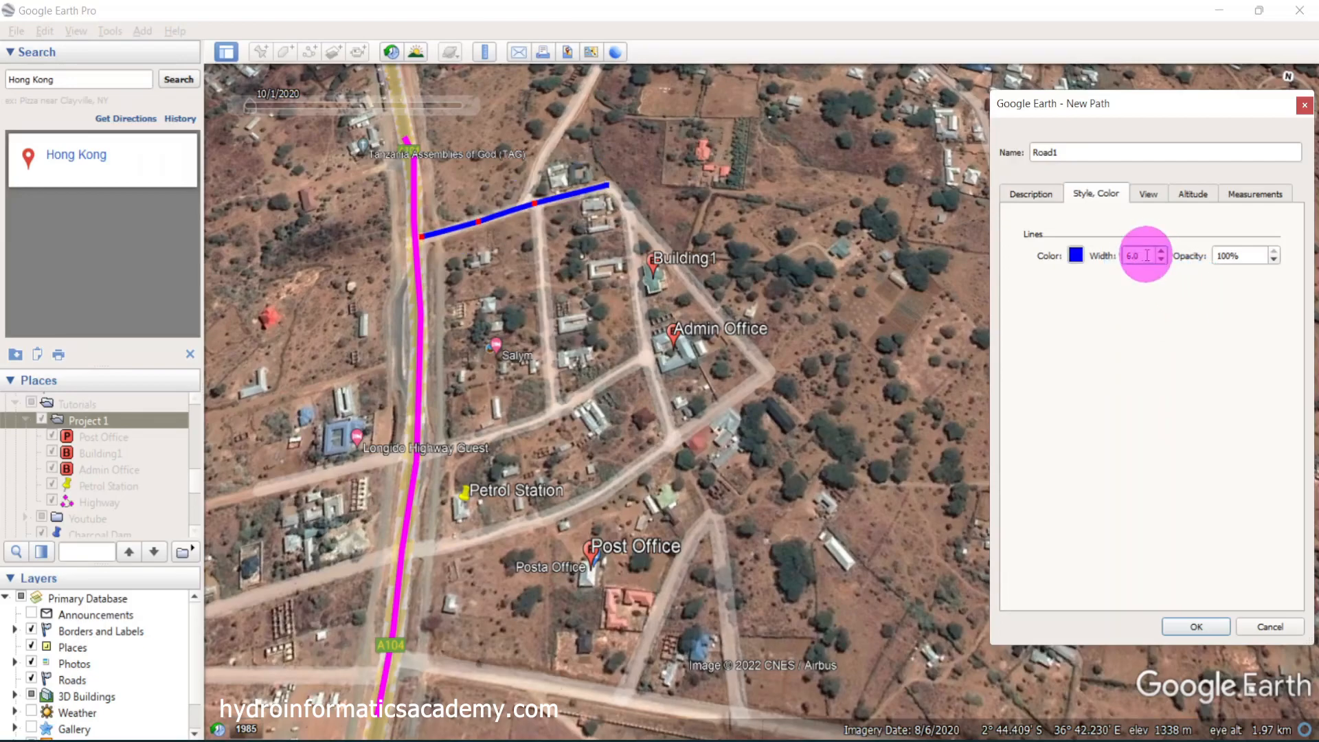
Set Road1's line width to 4 and save the path
click(1076, 257)
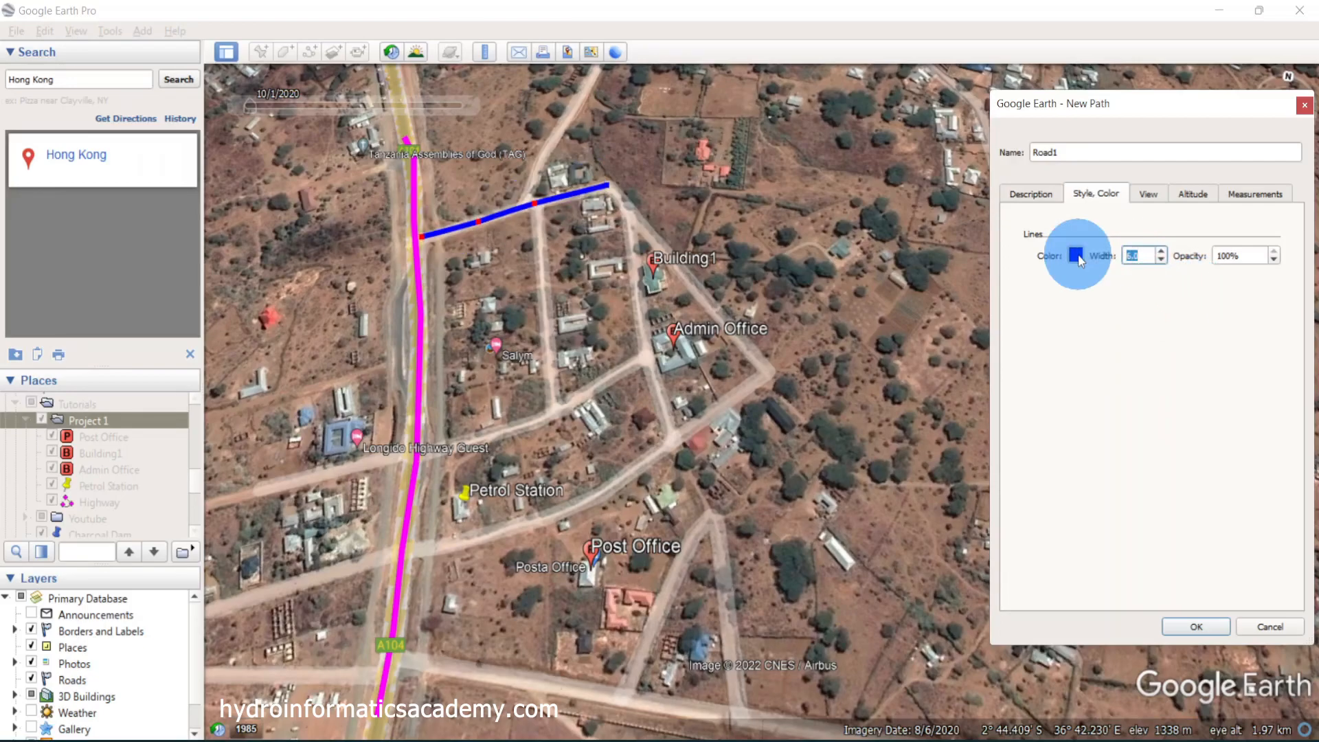
text(4)
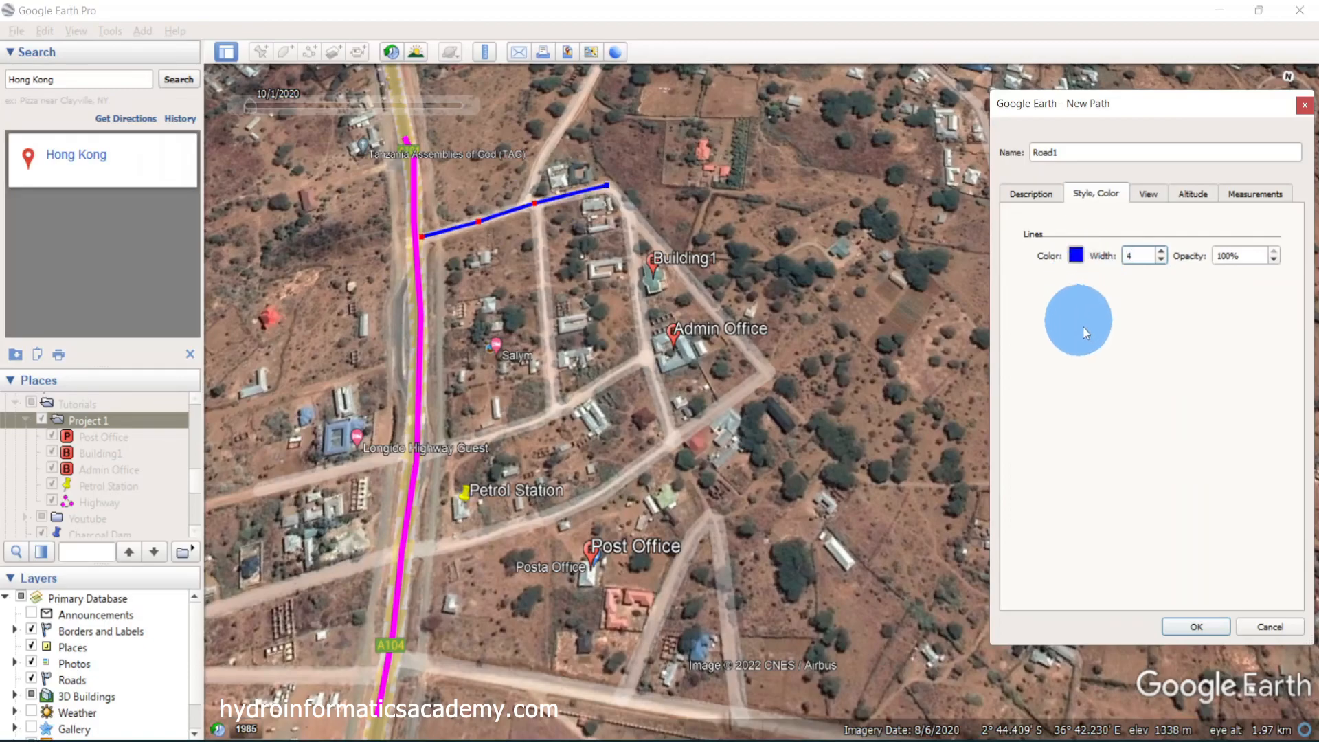
click(1186, 626)
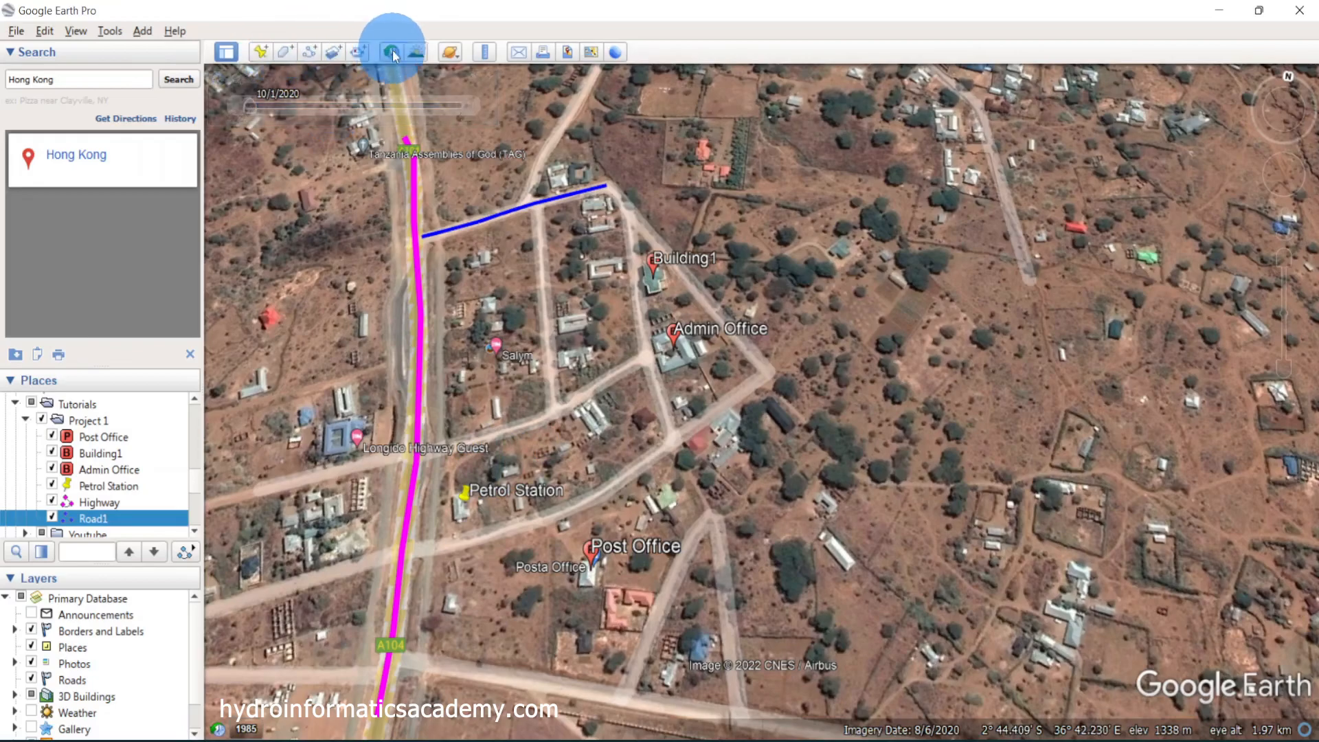
Trace a new path from the highway along the curved road between Petrol Station and Post Office to the corner southeast of Admin Office
click(311, 51)
click(408, 553)
click(469, 543)
click(535, 522)
click(587, 505)
click(630, 472)
click(674, 446)
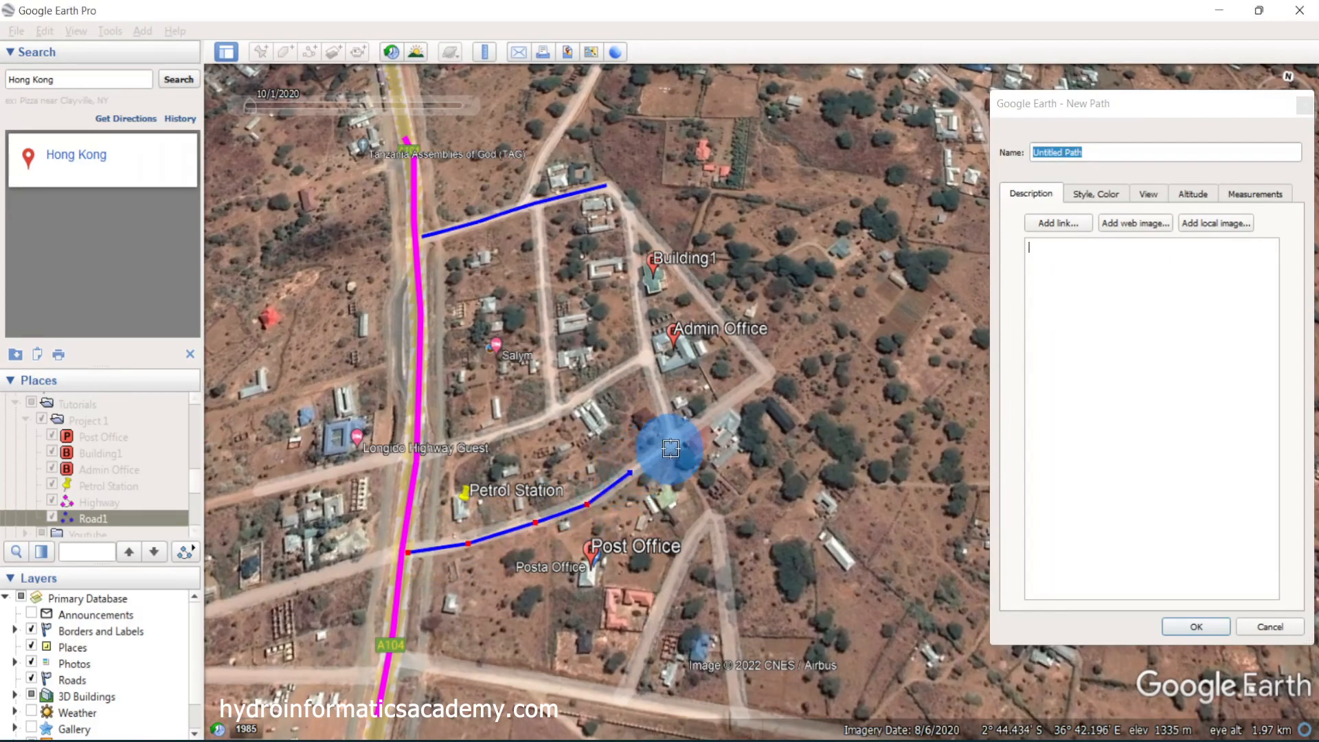
click(706, 420)
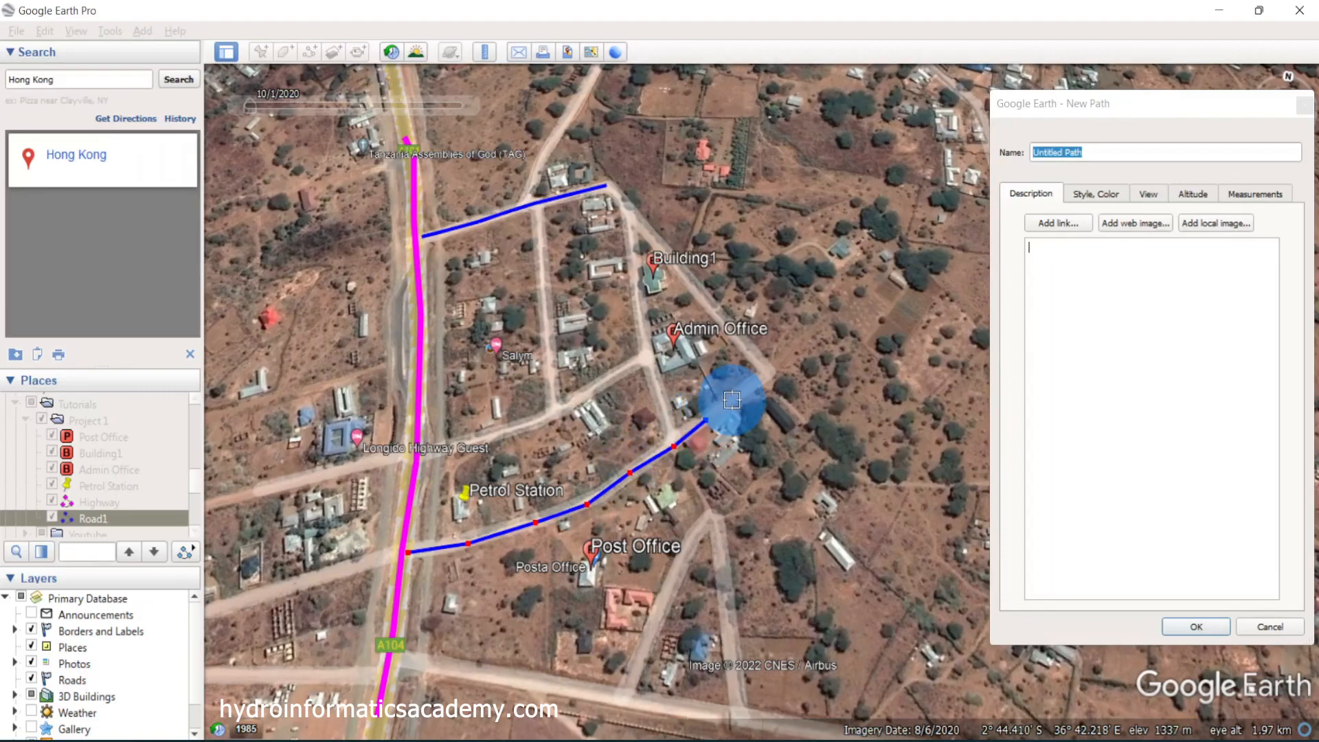
click(733, 399)
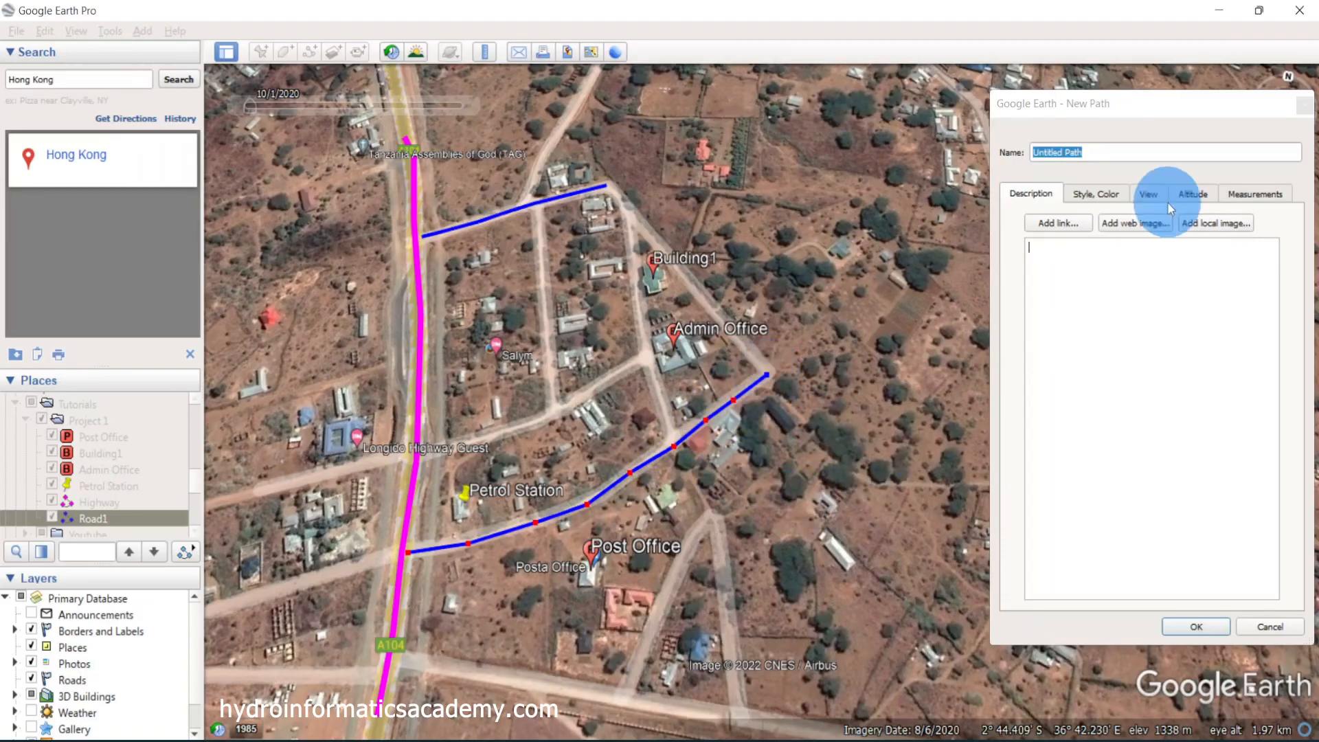
Name the newly traced path Road2 and save it
click(1105, 150)
drag(1106, 151, 1016, 147)
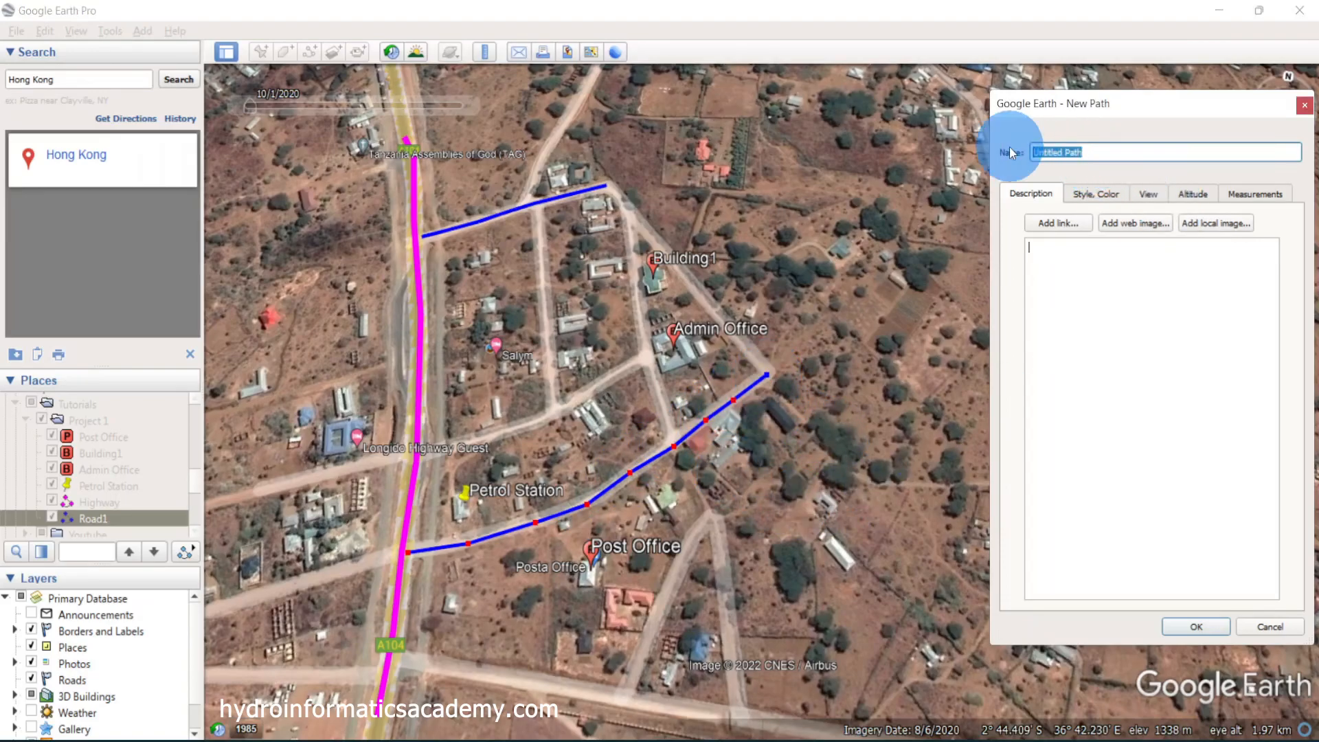
text(Road2)
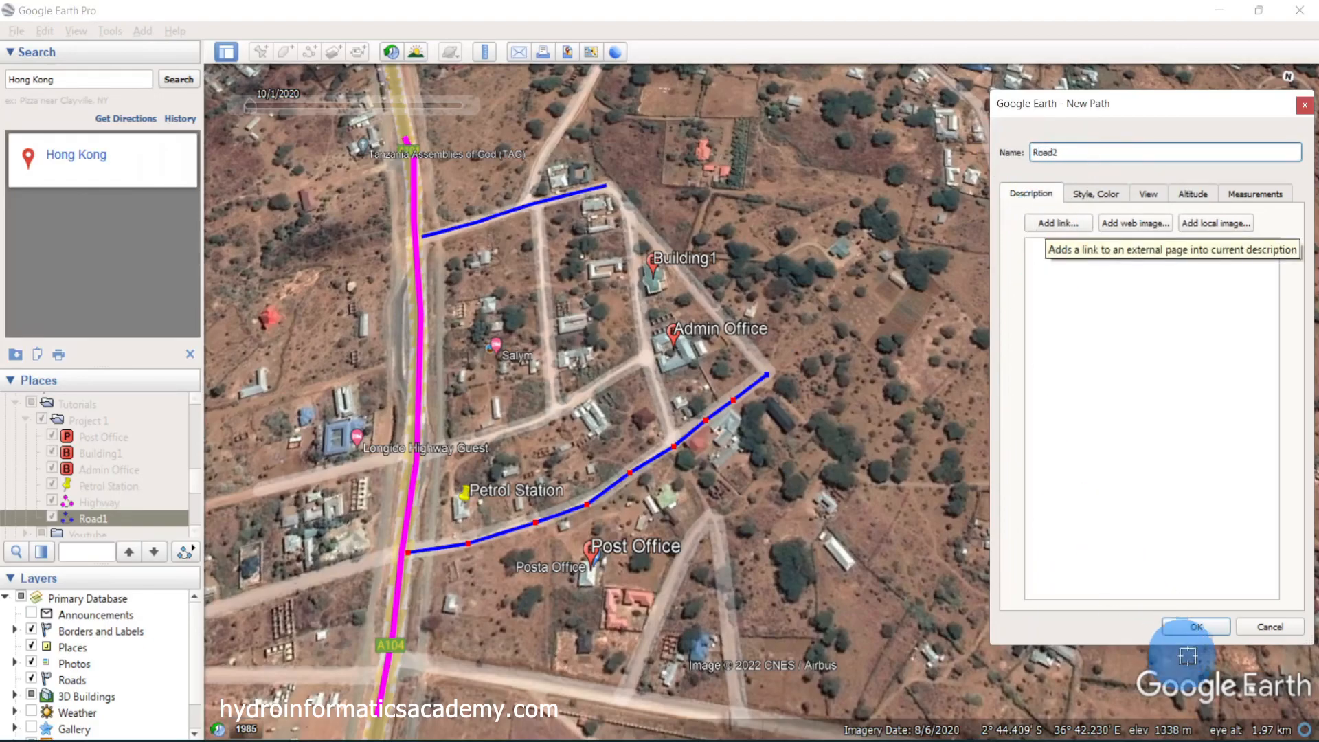
click(1195, 626)
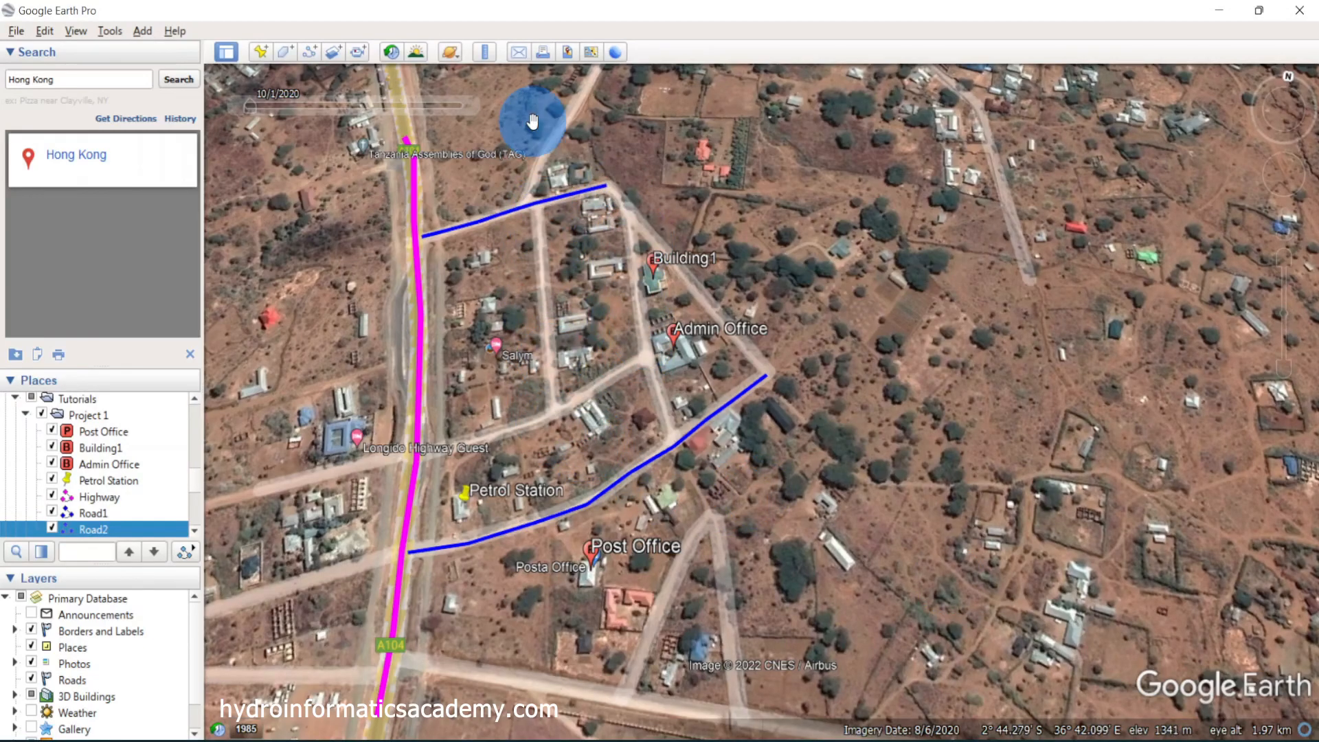
Start another new path and name it monor road
click(311, 52)
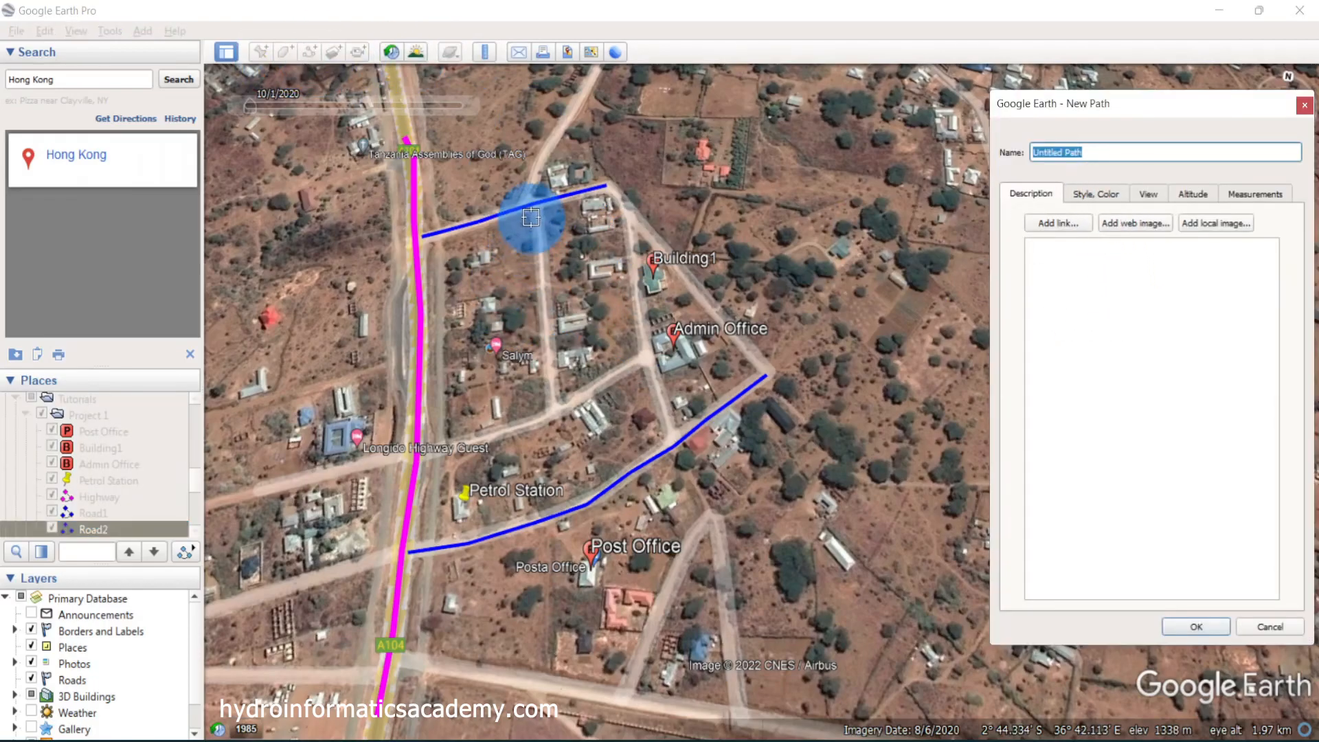
click(1097, 150)
drag(1096, 151, 966, 153)
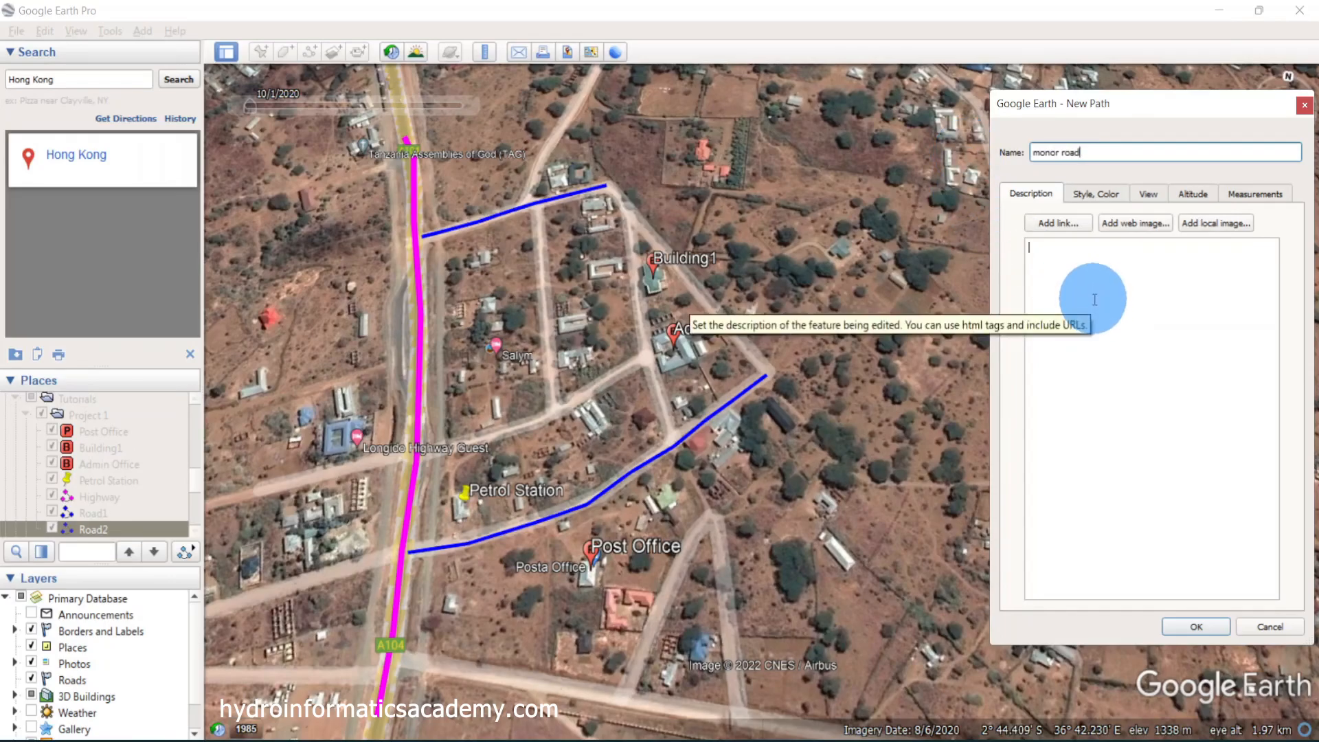
Set the monor road path's line color to red and its line width to 3
click(1092, 196)
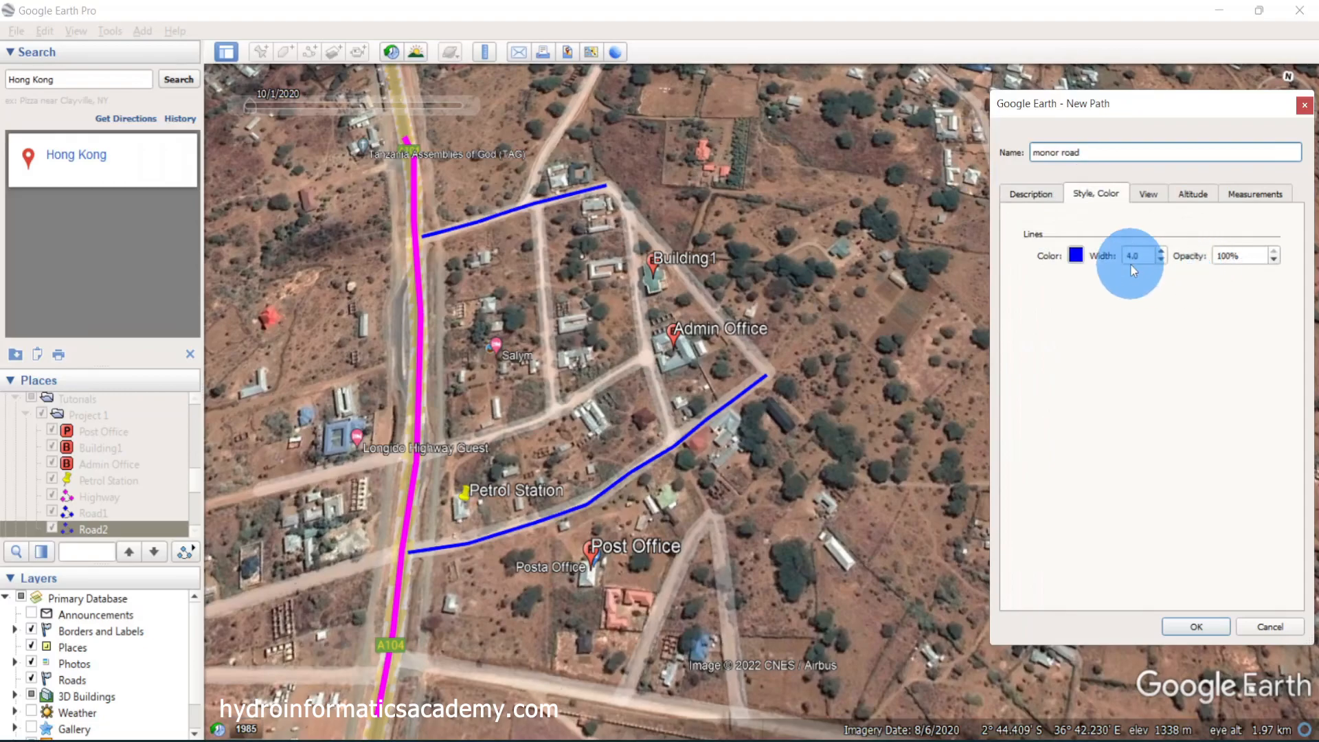
click(1076, 256)
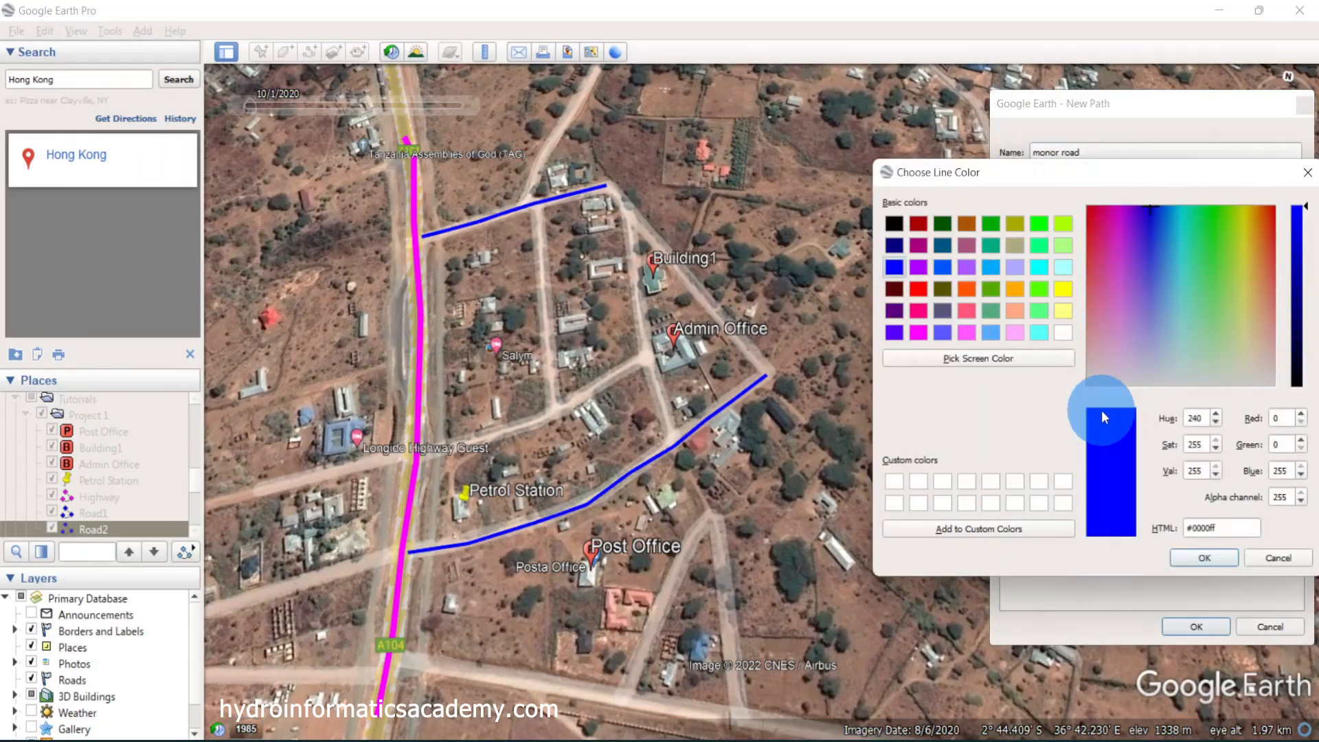
click(926, 297)
click(1217, 555)
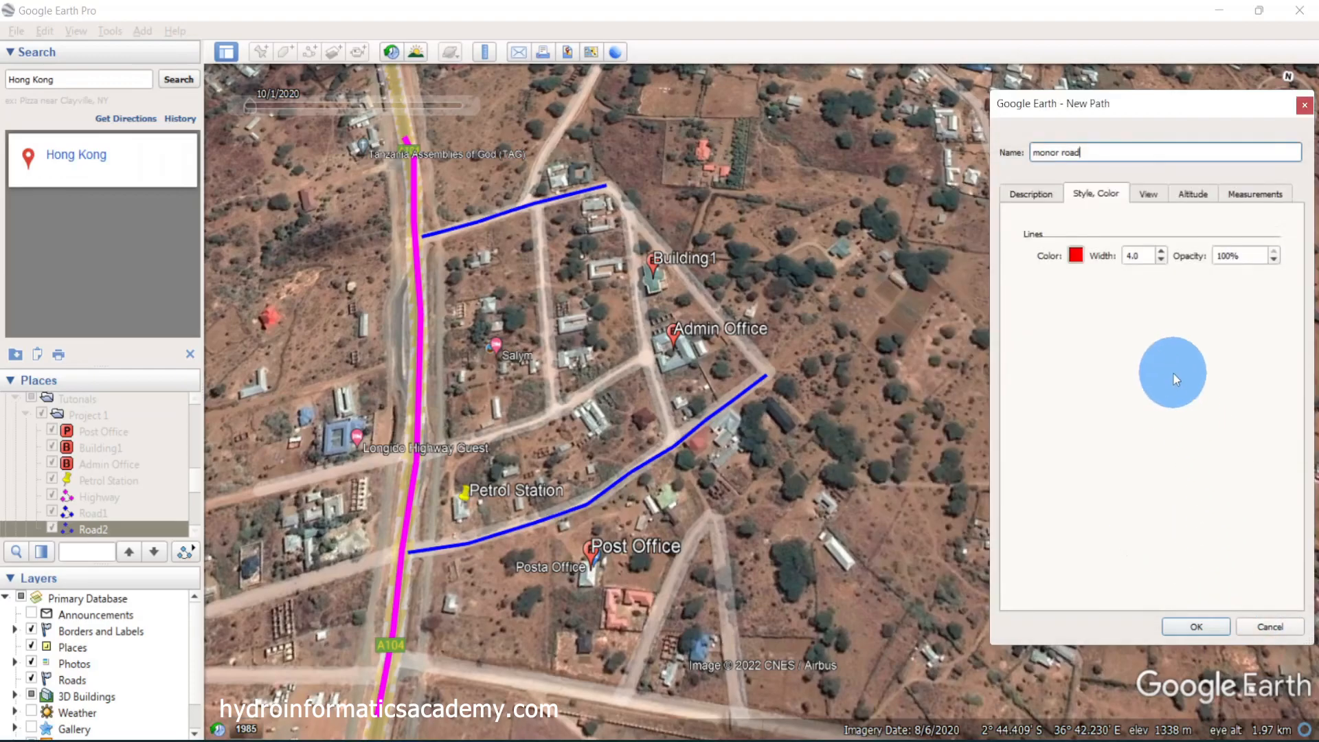
drag(1142, 256, 1106, 260)
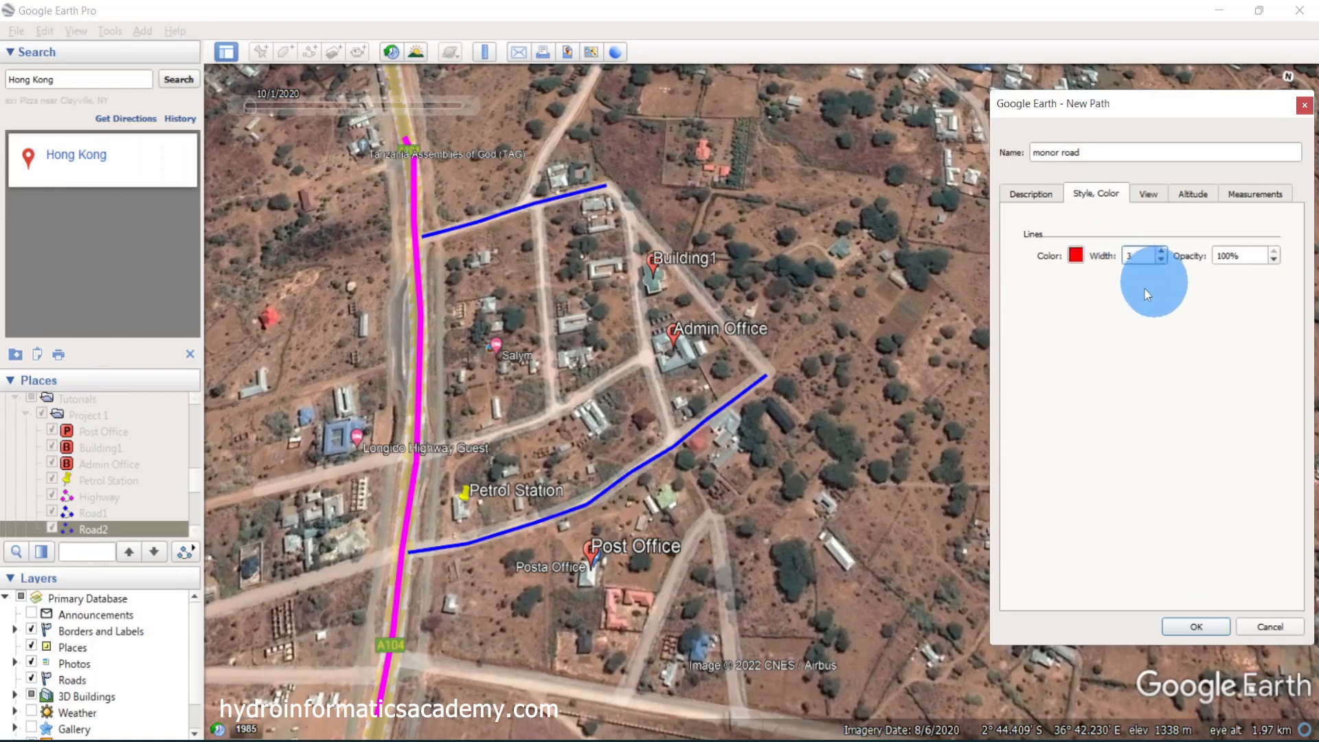
Trace the monor road path south from Road1 along the narrow street to the next road junction and save it
click(538, 203)
click(542, 301)
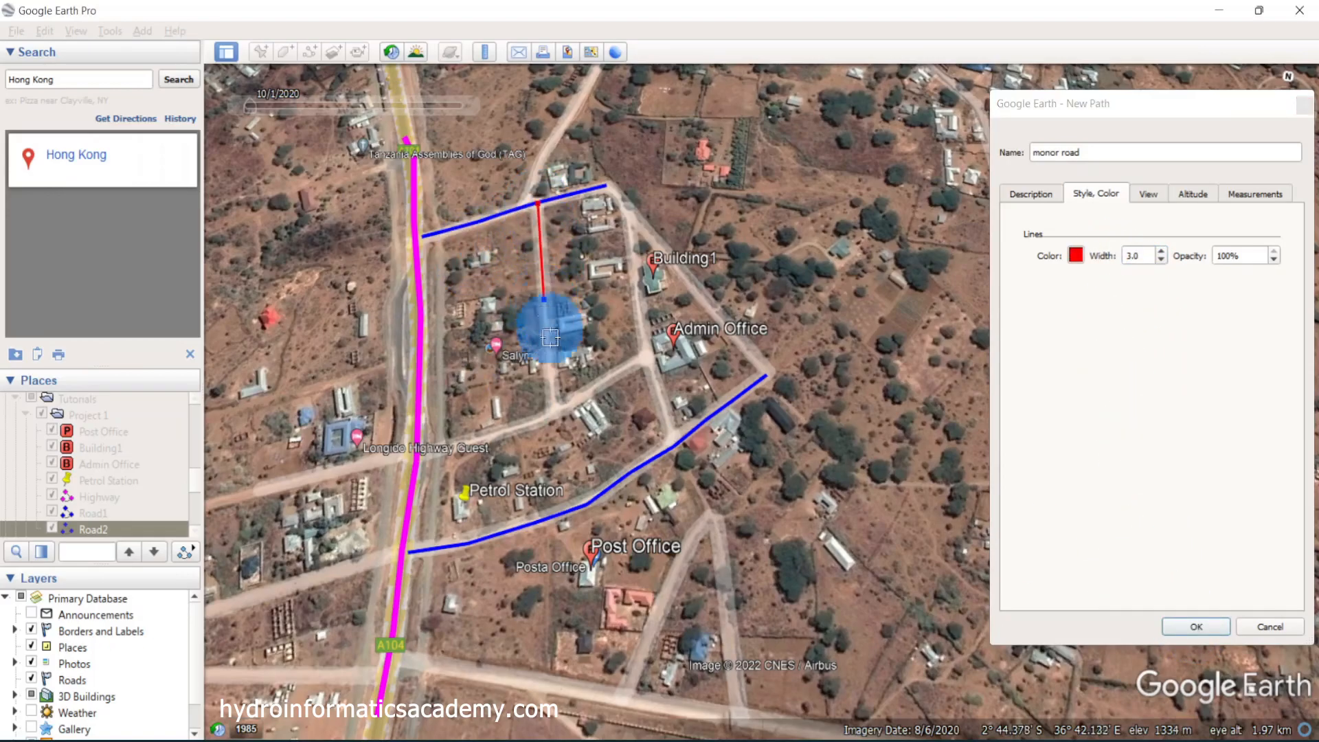
click(557, 415)
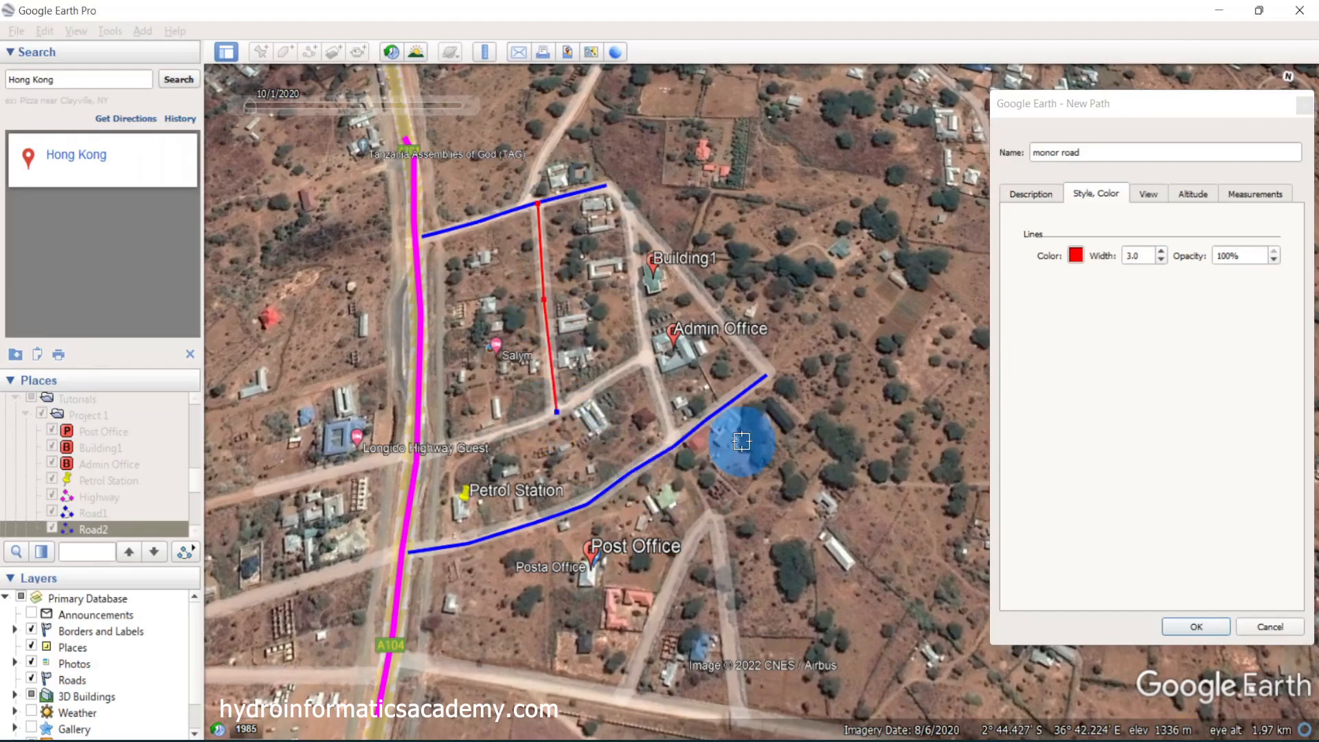
click(1195, 629)
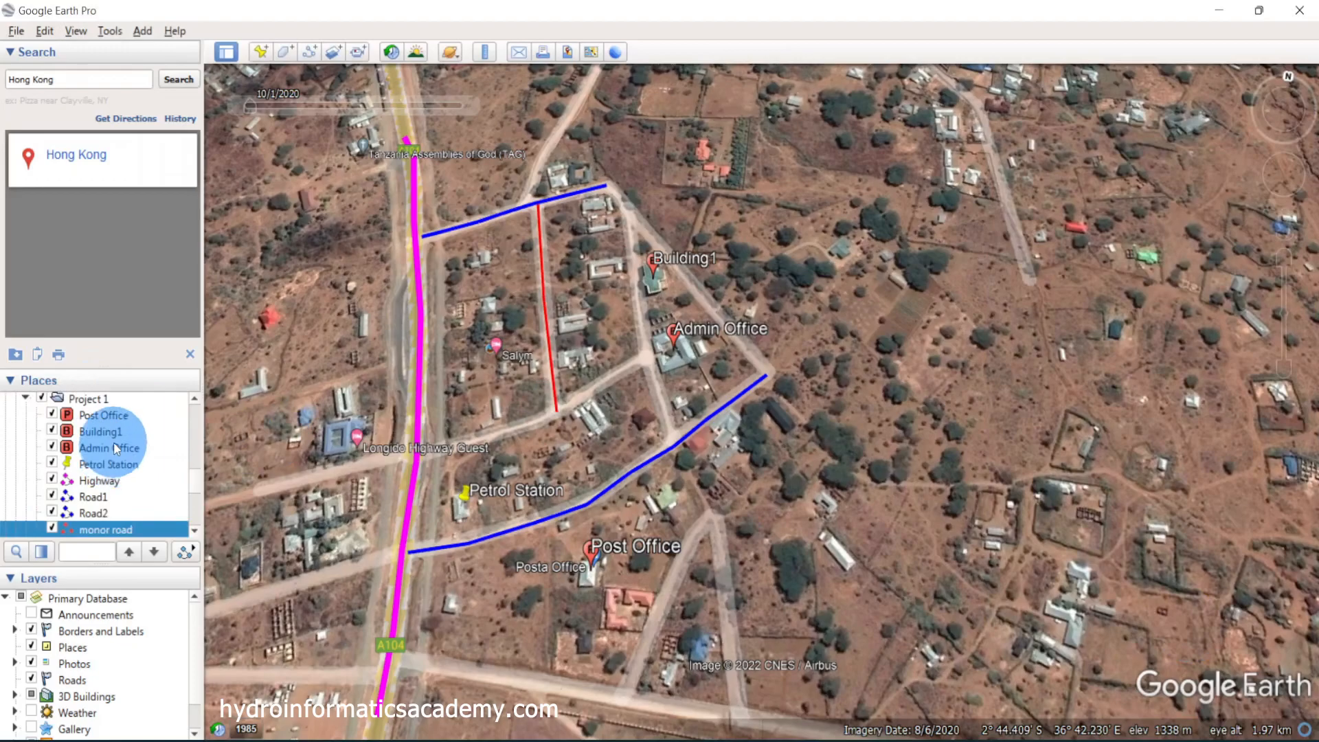
Start a new path named minor road2 in the Project 1 folder
scroll(147, 455, up, 1)
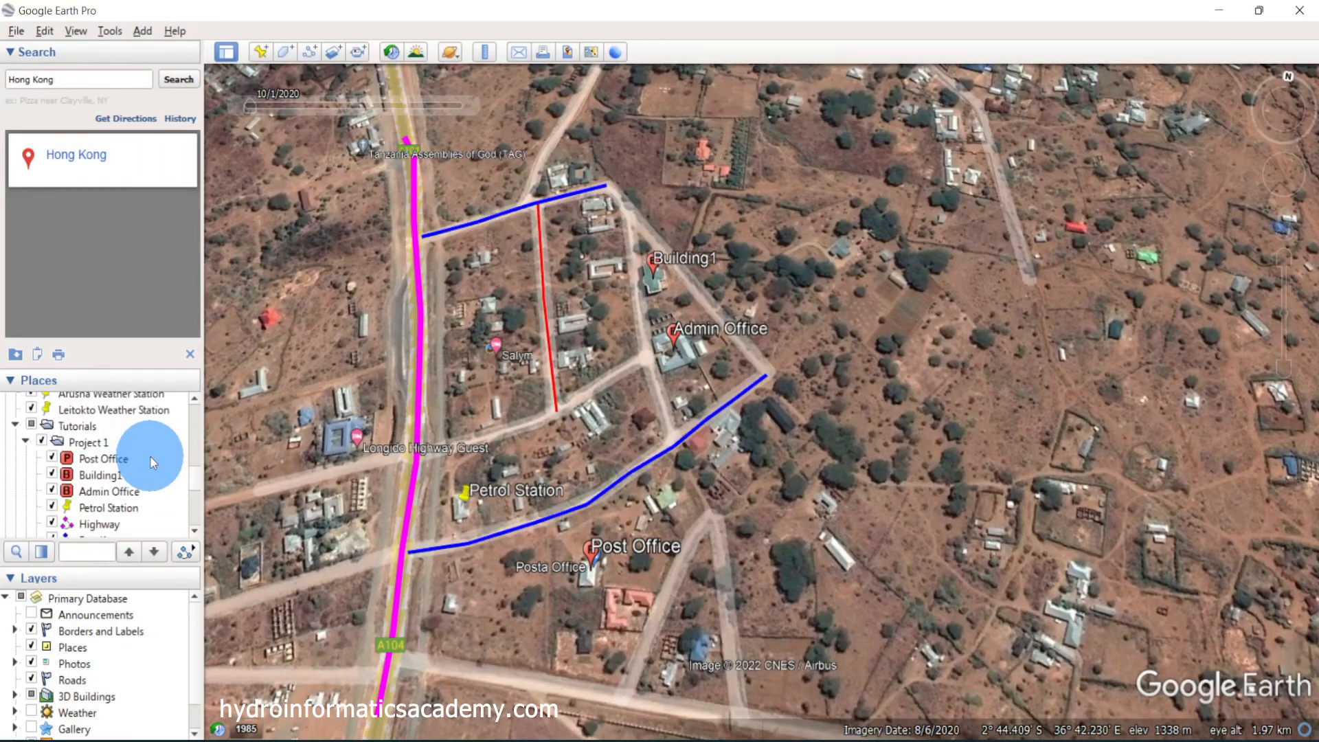
click(96, 443)
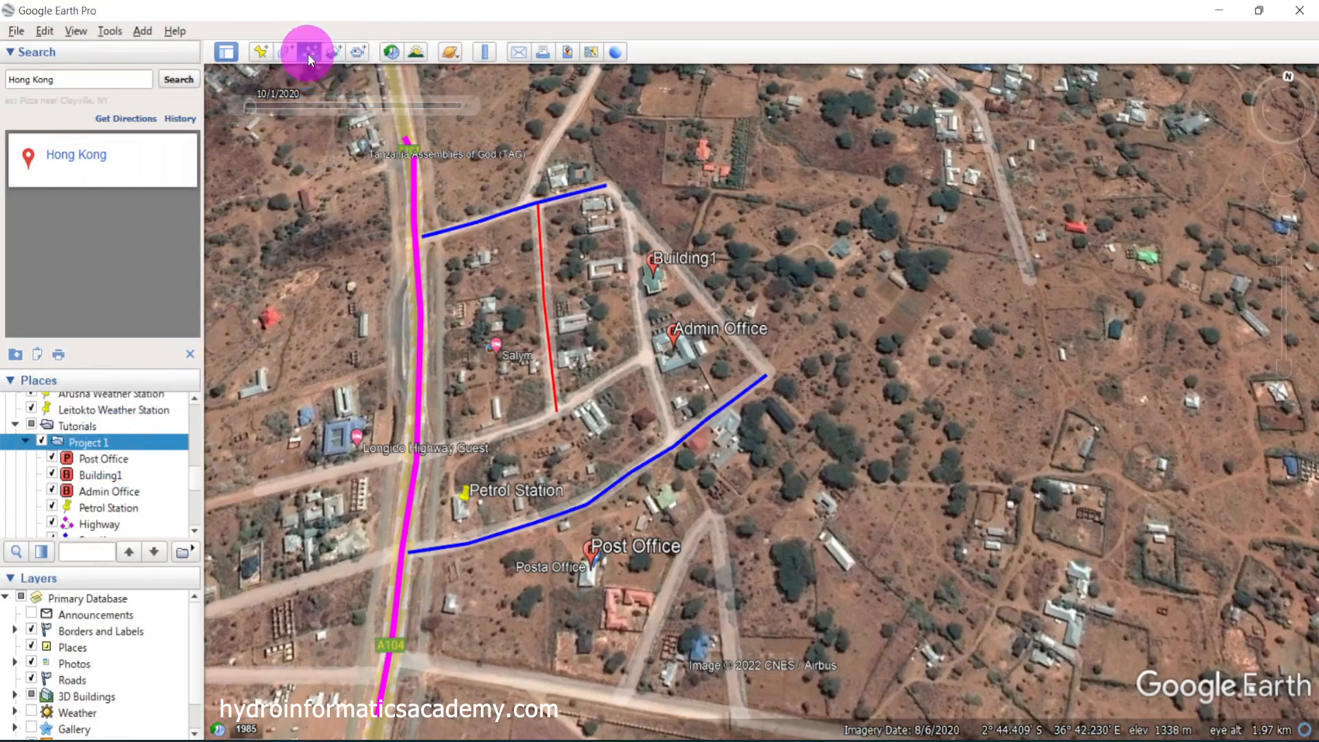
click(309, 52)
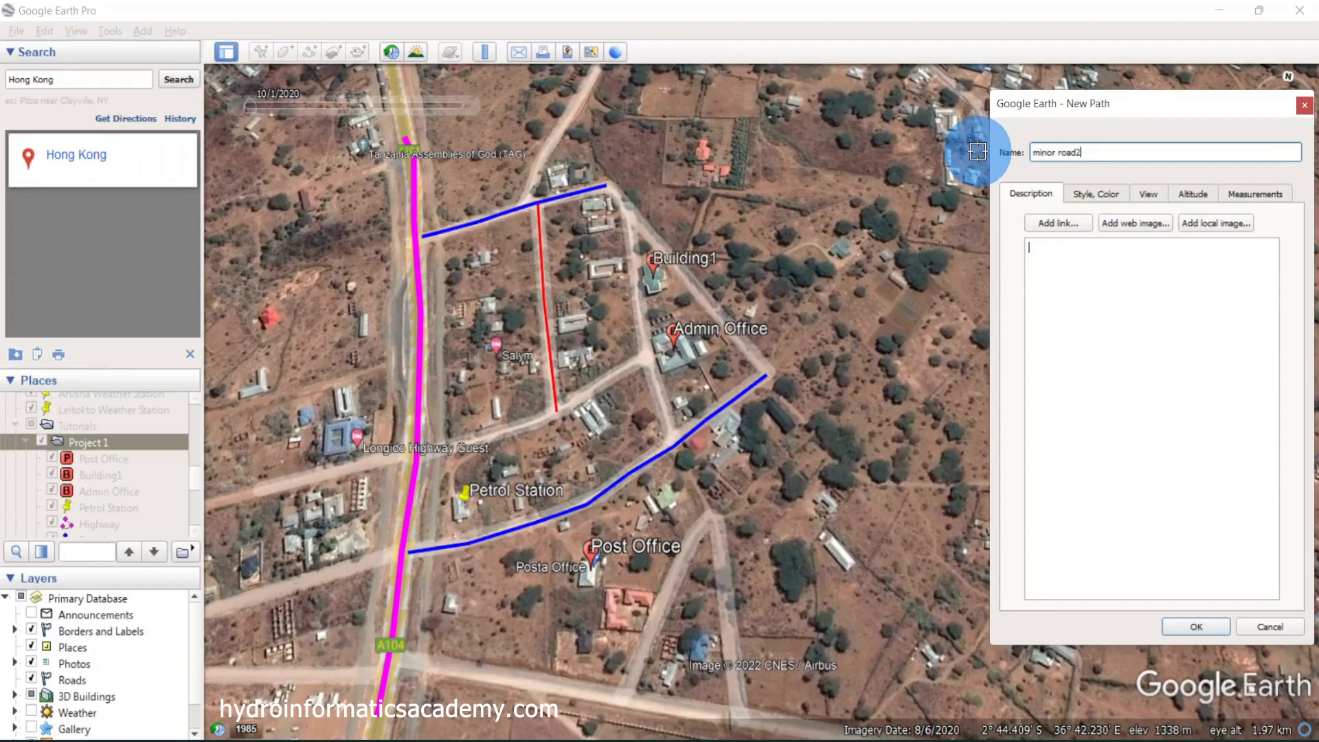
Trace the minor road2 path from the east end of Road1 south past Building1 and Admin Office to Road2 and save it
click(1096, 194)
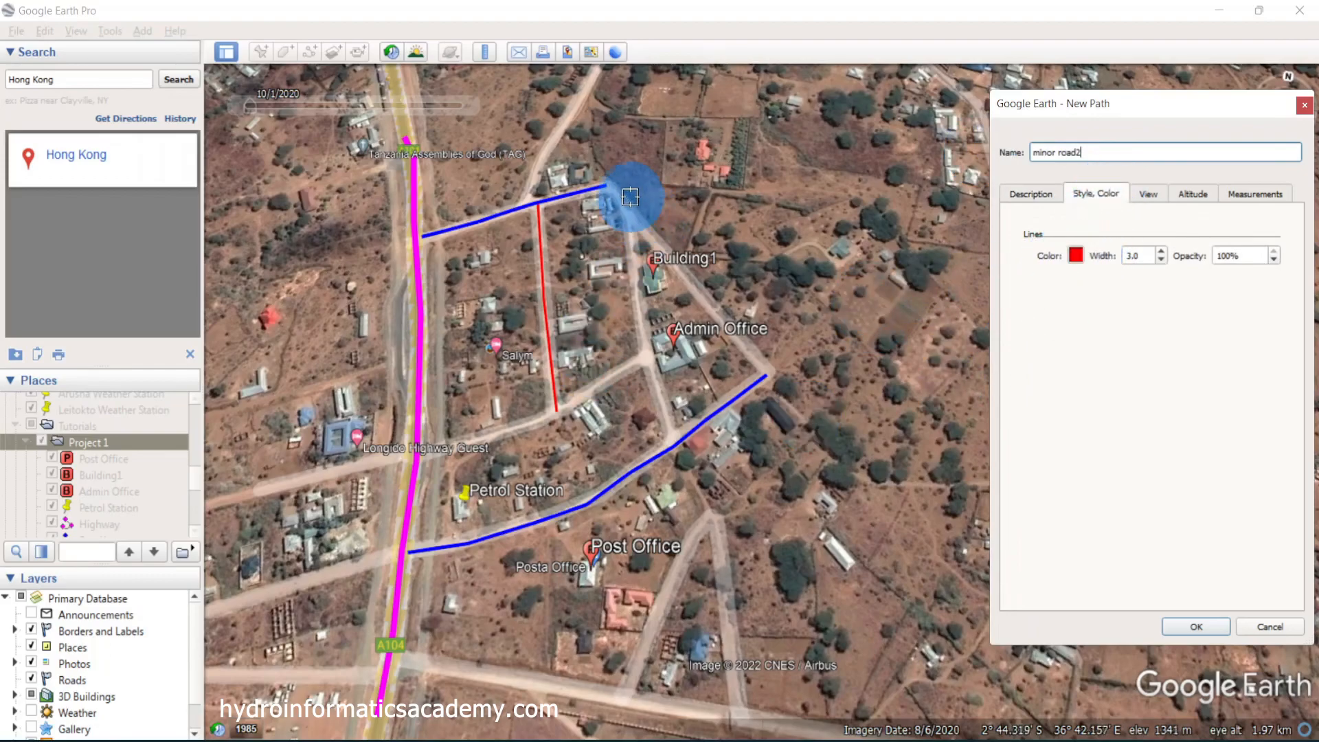
click(605, 185)
click(622, 207)
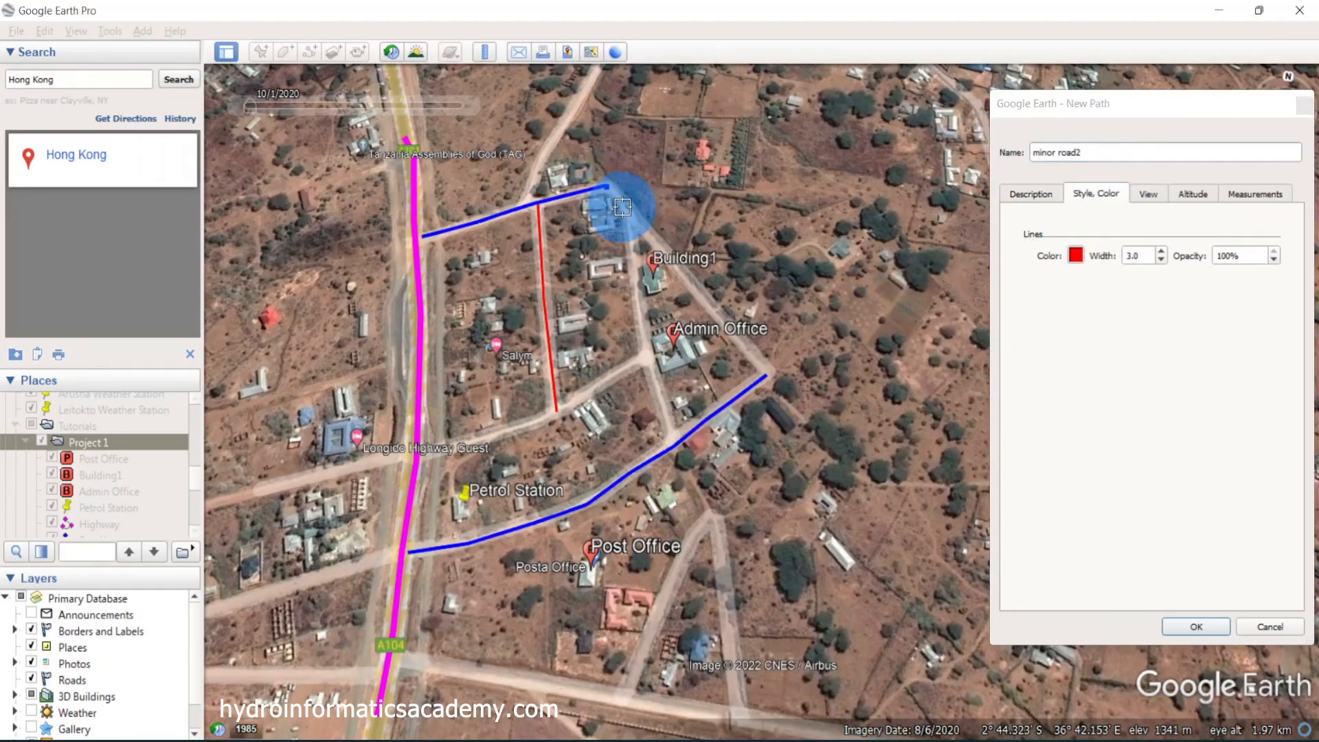
click(635, 238)
click(635, 296)
click(641, 342)
click(646, 360)
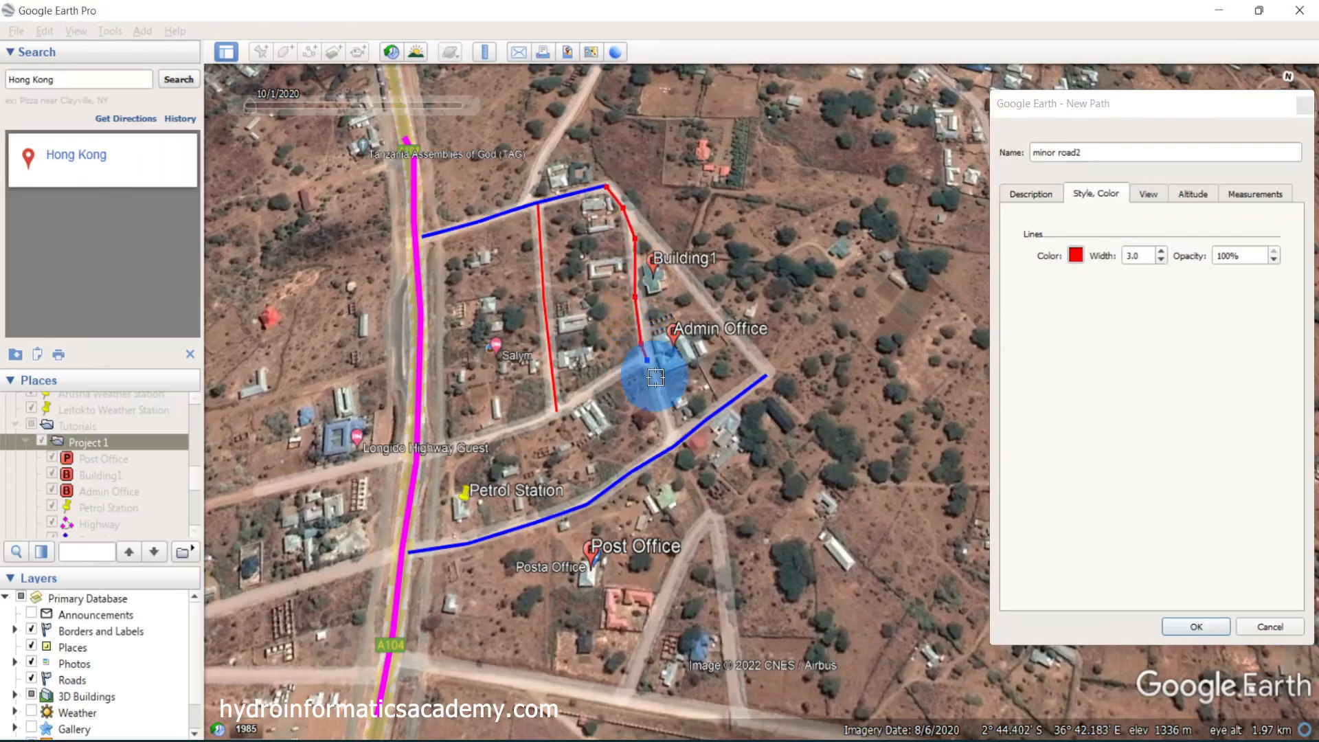
click(669, 438)
click(677, 442)
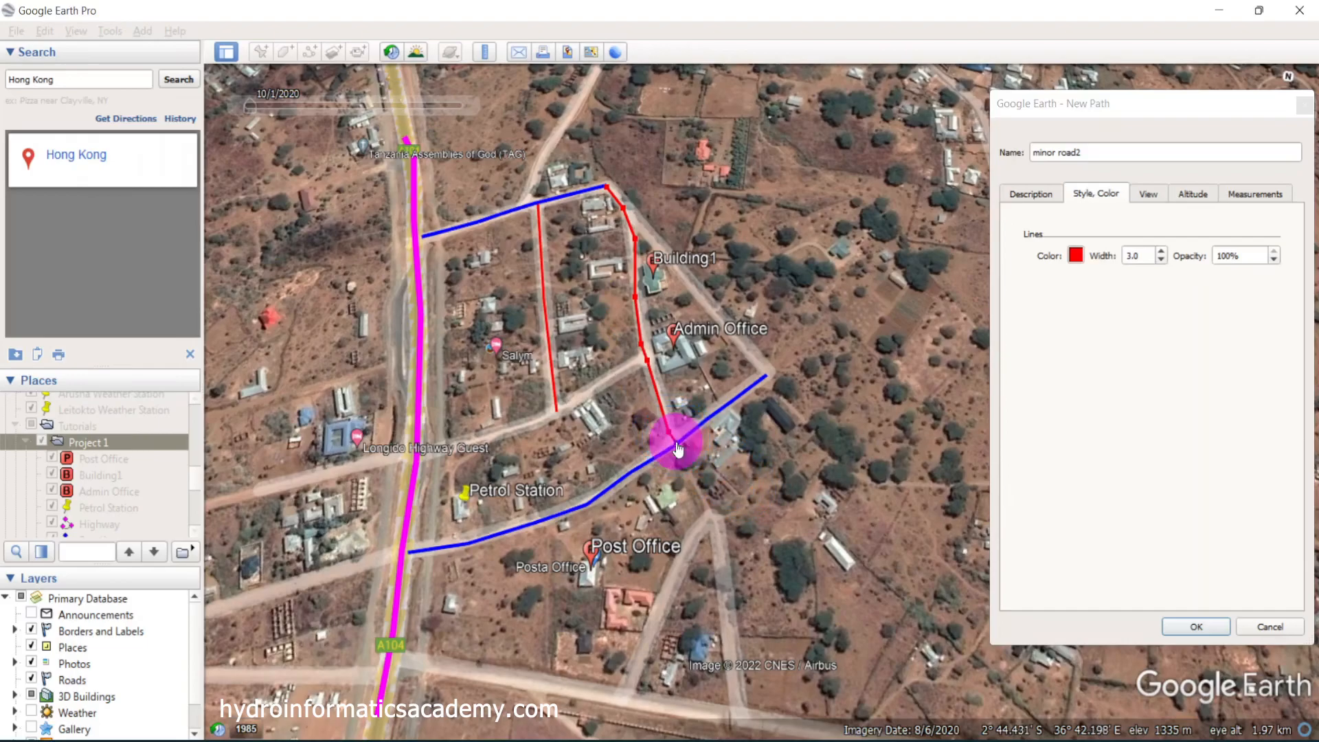
click(1092, 196)
click(1196, 626)
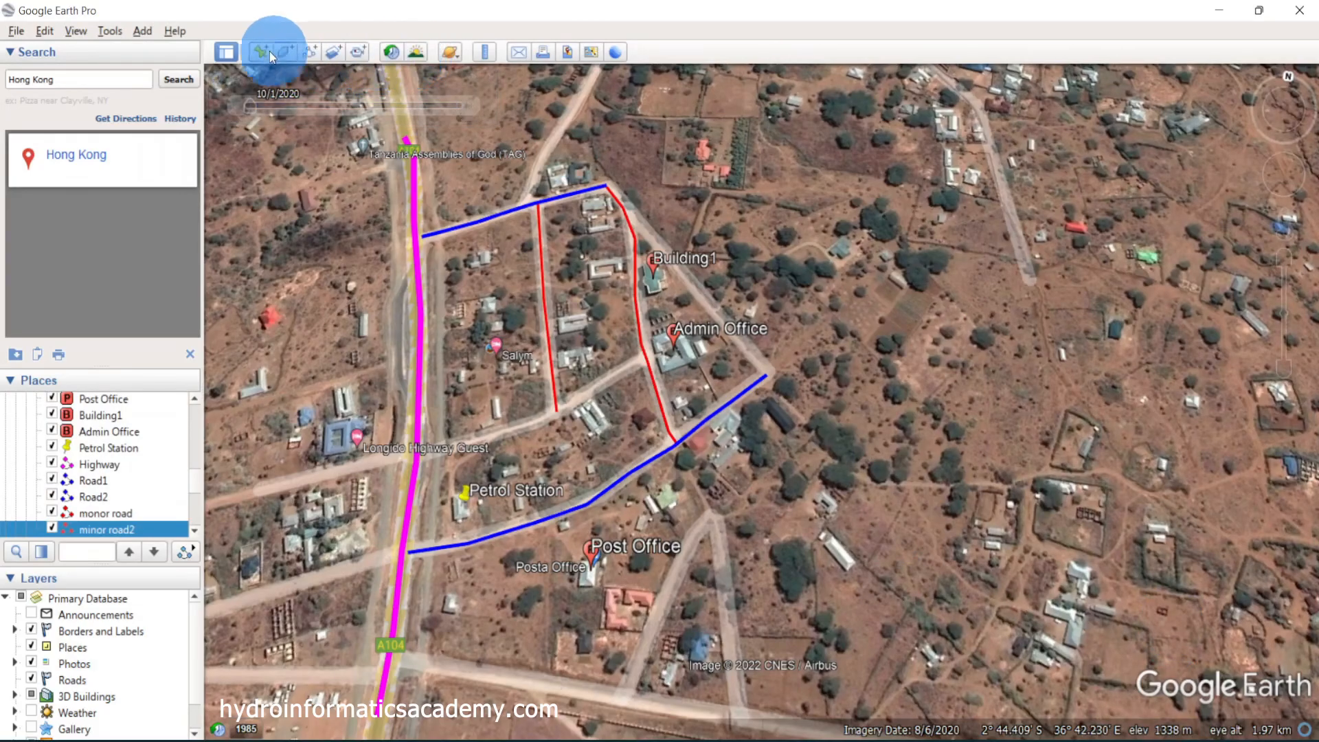
Create a path named monor road3 along the diagonal road from minor road2's upper bend southeast to Road2's east end and save it
click(314, 56)
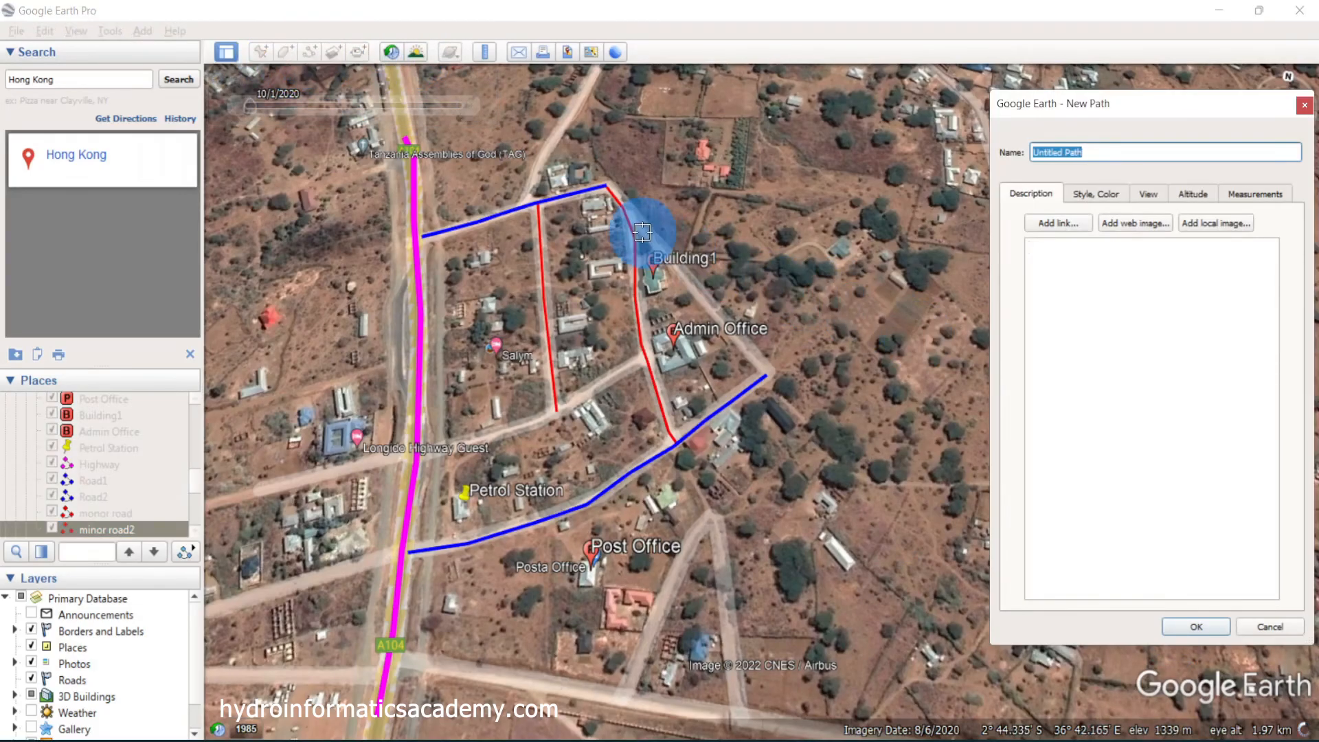
click(1095, 195)
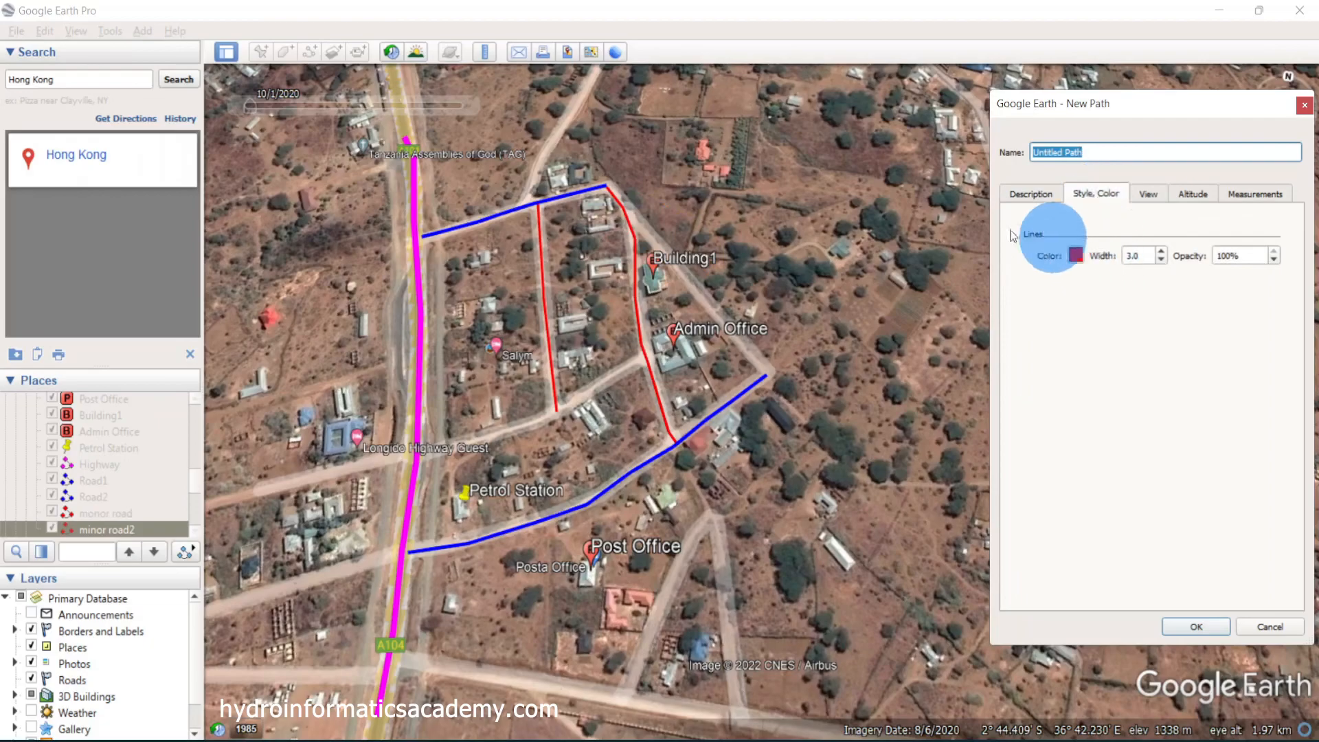
click(630, 217)
click(700, 294)
click(769, 375)
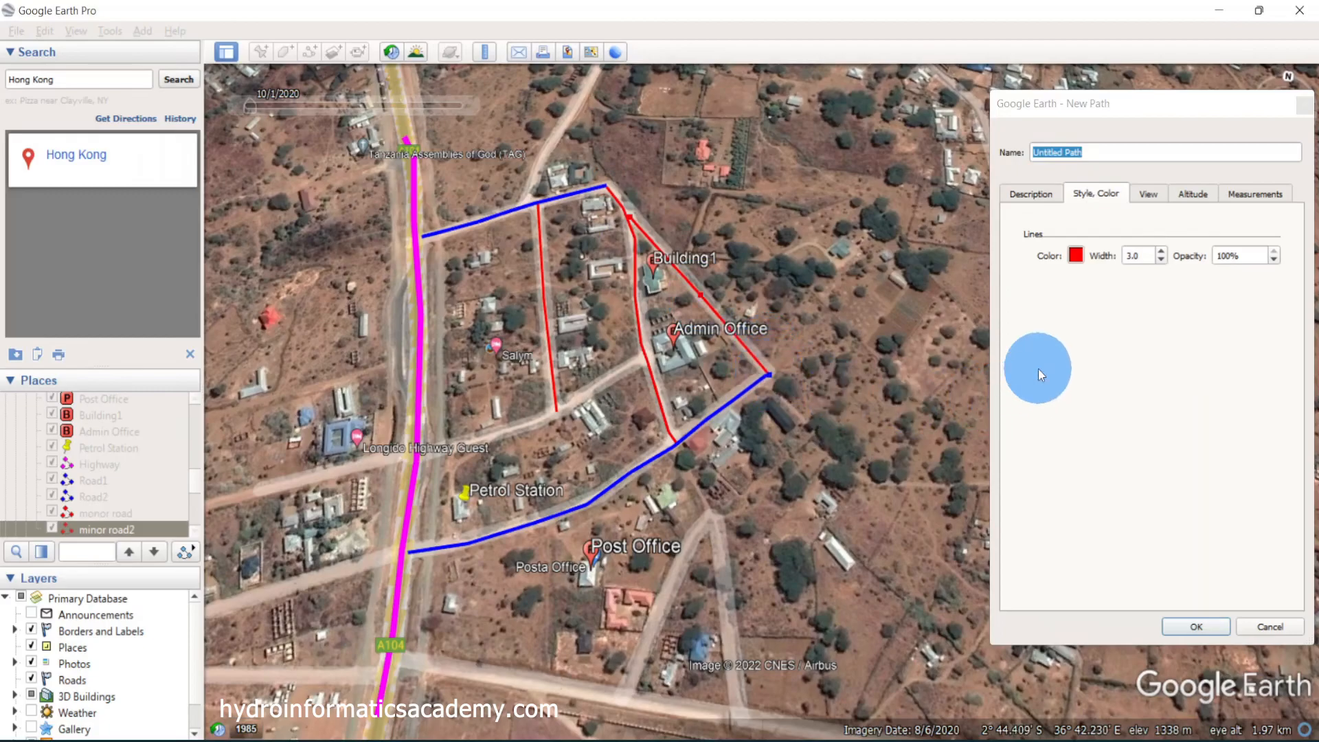
click(1089, 151)
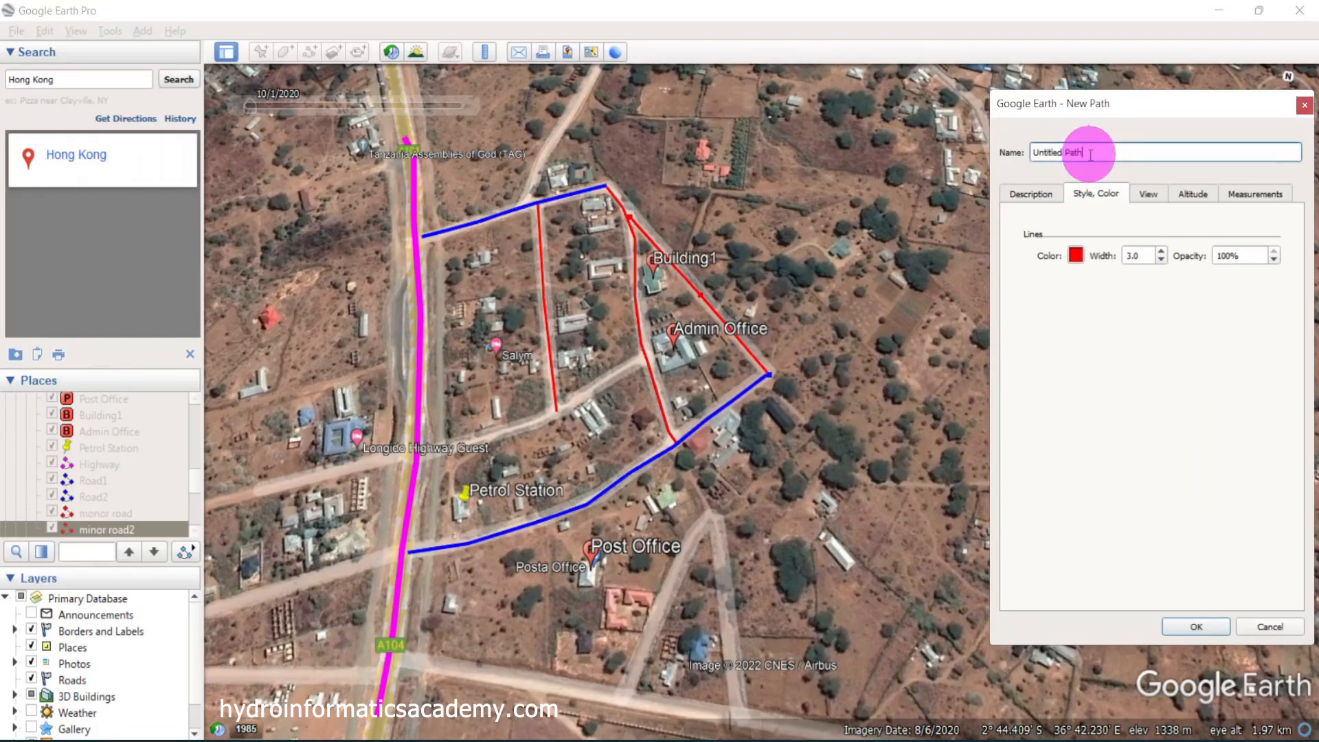
click(1210, 625)
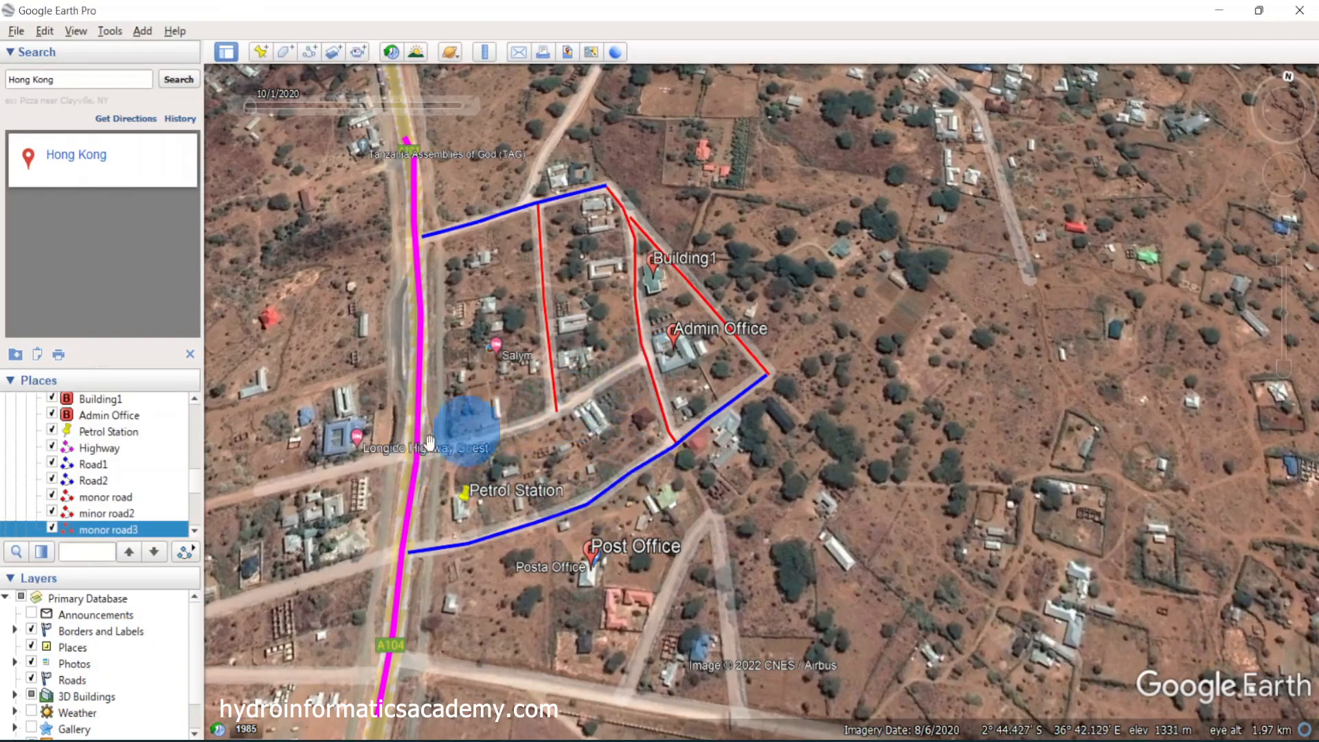
Start a new path and trace the middle road from beside the highway east past monor road to minor road2
click(311, 51)
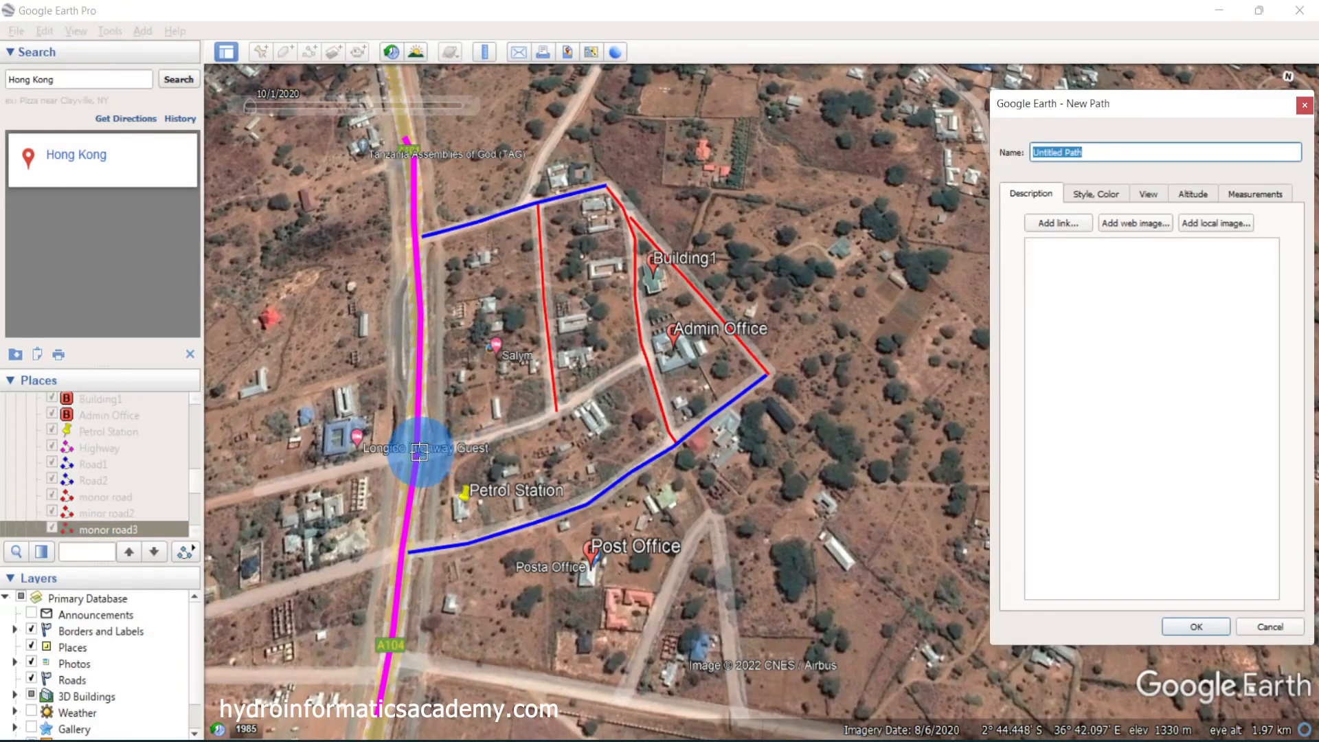
click(447, 442)
click(494, 434)
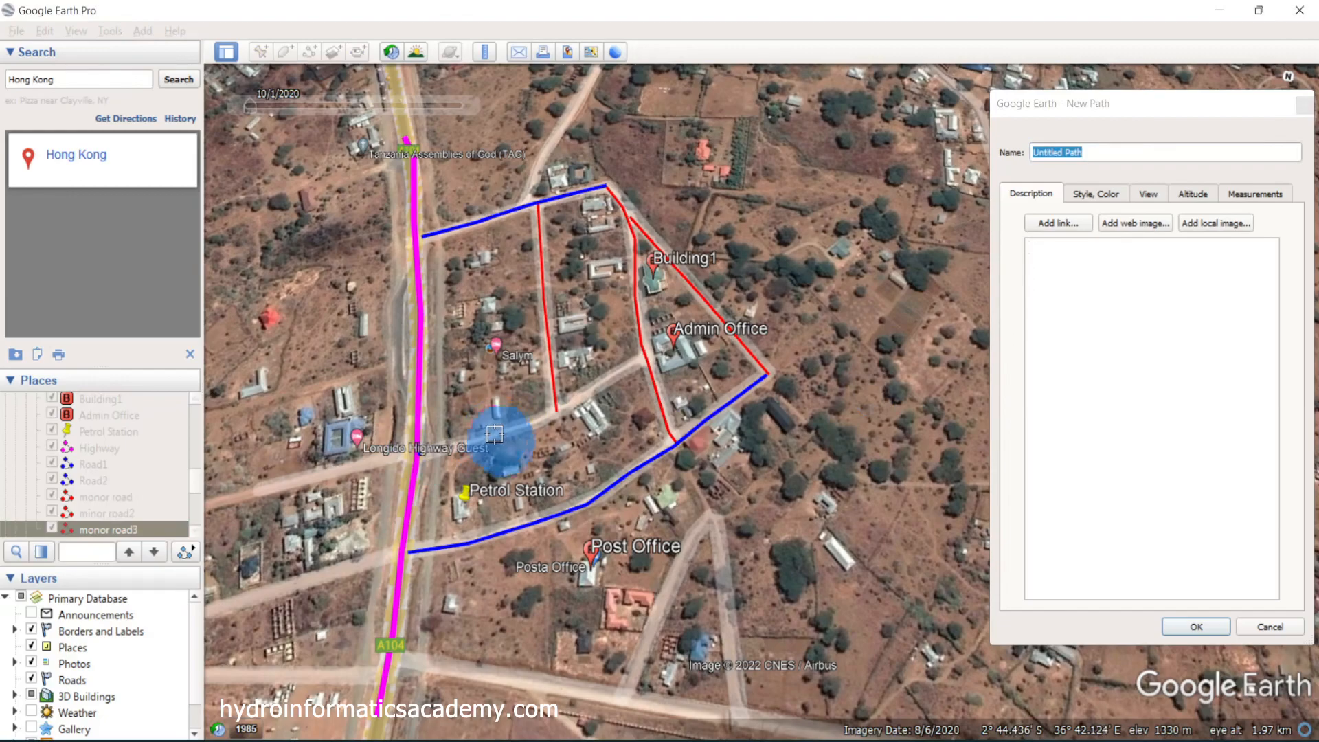
click(566, 409)
click(643, 356)
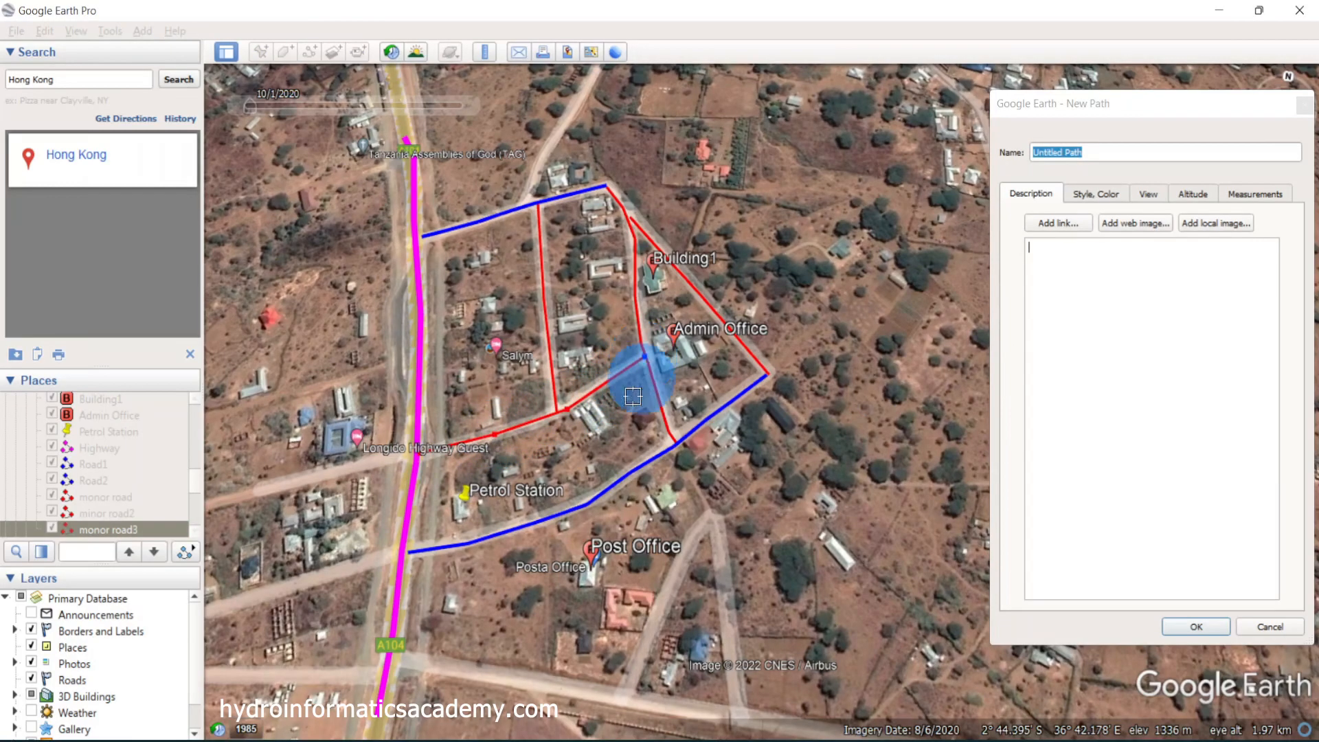
Set the middle road path's line color to blue and its width to 5, and save it with the default name
click(1092, 194)
click(1076, 256)
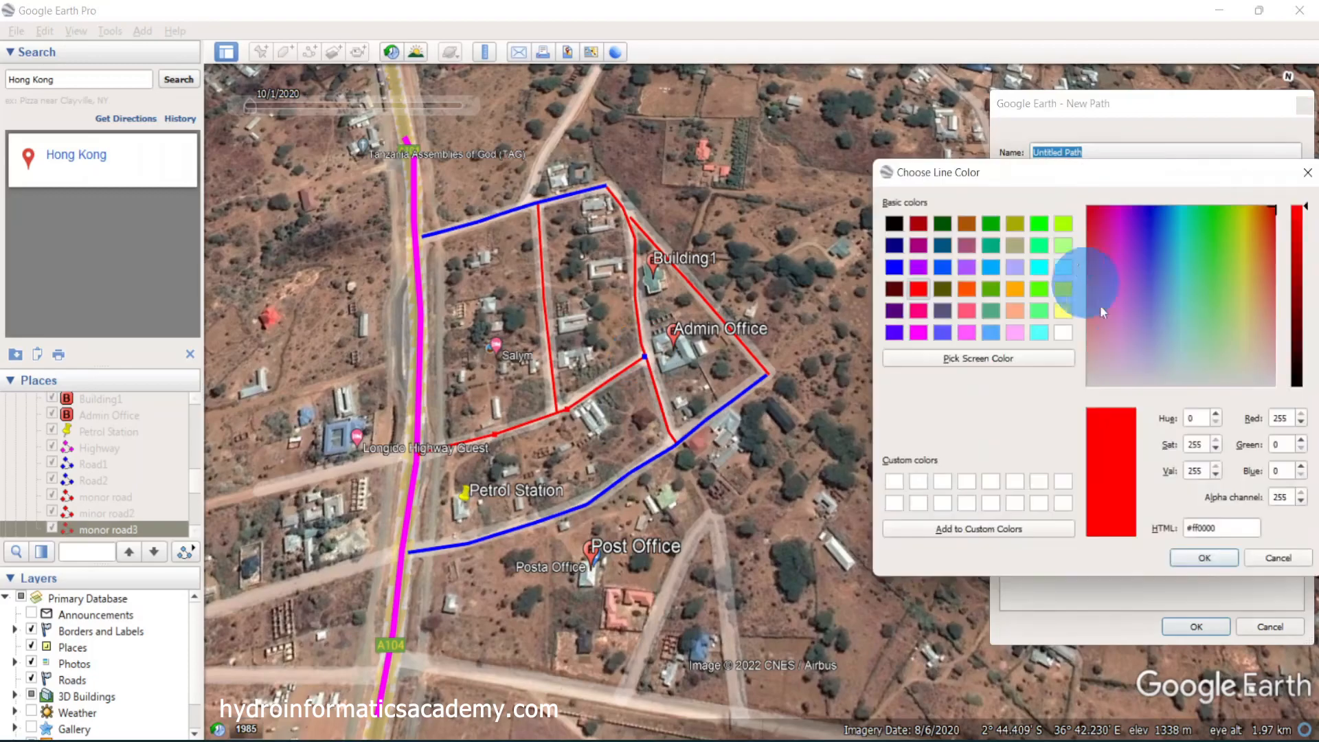
click(895, 268)
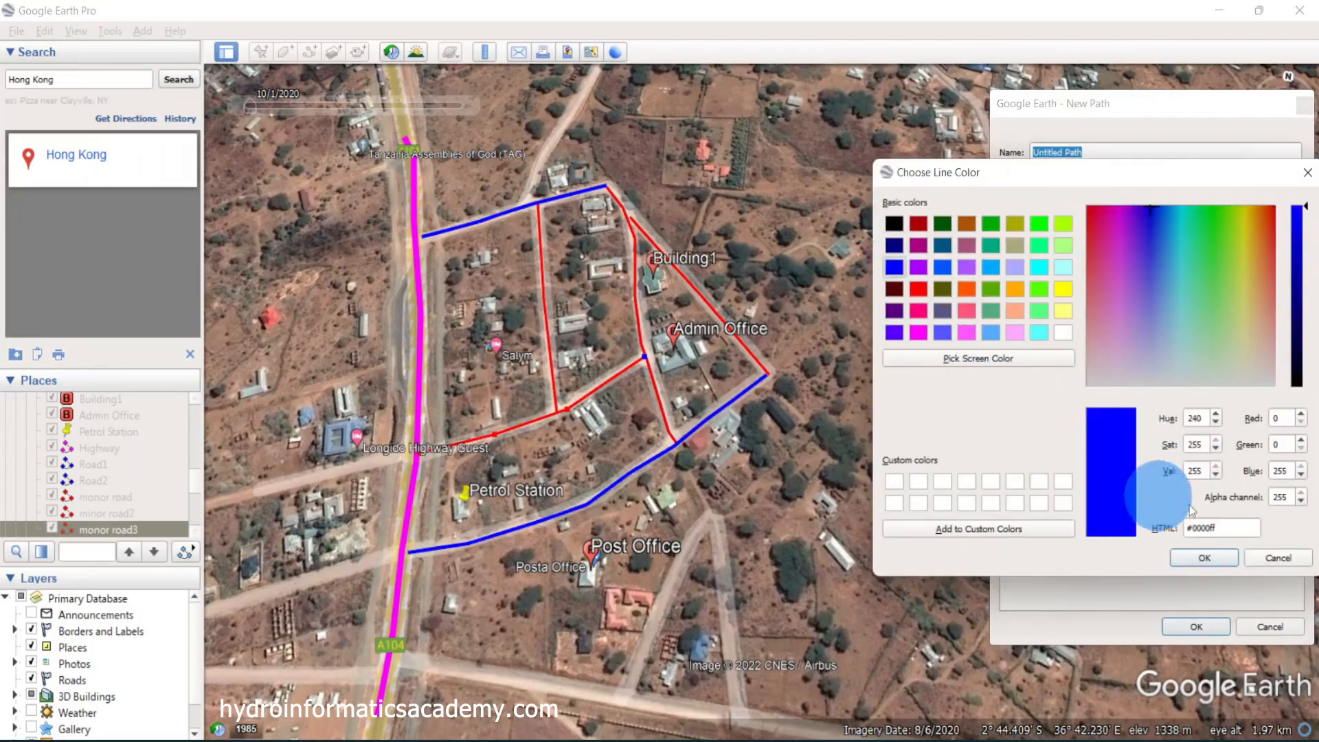
click(1203, 557)
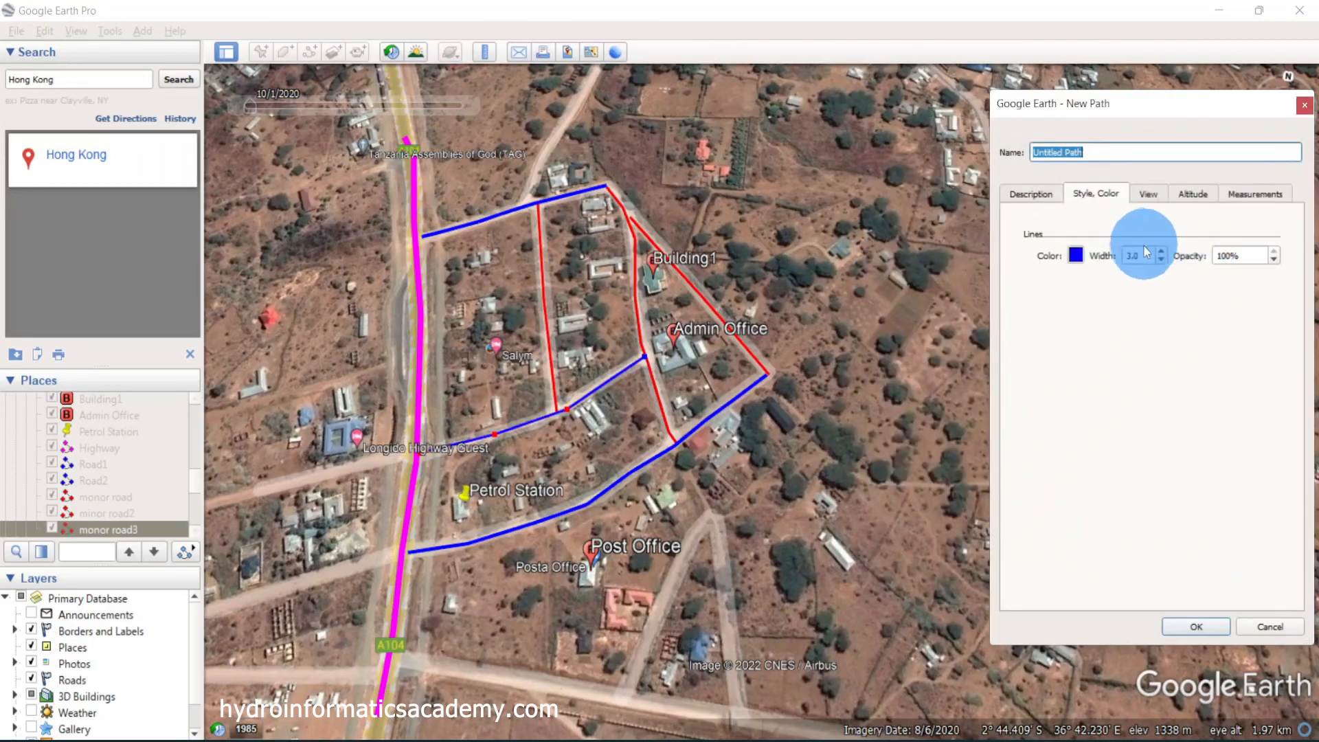
drag(1140, 256, 1116, 256)
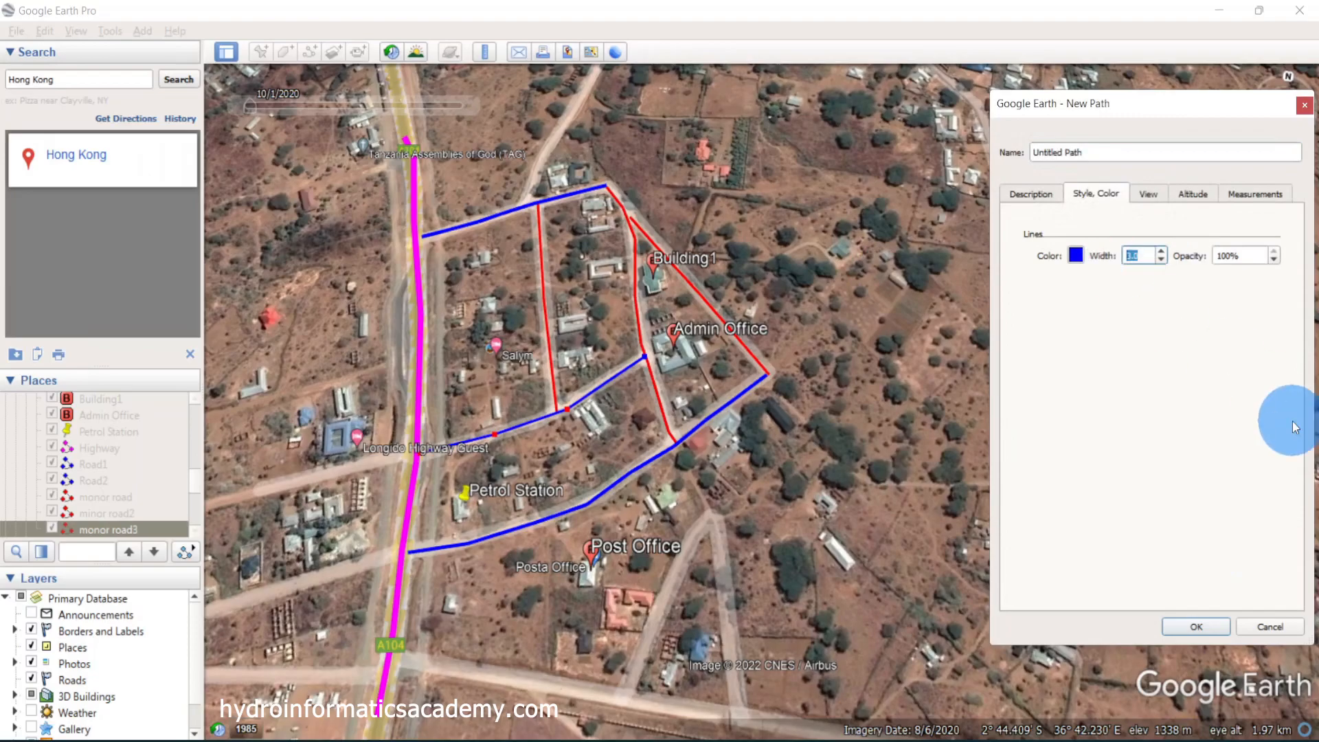
text(5)
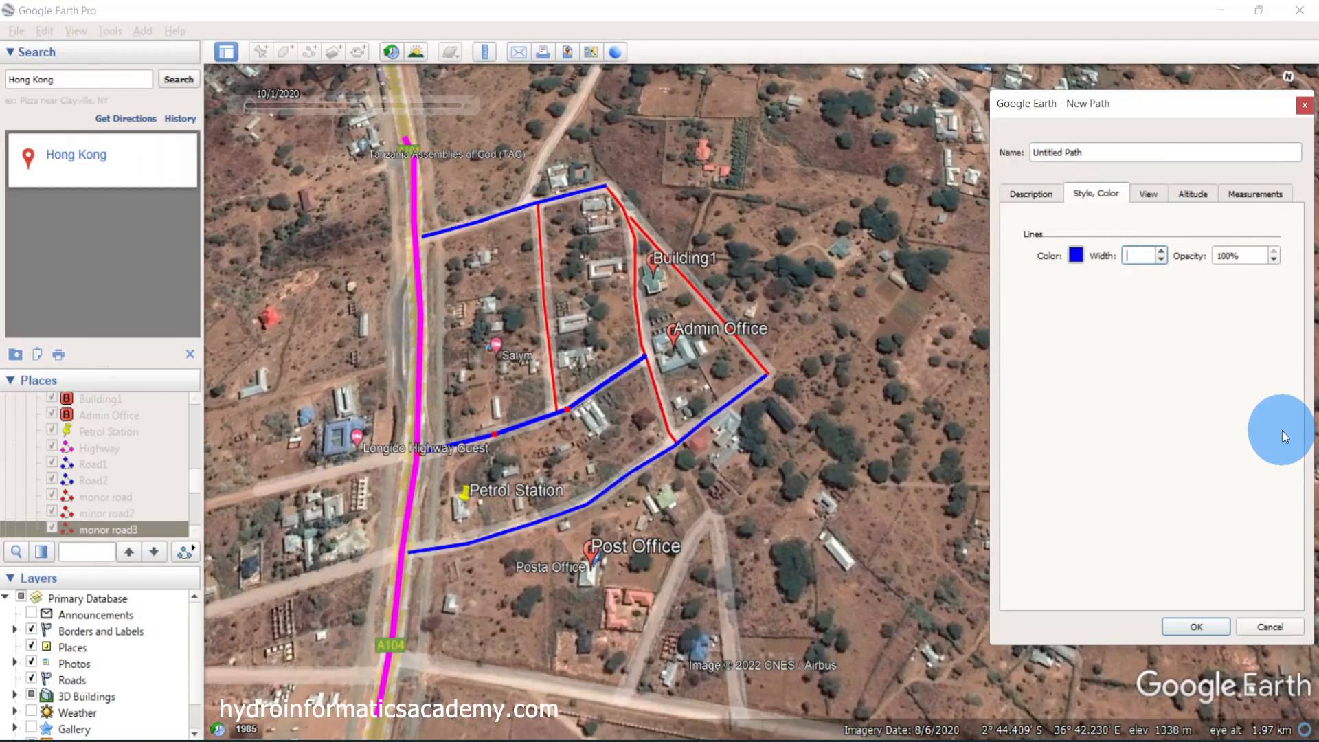
click(1196, 626)
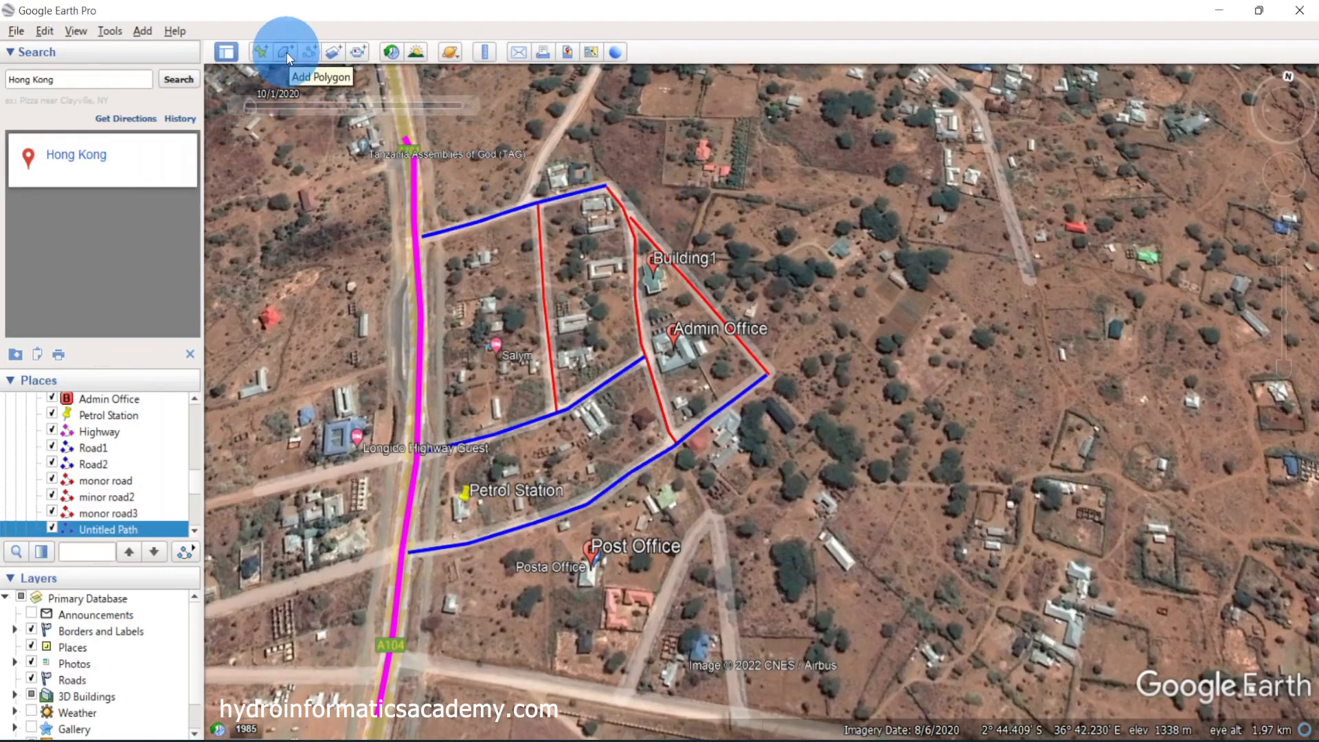
Start a new polygon and trace the north and west edges of the vacant plot north of Building1, down along the diagonal road
click(485, 52)
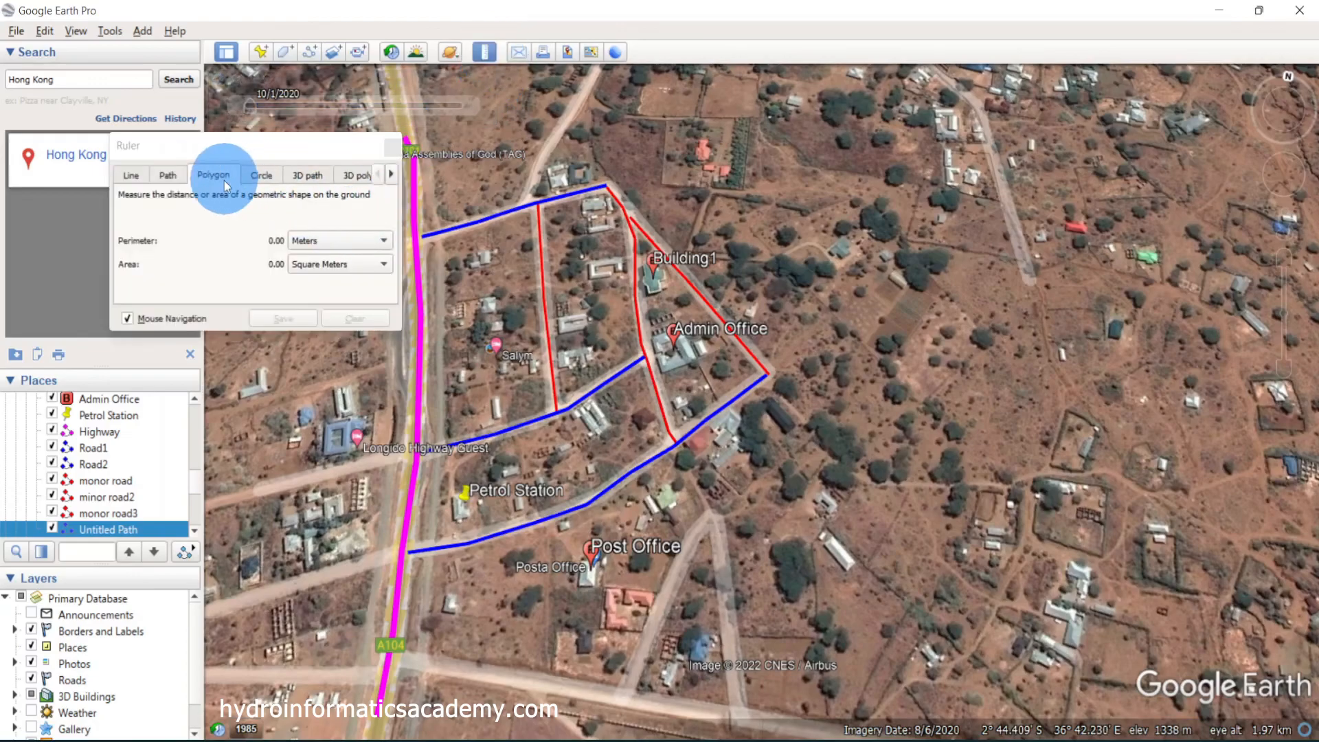
click(395, 142)
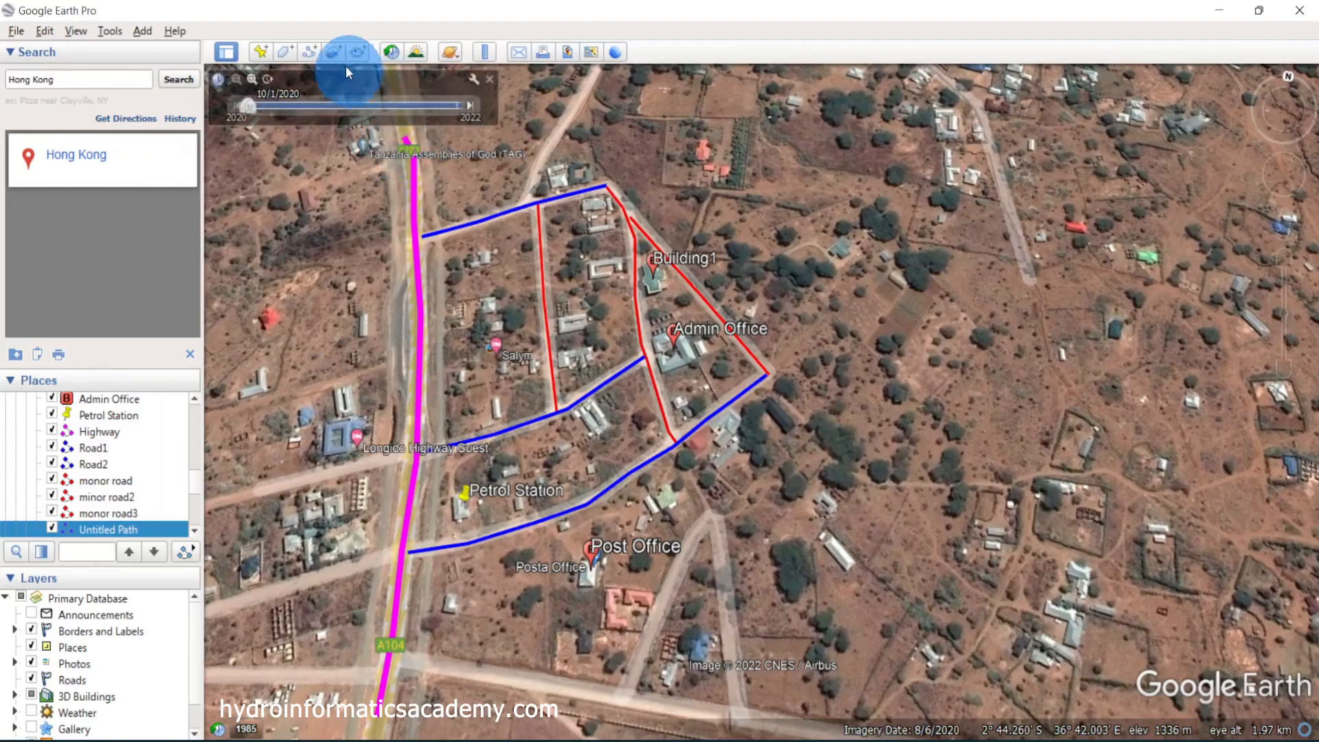
click(284, 51)
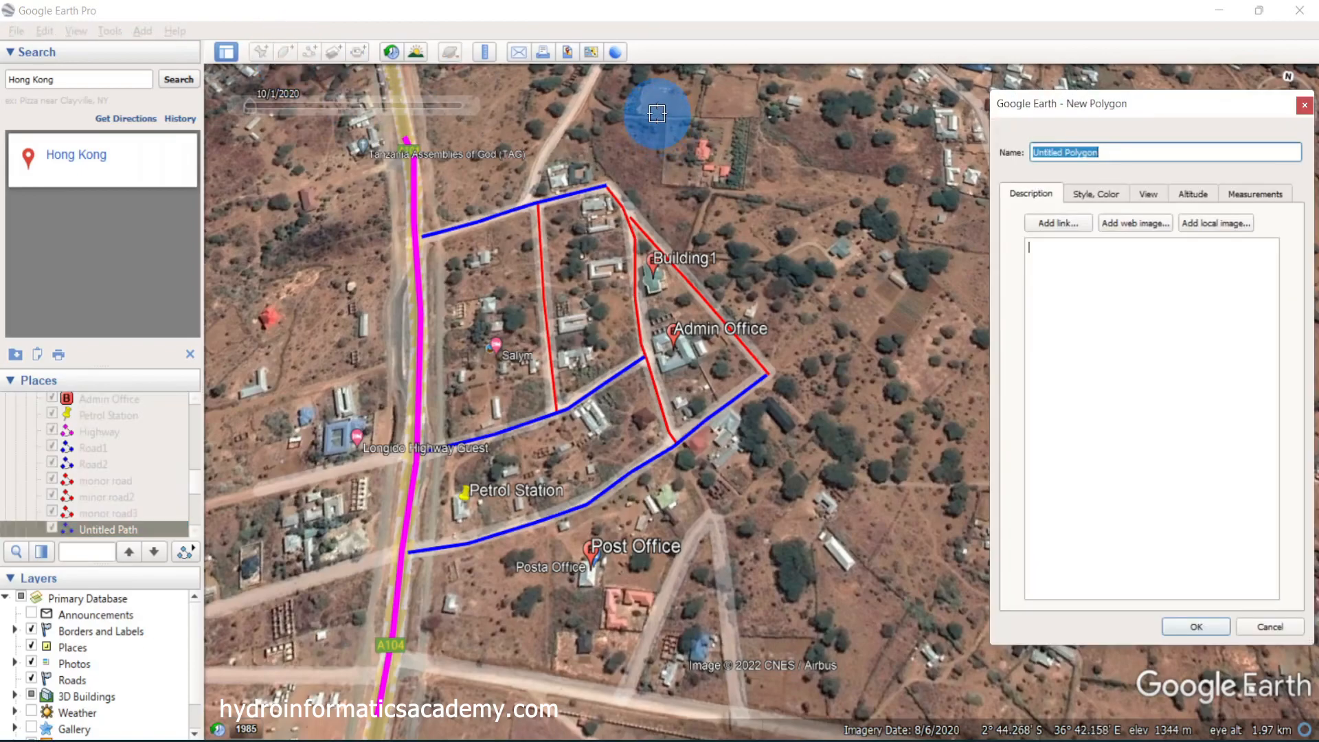
click(1099, 192)
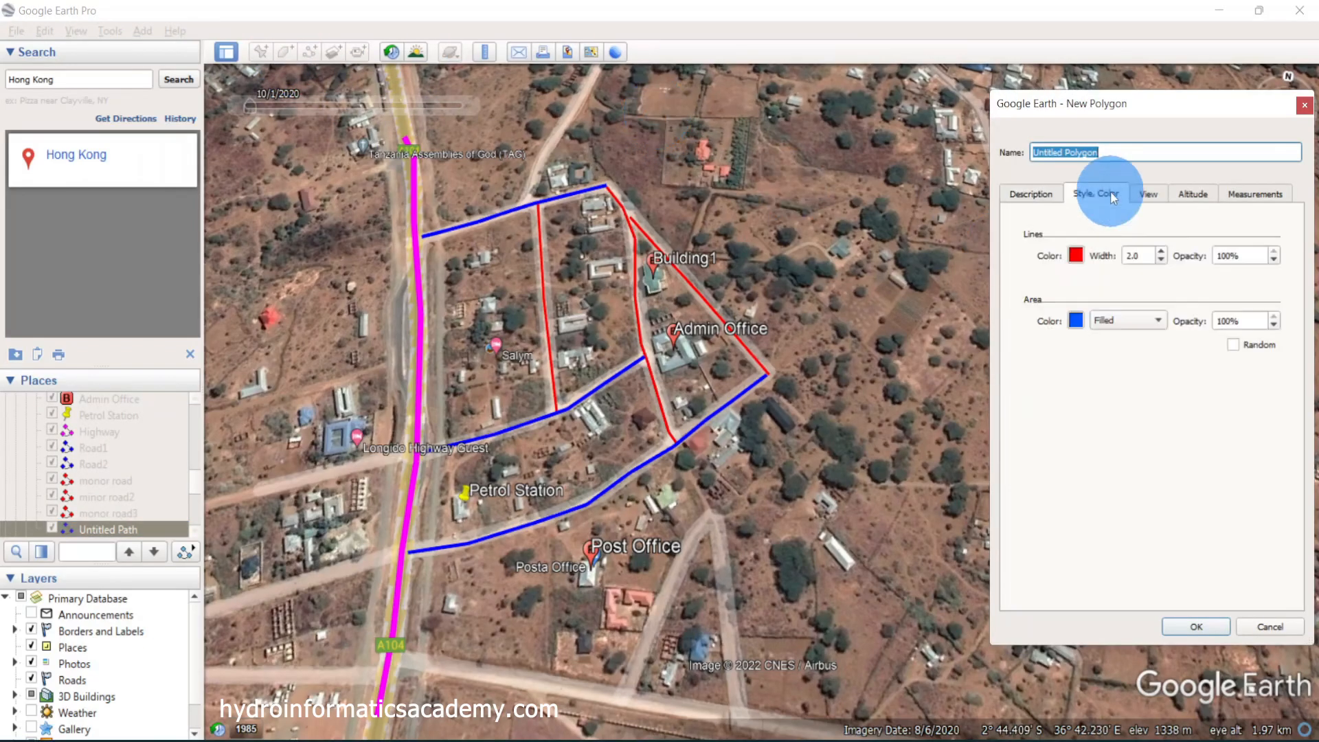
click(1038, 196)
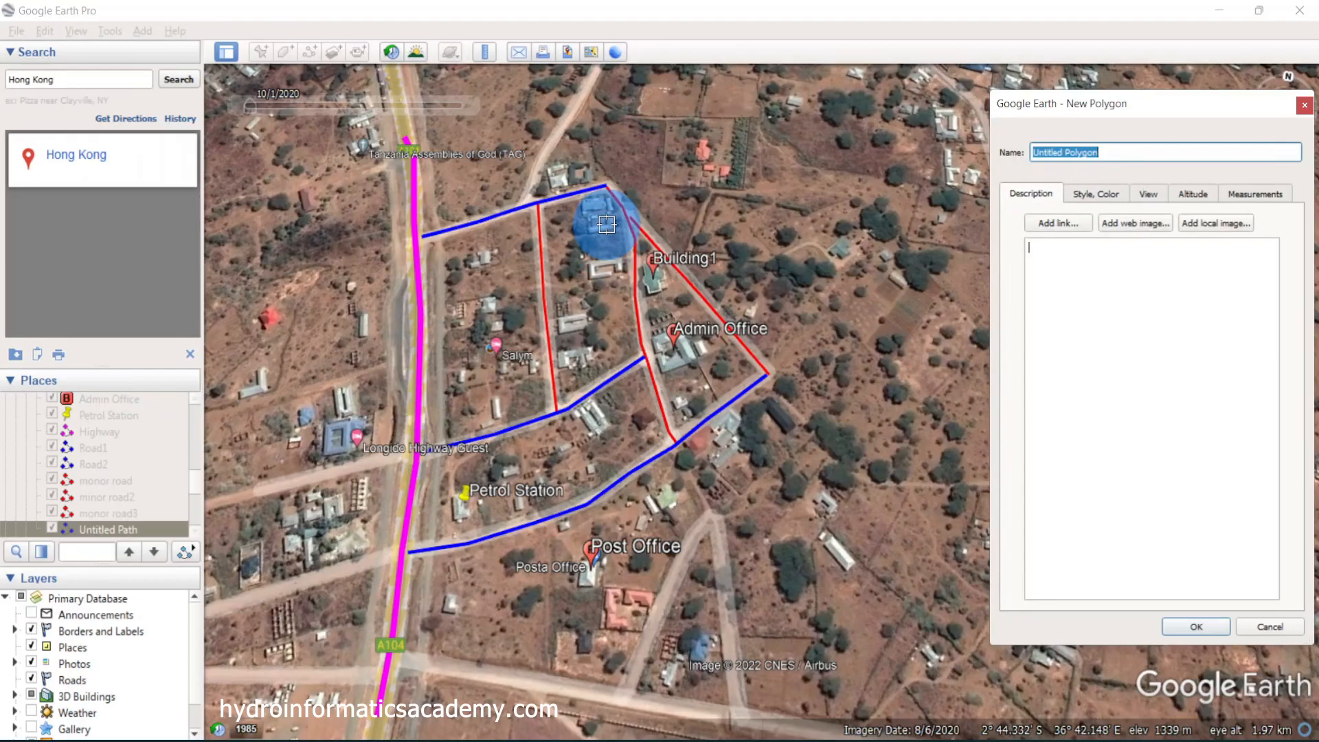
scroll(655, 103, up, 3)
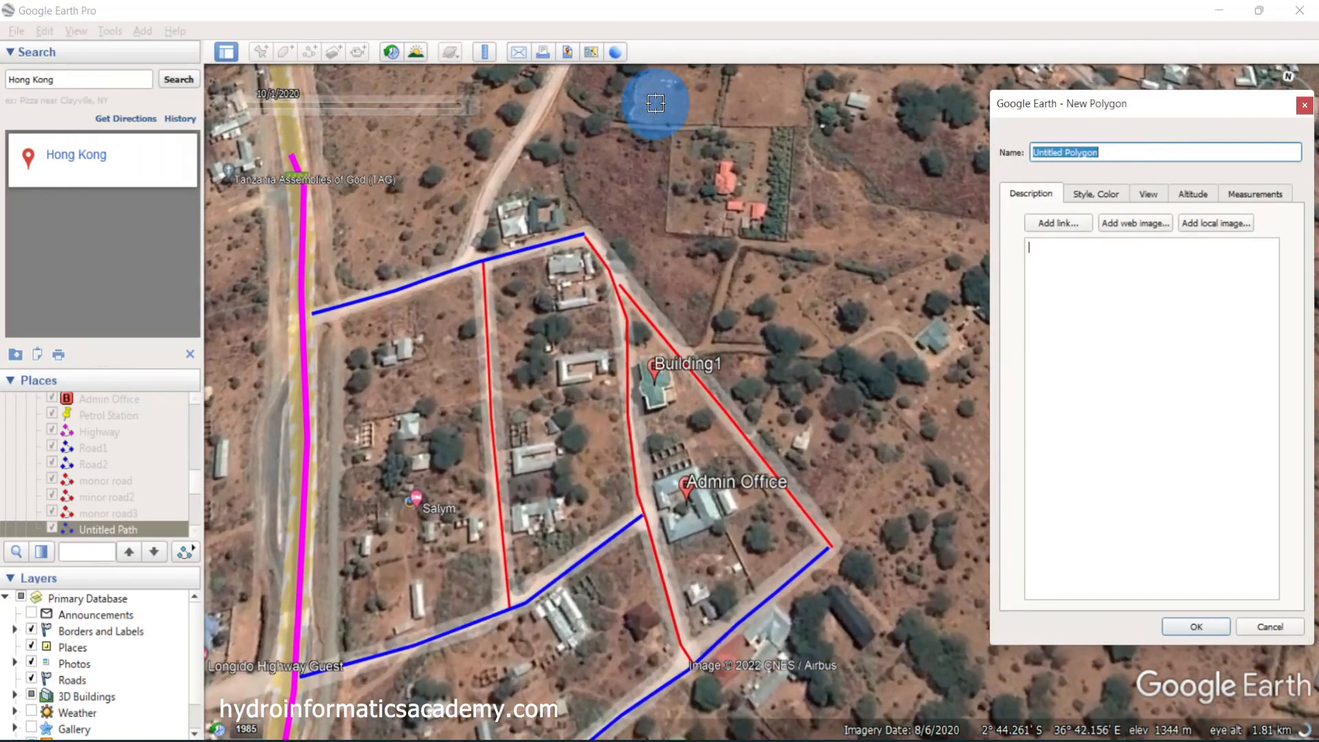
scroll(684, 120, up, 1)
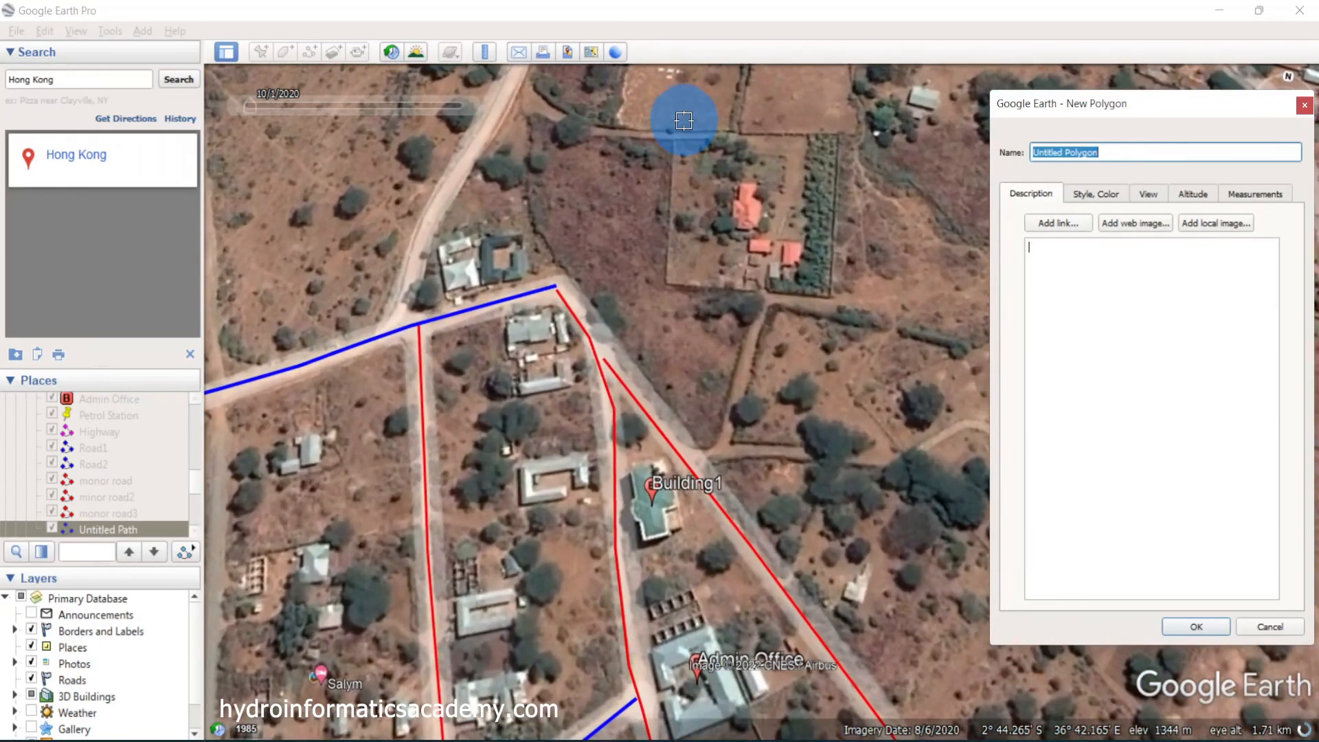
click(674, 140)
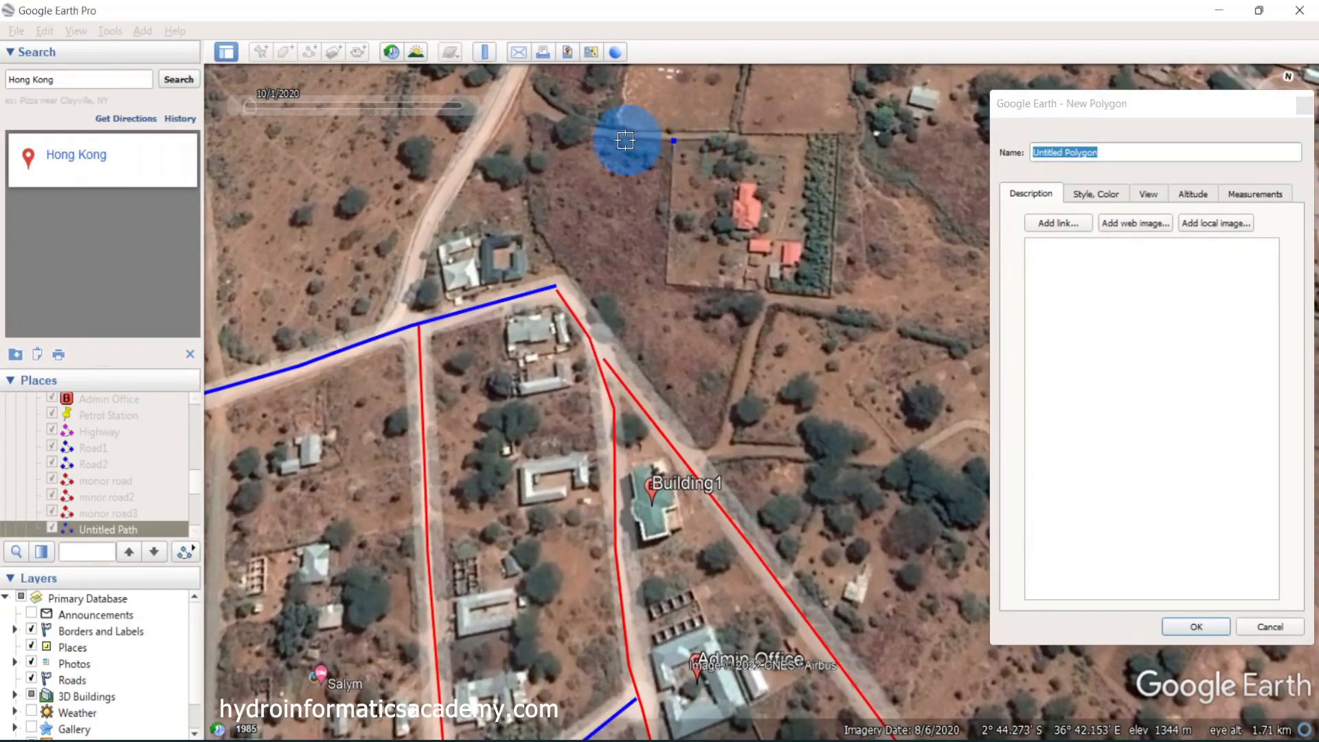
click(588, 139)
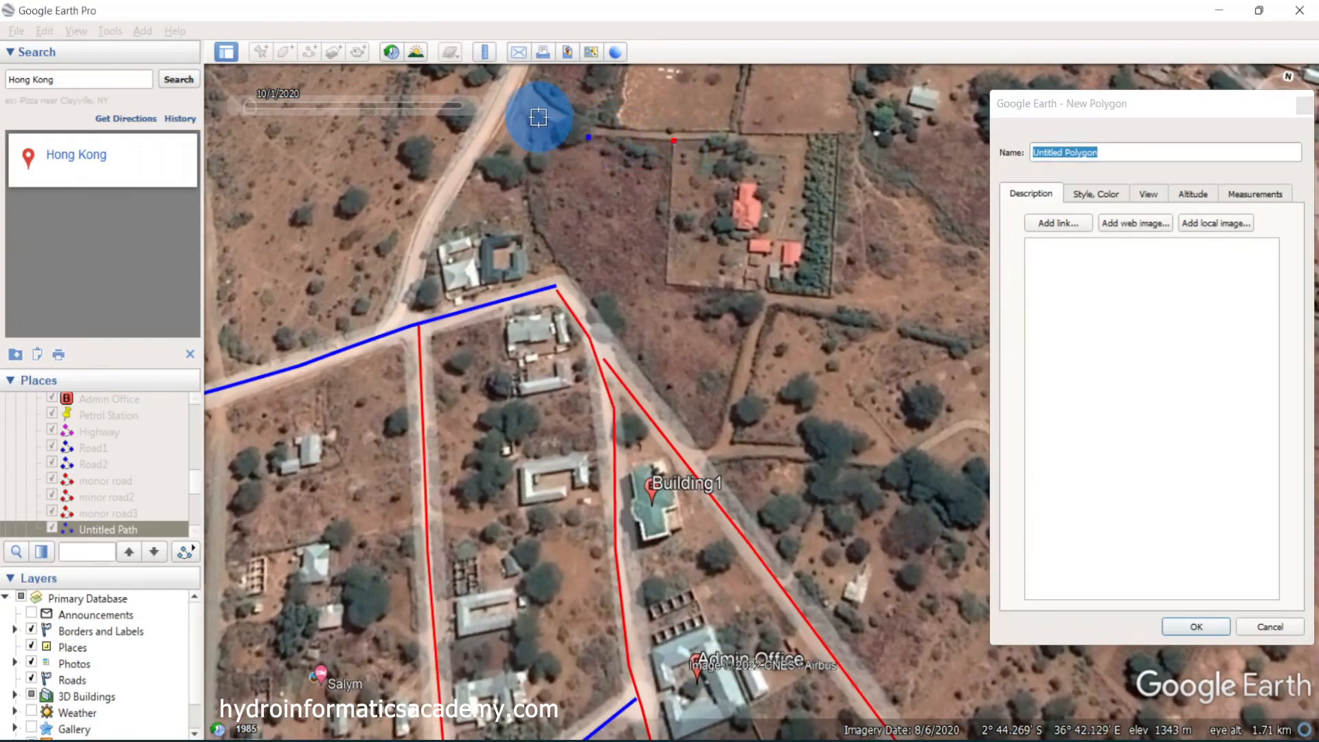
click(532, 115)
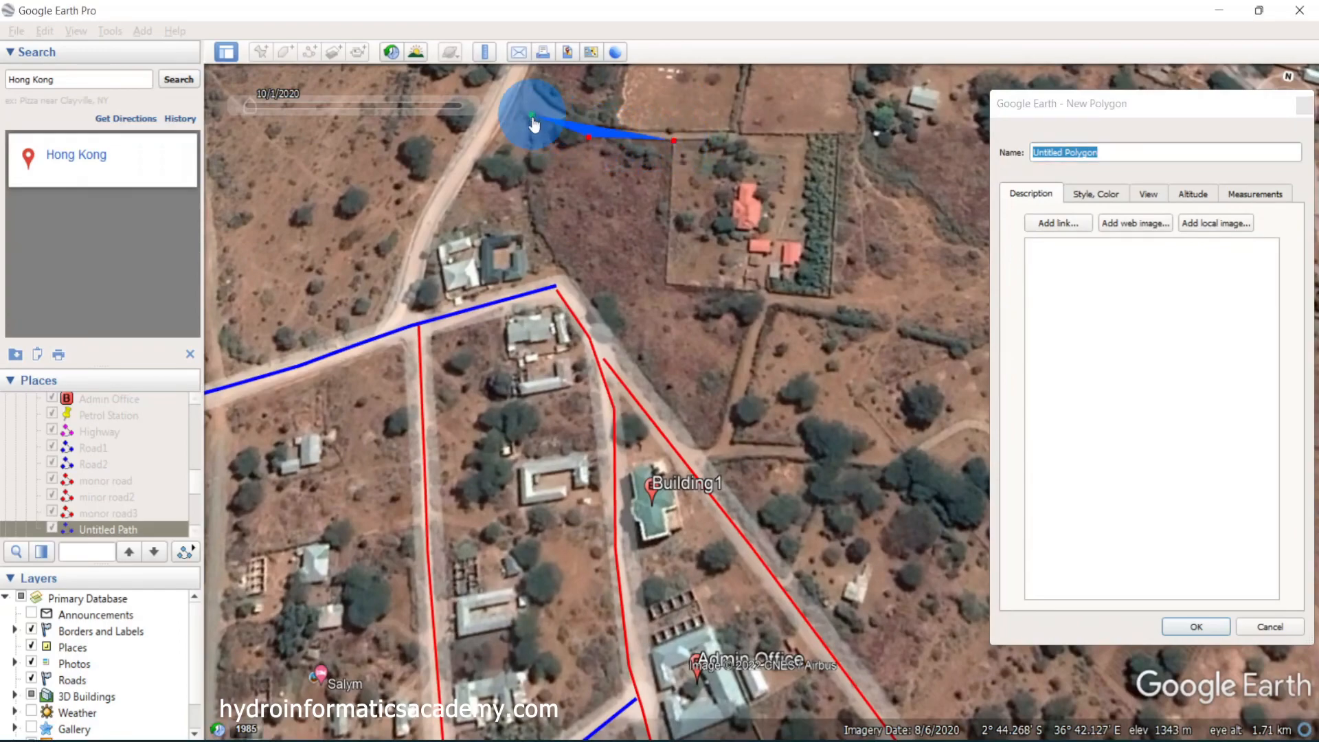
click(532, 215)
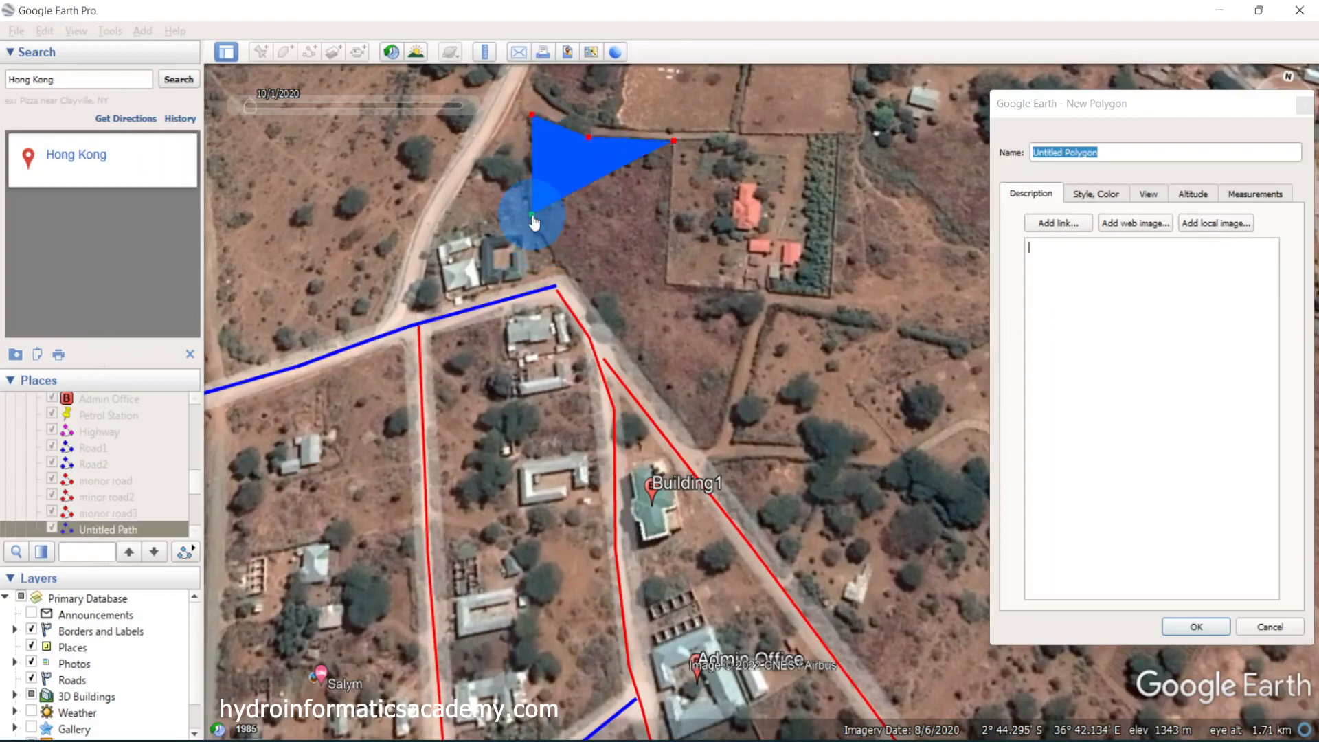
click(565, 267)
click(635, 357)
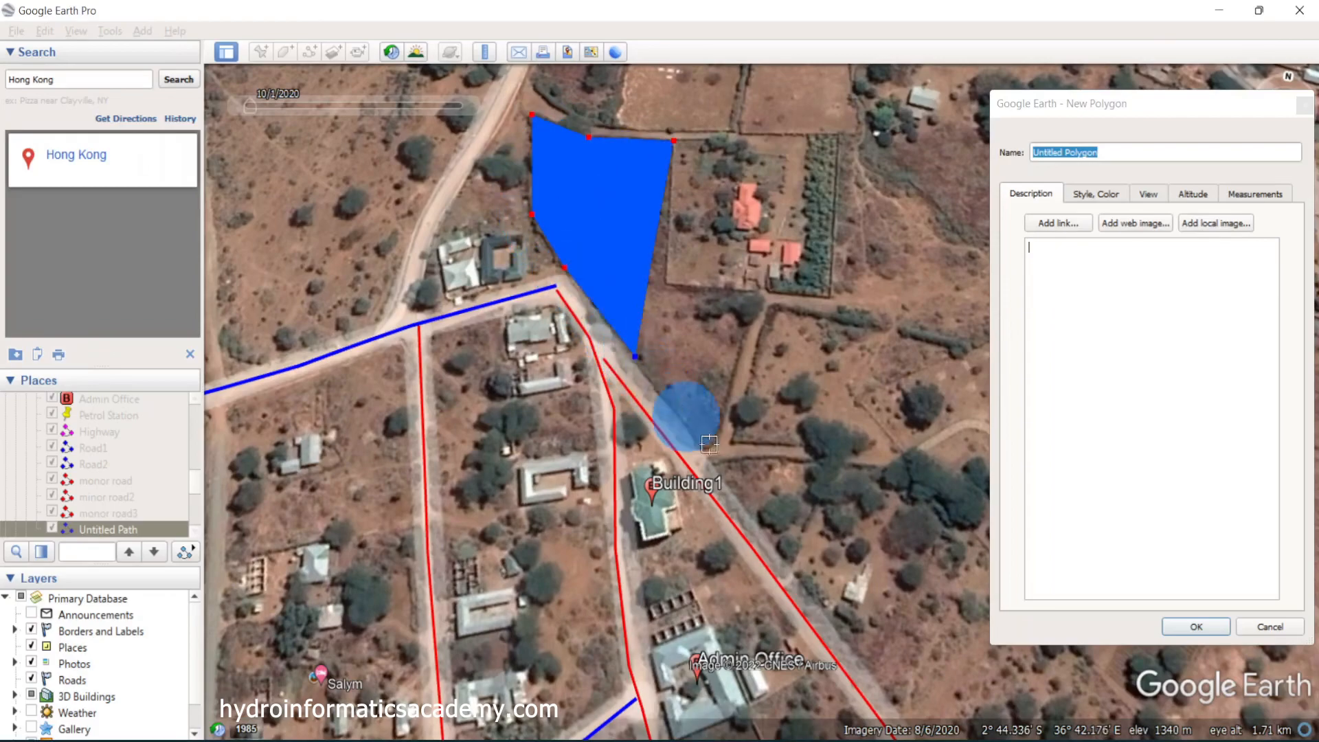
Continue the polygon around the plot's southern tip, up its east edge and back along the south side of the fenced compound
click(701, 451)
click(712, 439)
click(728, 413)
click(742, 347)
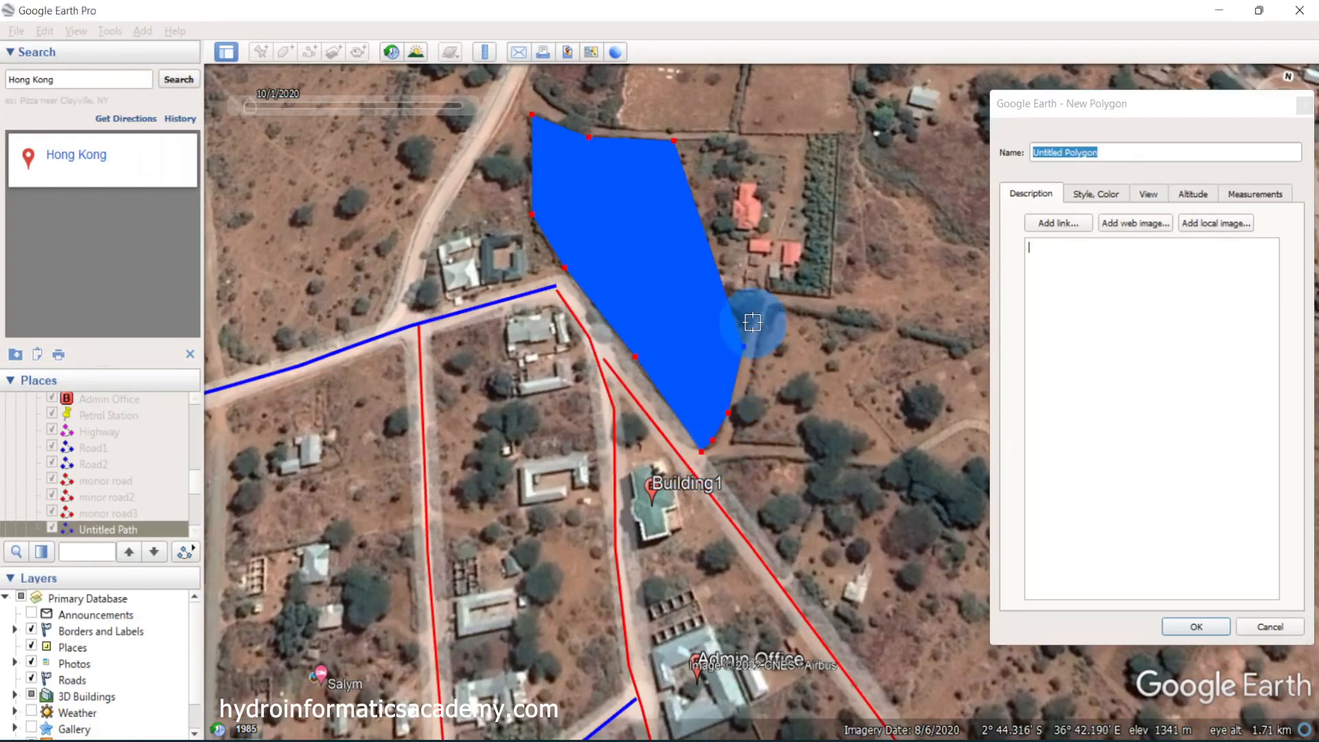
drag(762, 302, 688, 269)
click(1116, 199)
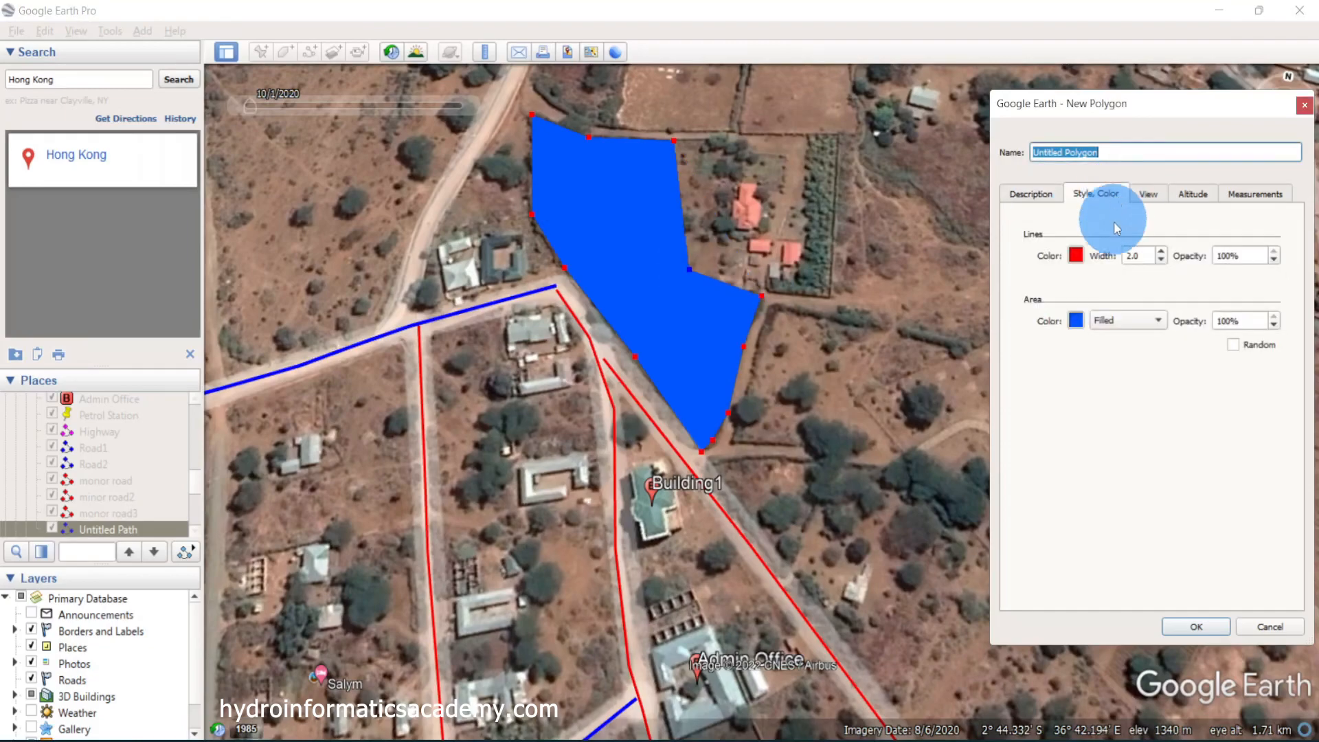
click(1075, 321)
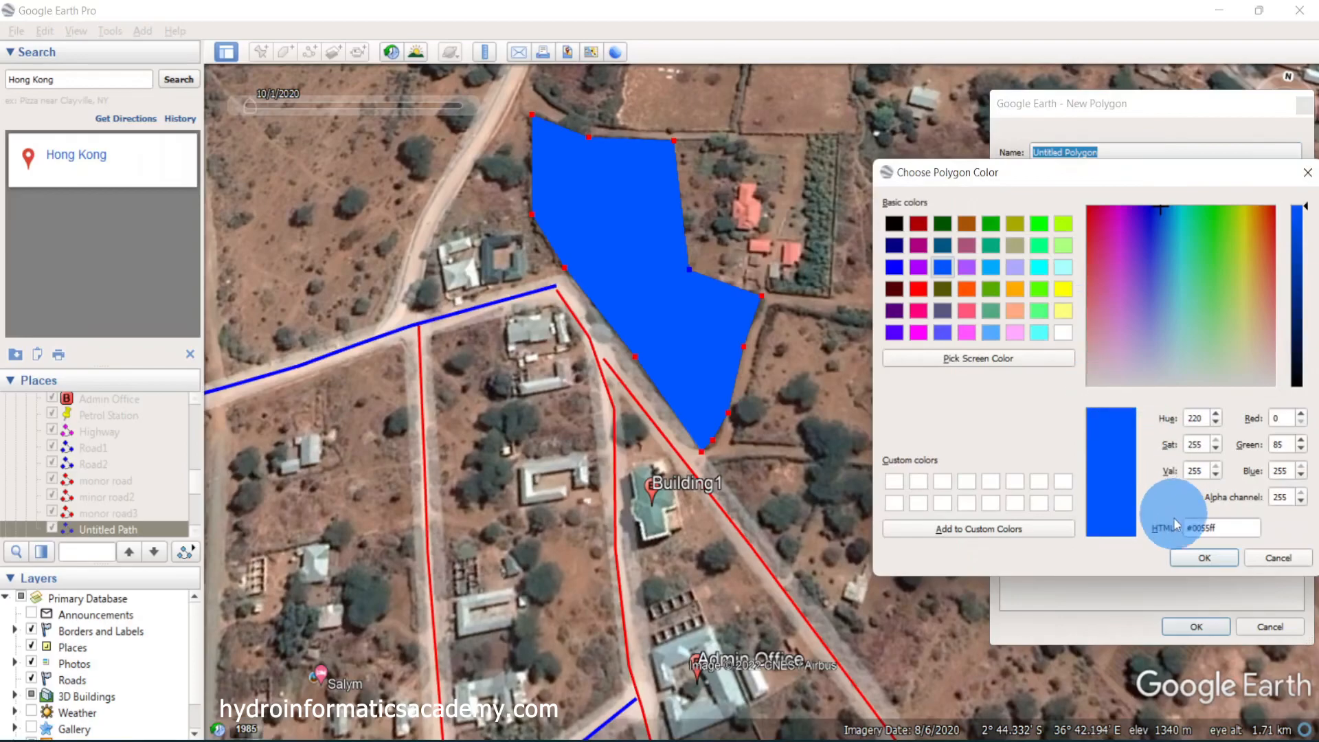
click(1275, 567)
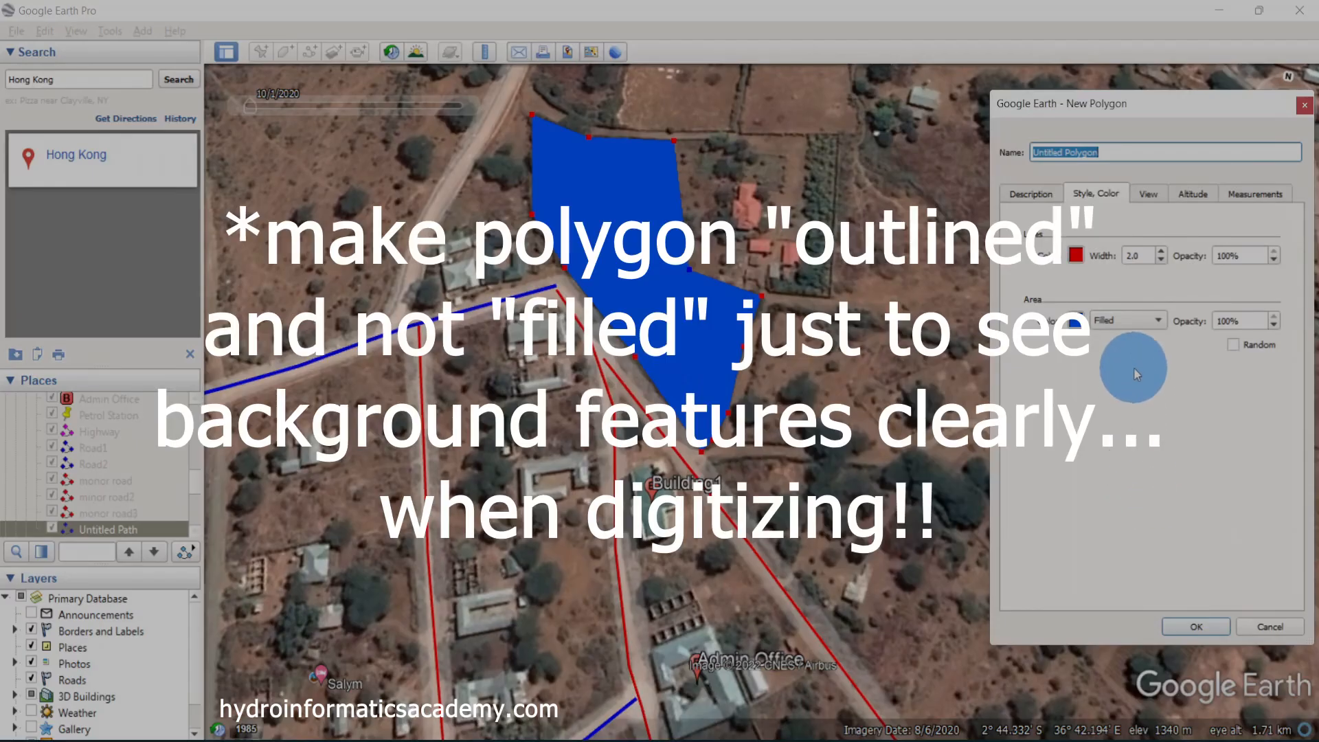
Set the new polygon's area style to Outlined and move its inner corner west onto the fenced compound's southwest corner
click(1139, 338)
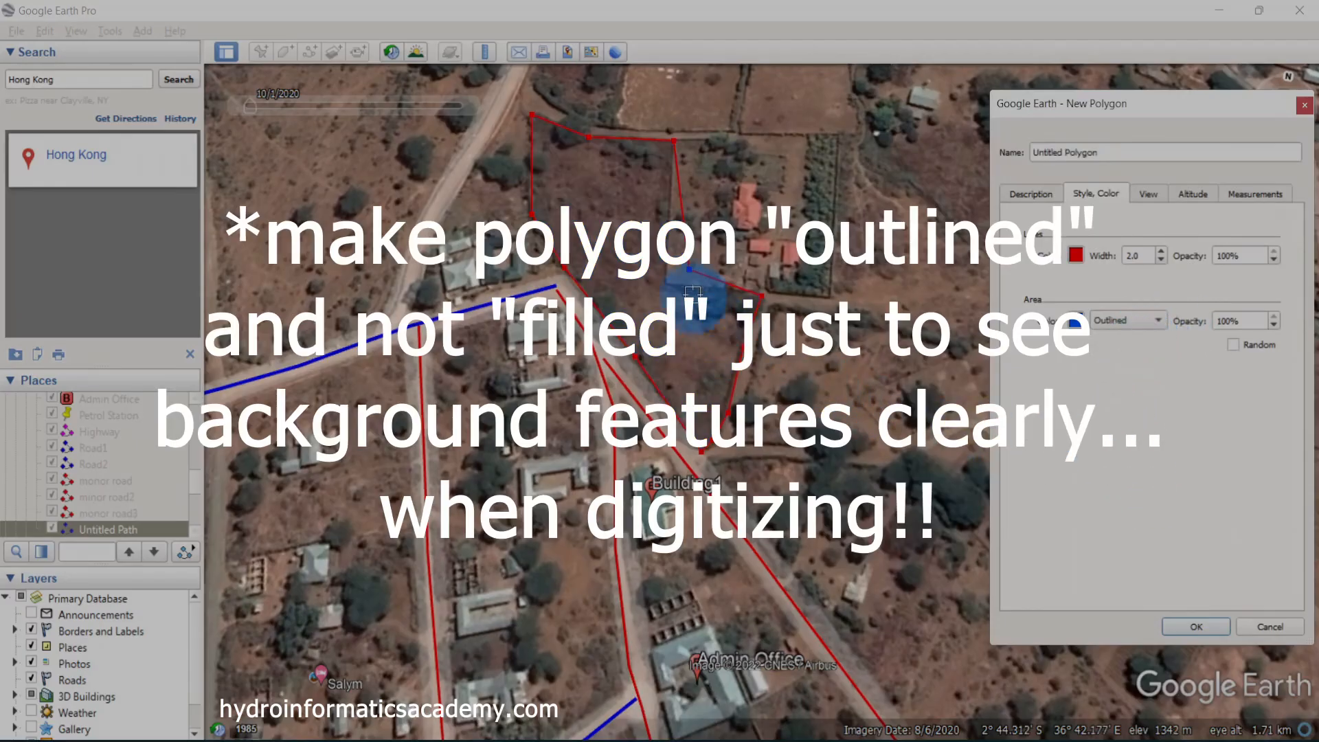
drag(692, 277, 673, 283)
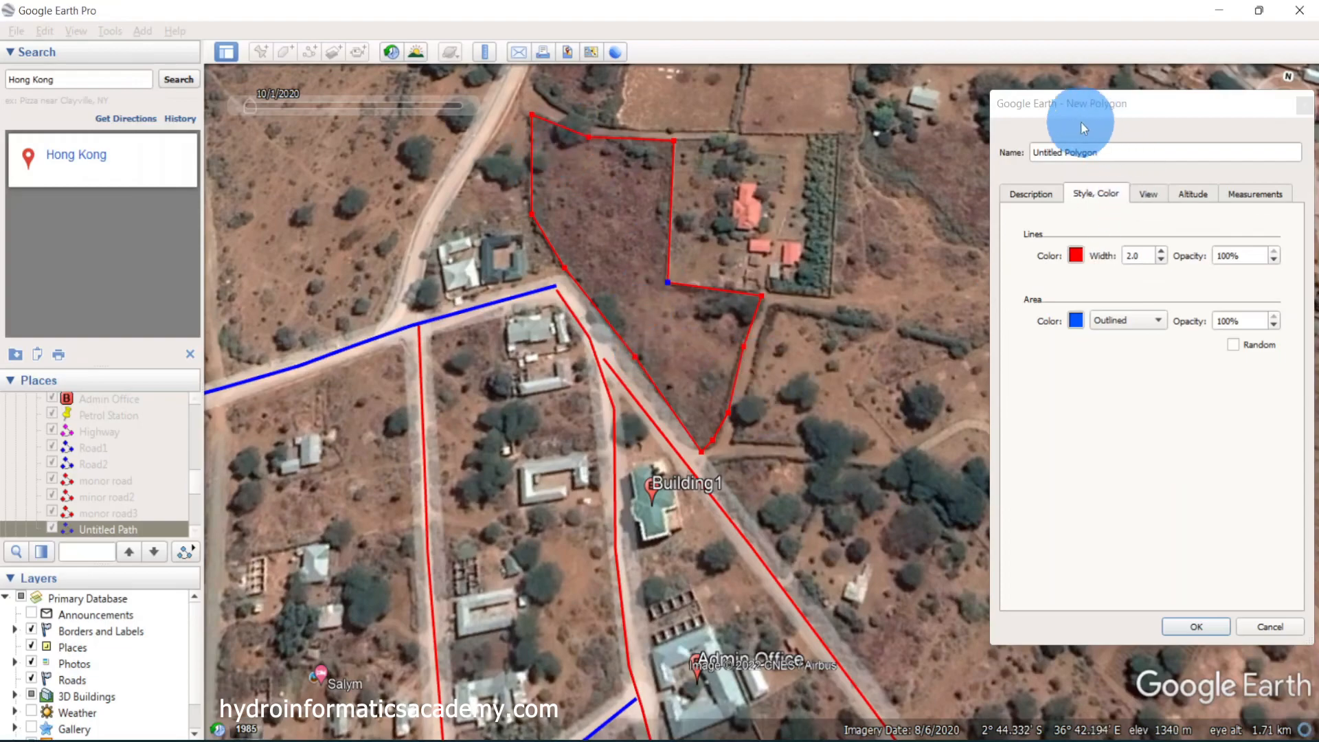
Name the new polygon reserved_area
click(1105, 148)
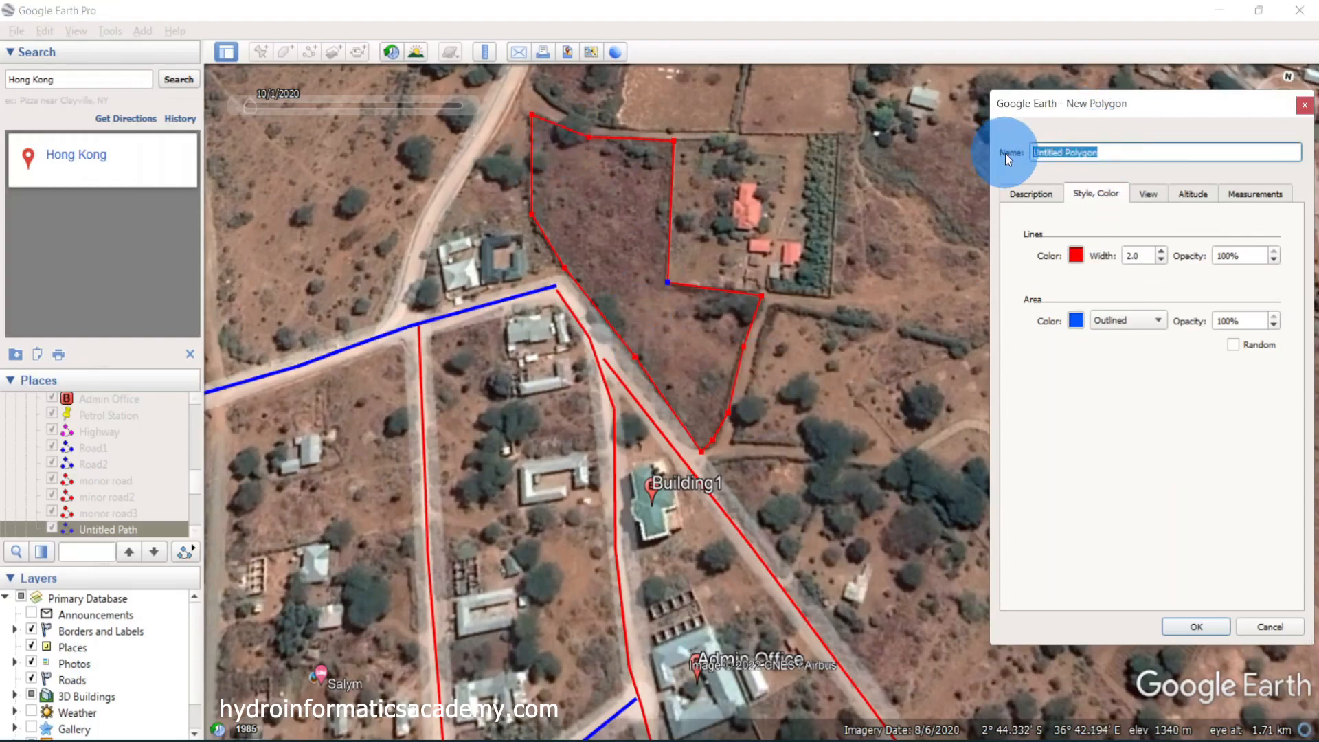
text(reservr)
key(BackSpace)
text(ed ar)
key(BackSpace)
key(BackSpace)
key(BackSpace)
text(_area)
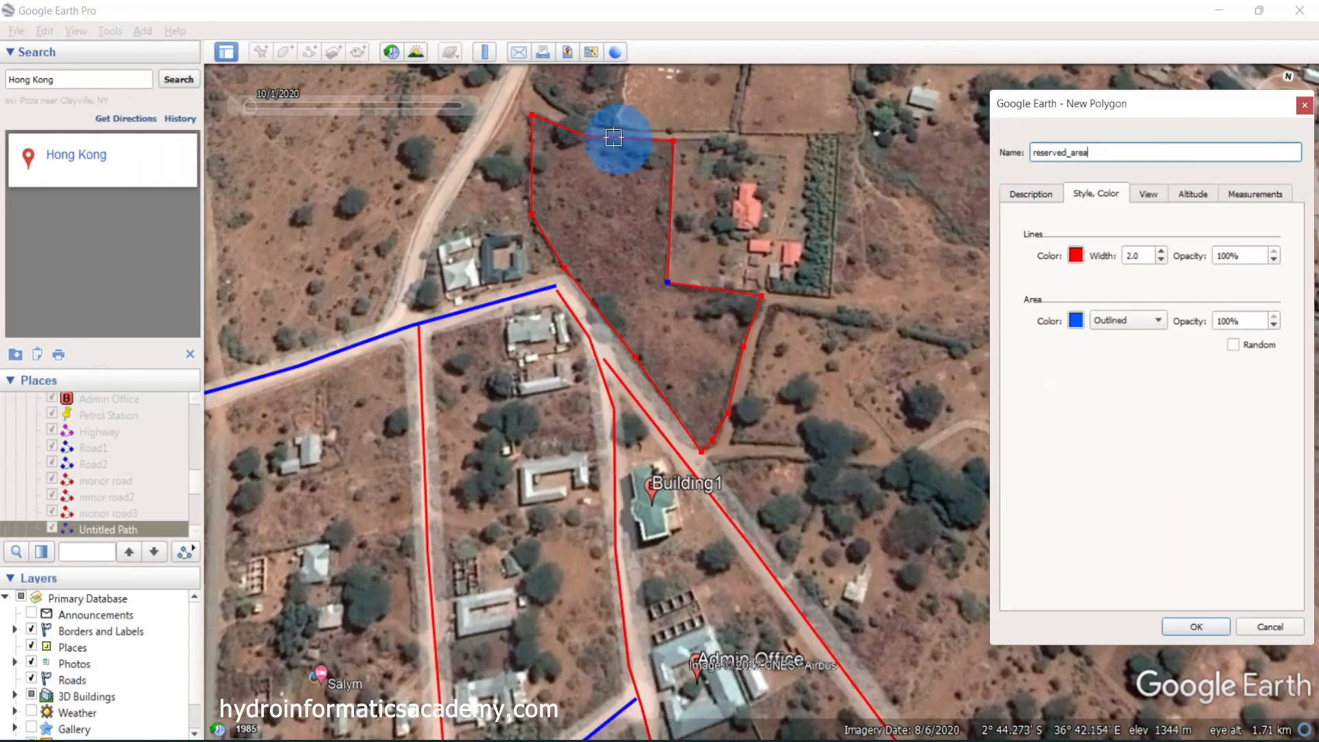
Fine-tune the polygon's vertices along the north edge, at the compound's southwest corner and up the southeast edge to follow the plot boundary
scroll(541, 81, up, 2)
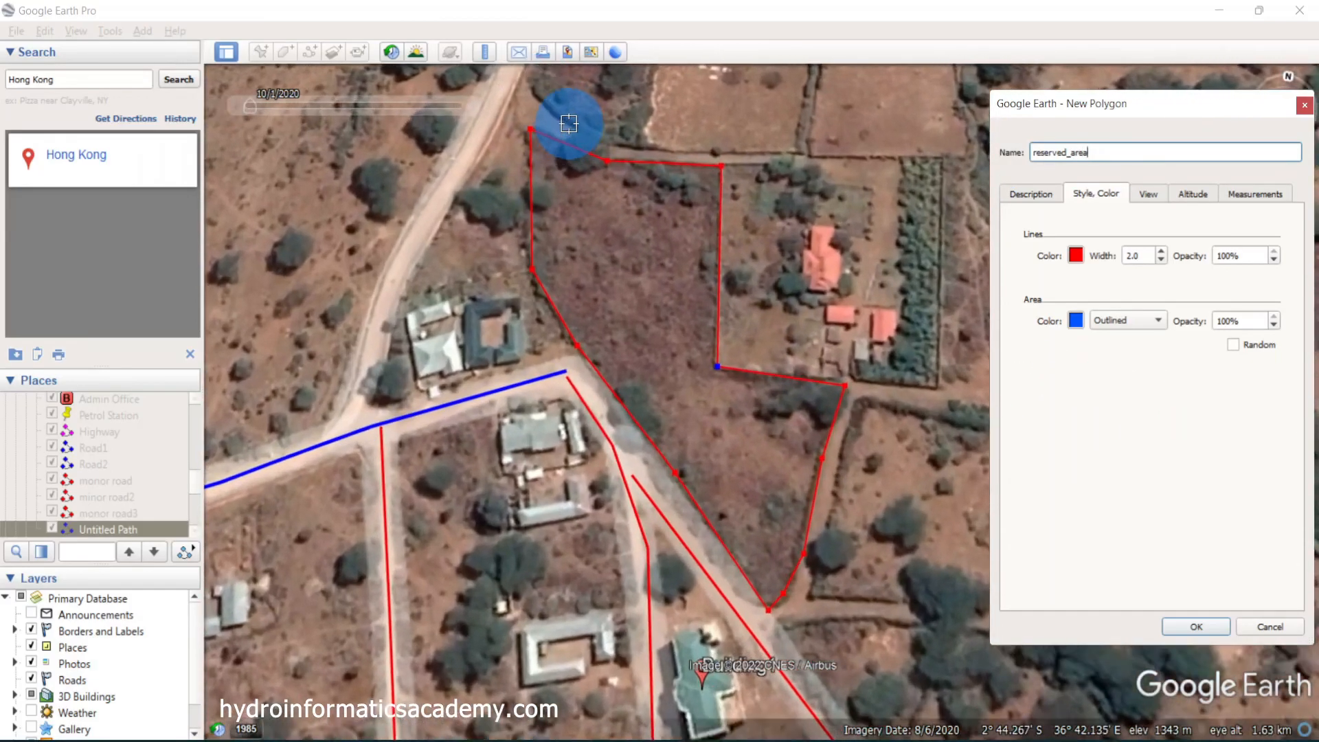
scroll(569, 124, up, 1)
click(521, 132)
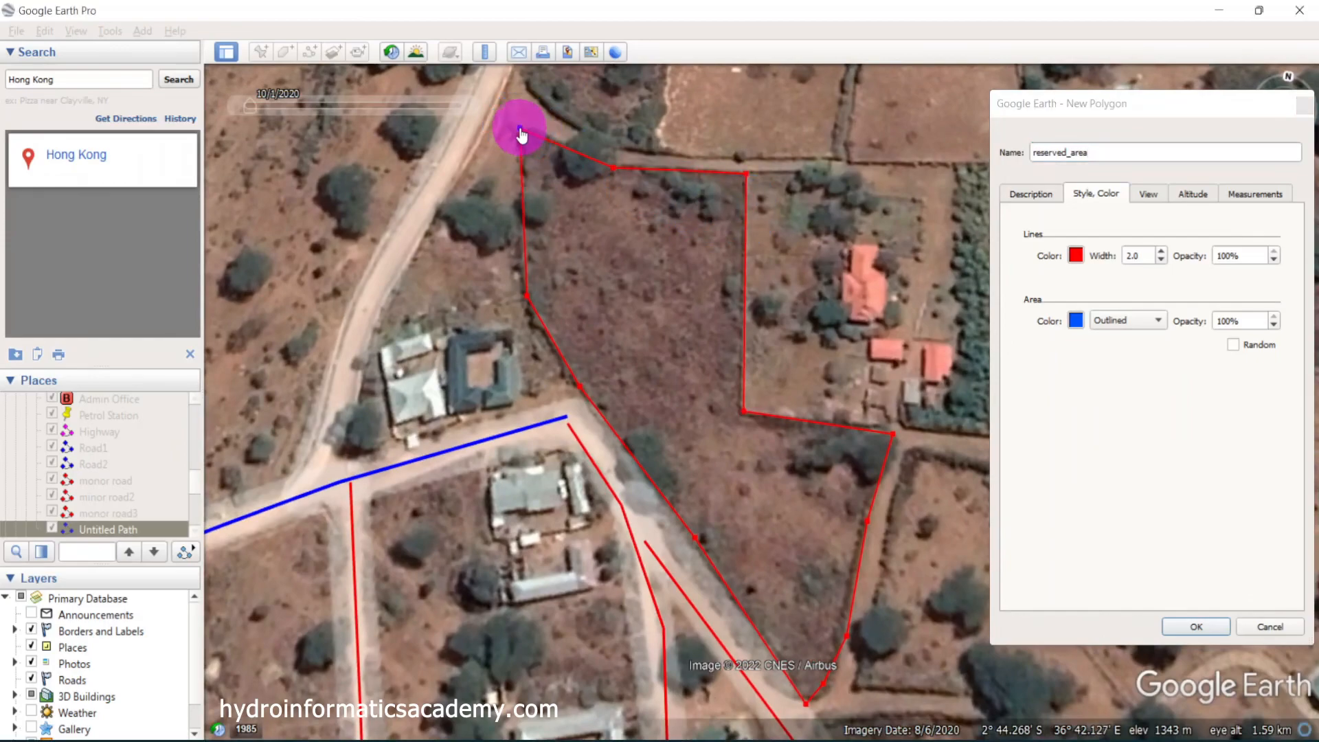
click(614, 168)
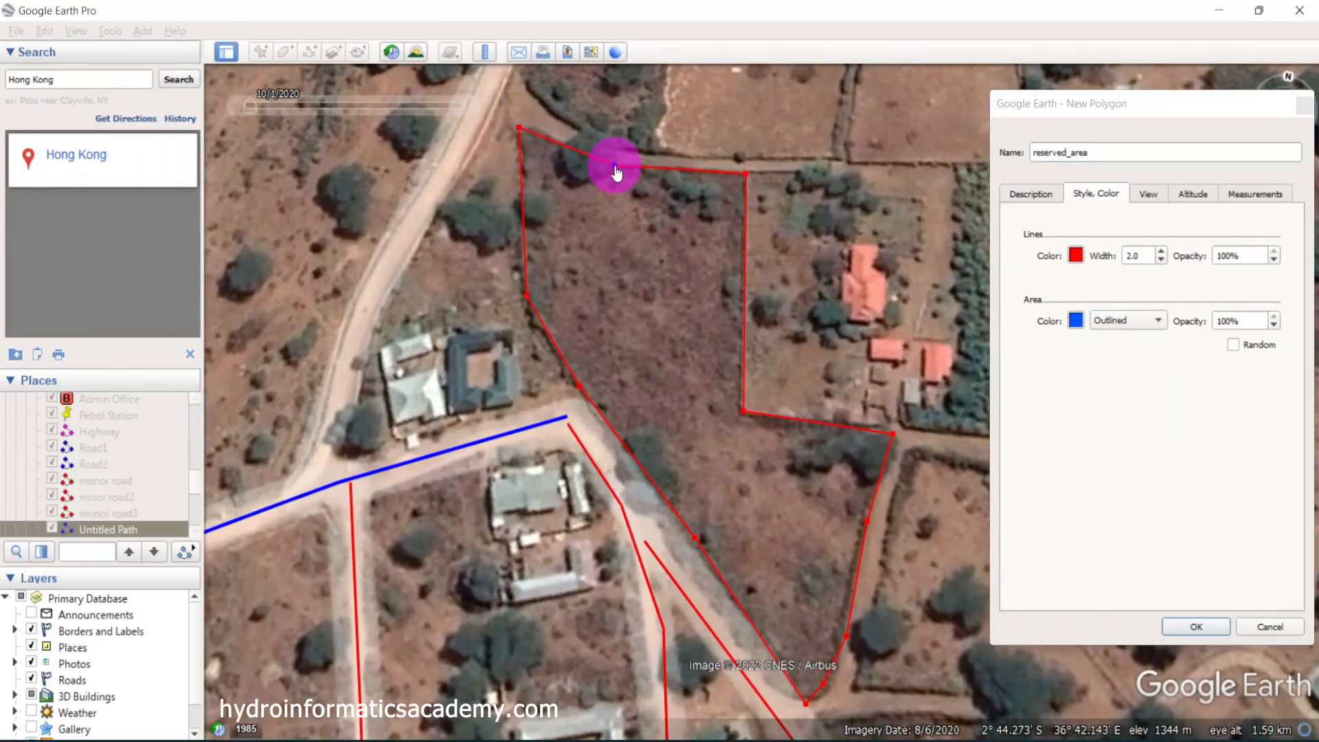
drag(747, 420, 742, 419)
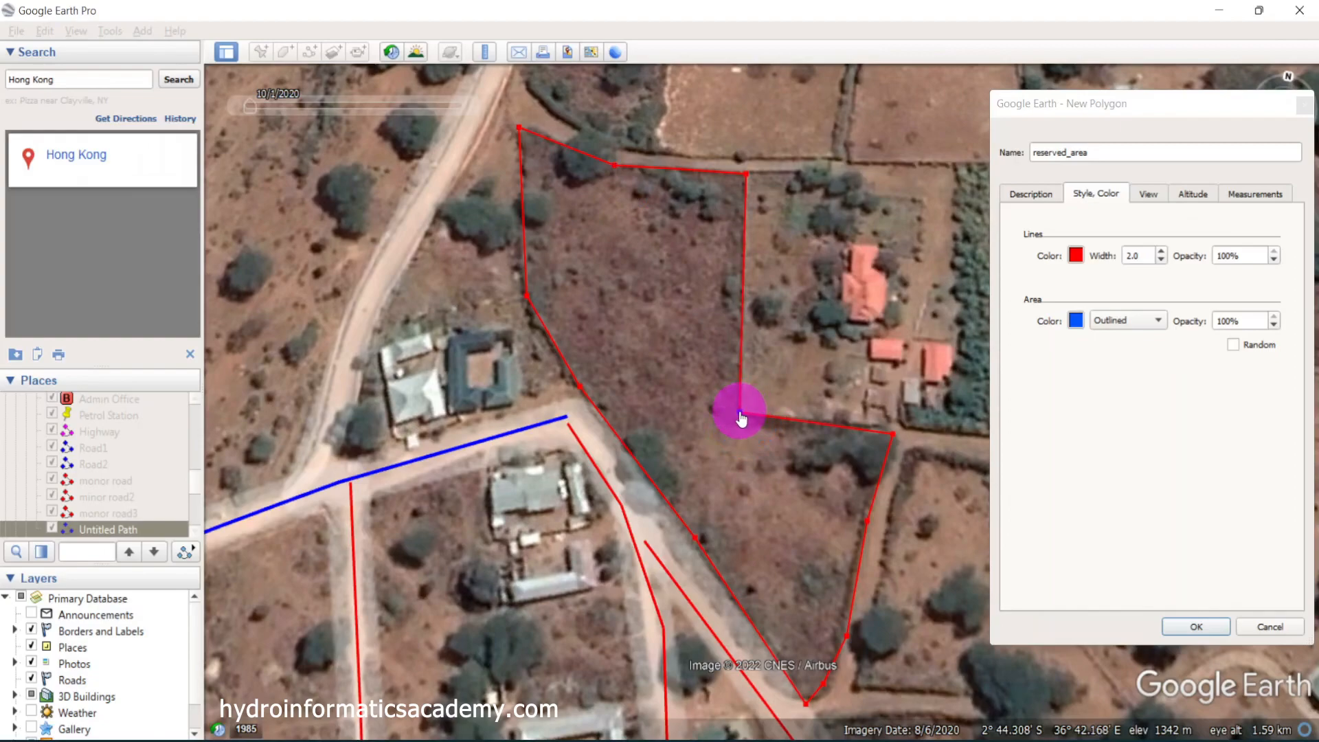
scroll(575, 215, down, 2)
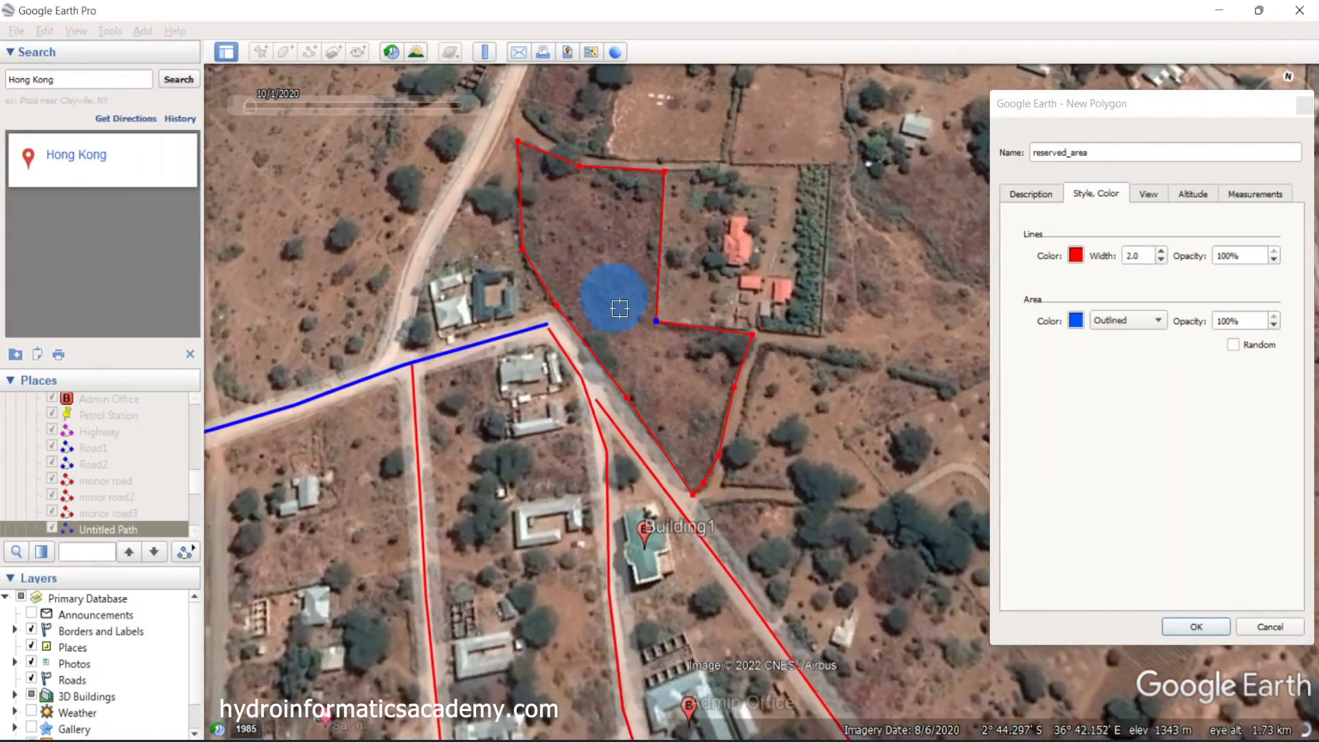
click(704, 487)
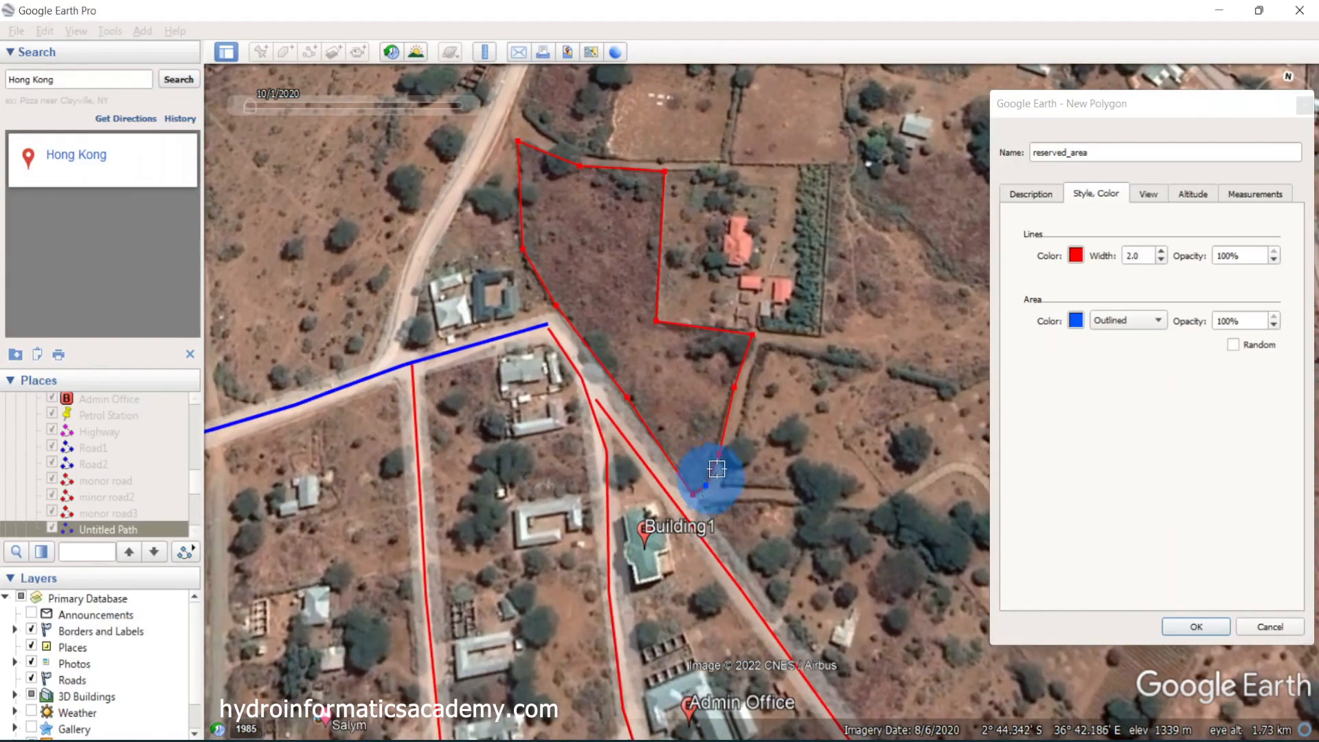
click(713, 455)
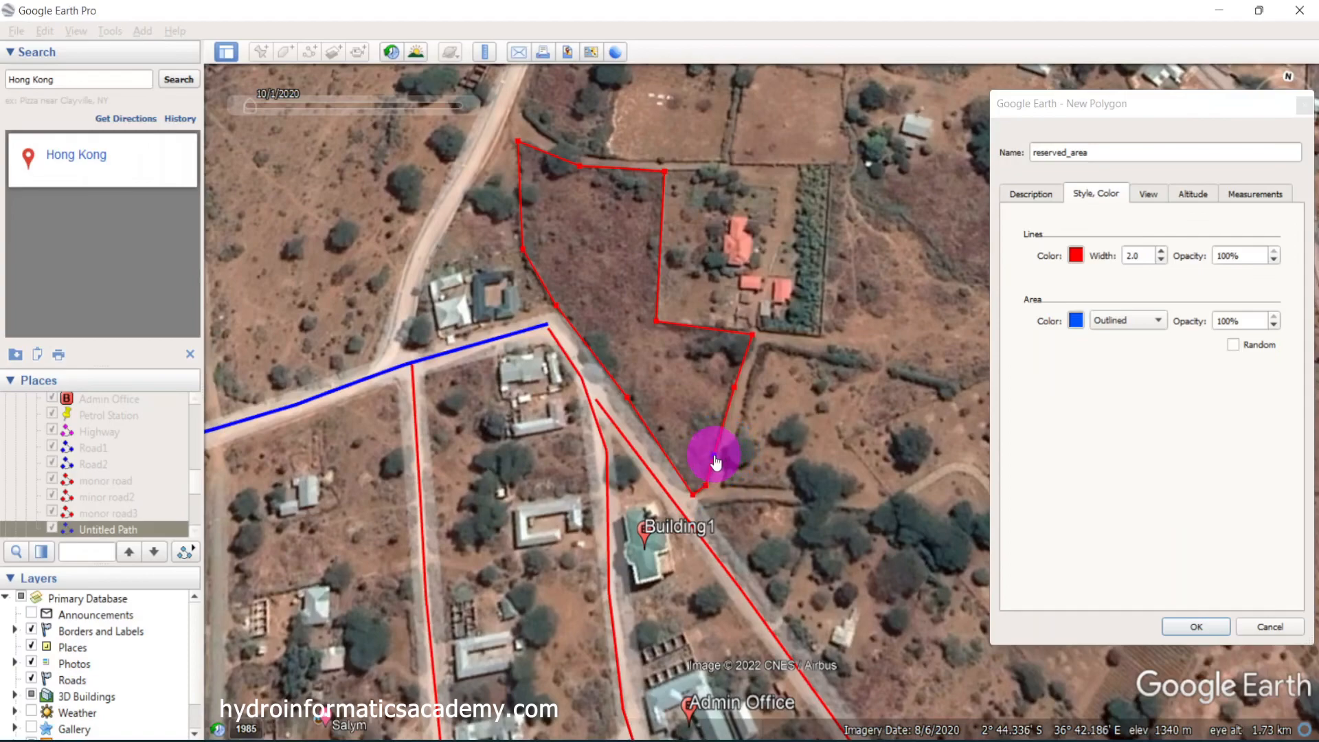
click(735, 387)
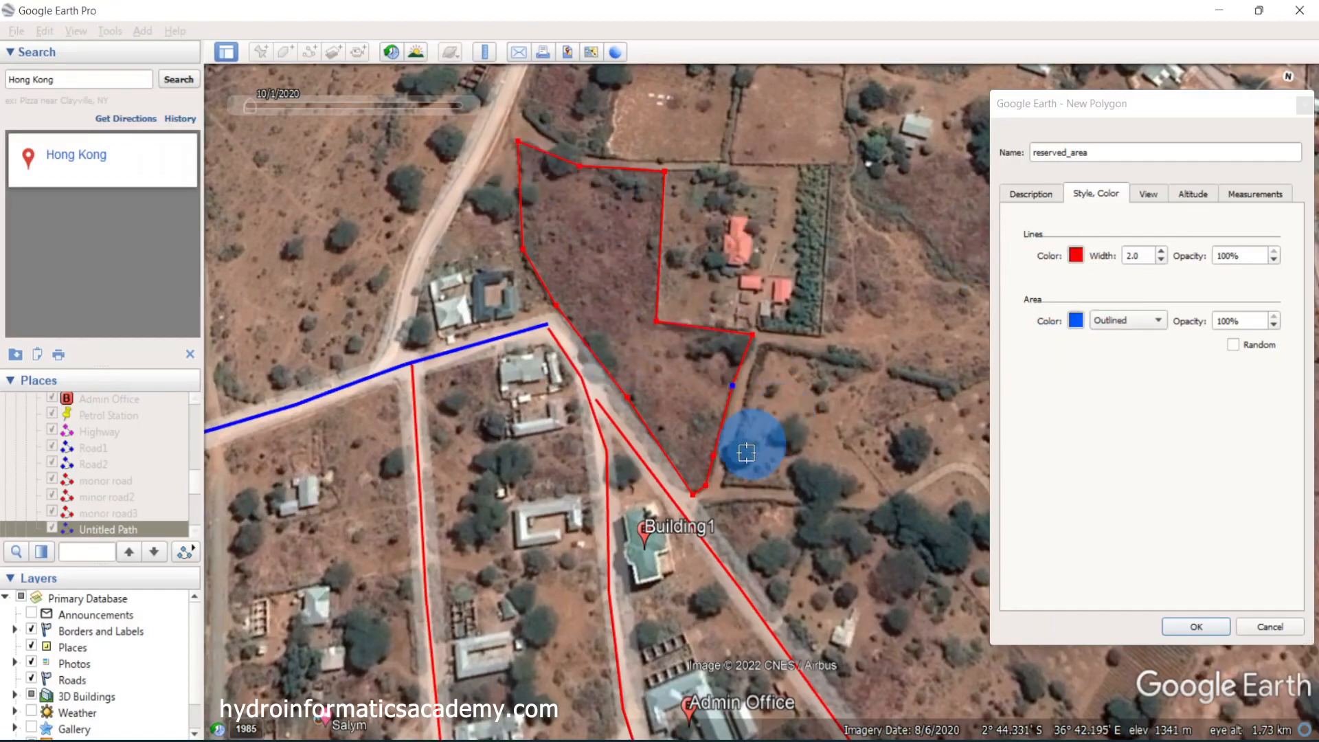
Set the polygon's area style to Filled+Outlined, and check the line color choices without changing the color
click(1137, 327)
click(1136, 320)
click(1149, 338)
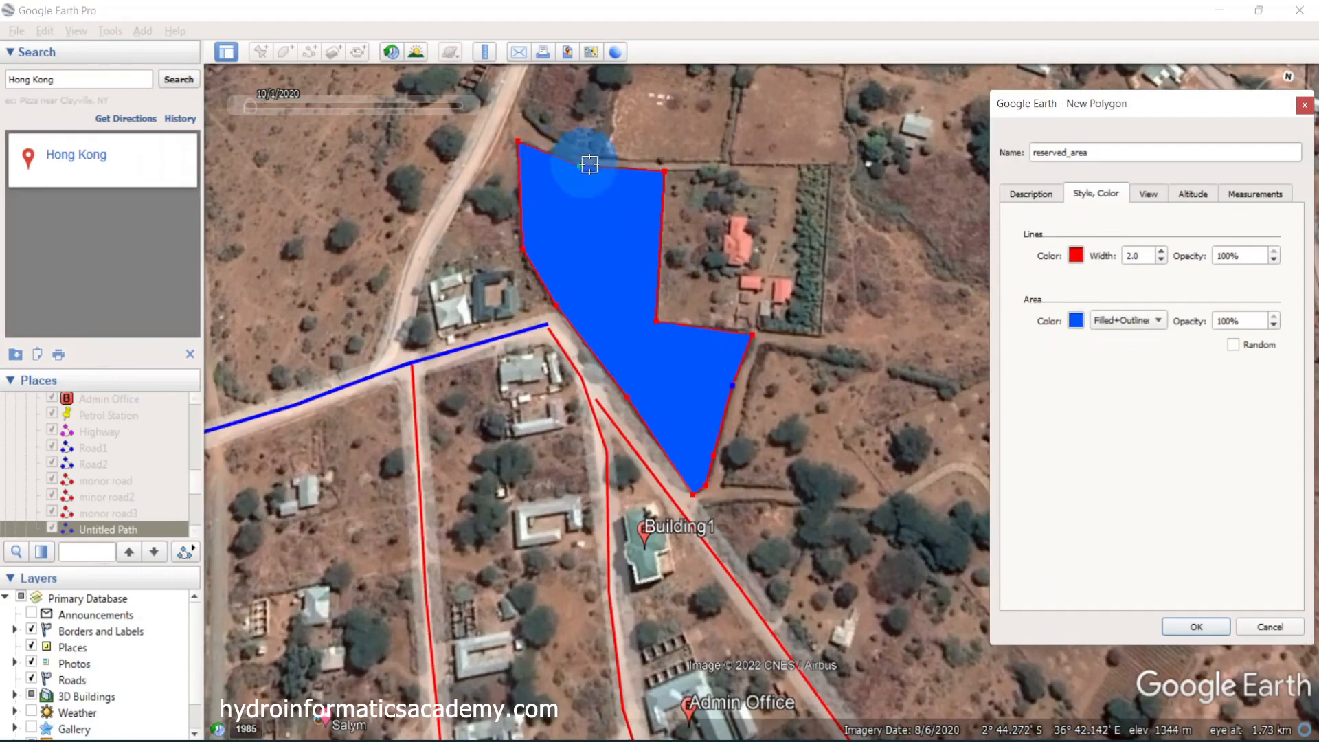
click(1076, 256)
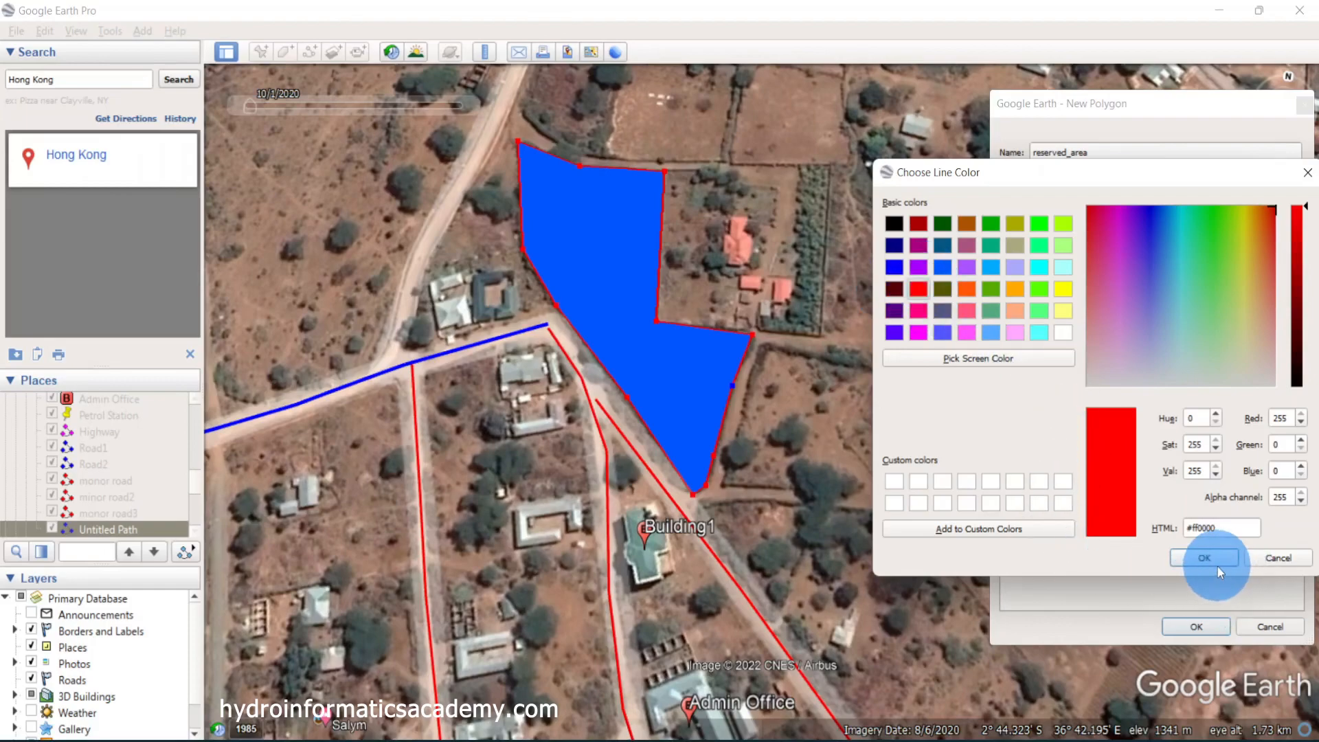
click(1261, 554)
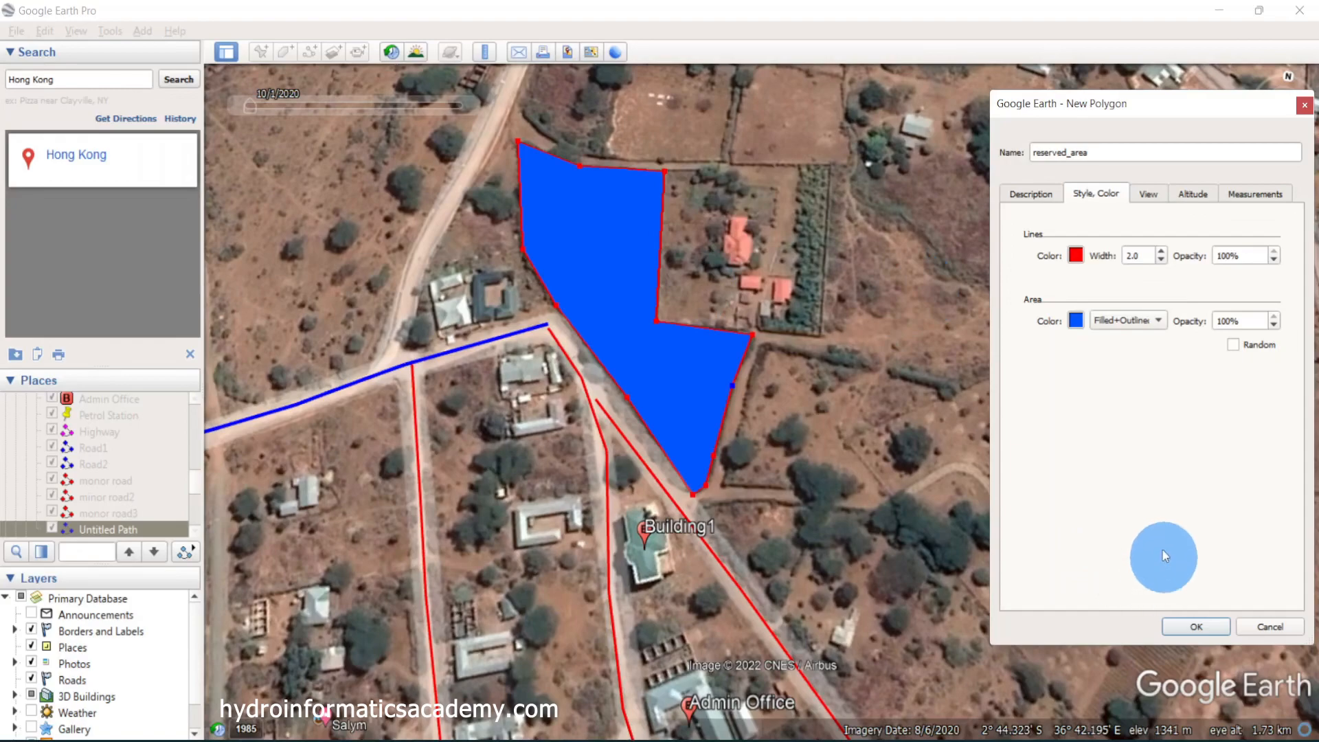
Change the polygon's name to reserved_area1 and save it
click(1101, 156)
text(1)
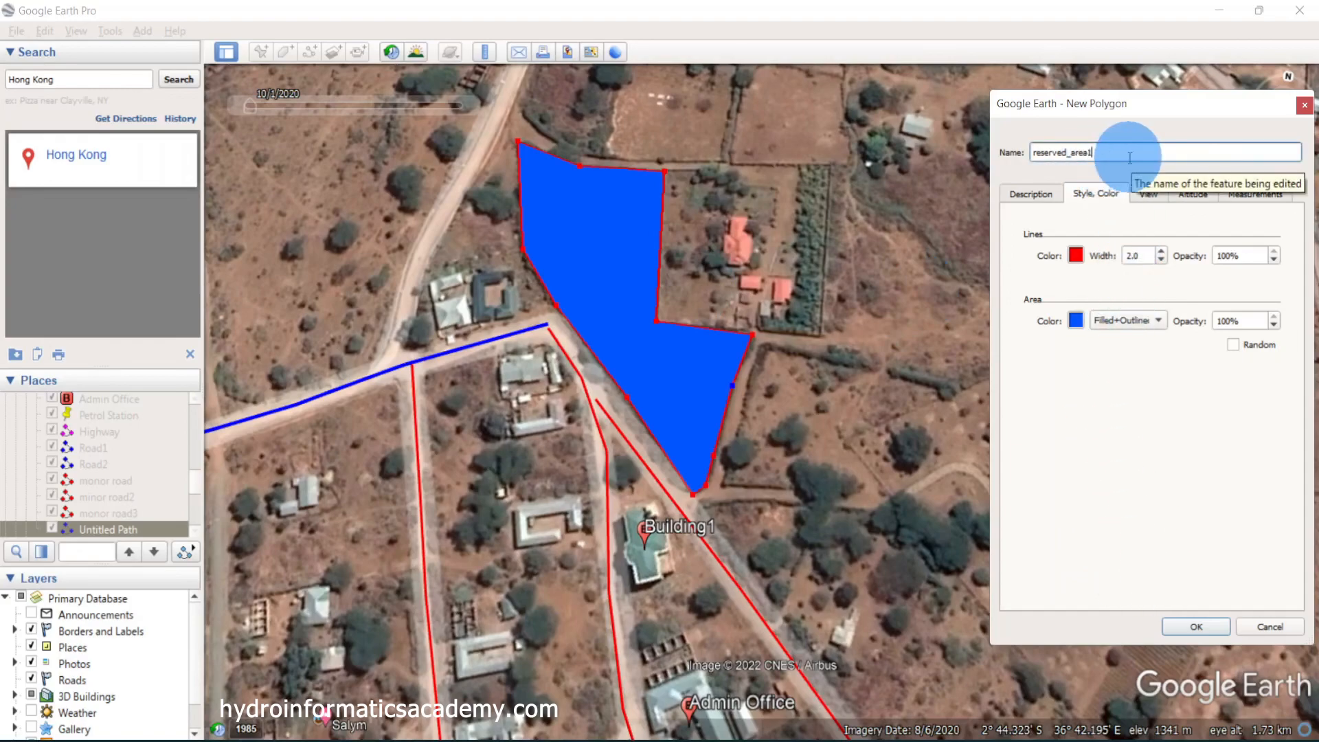
click(1196, 627)
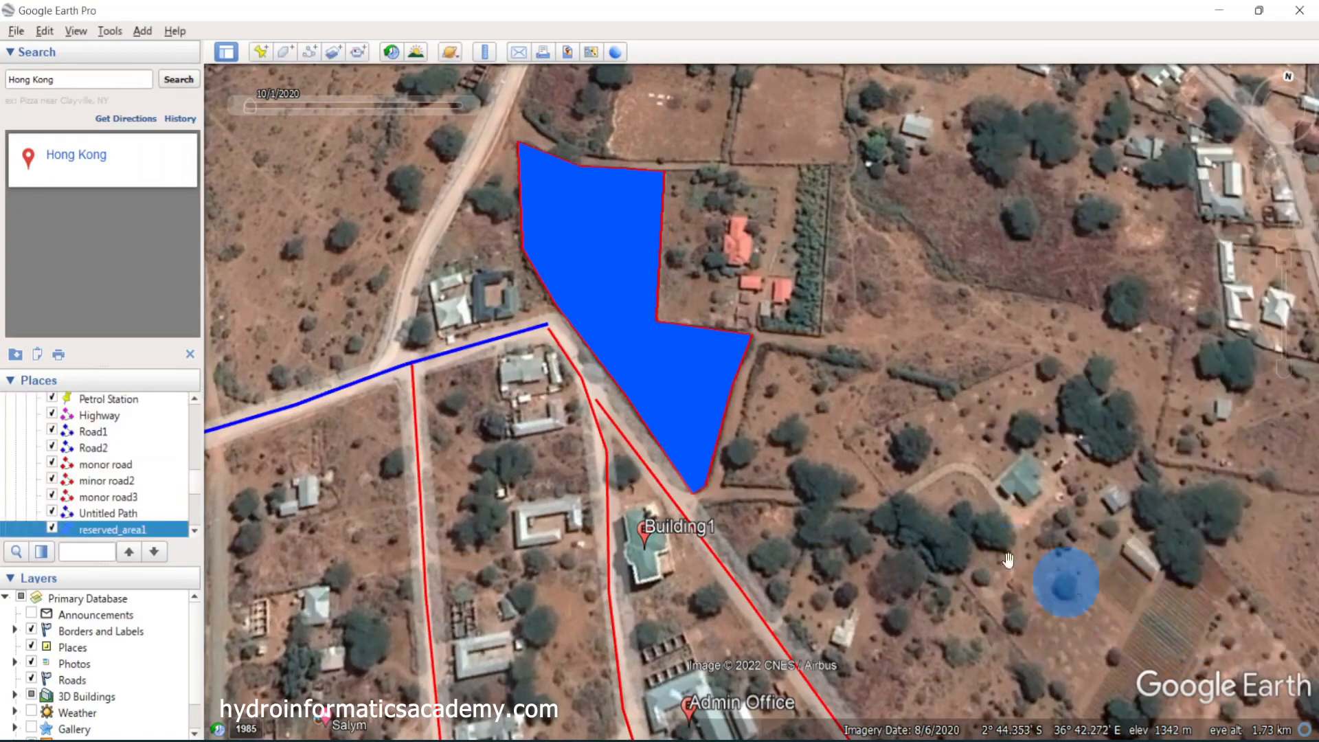
Locate reserved_area1 within the Project 1 folder and fly to it
scroll(107, 486, up, 5)
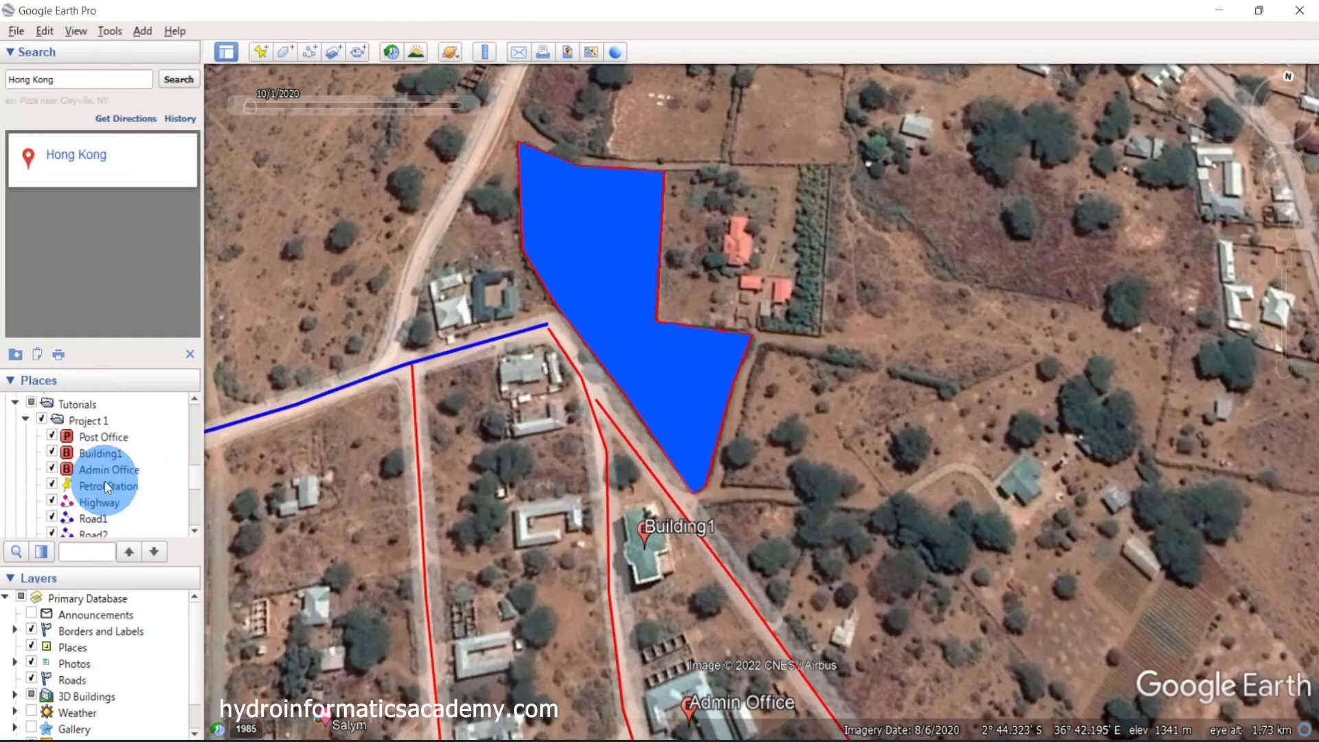
click(97, 466)
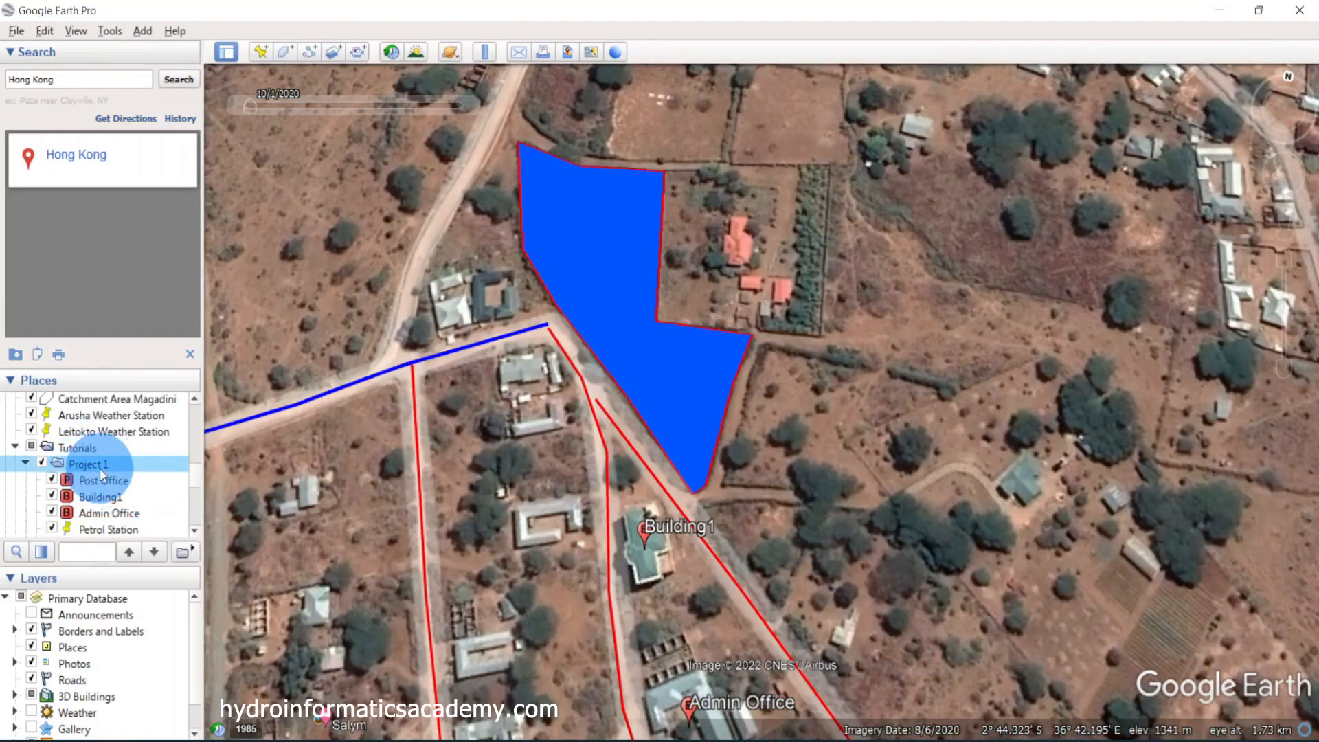
scroll(102, 468, down, 5)
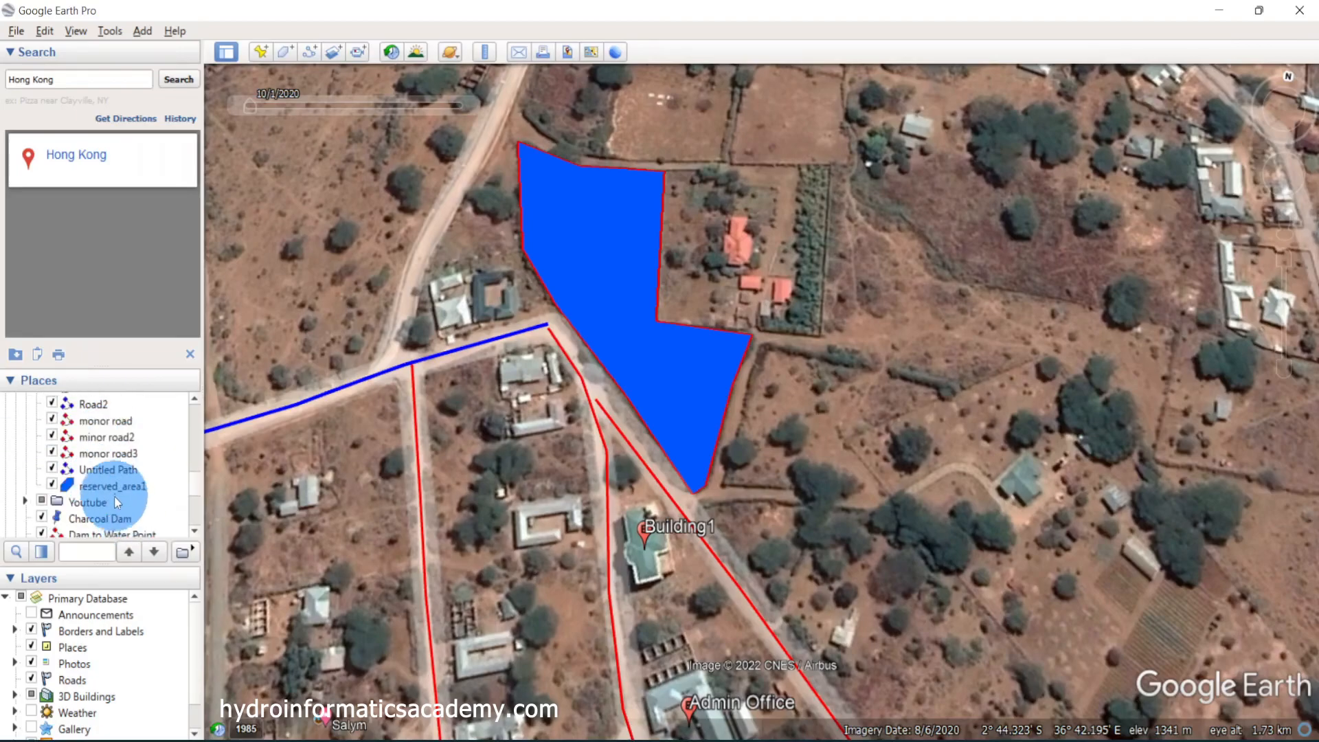
double_click(56, 485)
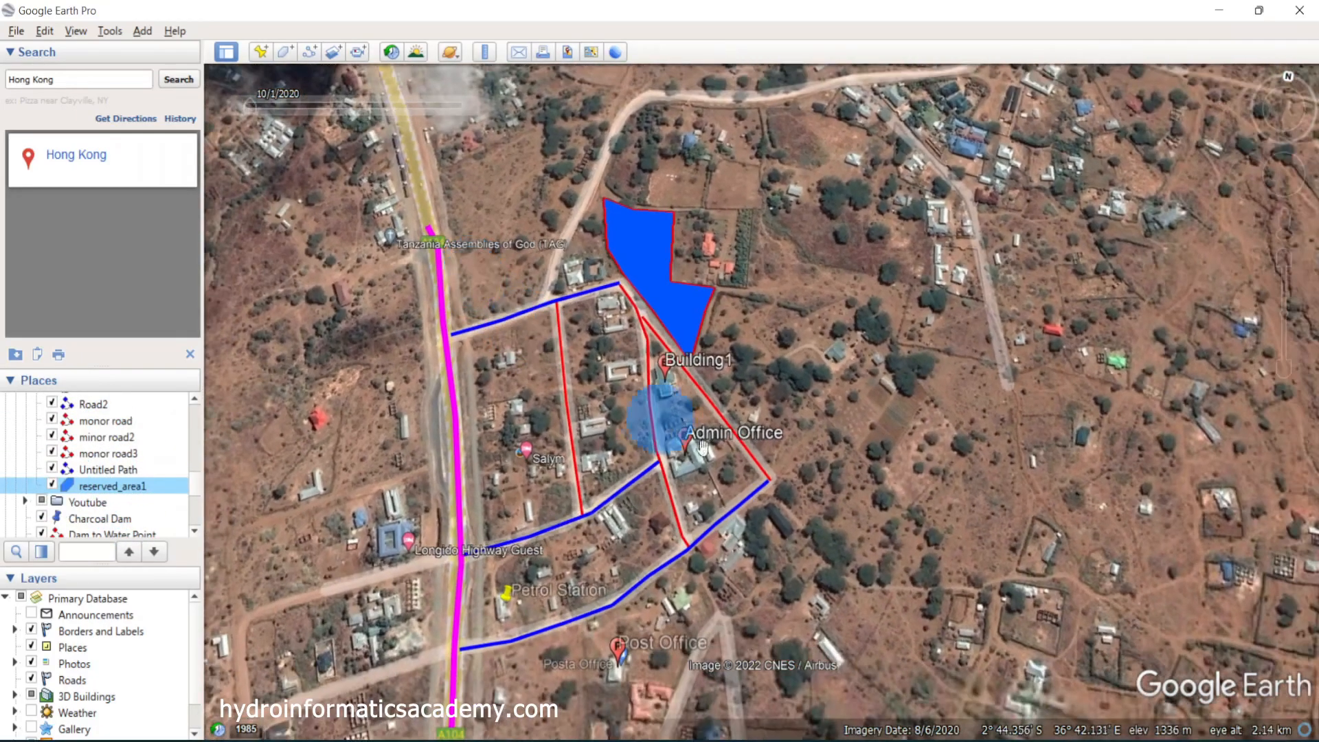
Examine the mapped highway, roads, placemarks and reserved area across the Project 1 site
scroll(650, 598, up, 1)
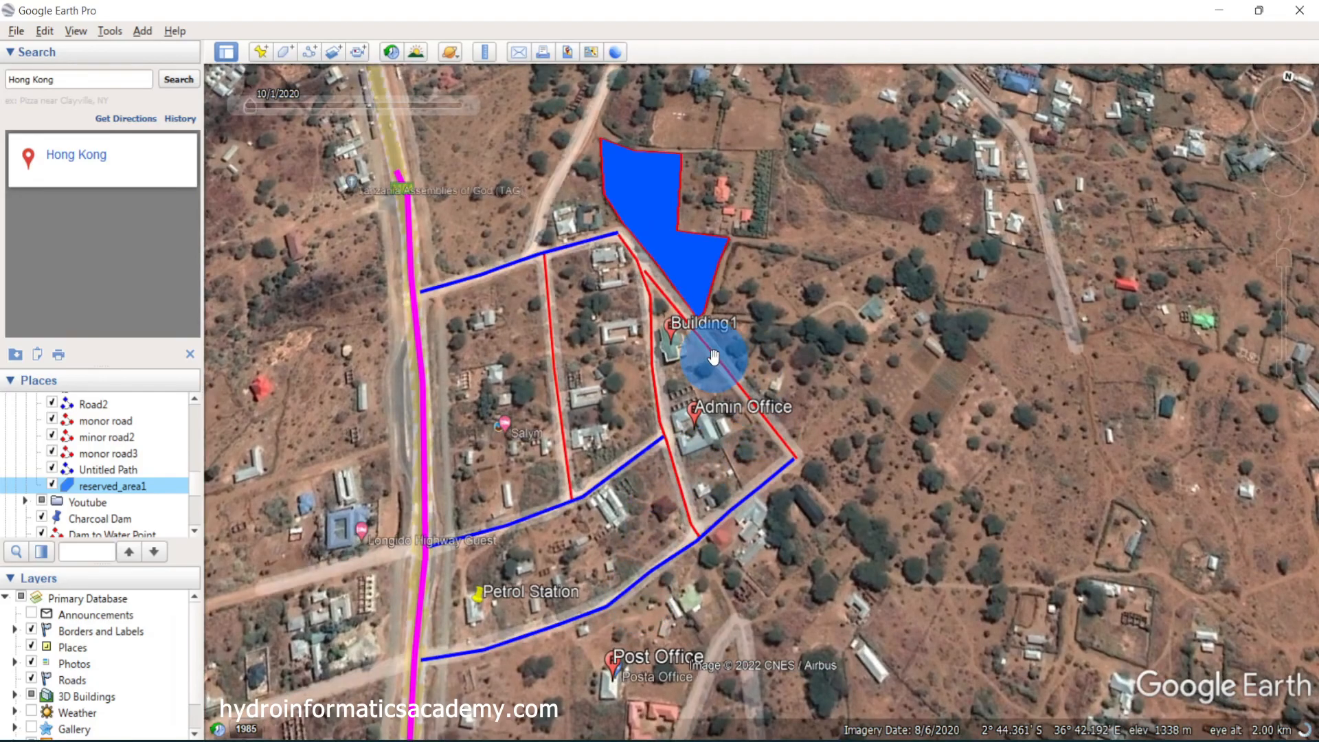
scroll(686, 375, up, 1)
scroll(927, 413, down, 2)
scroll(502, 406, up, 2)
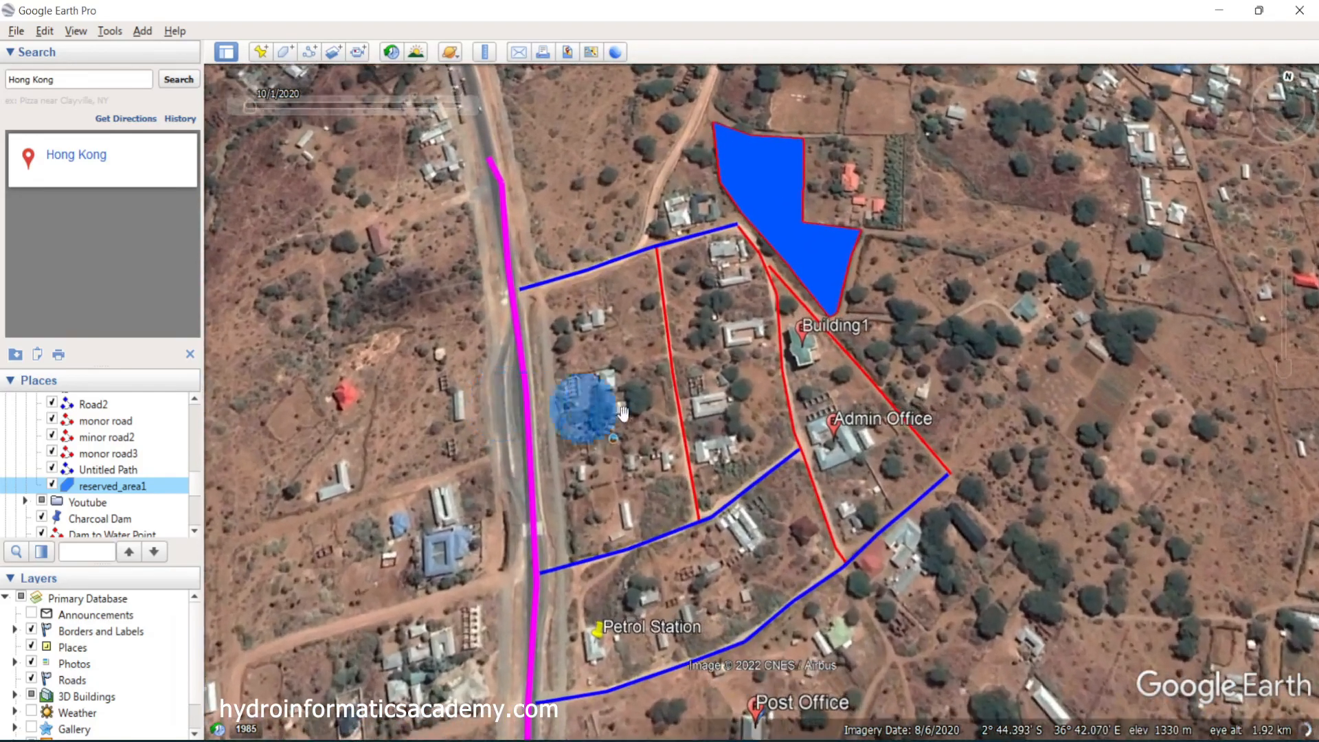
scroll(772, 416, up, 2)
scroll(489, 513, down, 1)
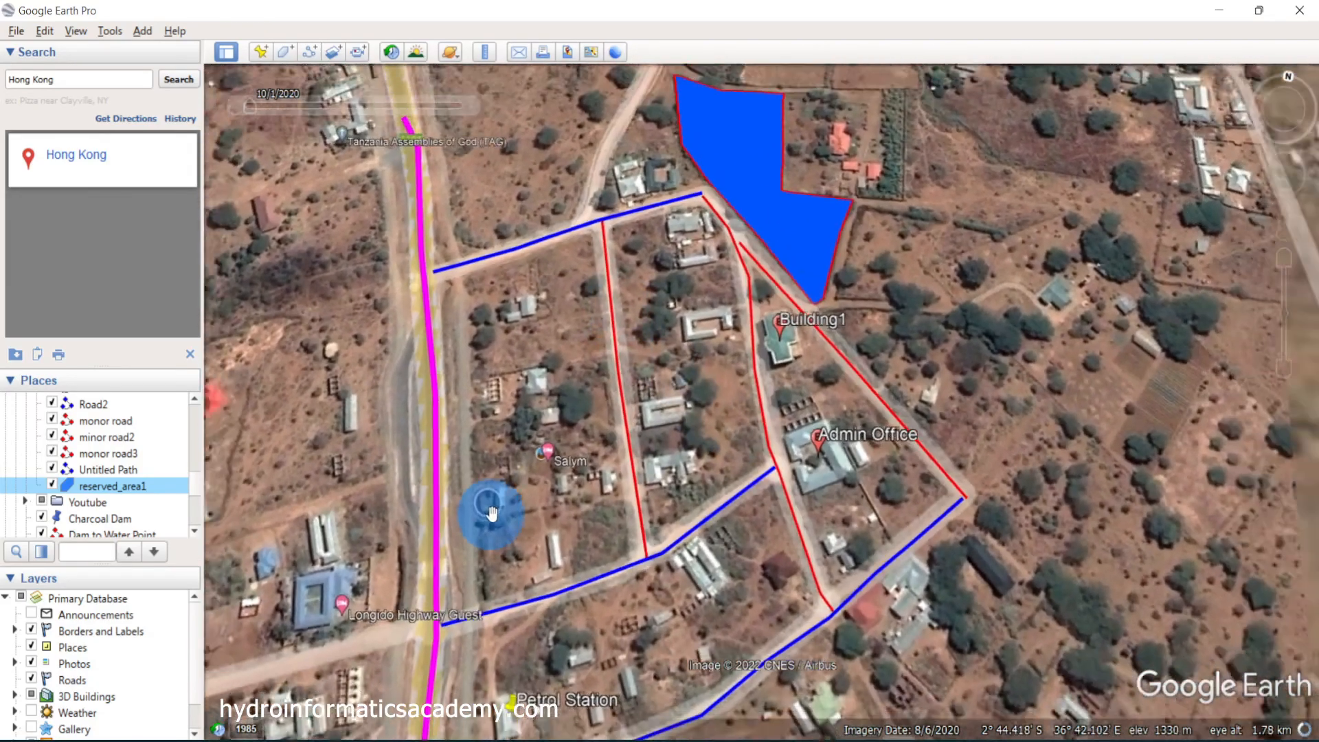
scroll(882, 258, up, 1)
drag(881, 259, 948, 194)
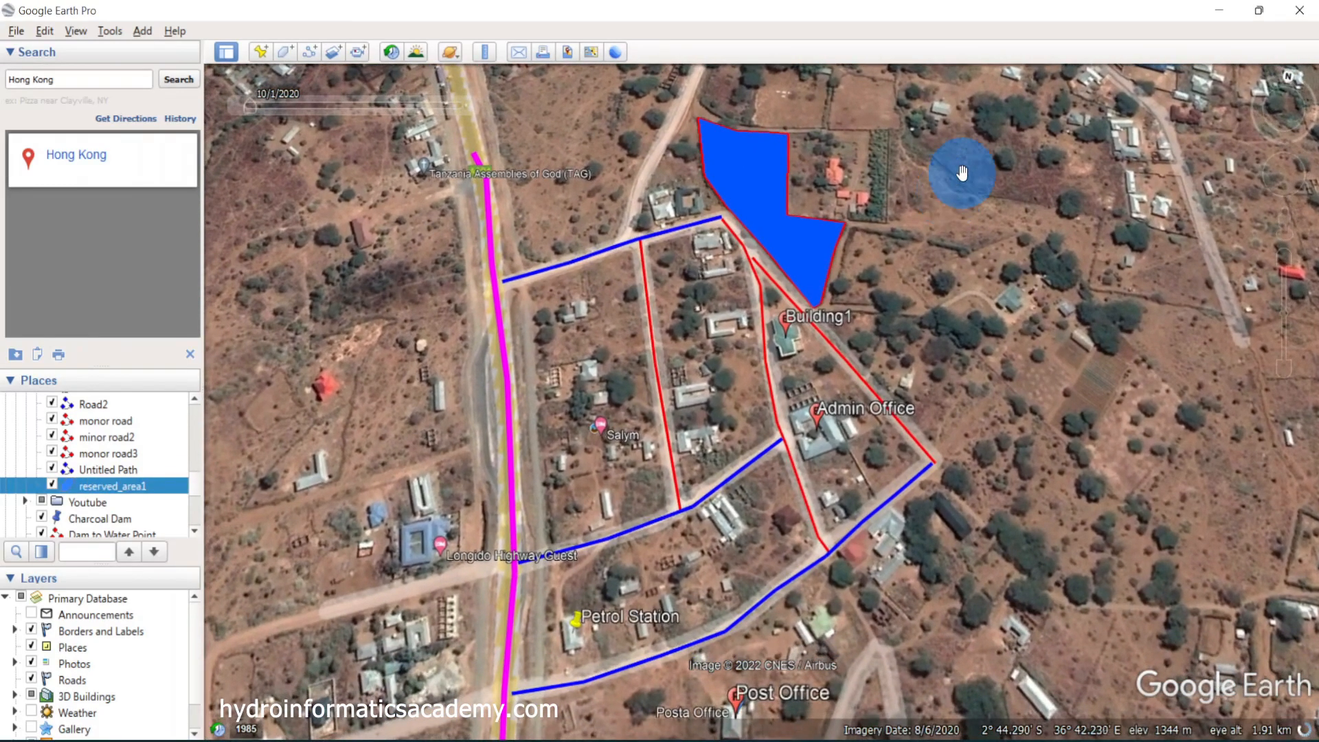
scroll(1030, 138, up, 2)
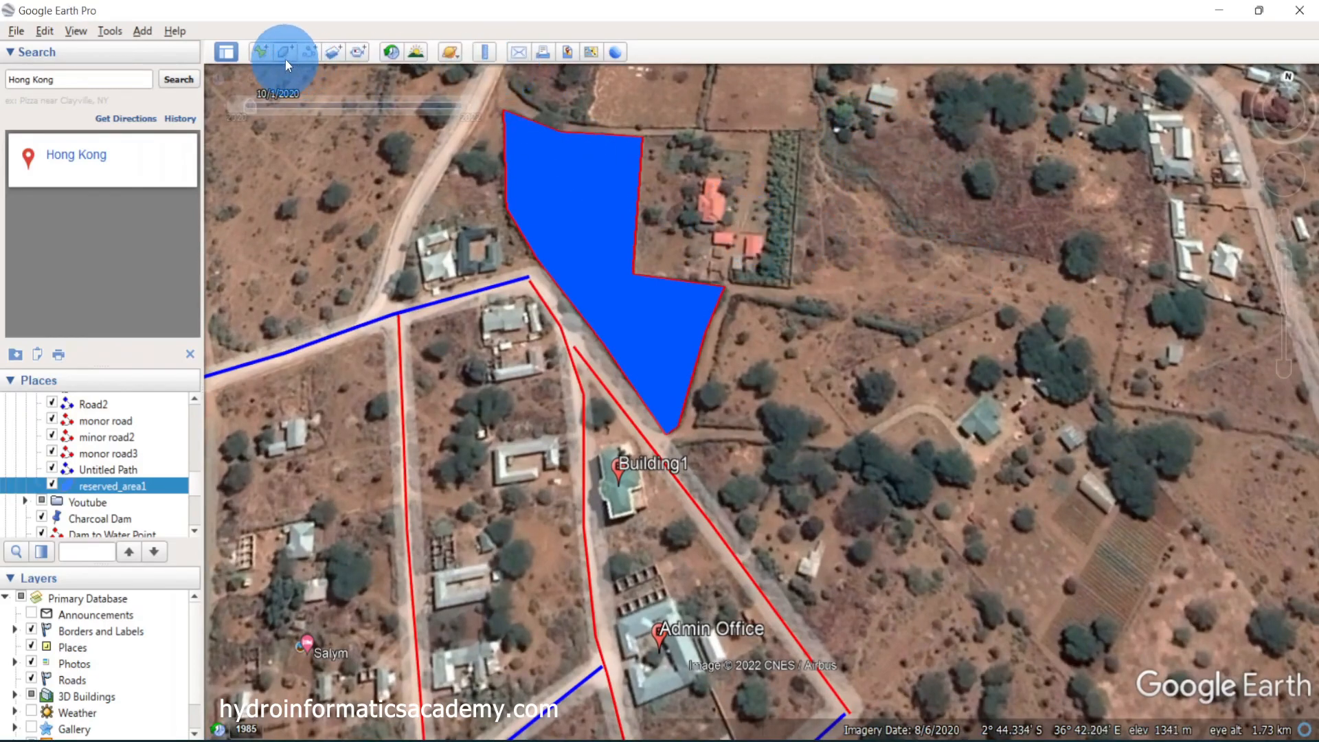
Open the Ruler, check its Line and Path measuring modes, and choose polygon measurement
click(486, 52)
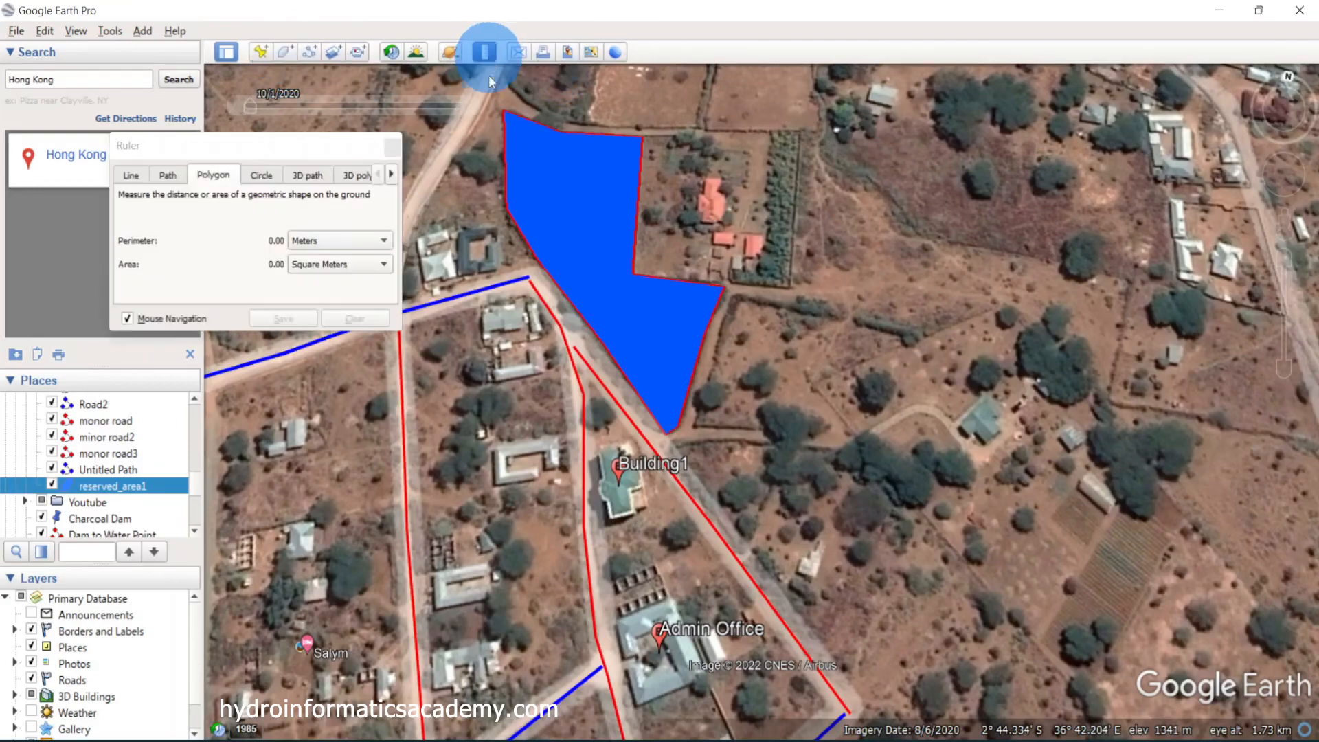
click(131, 176)
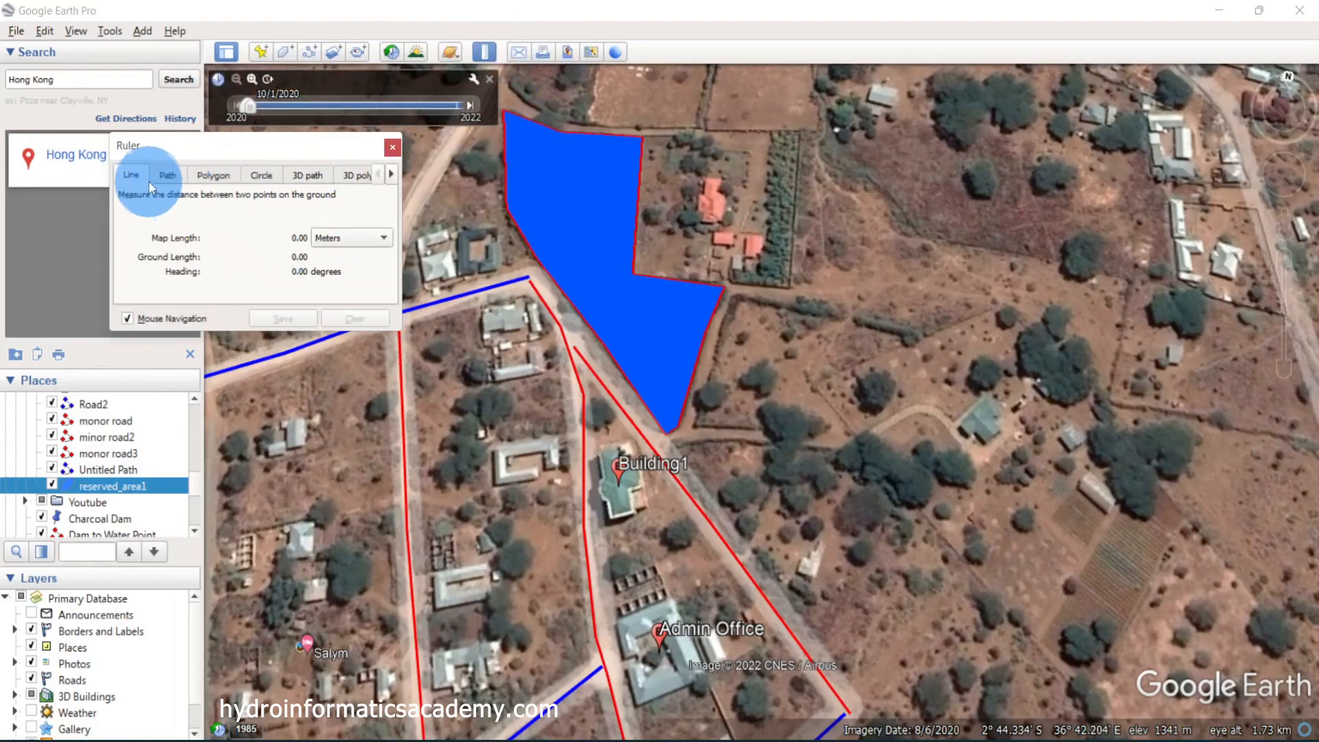
click(172, 176)
click(212, 176)
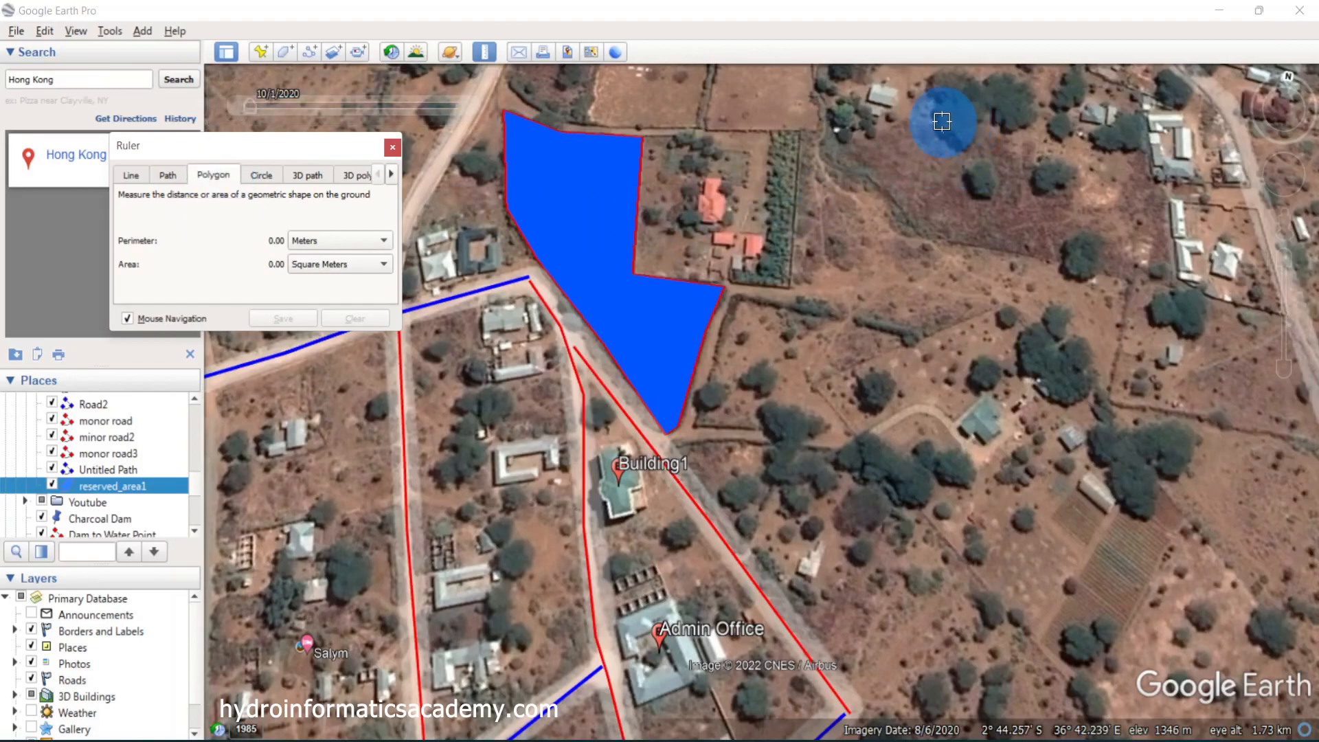
Outline the vacant plot east of reserved_area1 with an 11-point Ruler polygon, about 282 m in perimeter and 4,010 square meters in area
scroll(943, 122, up, 2)
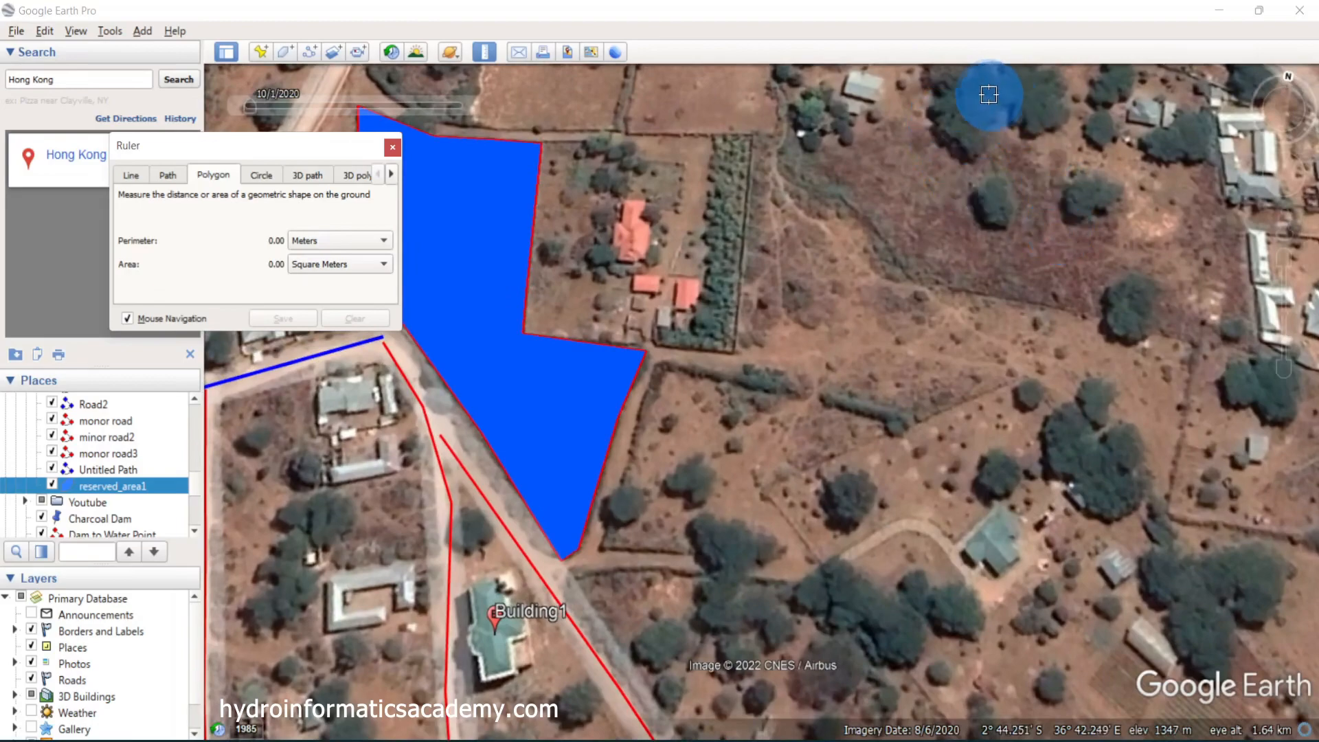
scroll(989, 89, up, 1)
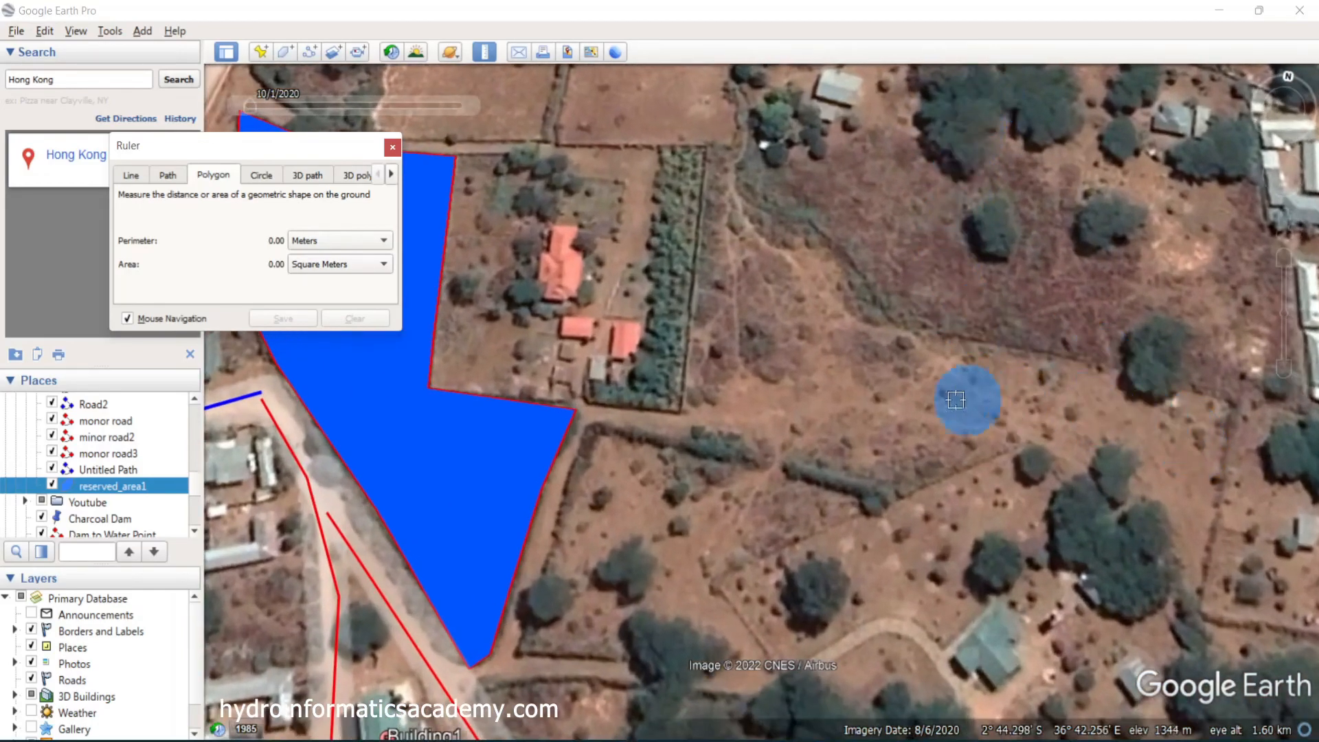
scroll(774, 358, down, 2)
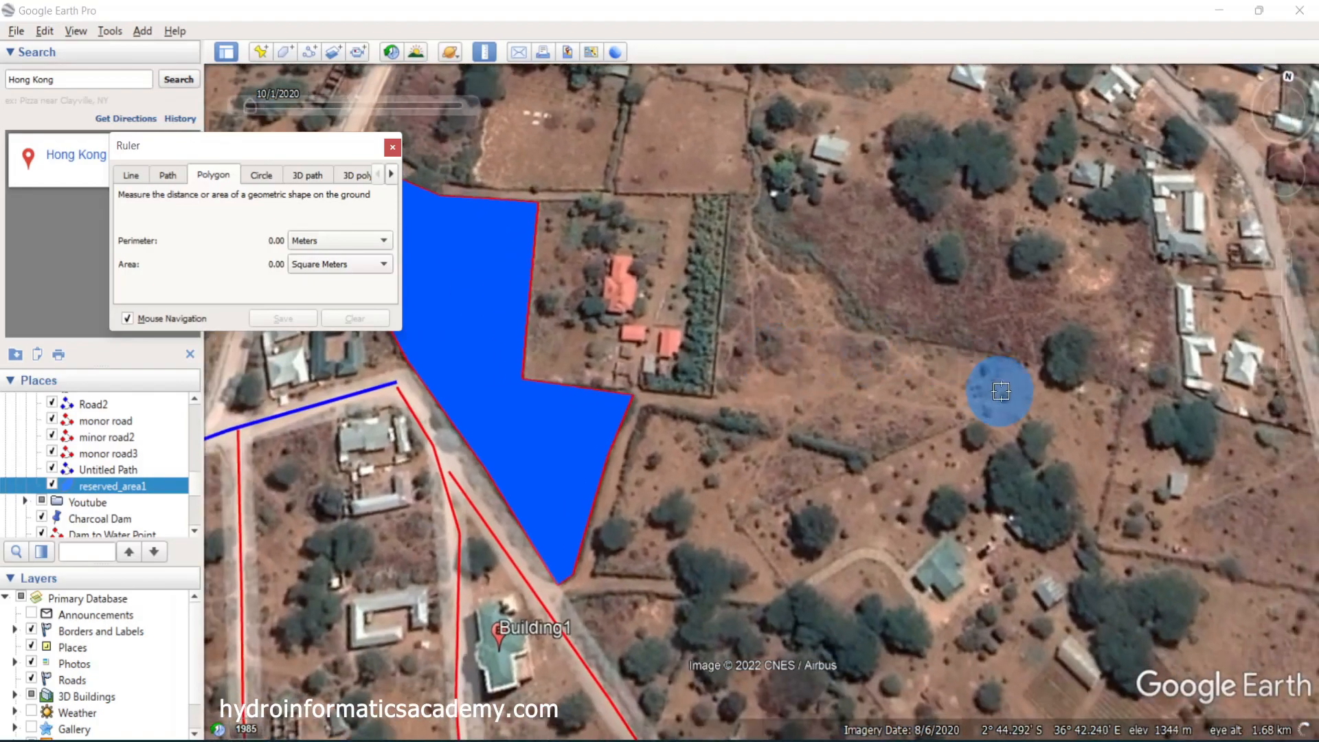
click(1030, 359)
click(1002, 258)
click(973, 208)
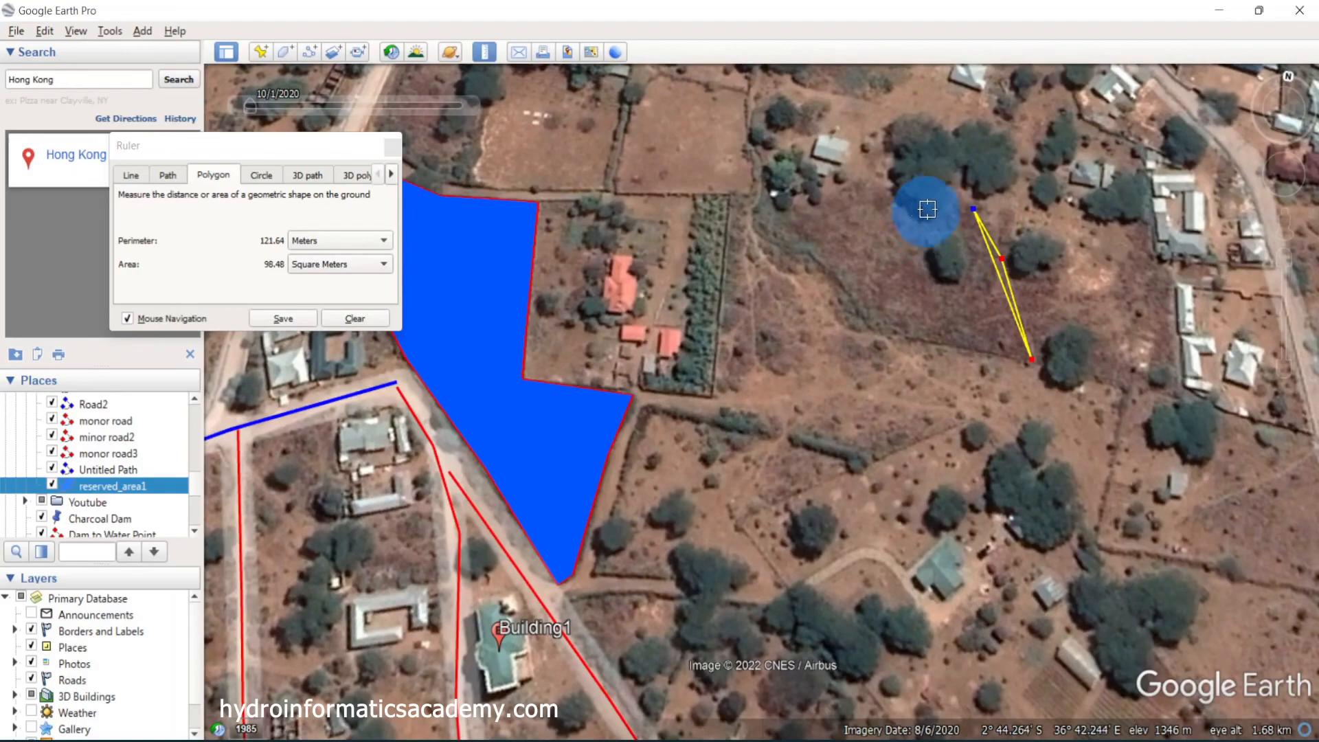
click(943, 187)
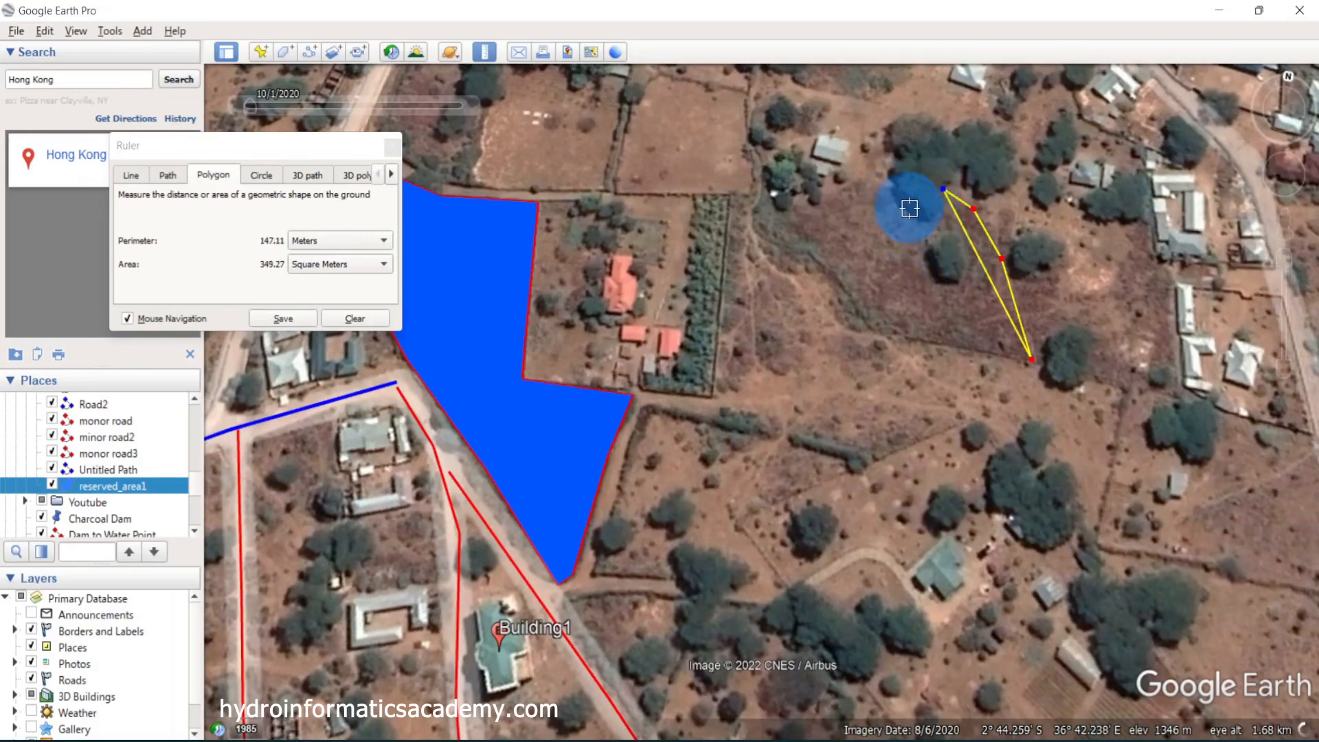
click(921, 222)
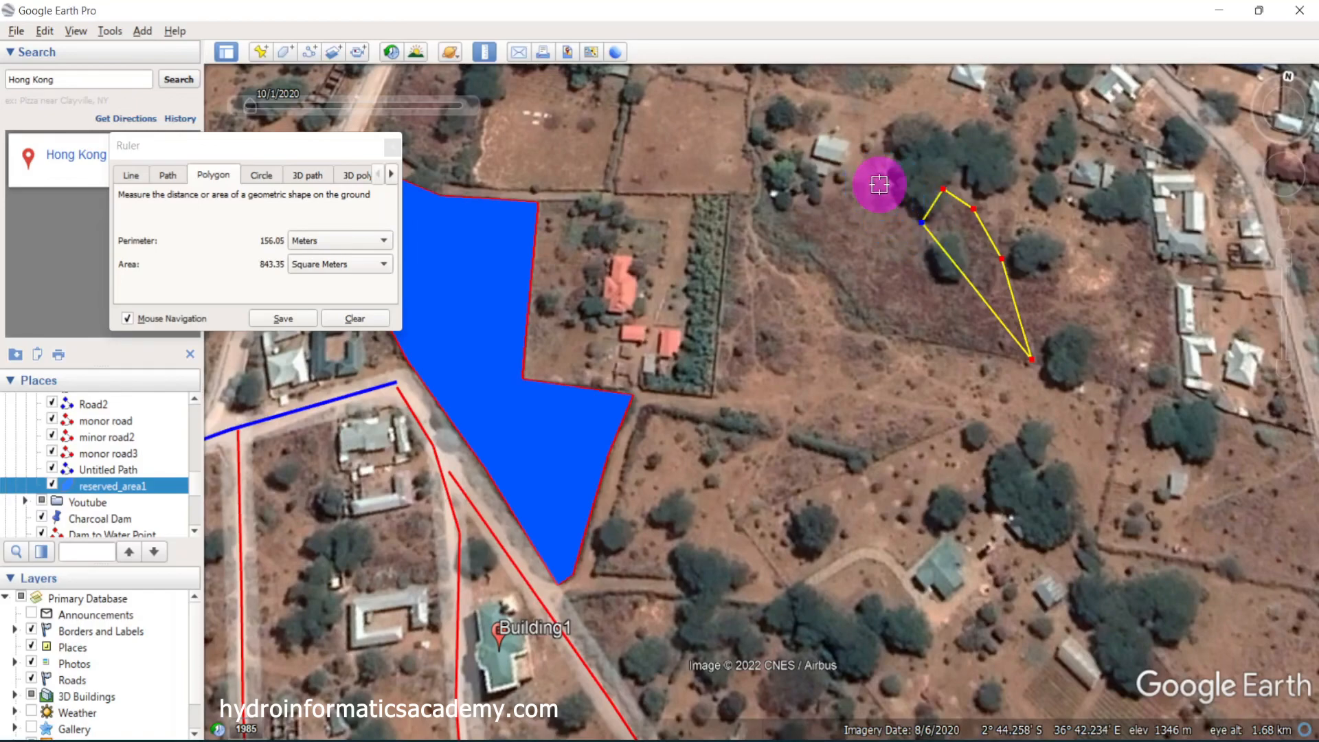
click(880, 184)
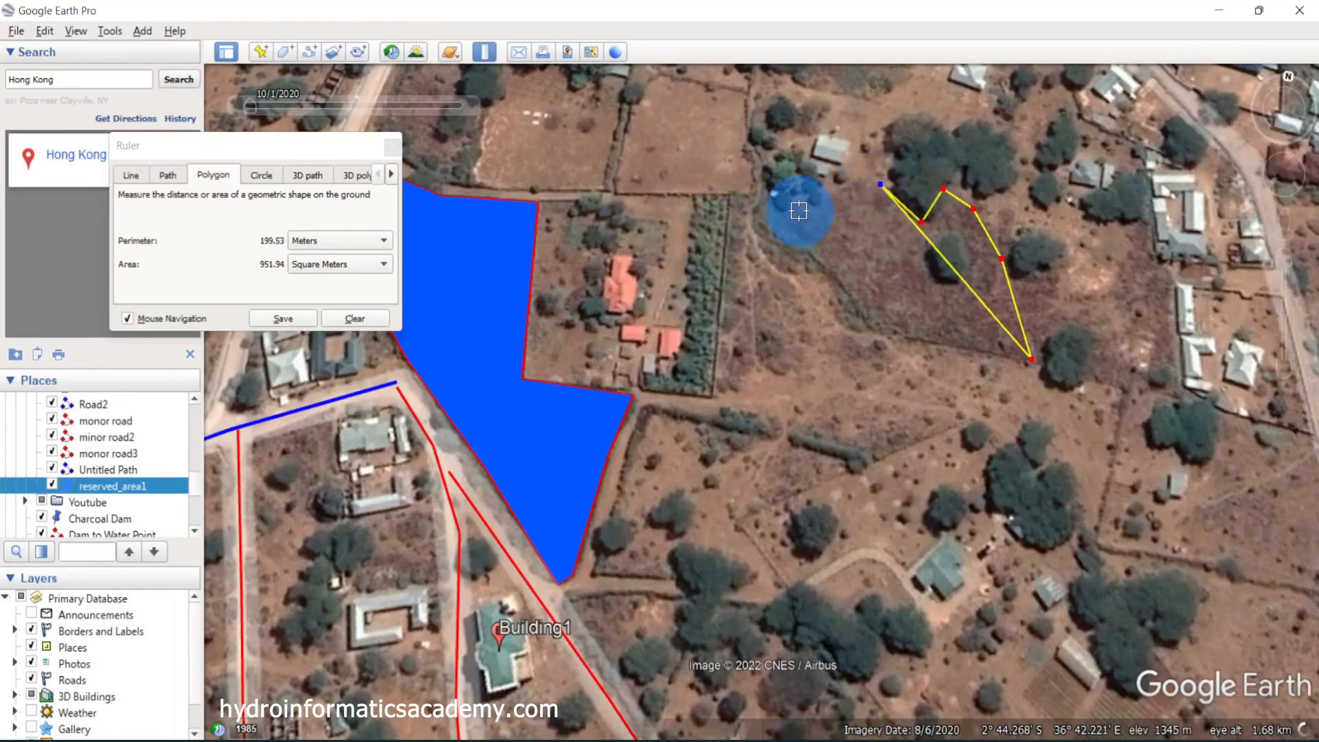
click(787, 214)
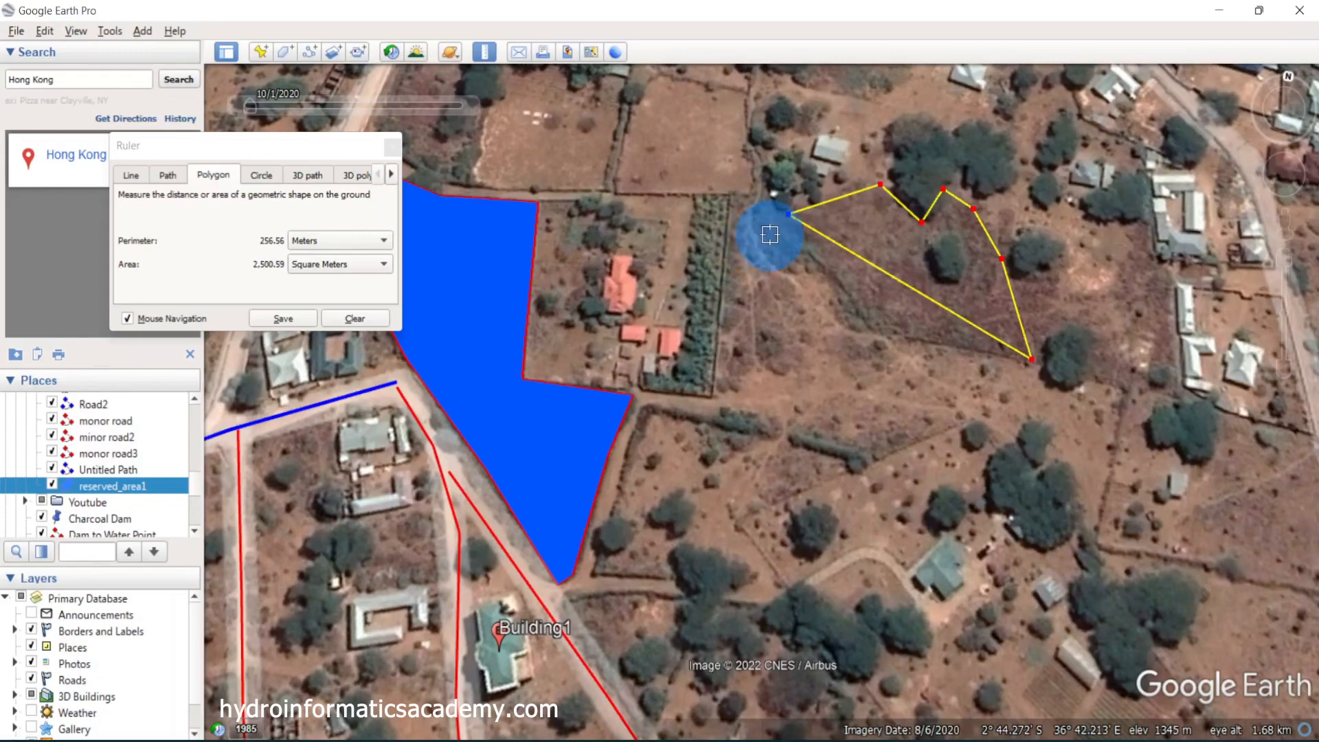
click(773, 220)
click(797, 264)
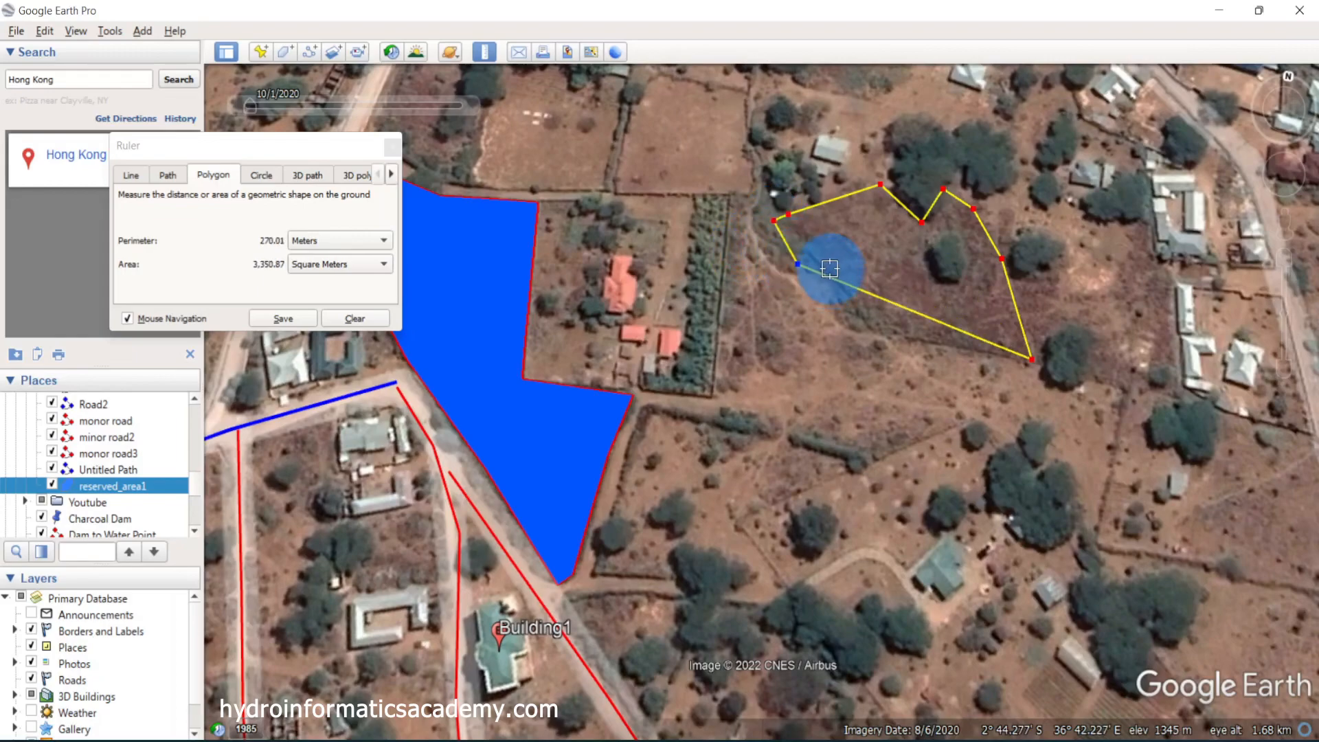
click(824, 265)
click(845, 331)
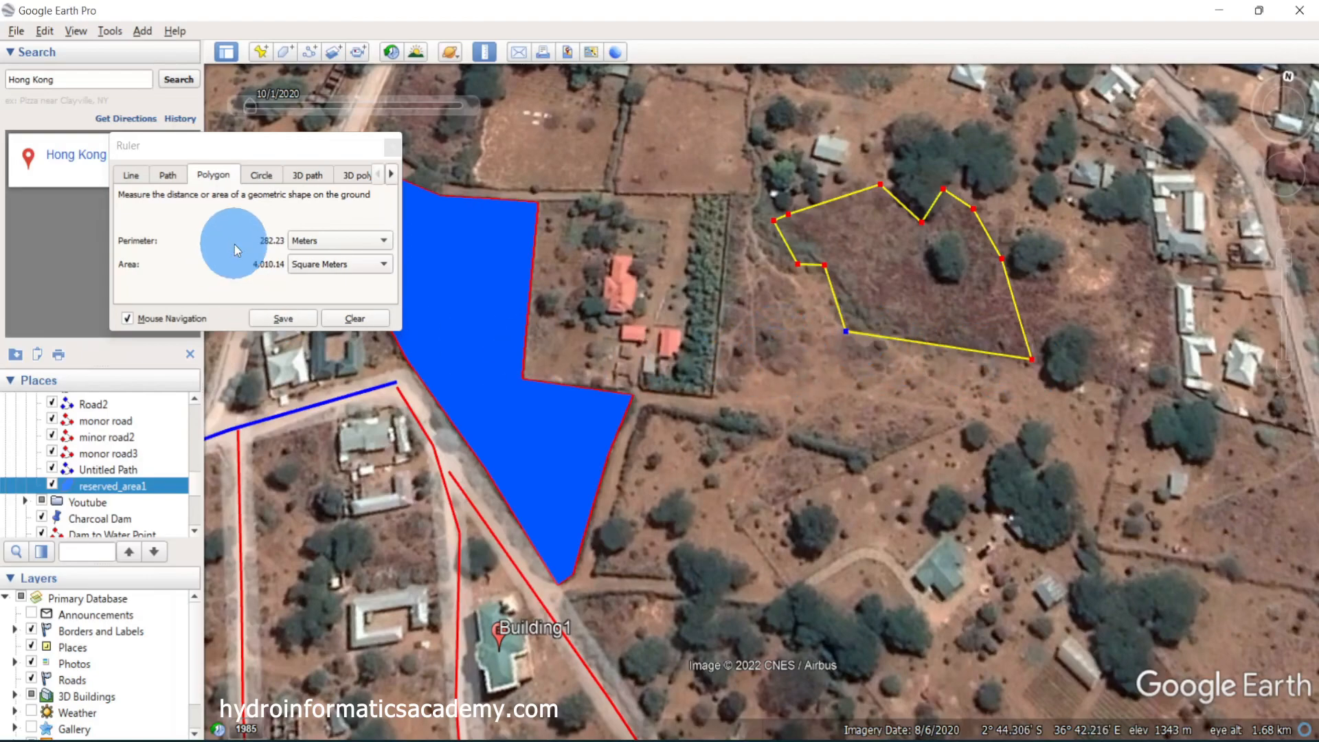
Save the Ruler measurement as a new polygon and name it reaserve_area2
click(280, 320)
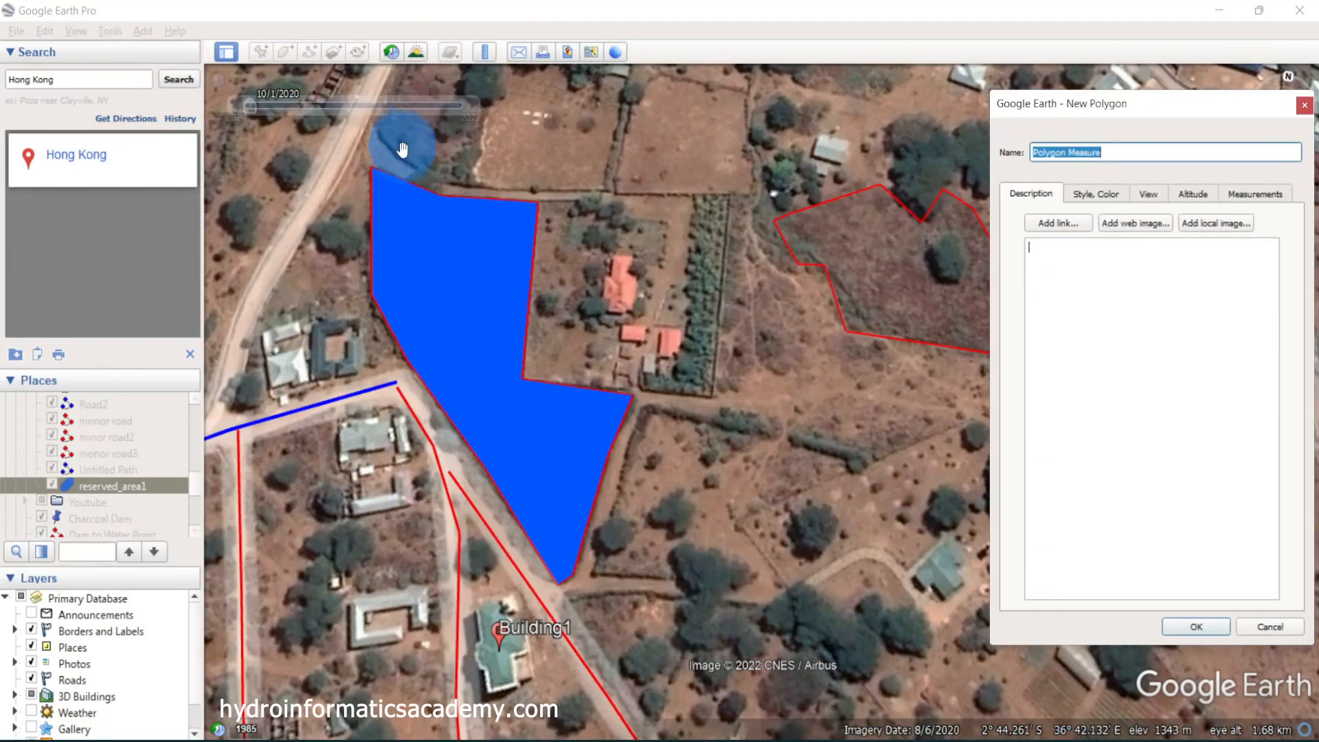
click(1131, 152)
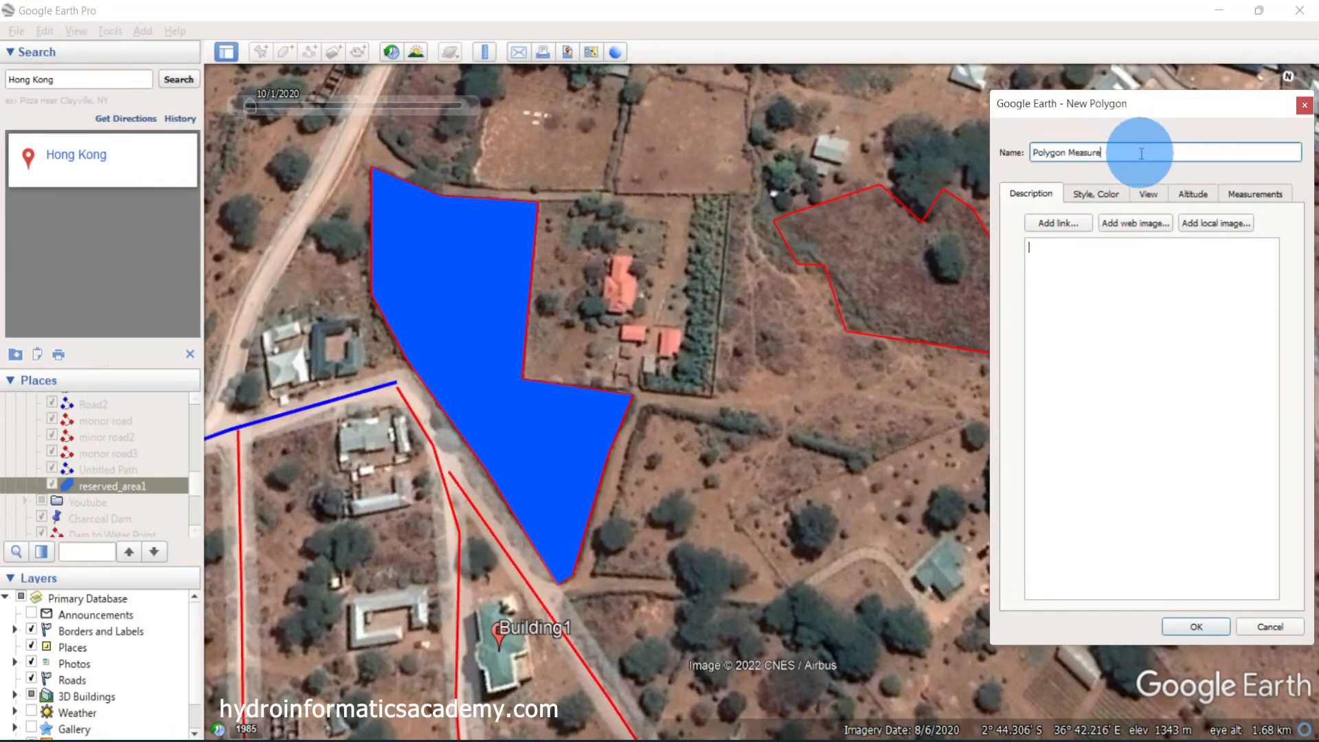
drag(1131, 152, 989, 153)
text(ar)
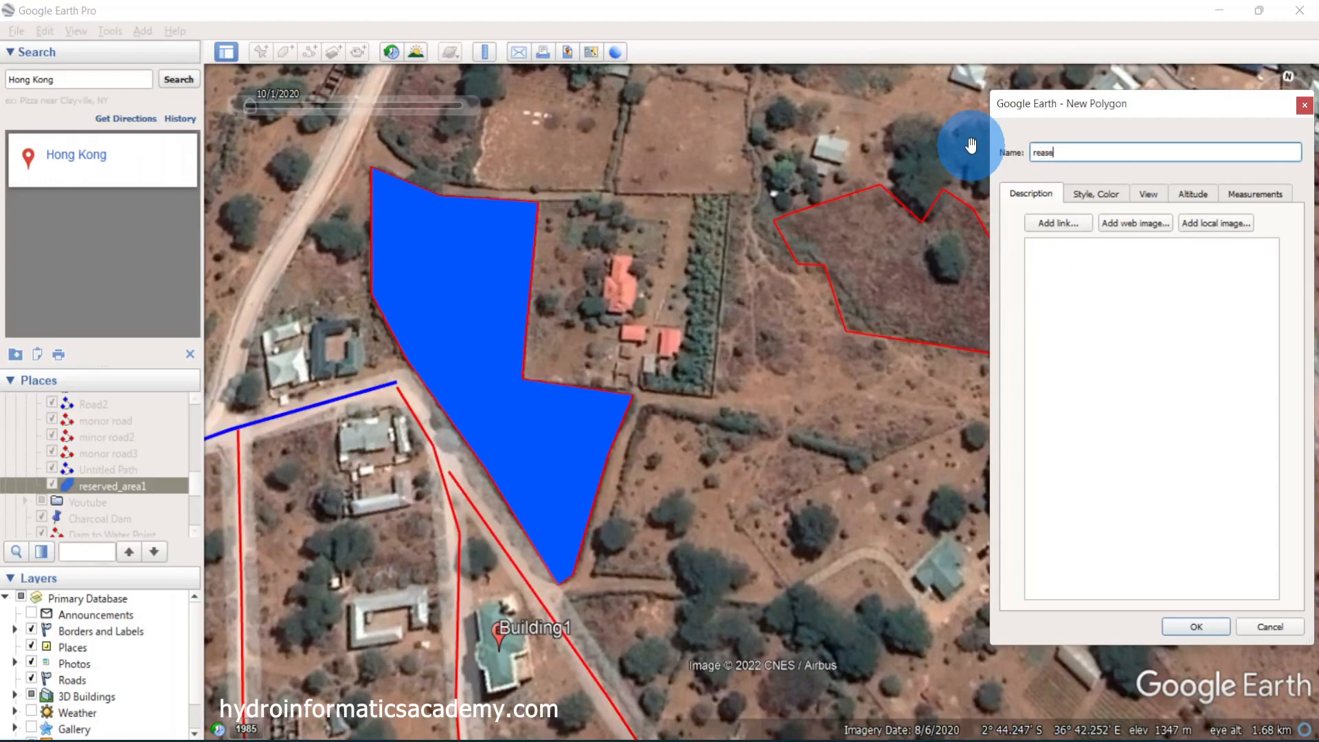
text(aserve_area2)
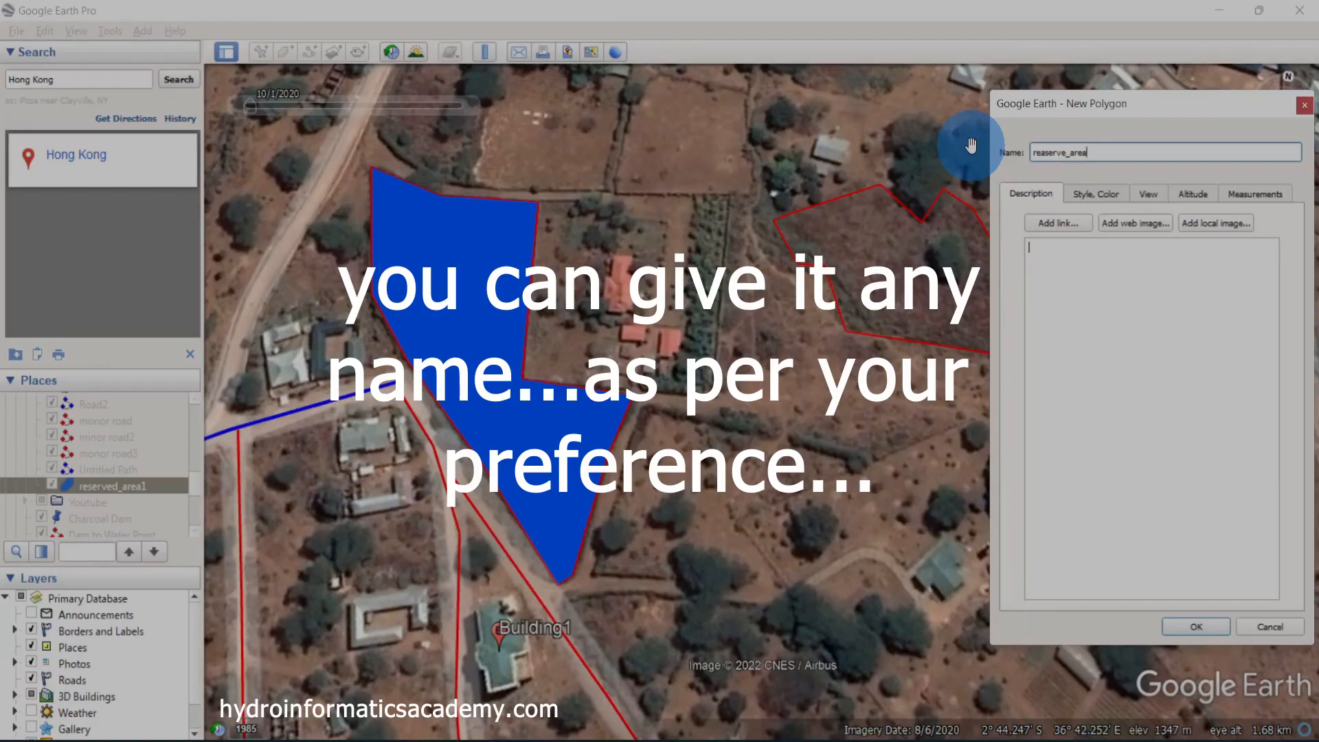
Set the new polygon's area style to Filled+Outlined, trying the Filled option first
click(1096, 194)
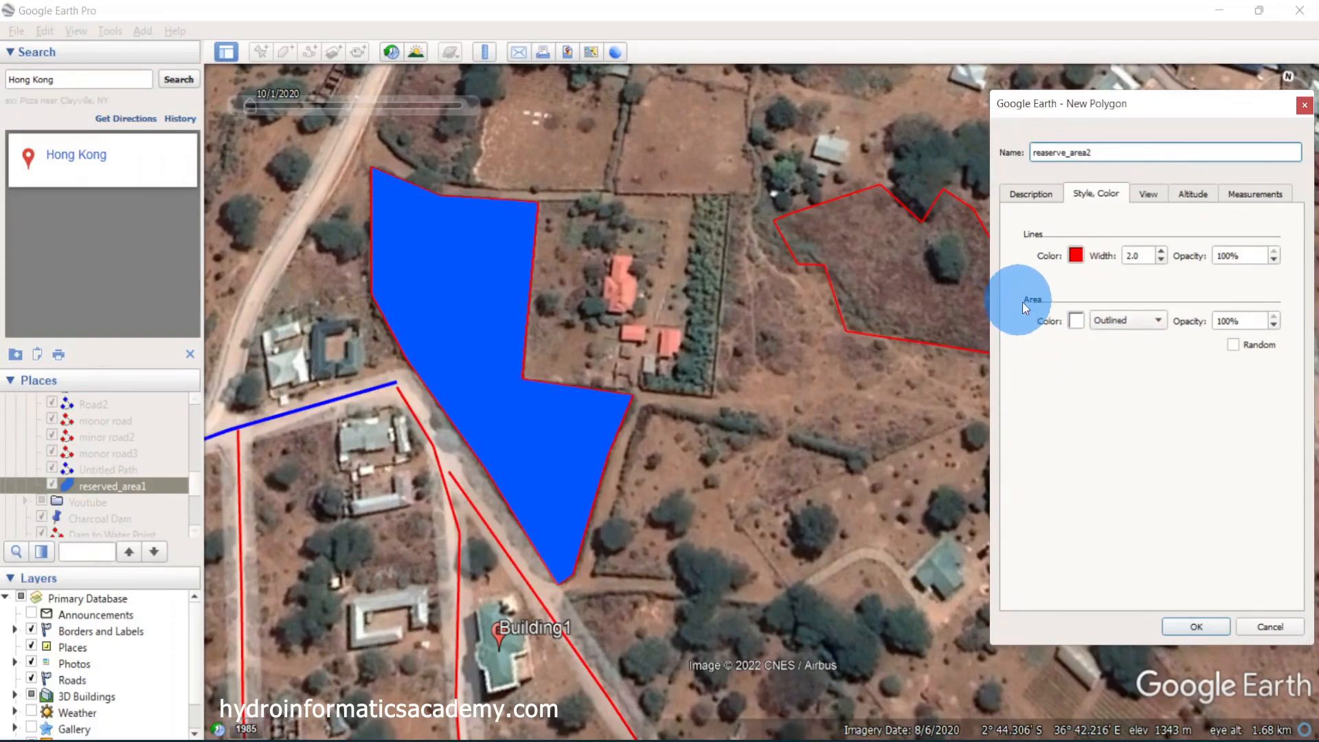
drag(1084, 114, 1112, 110)
click(1134, 323)
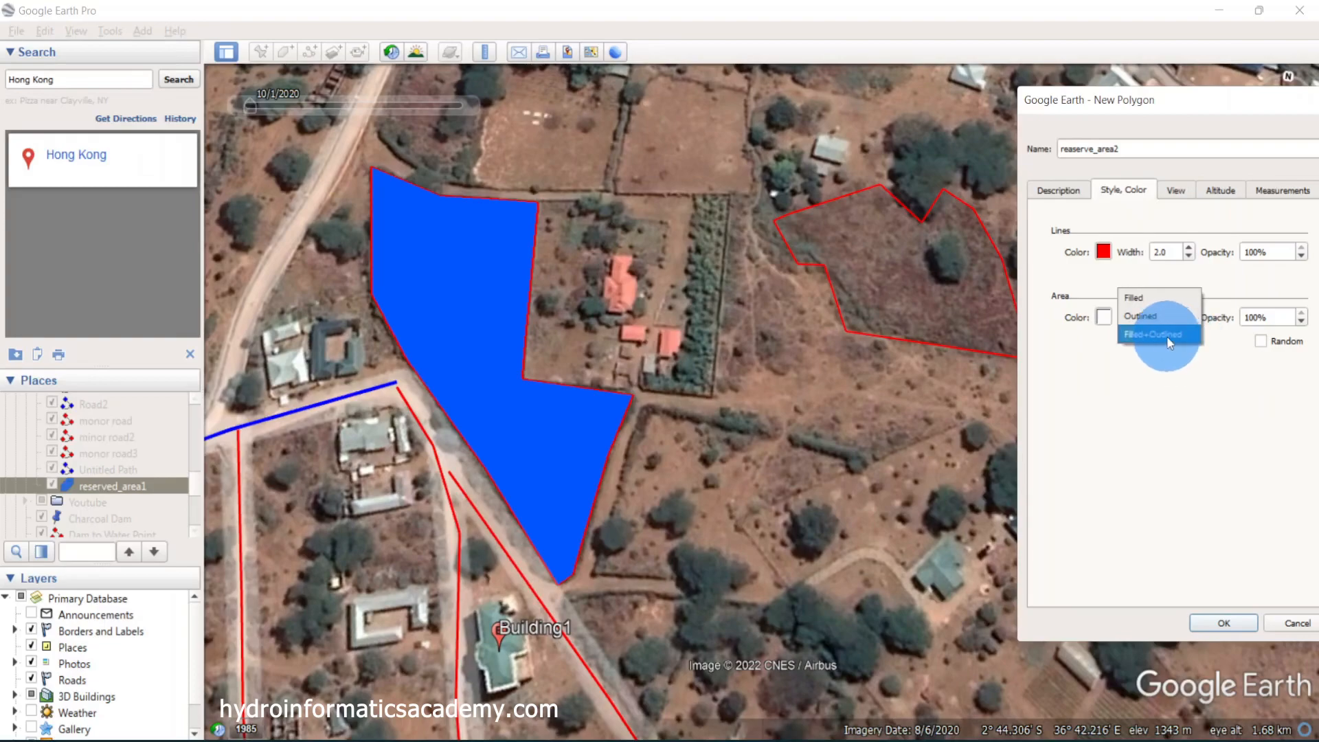
click(1145, 297)
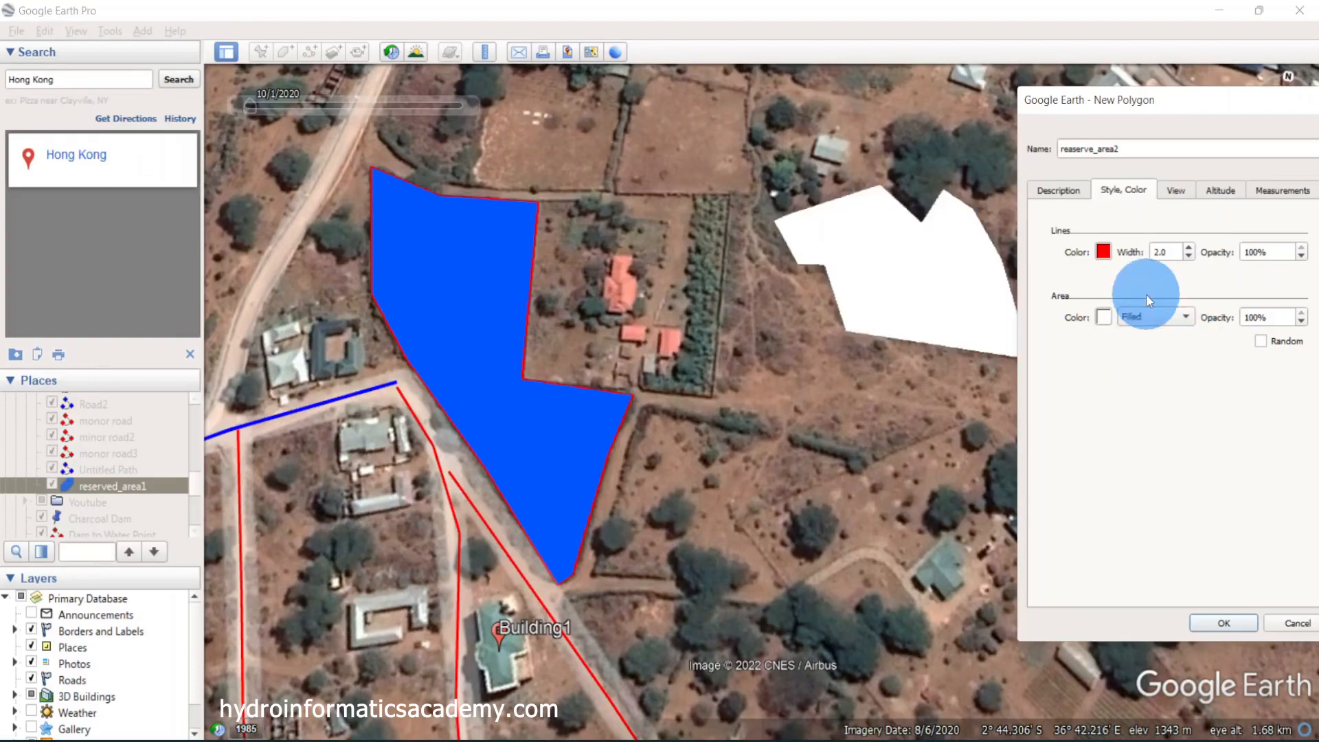
click(1164, 317)
click(1162, 354)
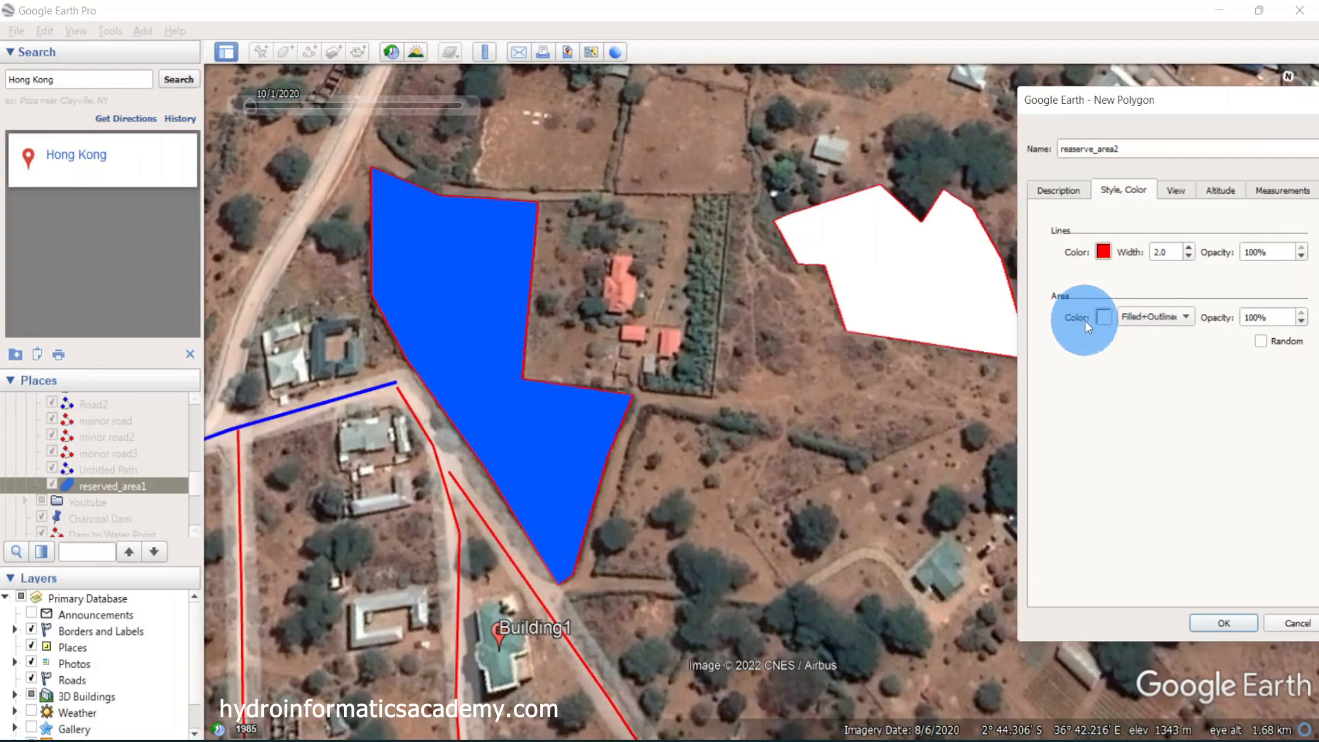
Set the polygon's area color to magenta (#ff00ff) and save reaserve_area2
click(1104, 317)
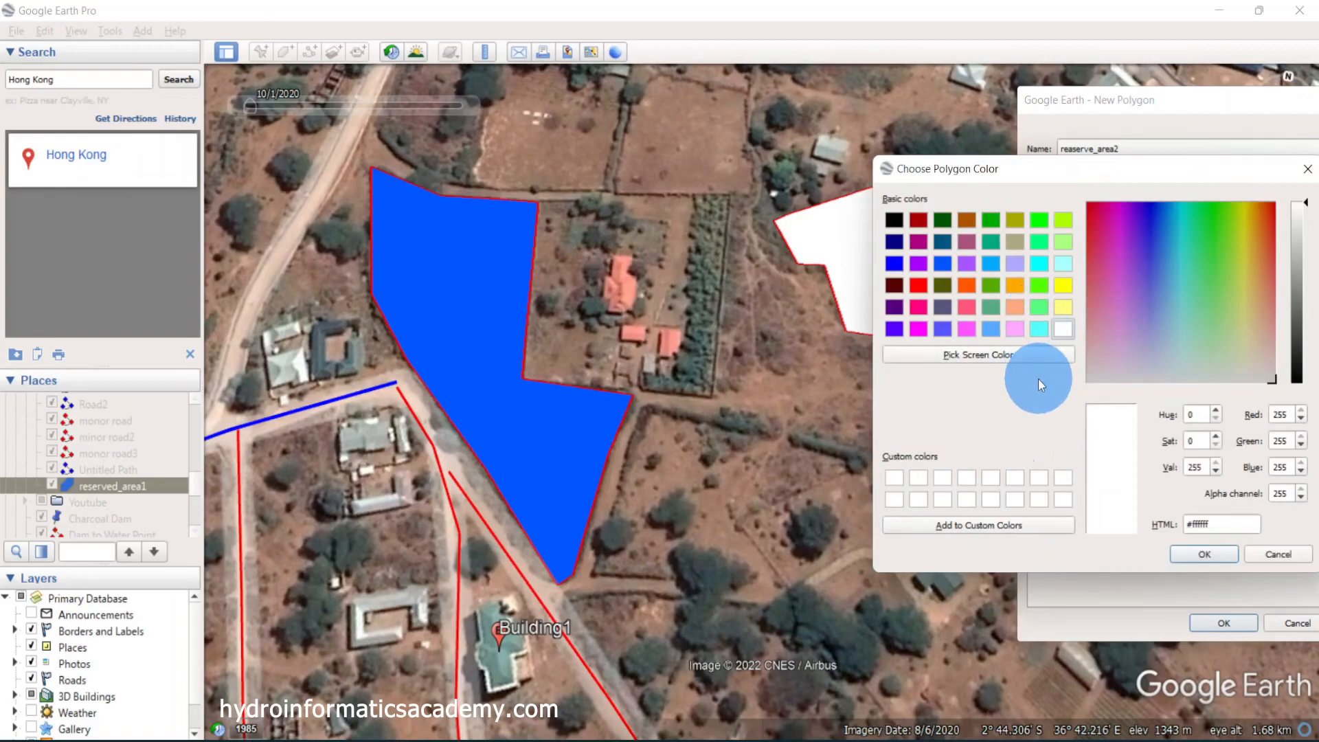
click(920, 332)
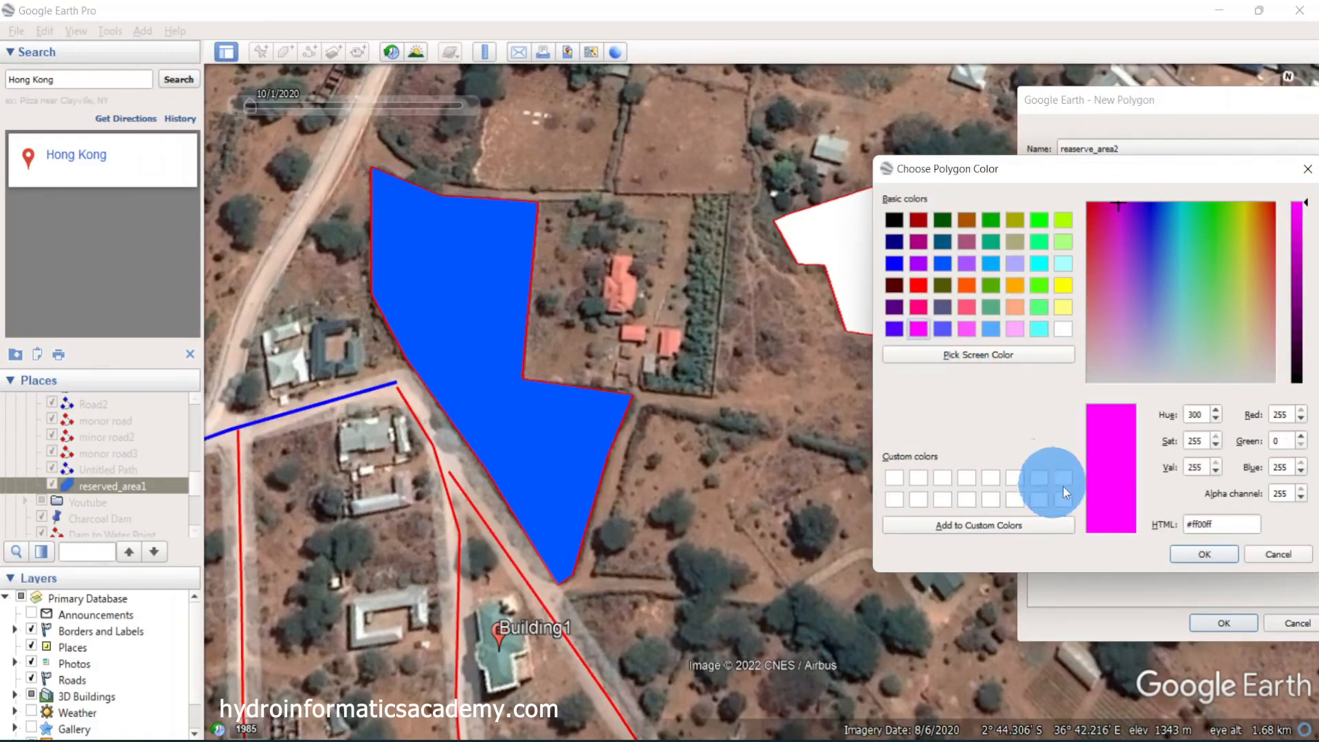
click(1217, 553)
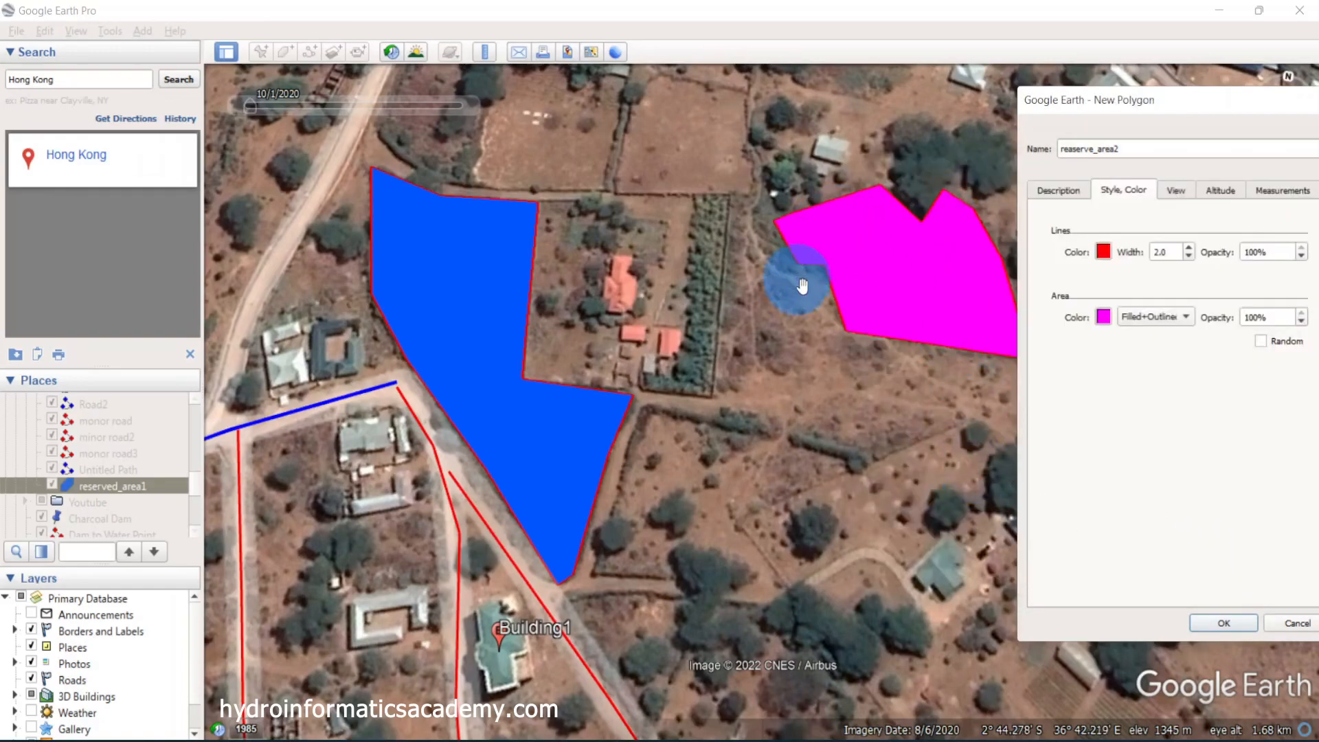
click(1214, 624)
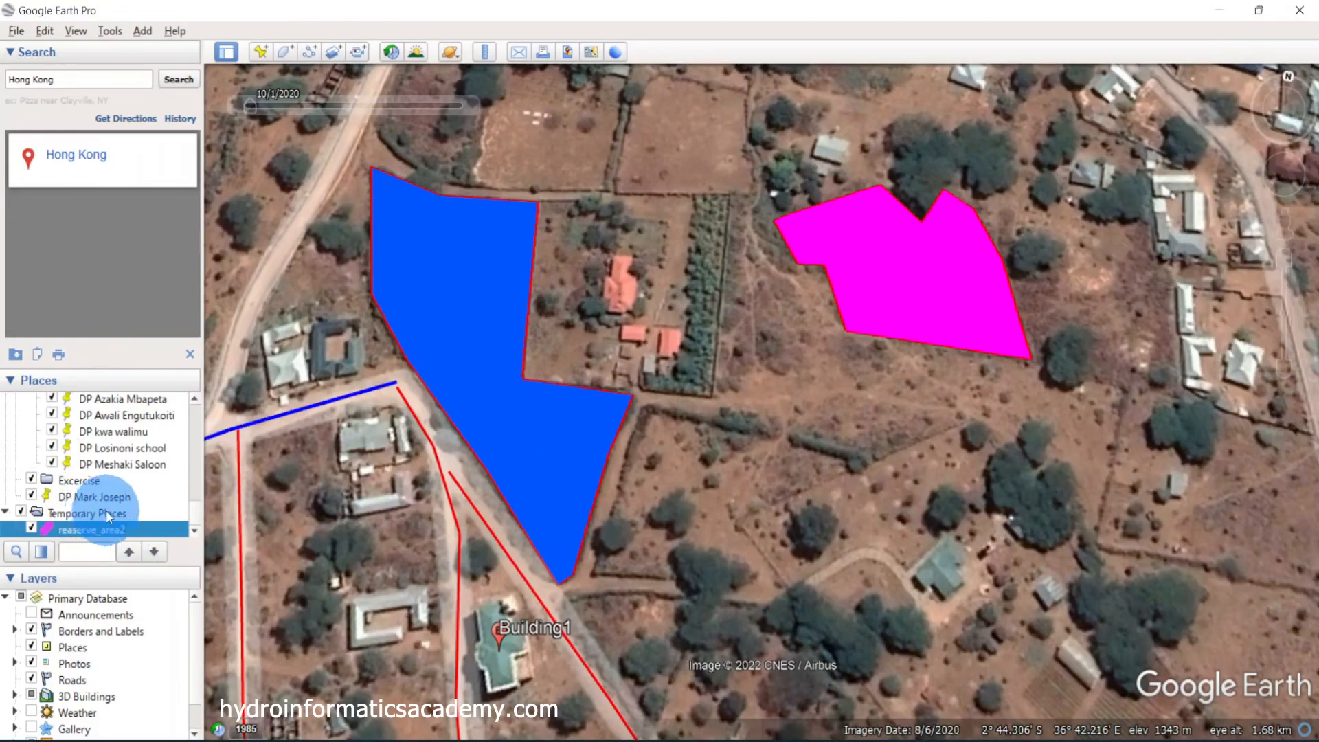
Move reaserve_area2 from Temporary Places into the Project 1 folder, just above reserved_area1
drag(149, 539, 141, 496)
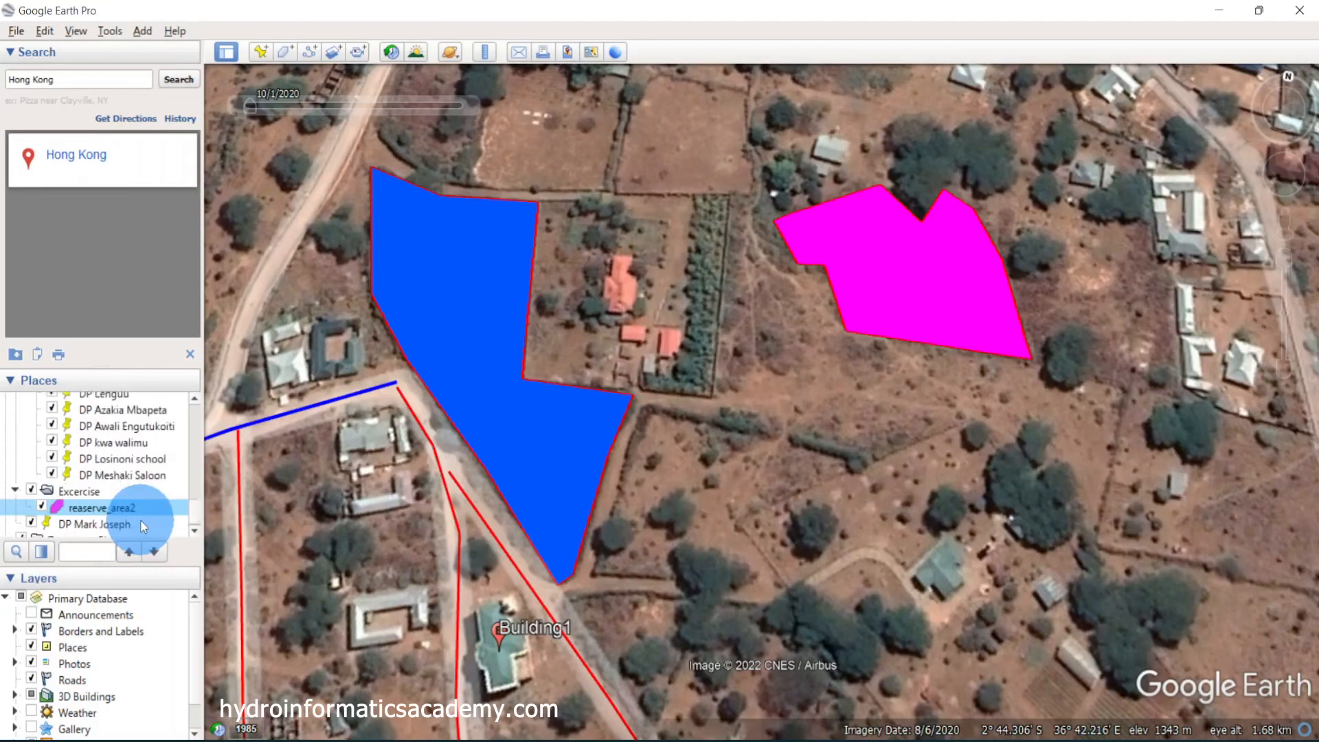
drag(141, 497, 117, 520)
Toggle reaserve_area2 off and back on to check it on the map, and review the items in the Project 1 folder
click(48, 517)
click(48, 516)
scroll(756, 329, down, 3)
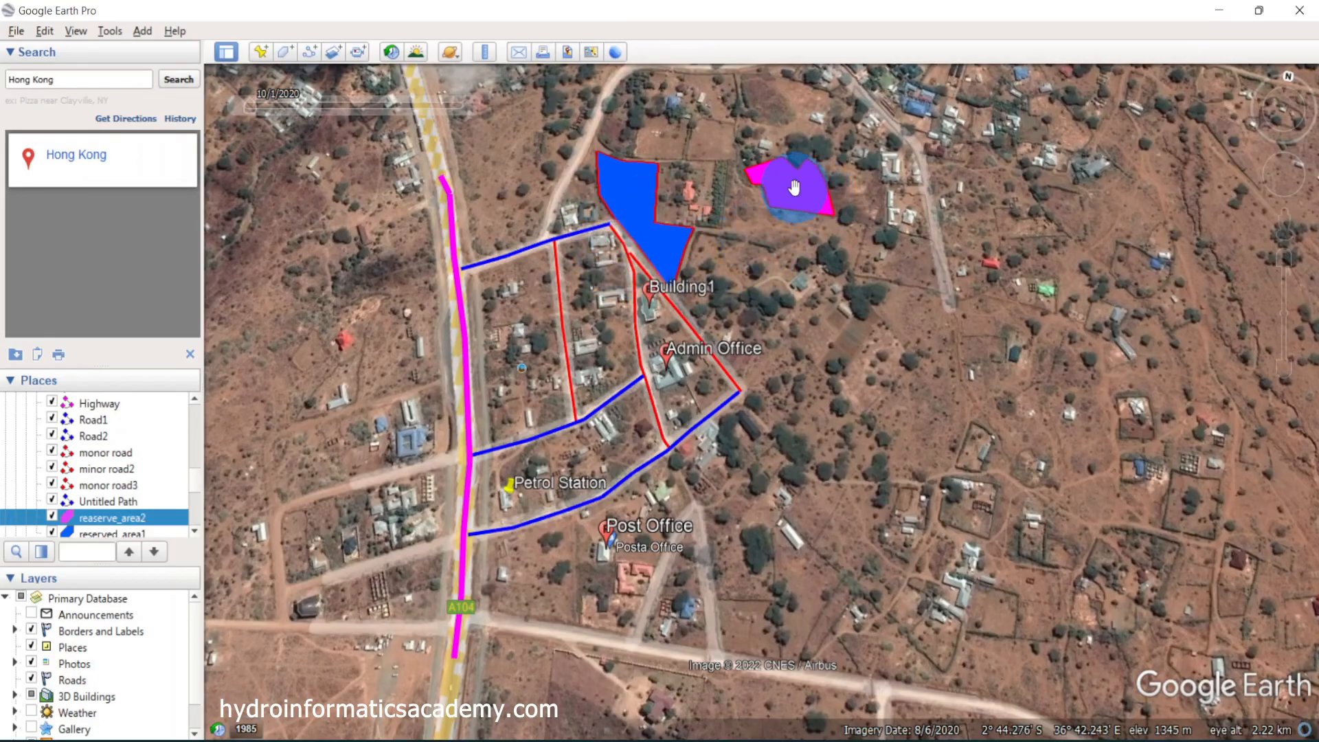
click(52, 517)
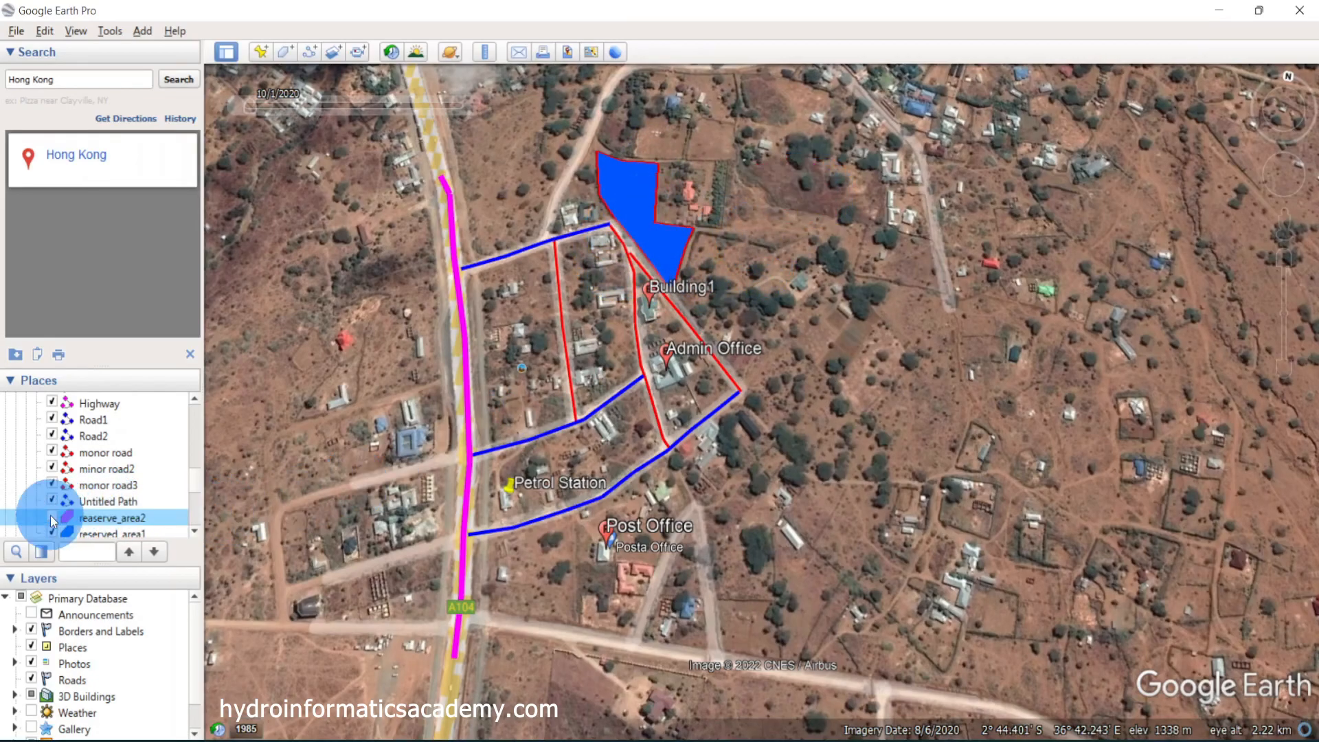
scroll(92, 431, up, 10)
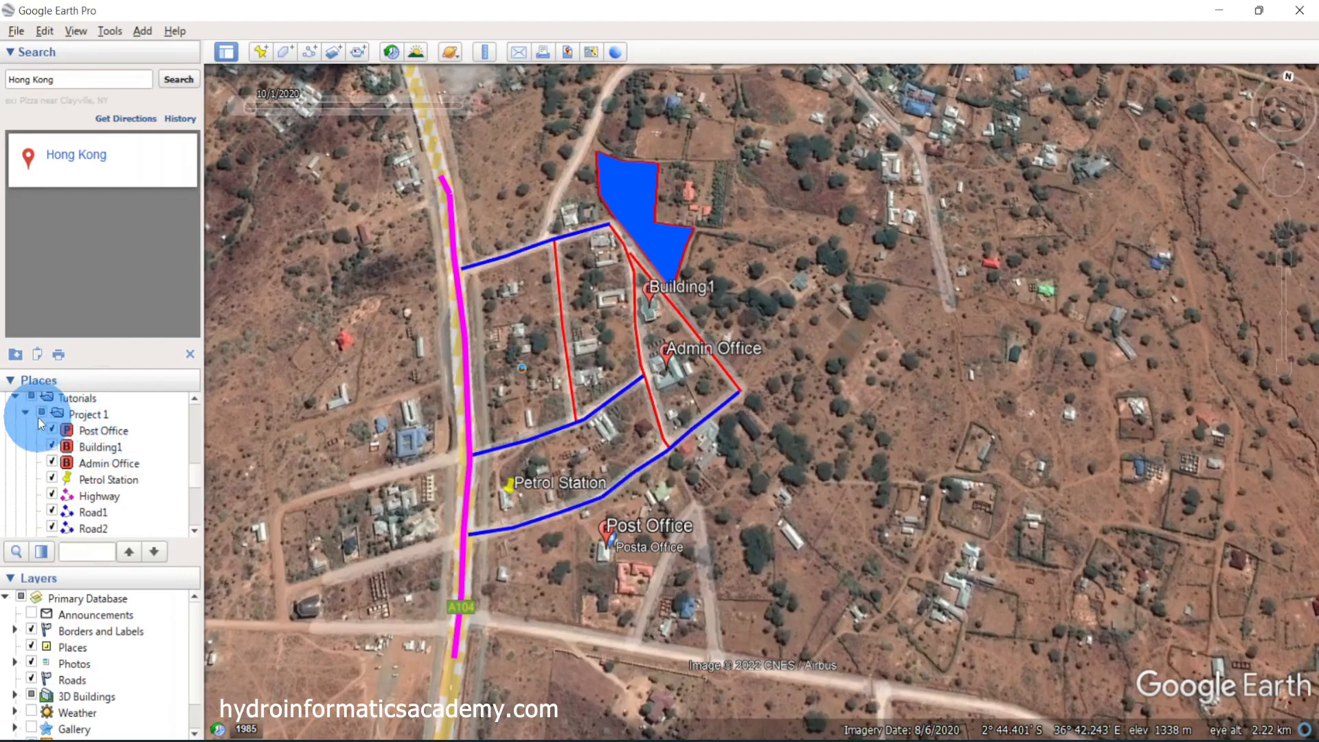
click(113, 413)
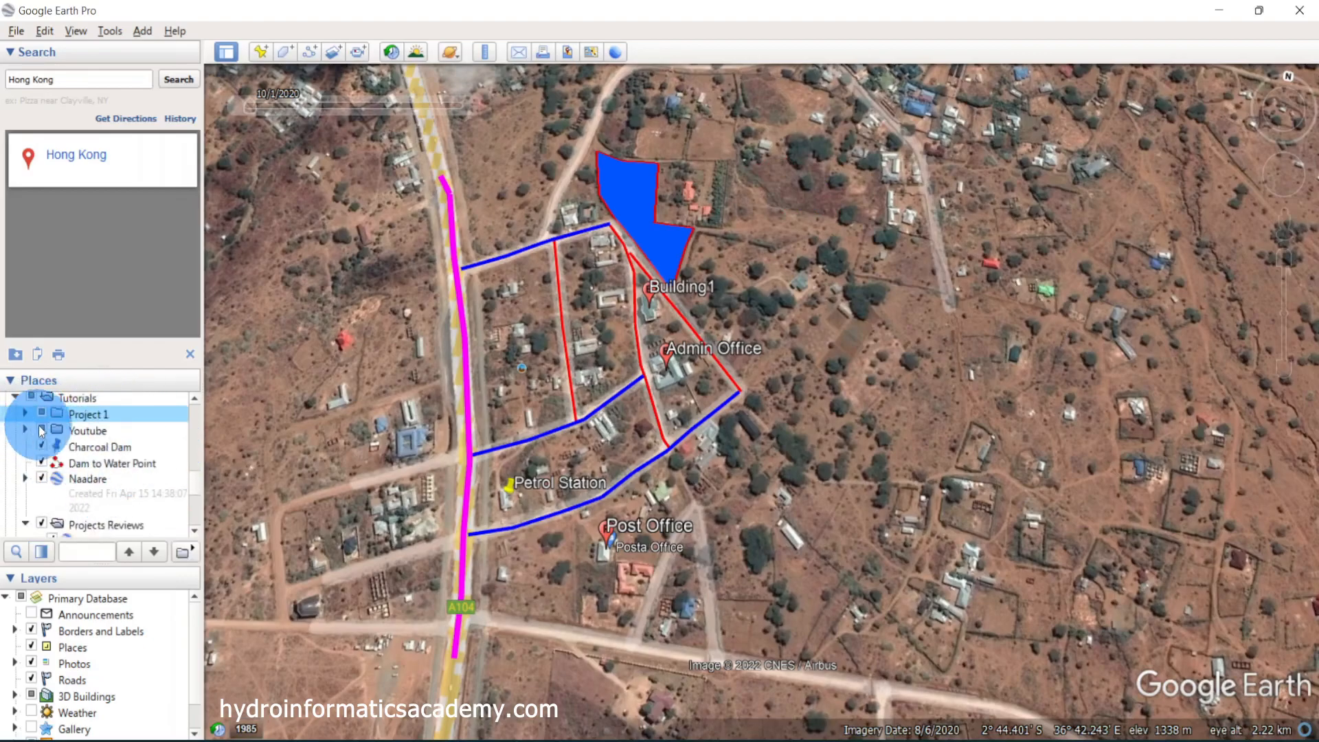
click(25, 414)
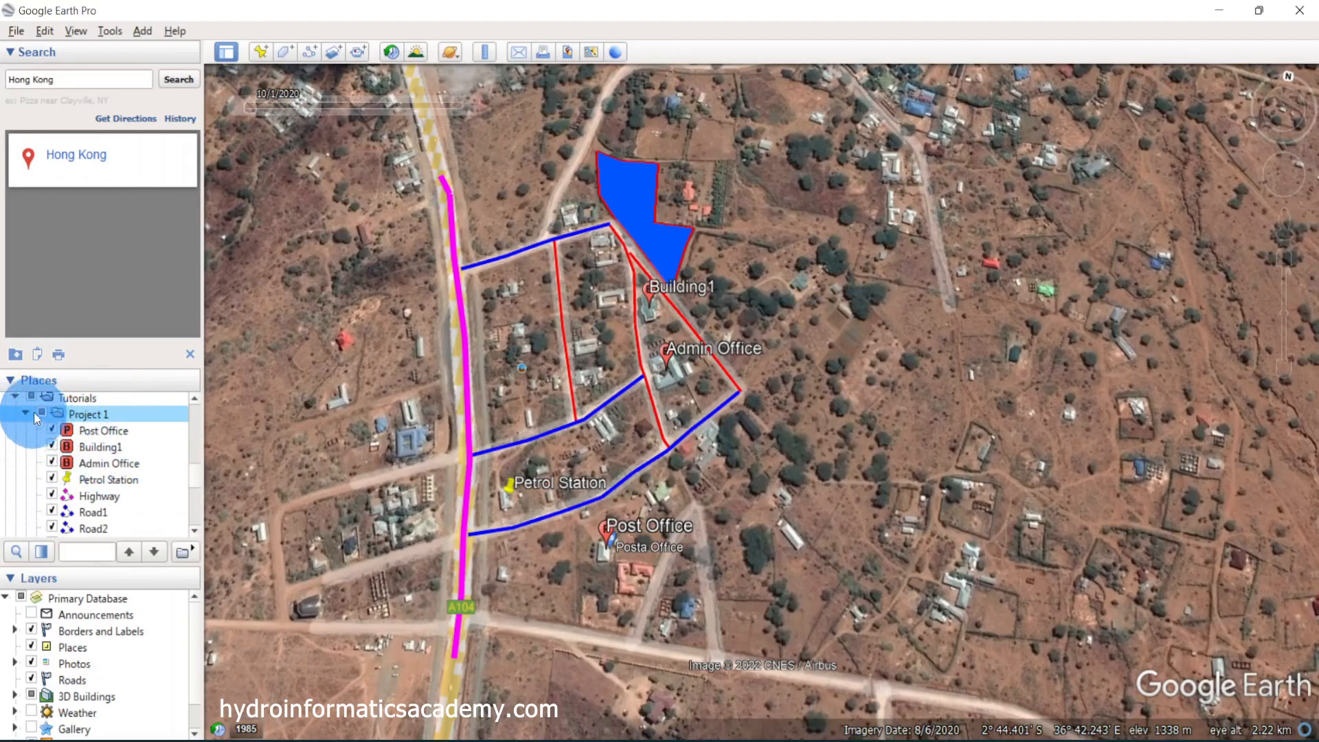
scroll(105, 478, down, 4)
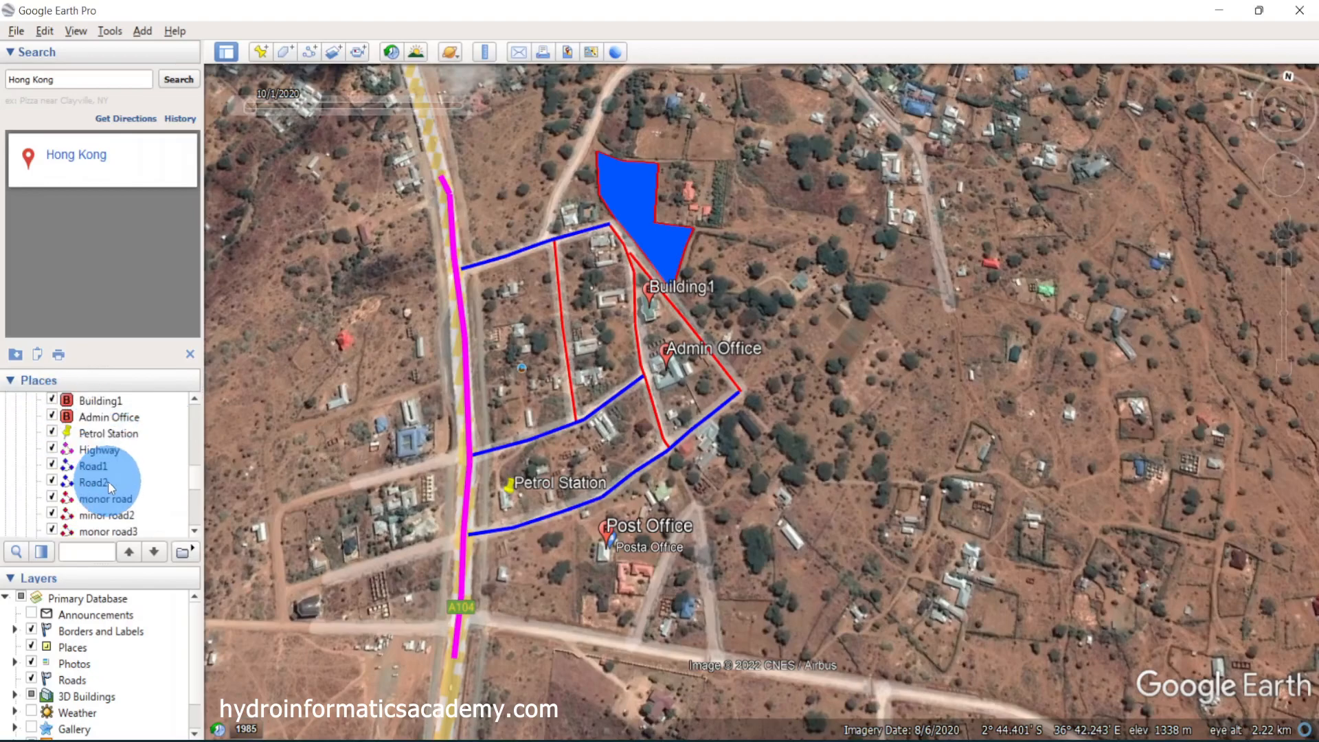
scroll(97, 460, up, 1)
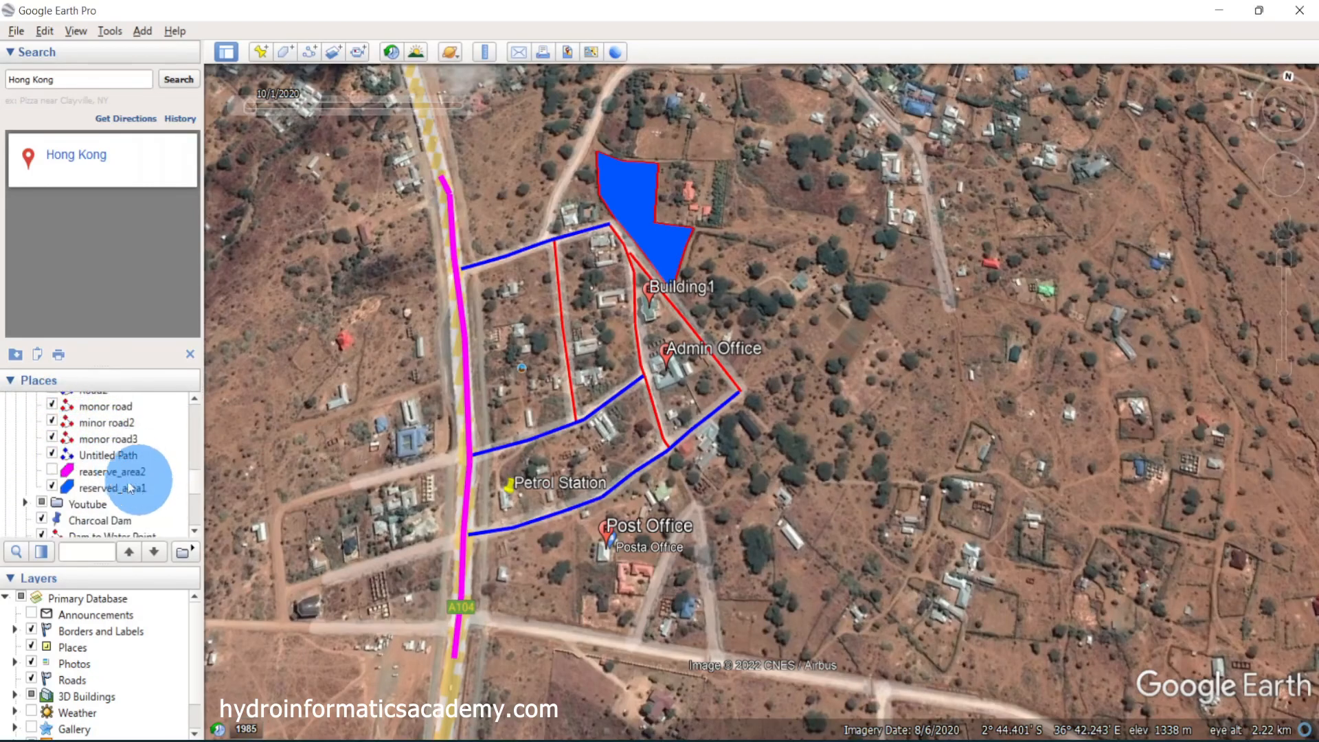
click(106, 474)
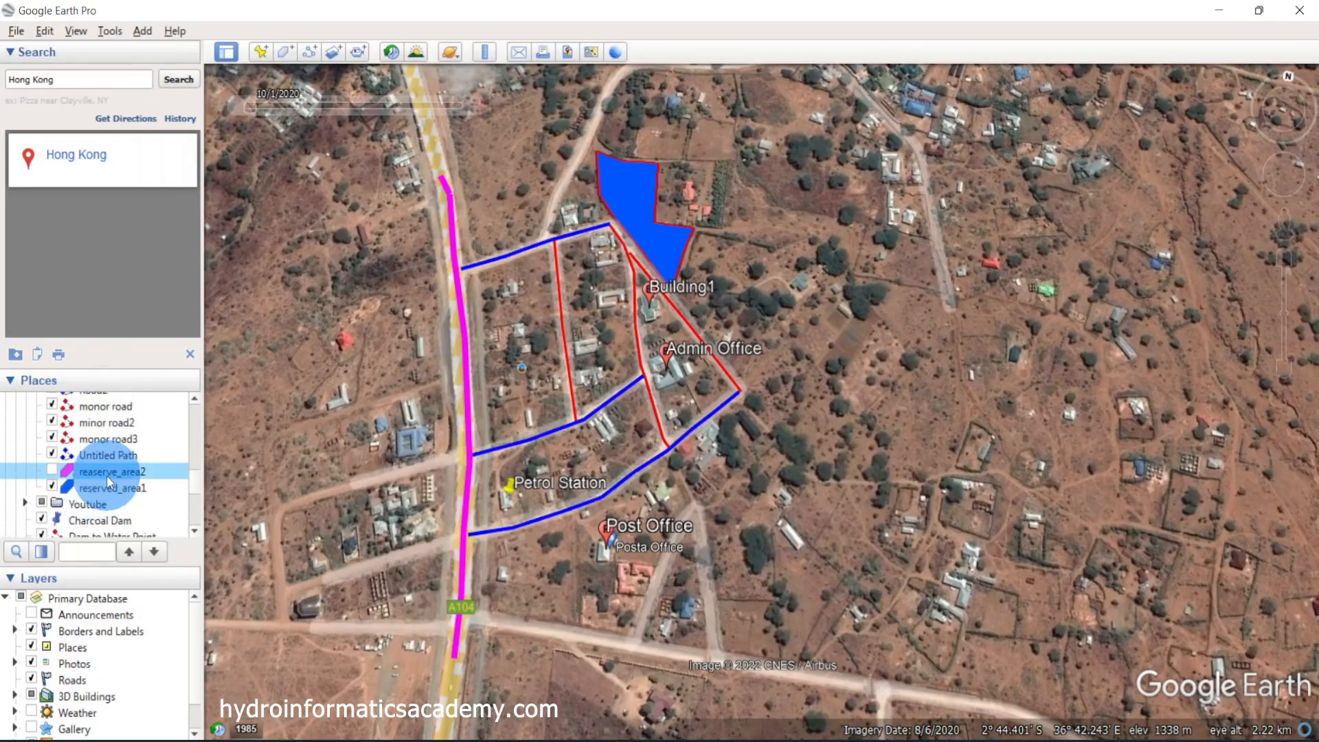
click(52, 470)
Examine the perimeter and area measurements of the reaserve_area2 polygon in its properties
right_click(142, 469)
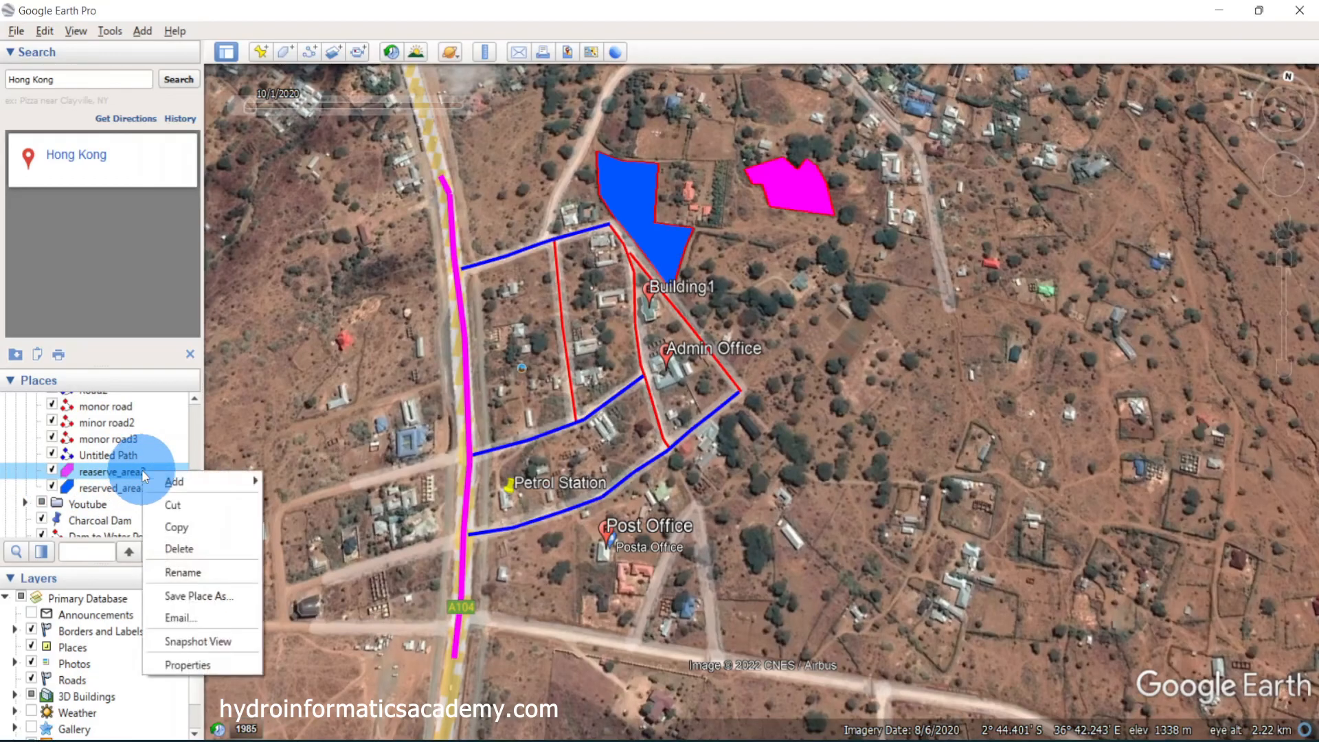
click(199, 665)
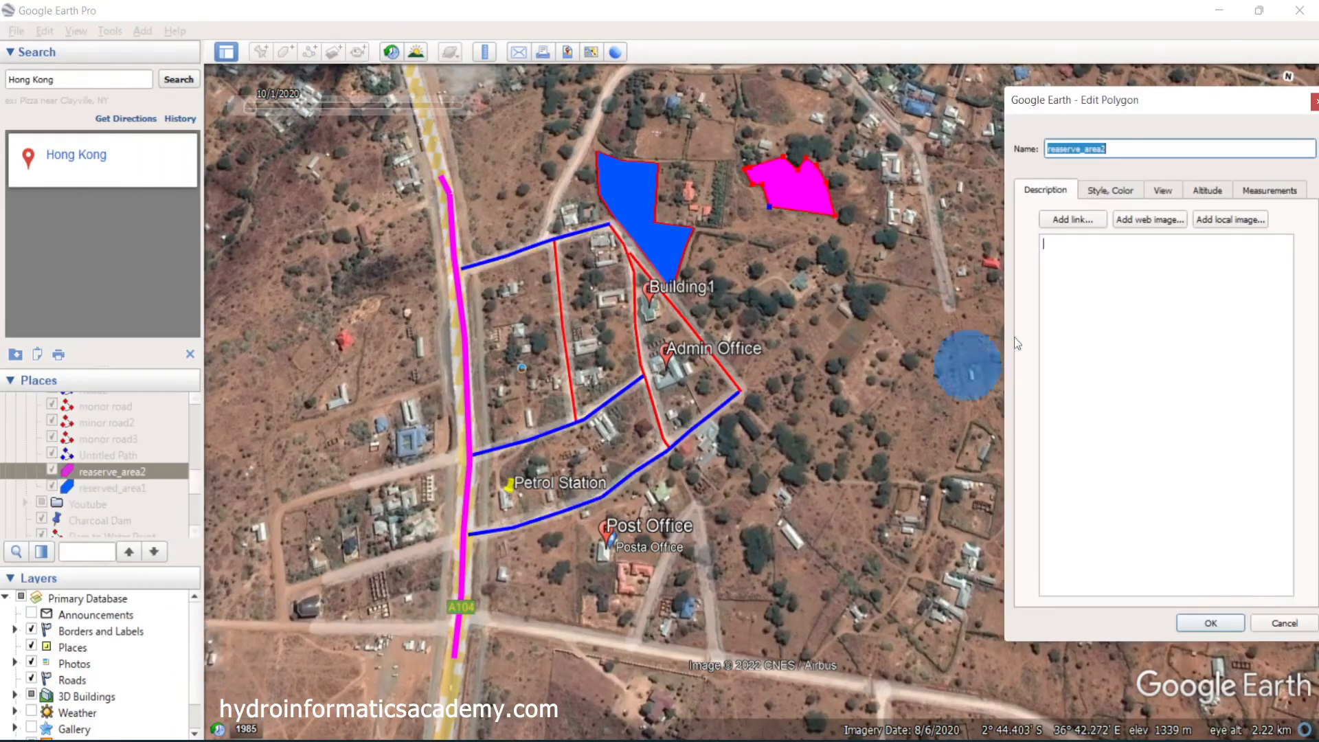
click(1269, 190)
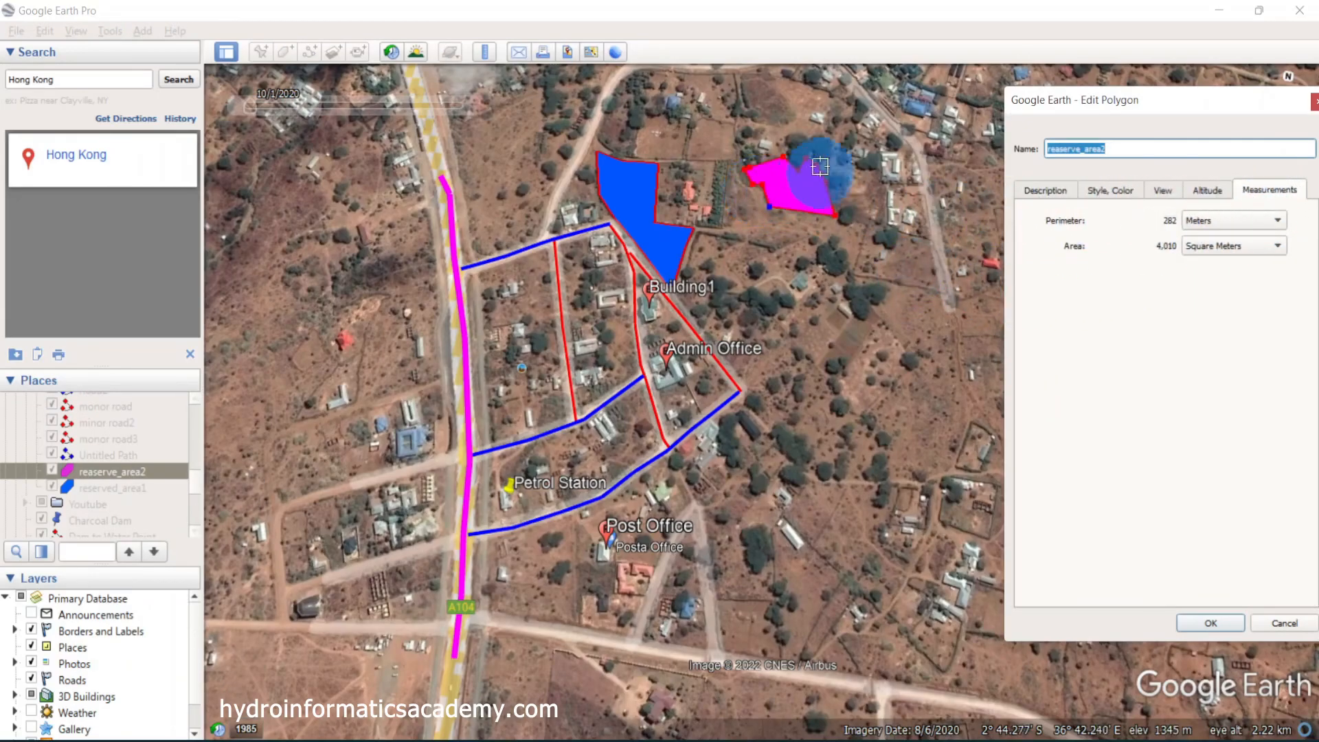
scroll(790, 168, up, 2)
scroll(816, 177, up, 2)
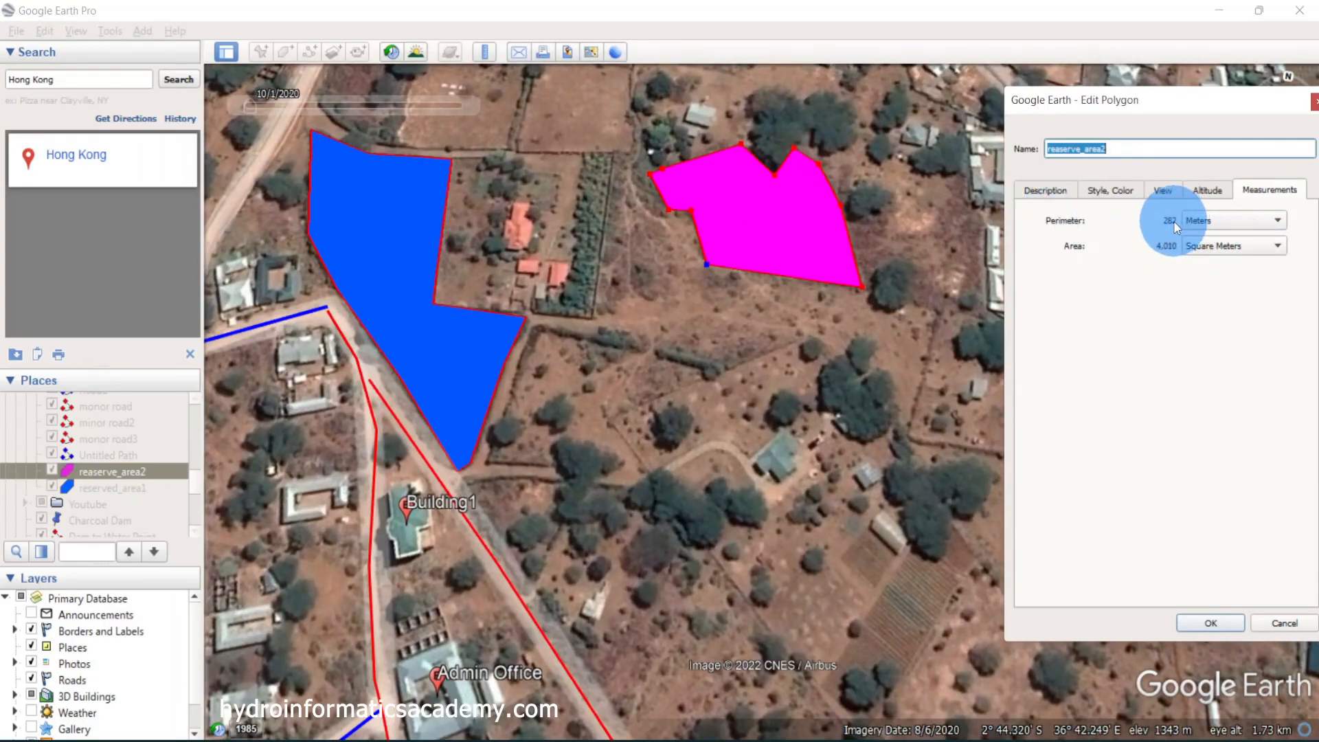
View reaserve_area2's area in Square Yards, switch it back to Square Meters, and close its properties without saving
click(1221, 247)
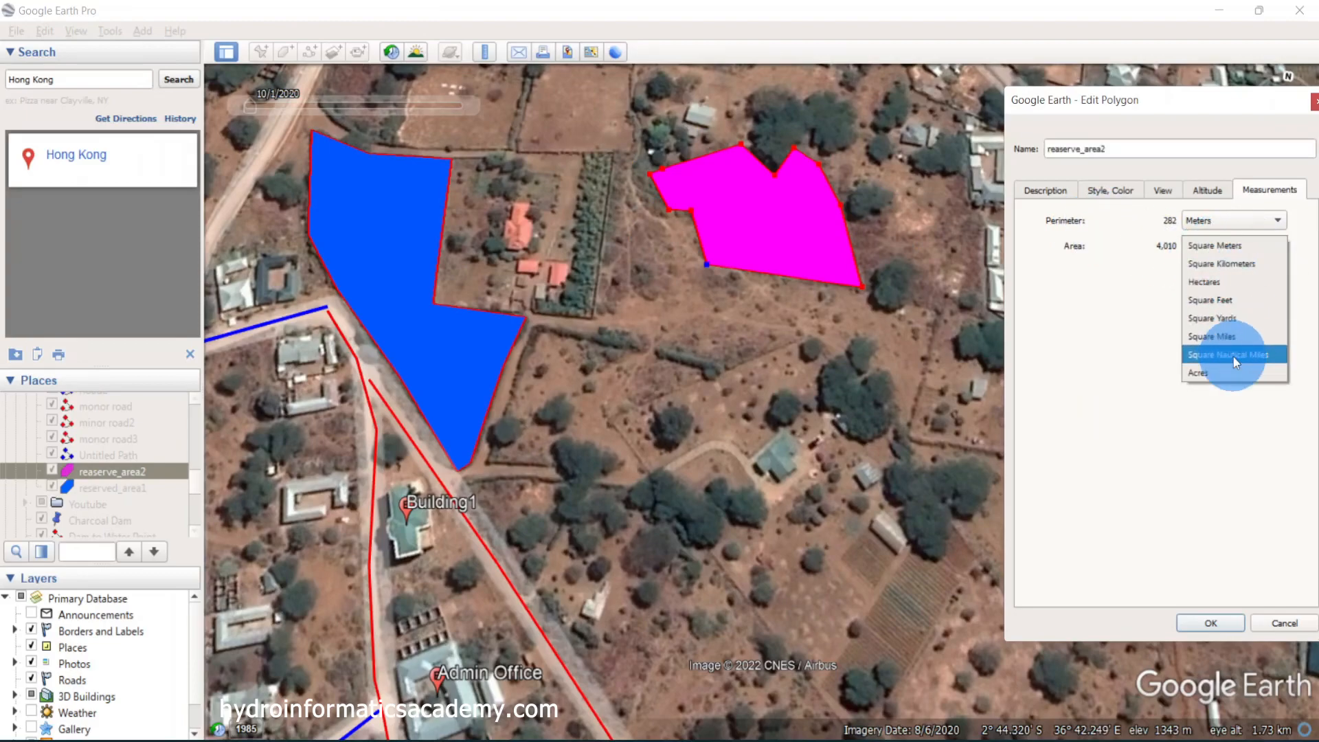
click(1246, 315)
click(1245, 246)
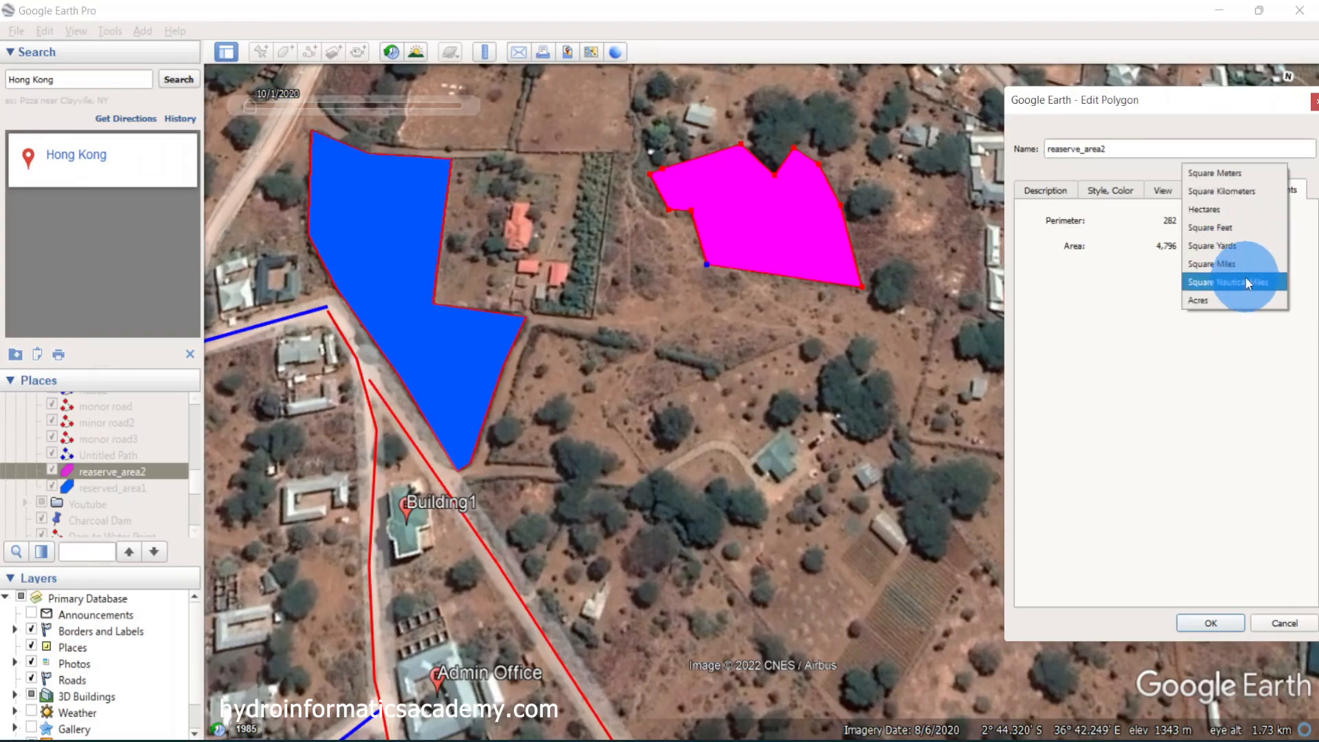
click(1241, 174)
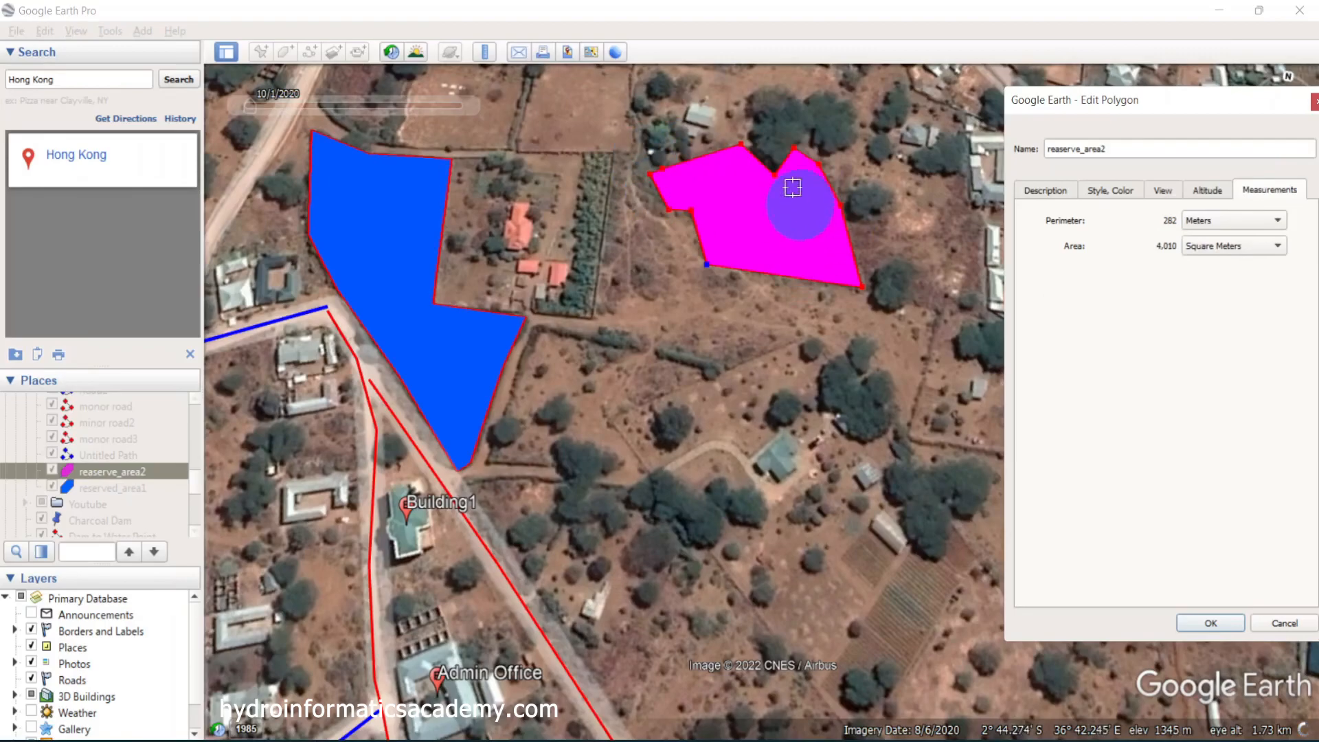
click(1284, 625)
Check the length measurement of the Highway path in its properties, then cancel out of them
scroll(628, 375, down, 3)
scroll(827, 357, down, 2)
scroll(456, 610, up, 2)
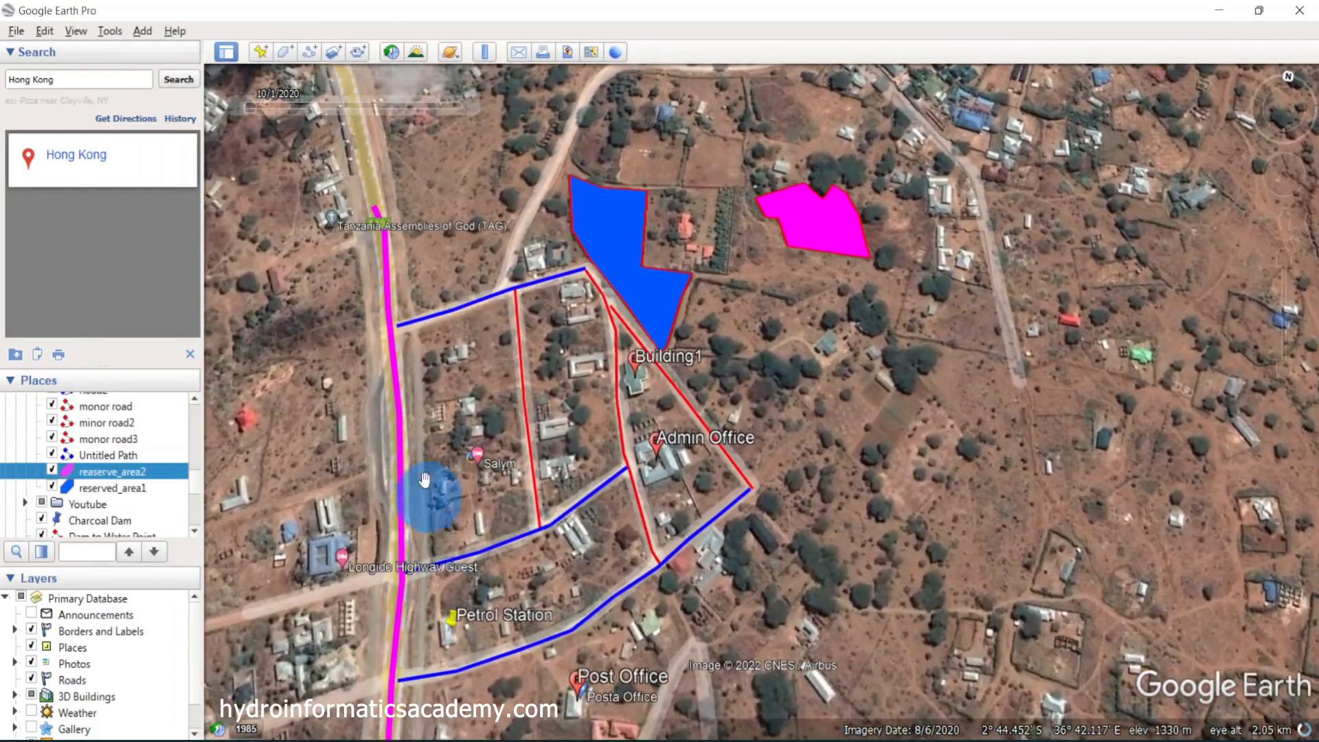
click(397, 382)
click(151, 404)
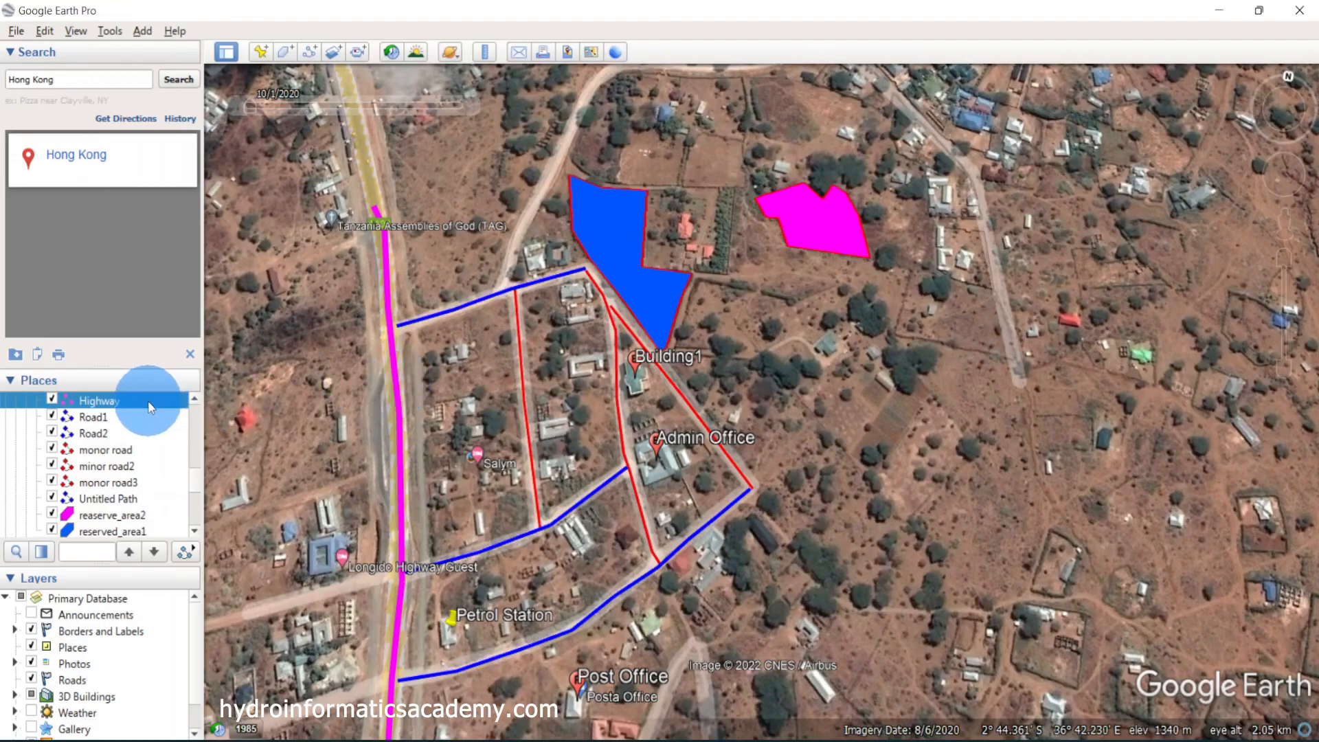
right_click(149, 403)
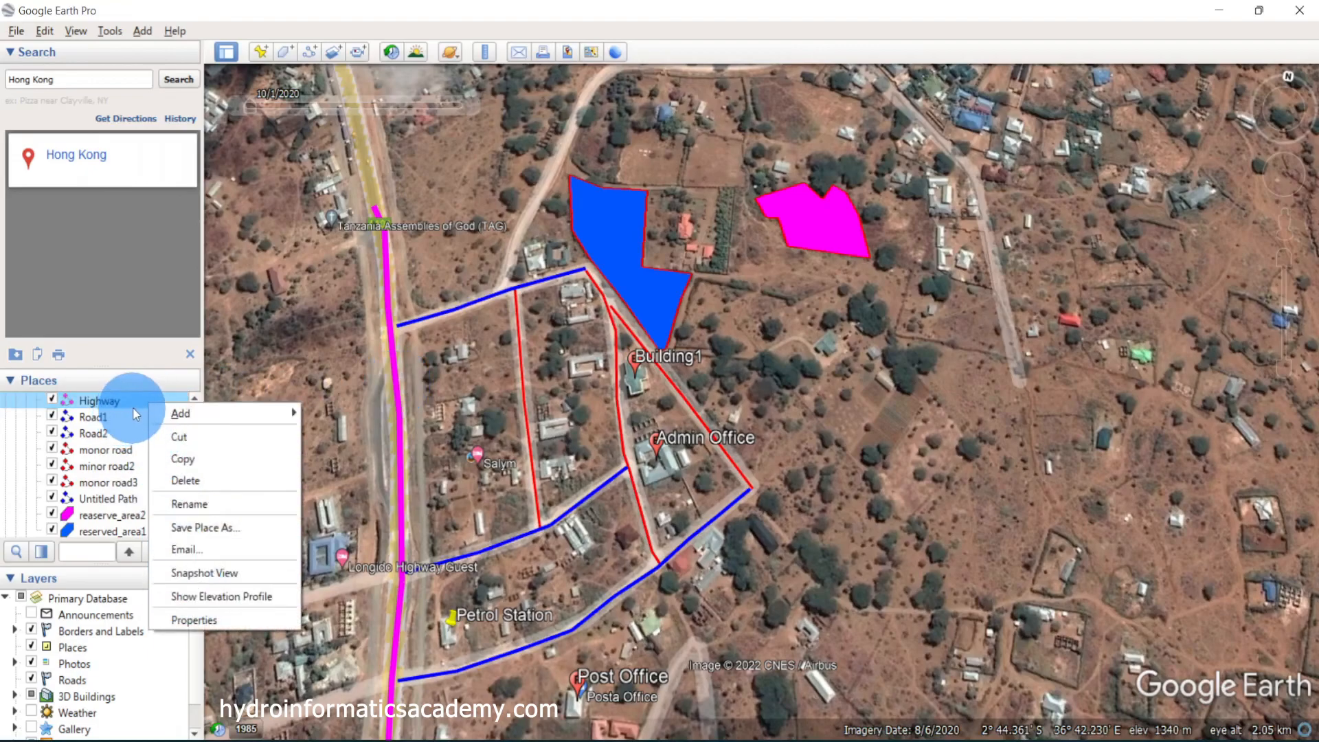
click(133, 402)
right_click(133, 402)
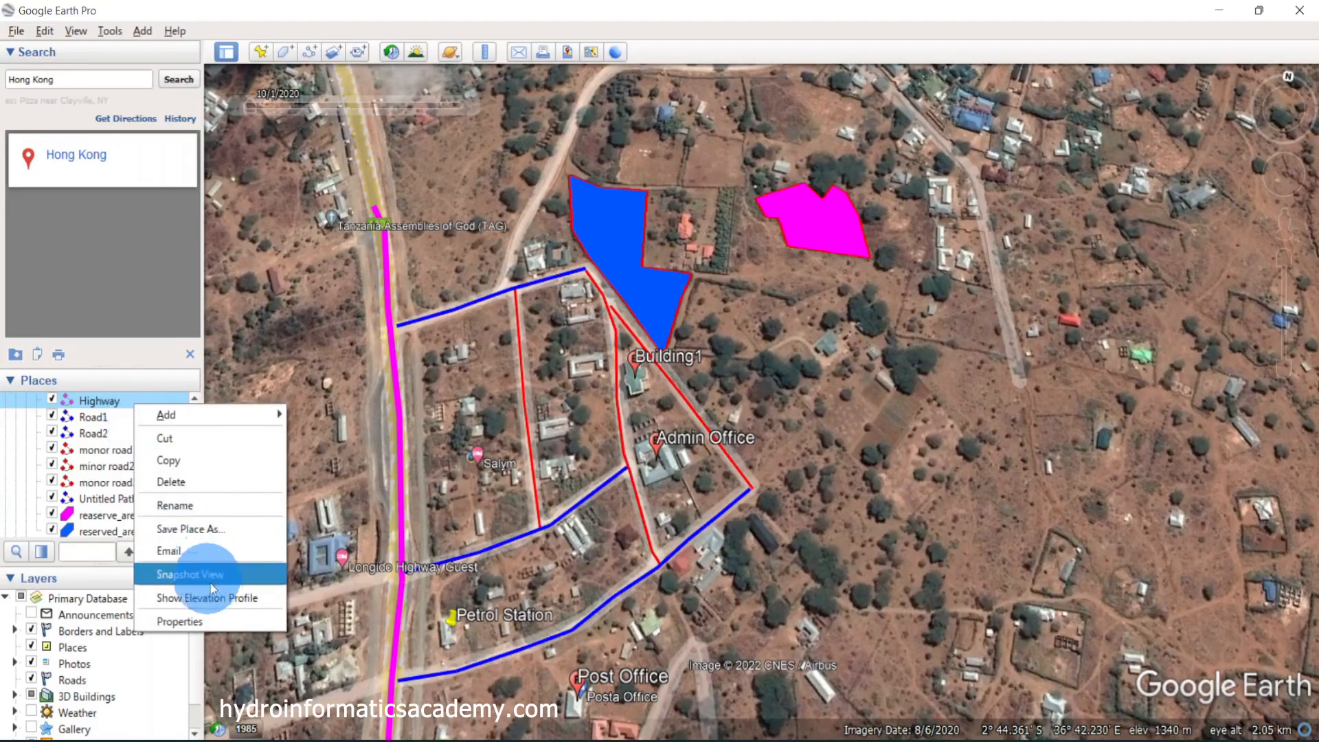
click(216, 621)
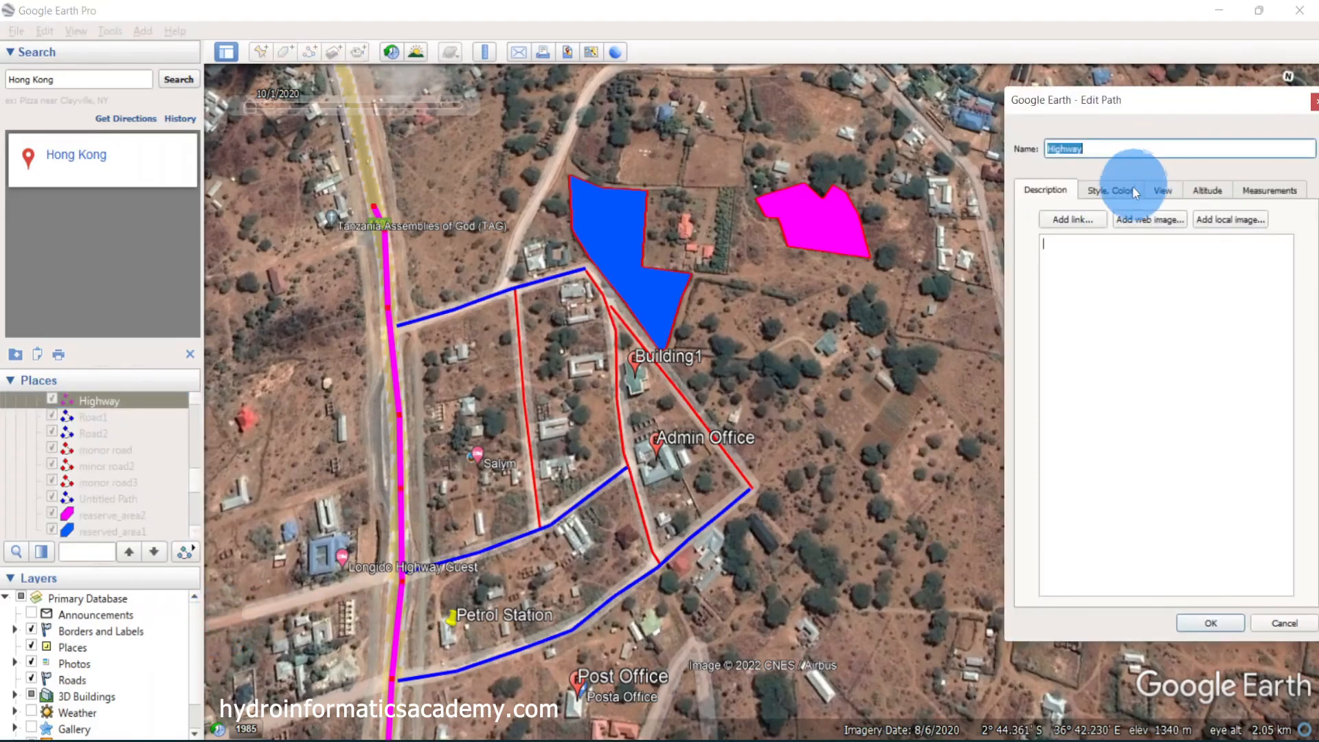
click(1267, 192)
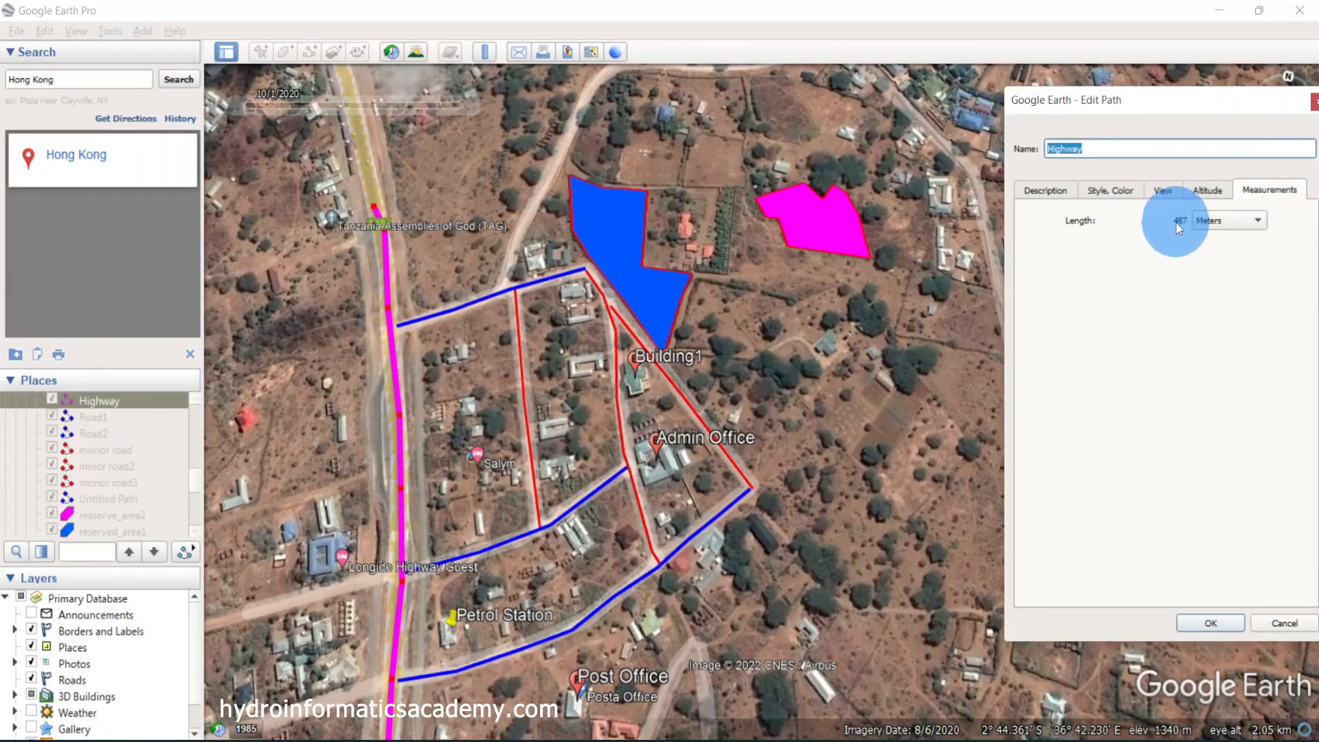
click(1272, 620)
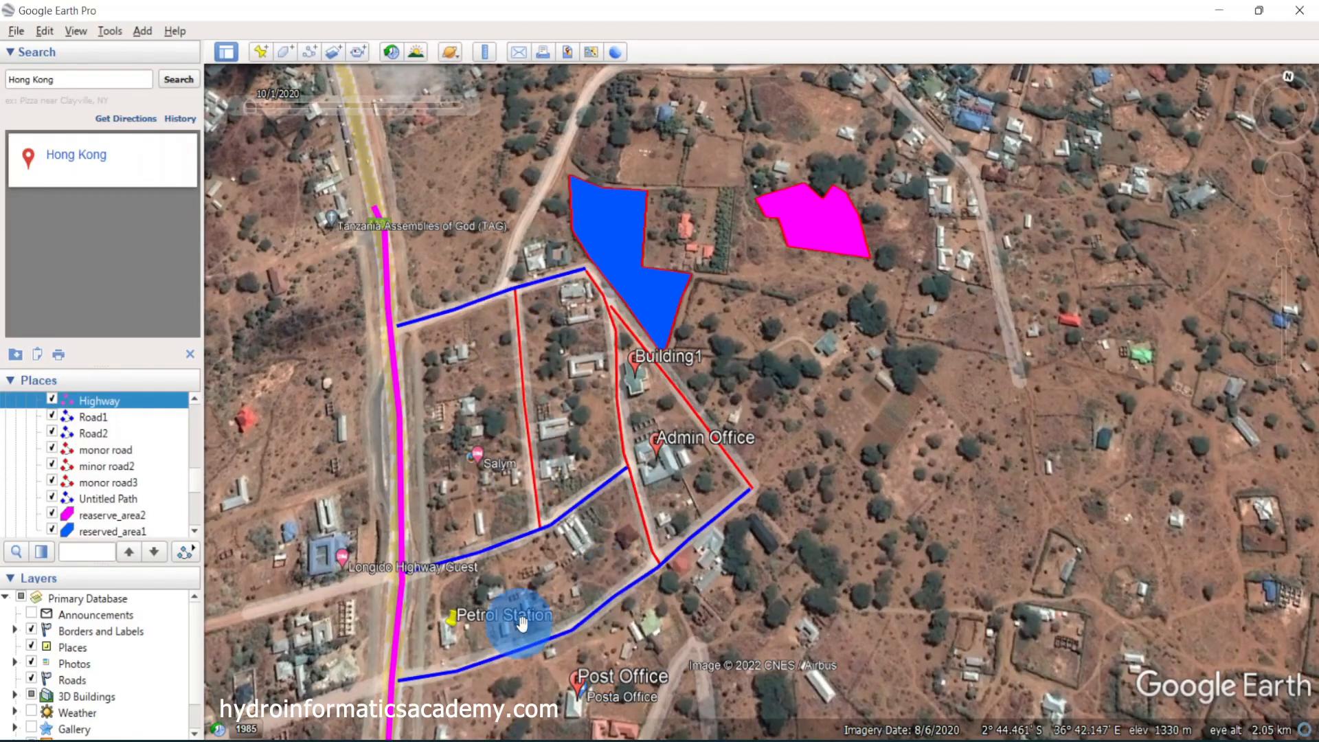
Start the Save Image map layout, open its legend for editing, and refresh the legend entries from the current view
drag(863, 450, 883, 432)
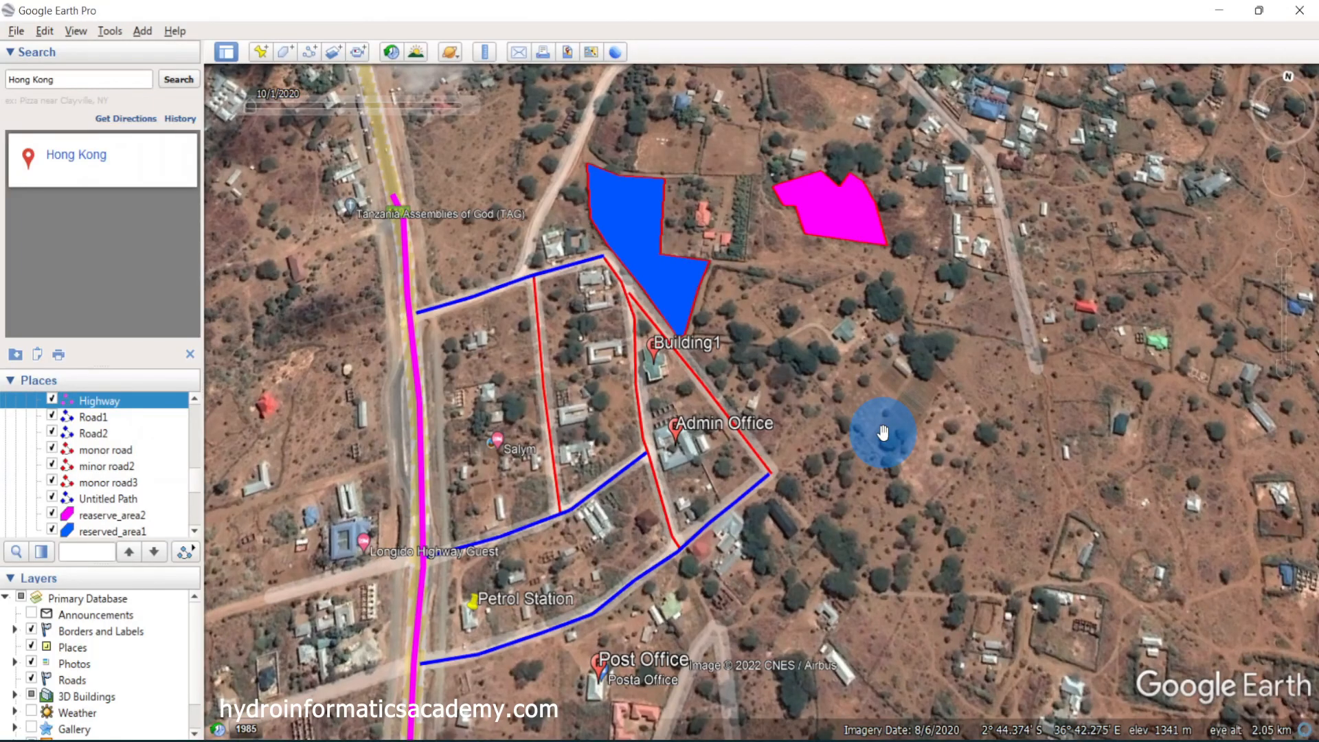
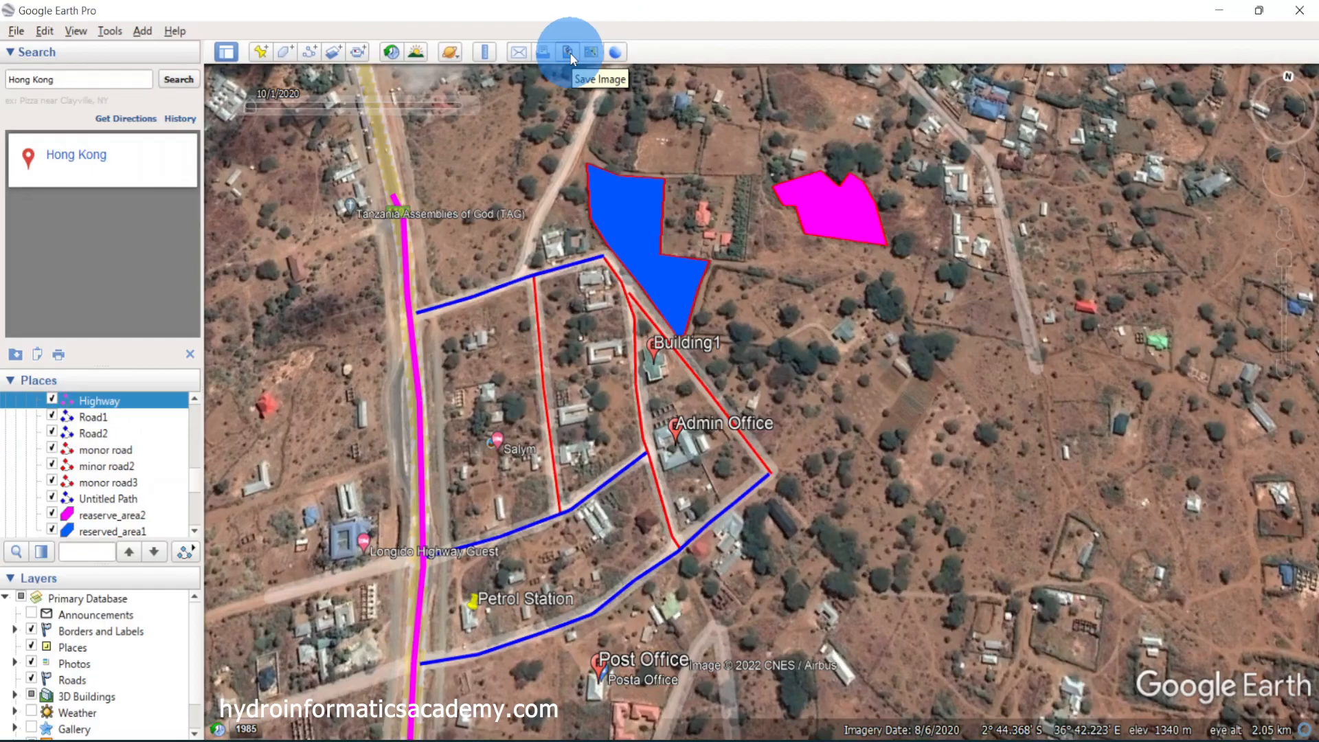
click(568, 52)
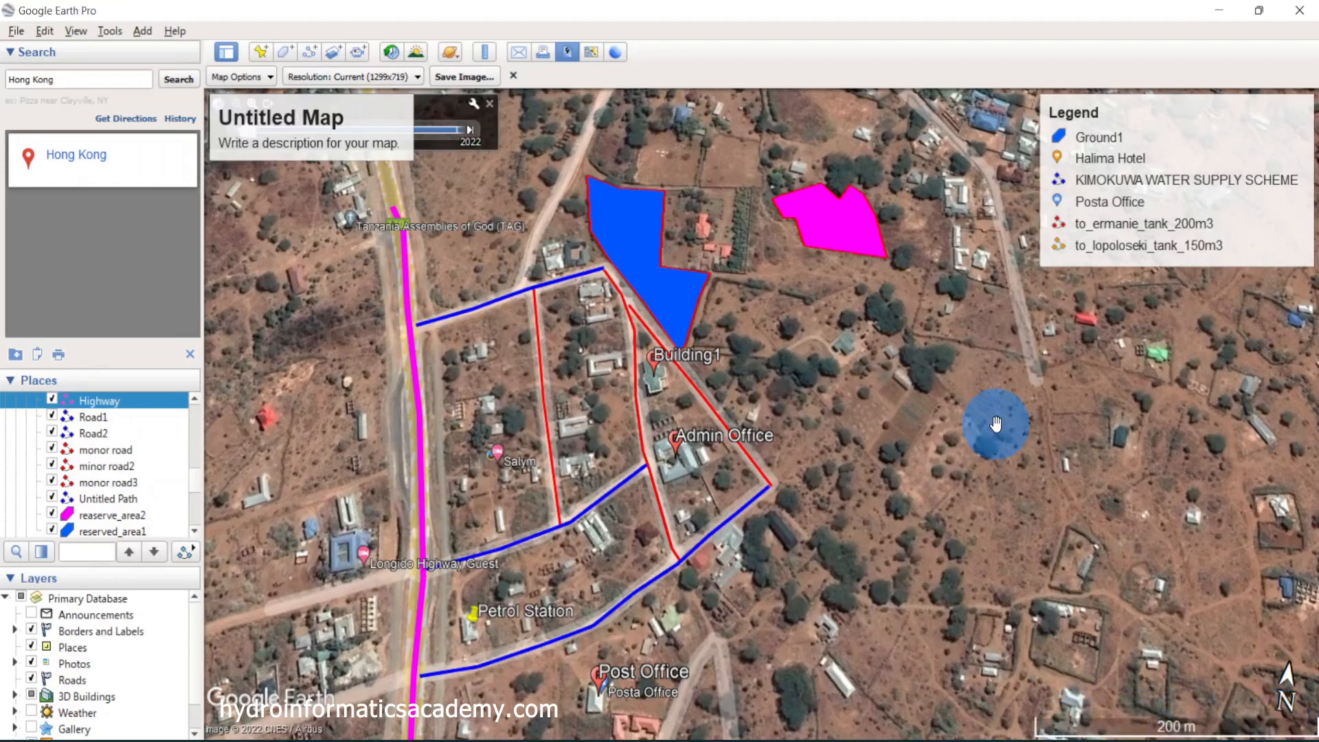
mouse_move(1154, 247)
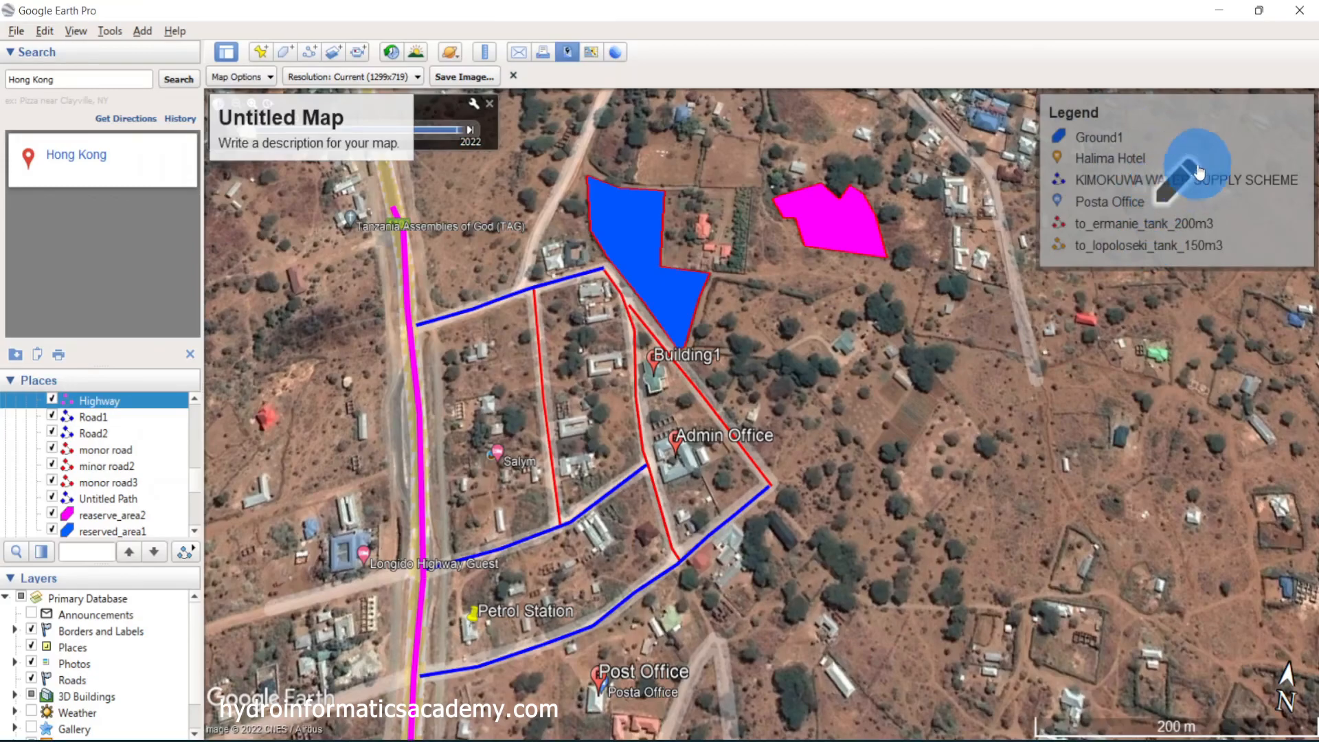
click(1182, 182)
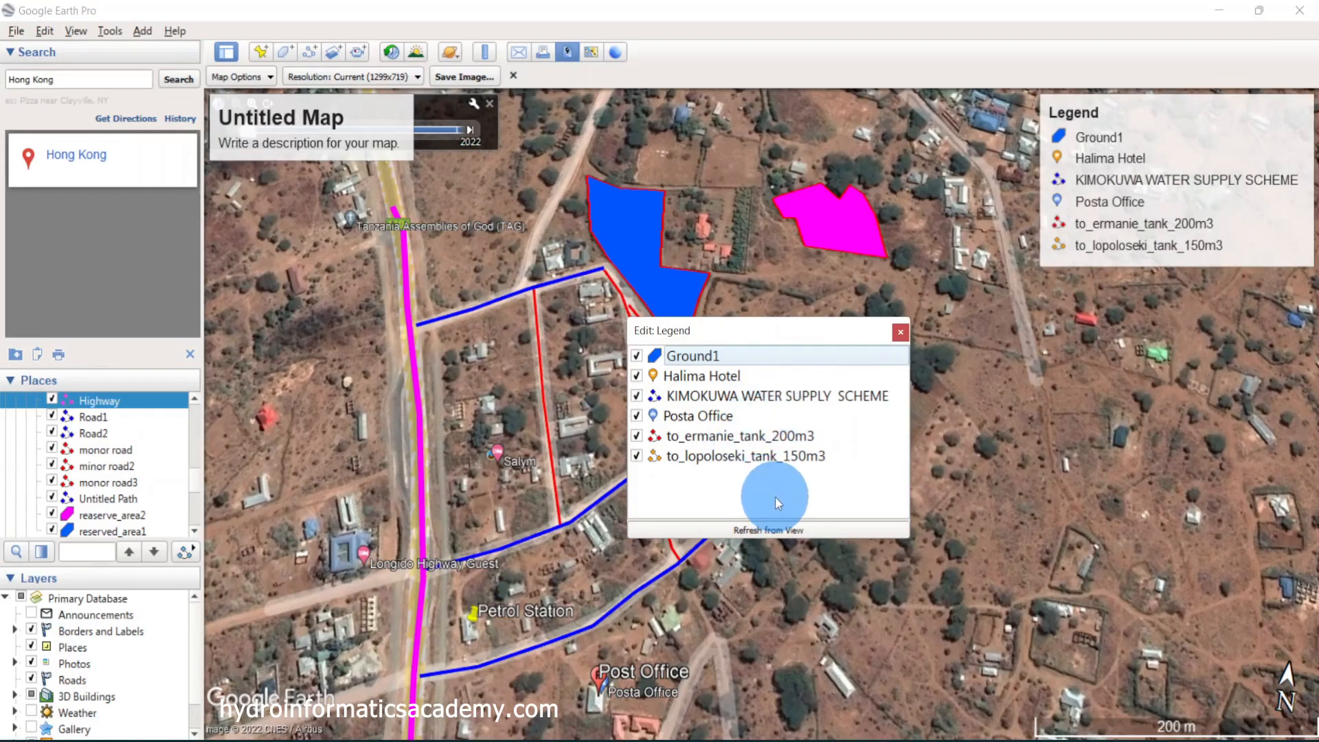
drag(760, 331, 946, 309)
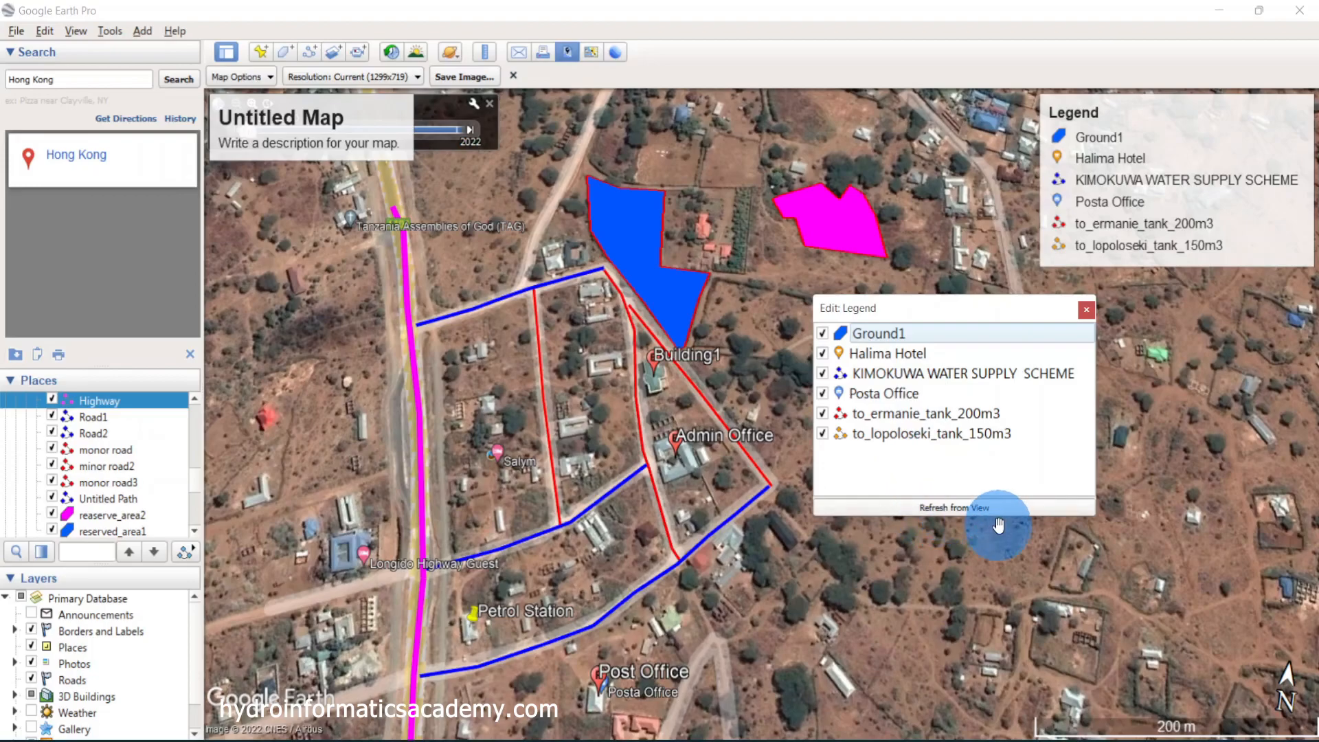
click(942, 505)
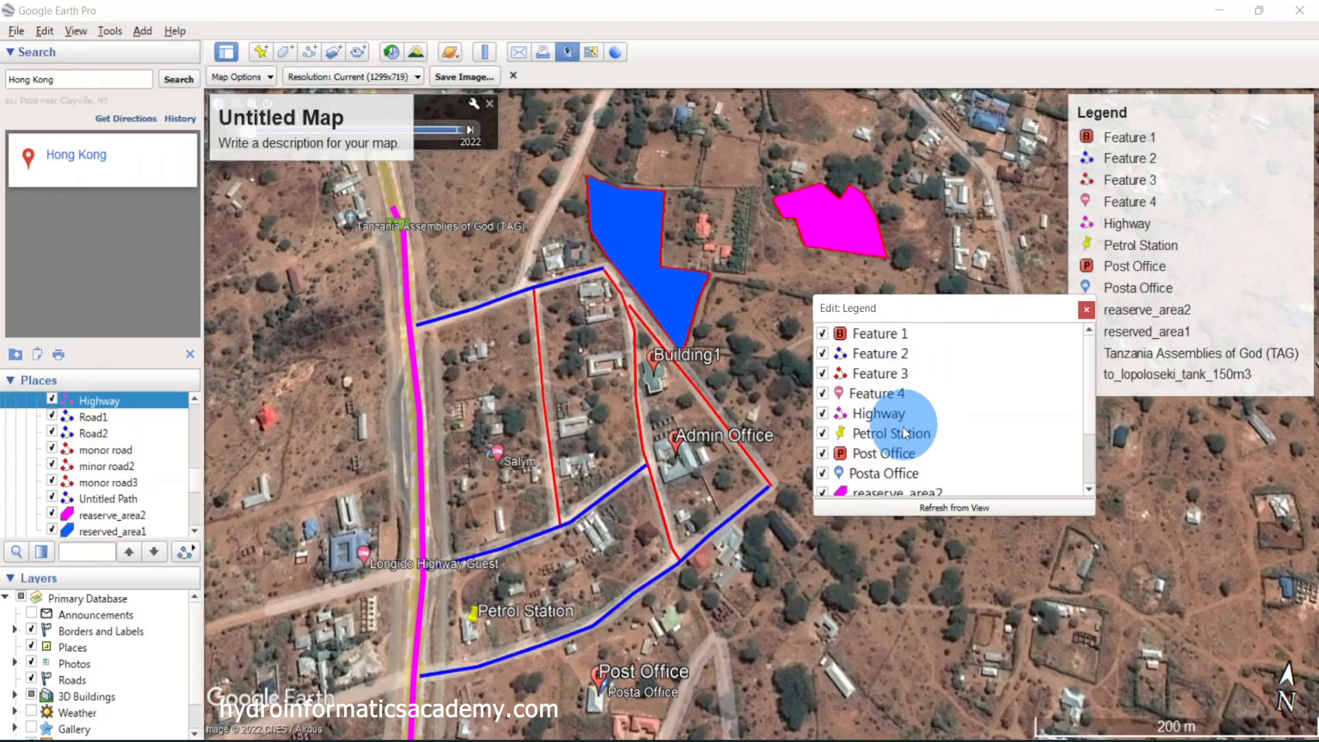
scroll(956, 426, down, 2)
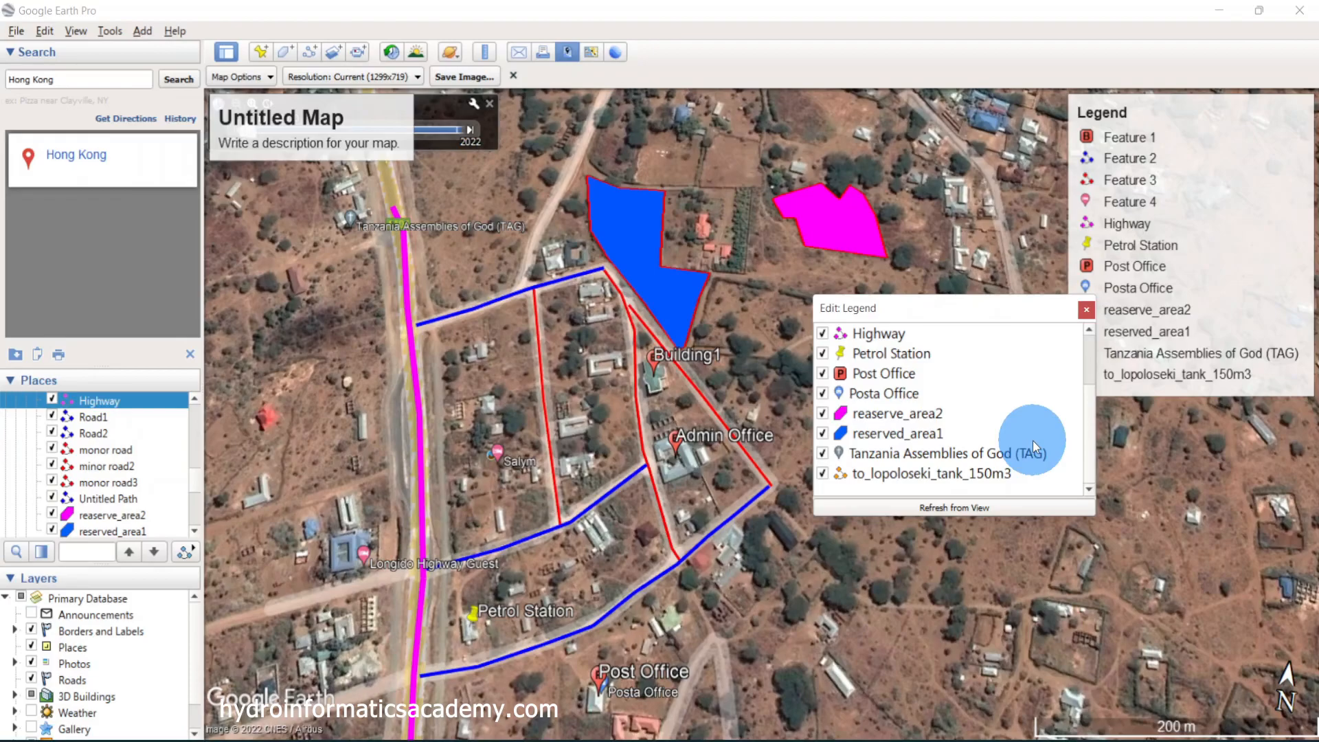
scroll(989, 445, up, 2)
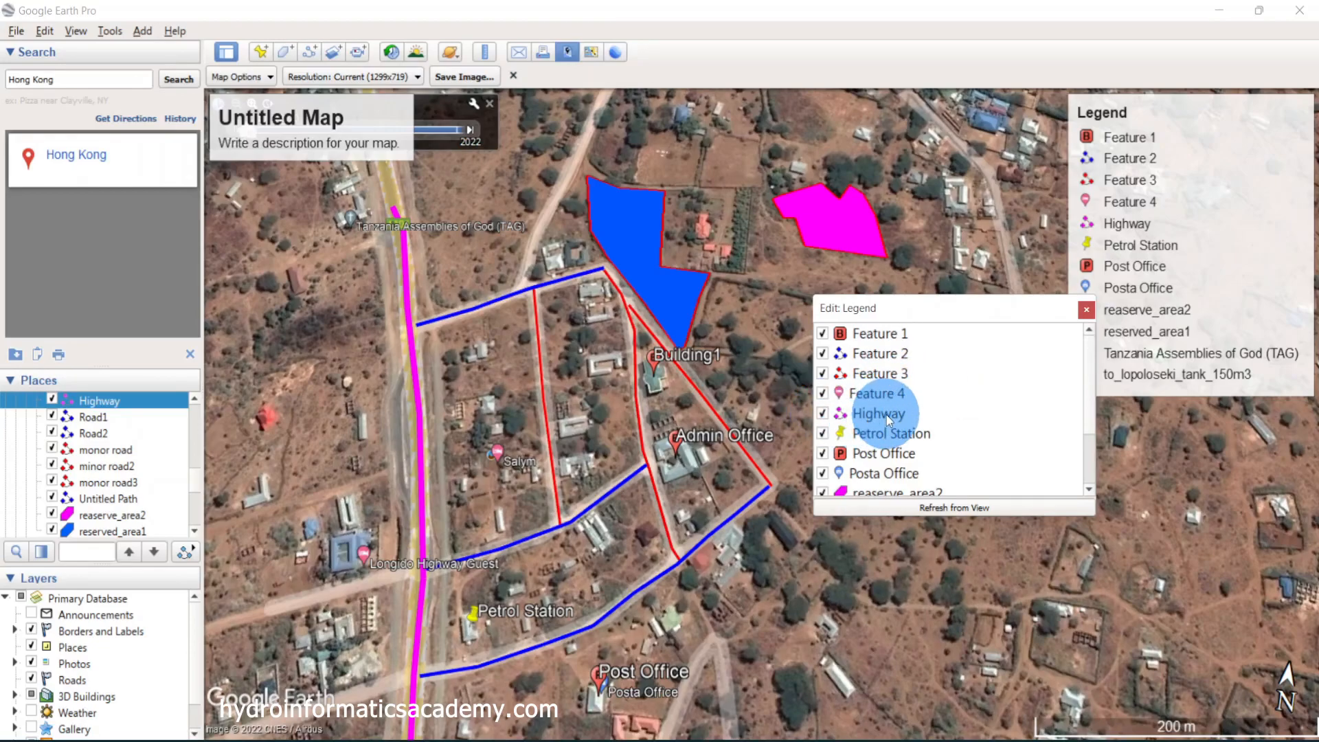
Reopen the legend for editing and toggle the Feature 1 entry off and back on
drag(751, 348, 730, 300)
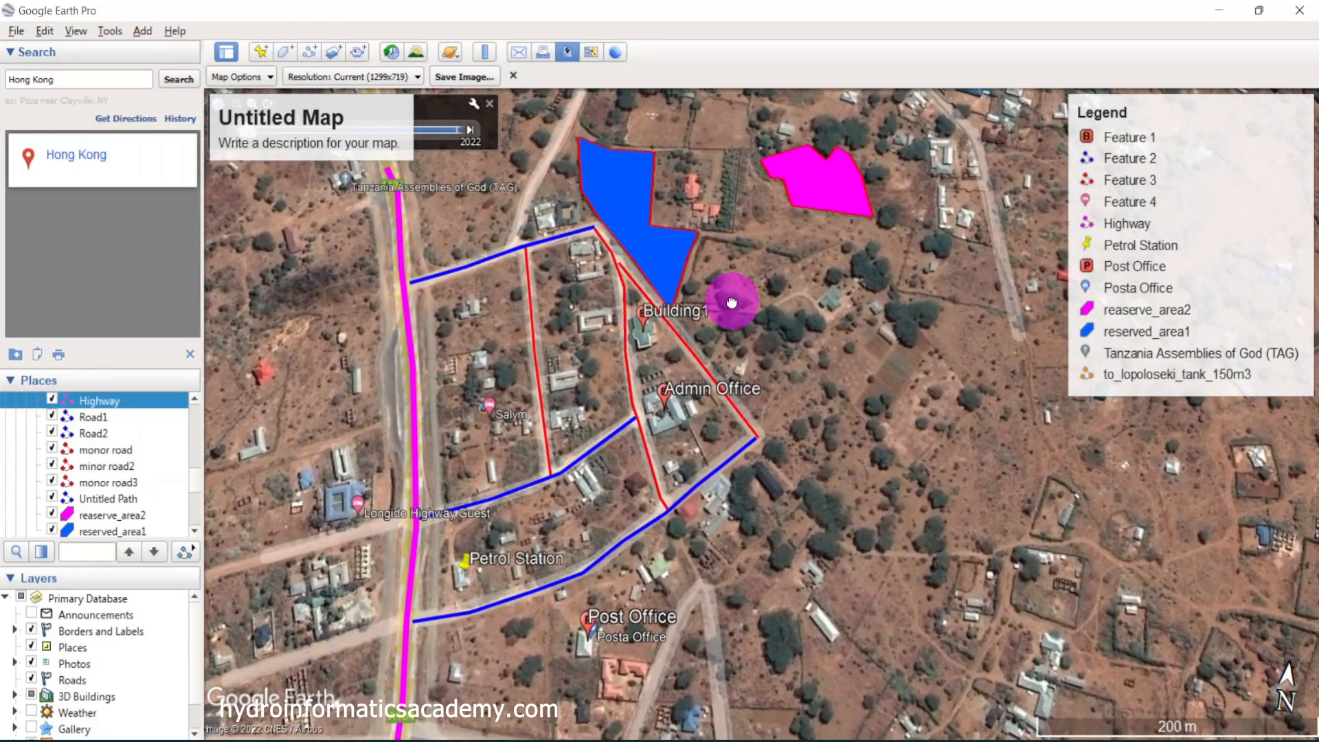
click(1201, 256)
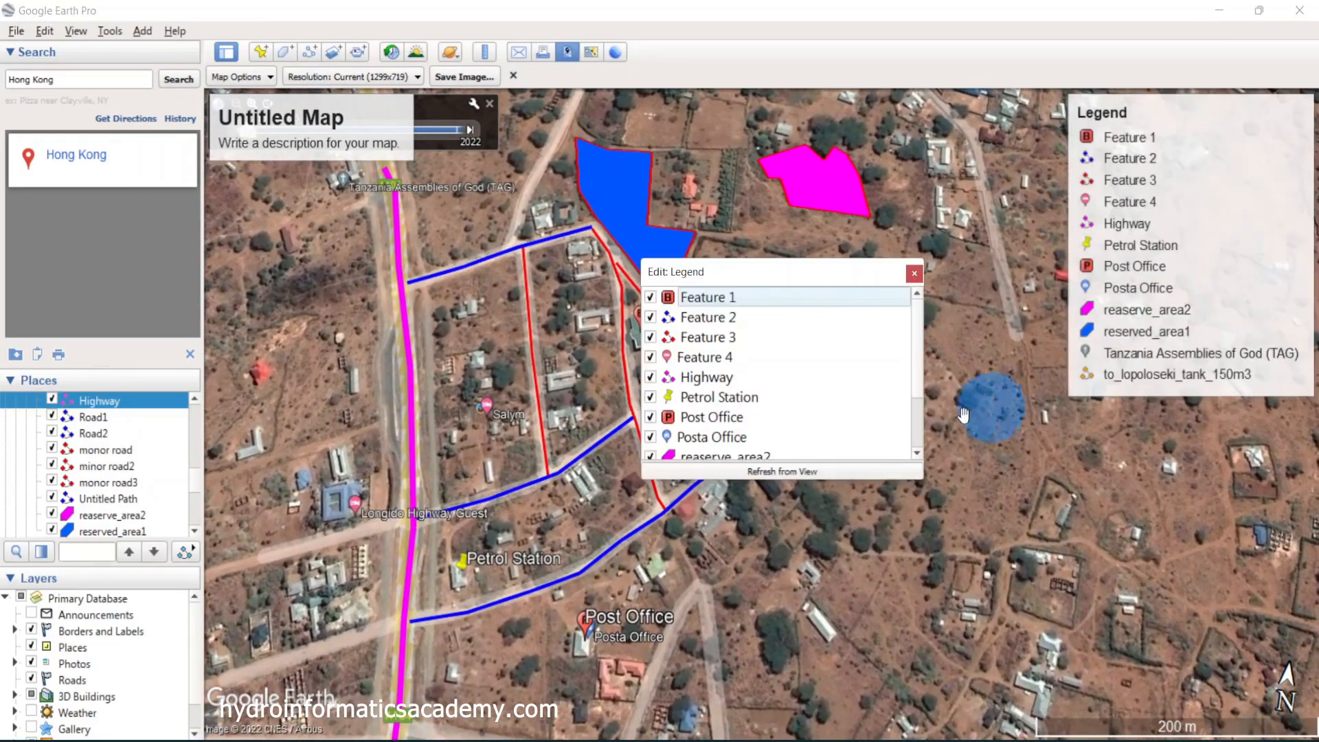
drag(770, 274, 1054, 288)
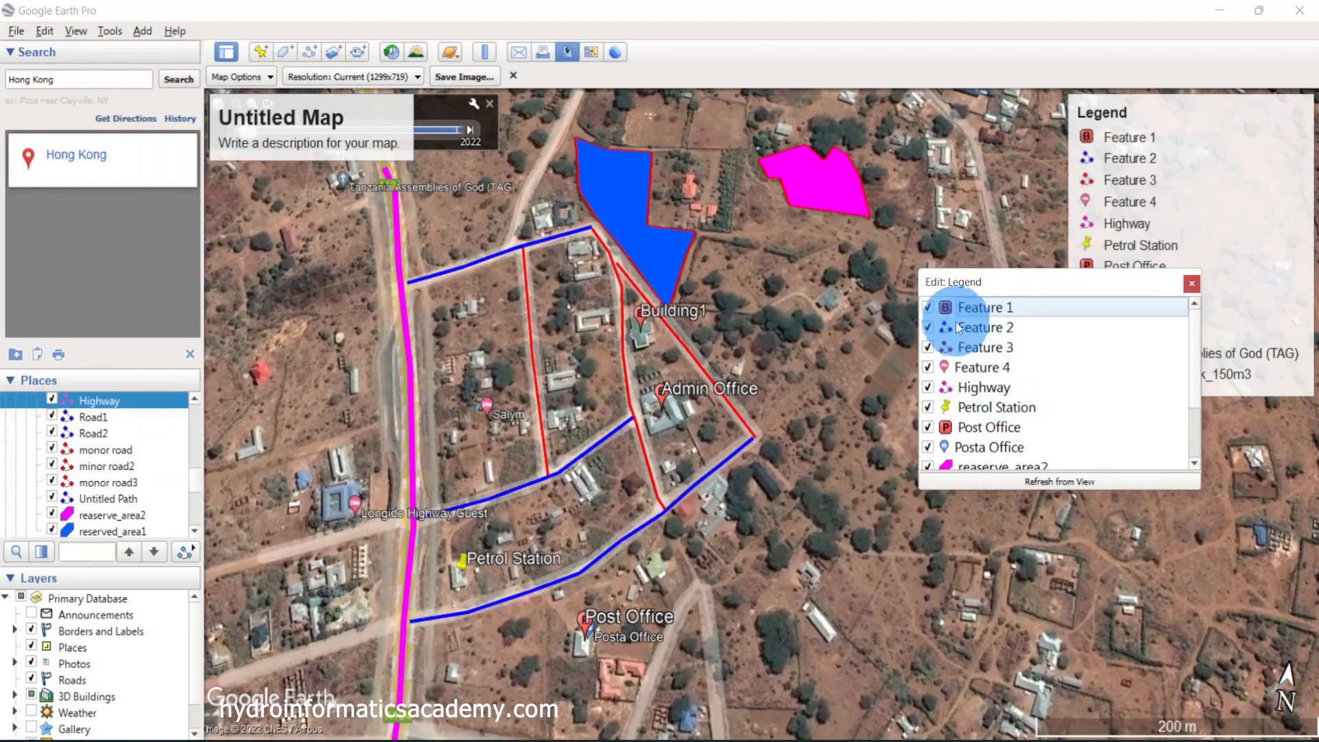
click(928, 307)
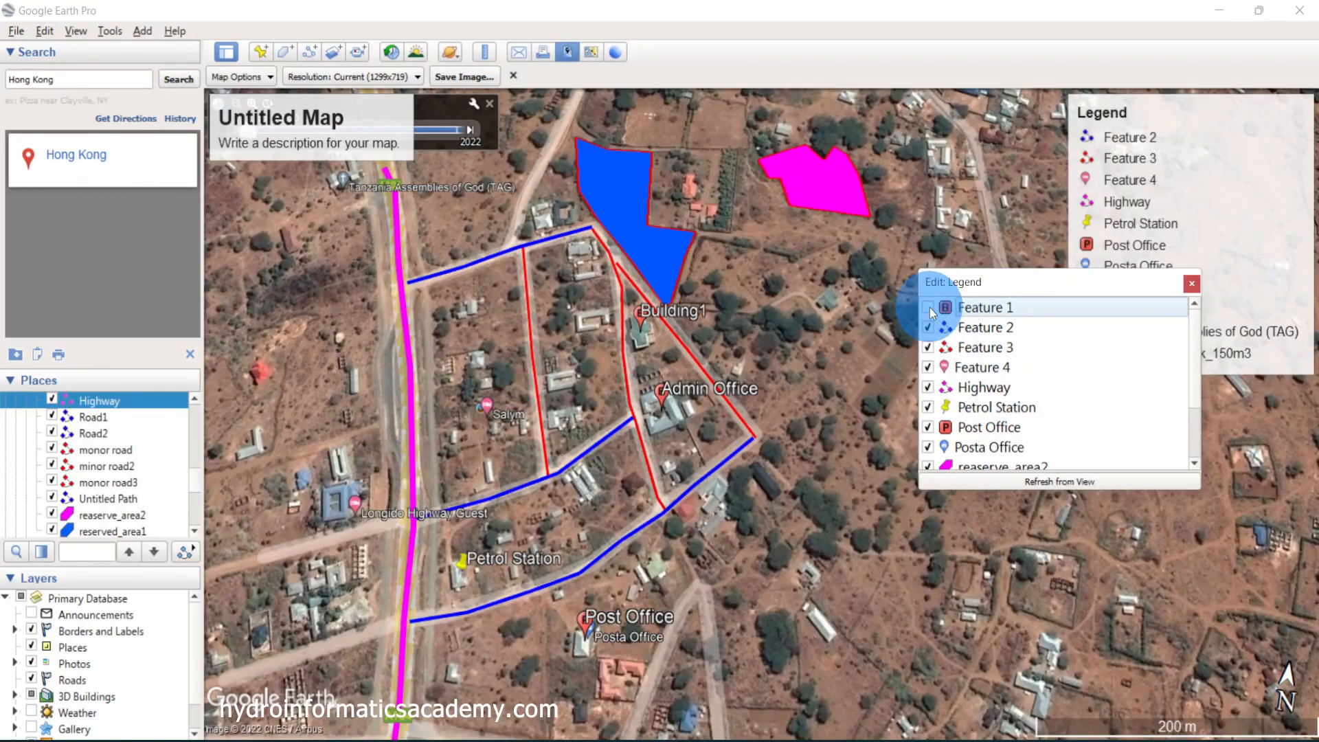
click(928, 308)
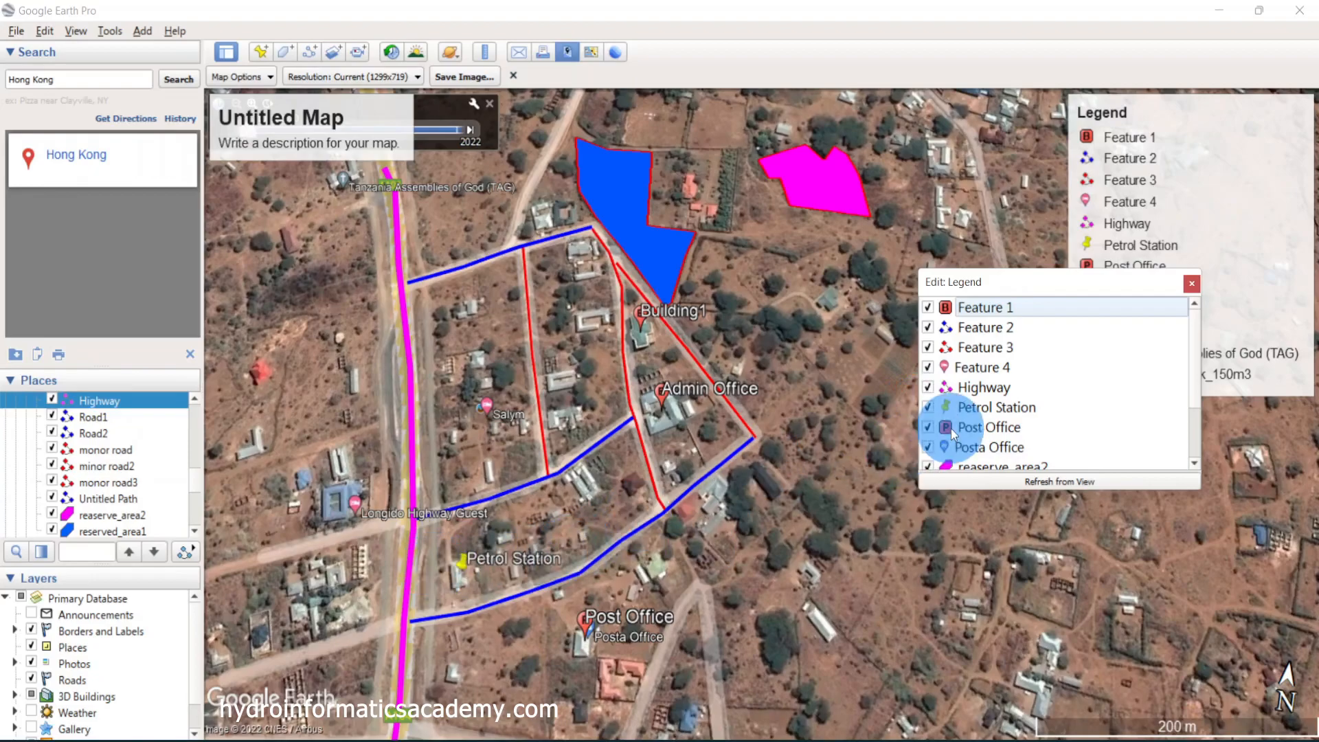
Remove to_lopoloseki_tank_150m3 and Tanzania Assemblies of God (TAG) from the legend and finish editing it
click(929, 408)
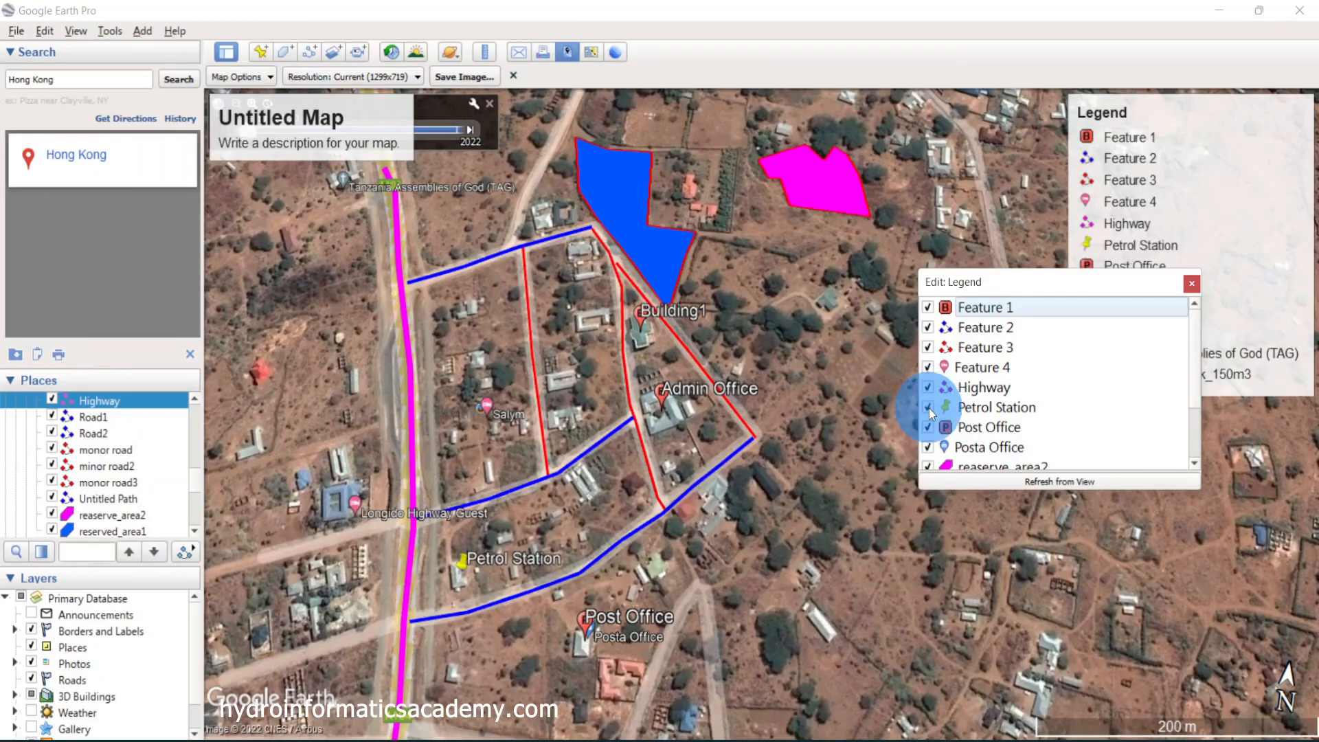
scroll(1031, 408, down, 2)
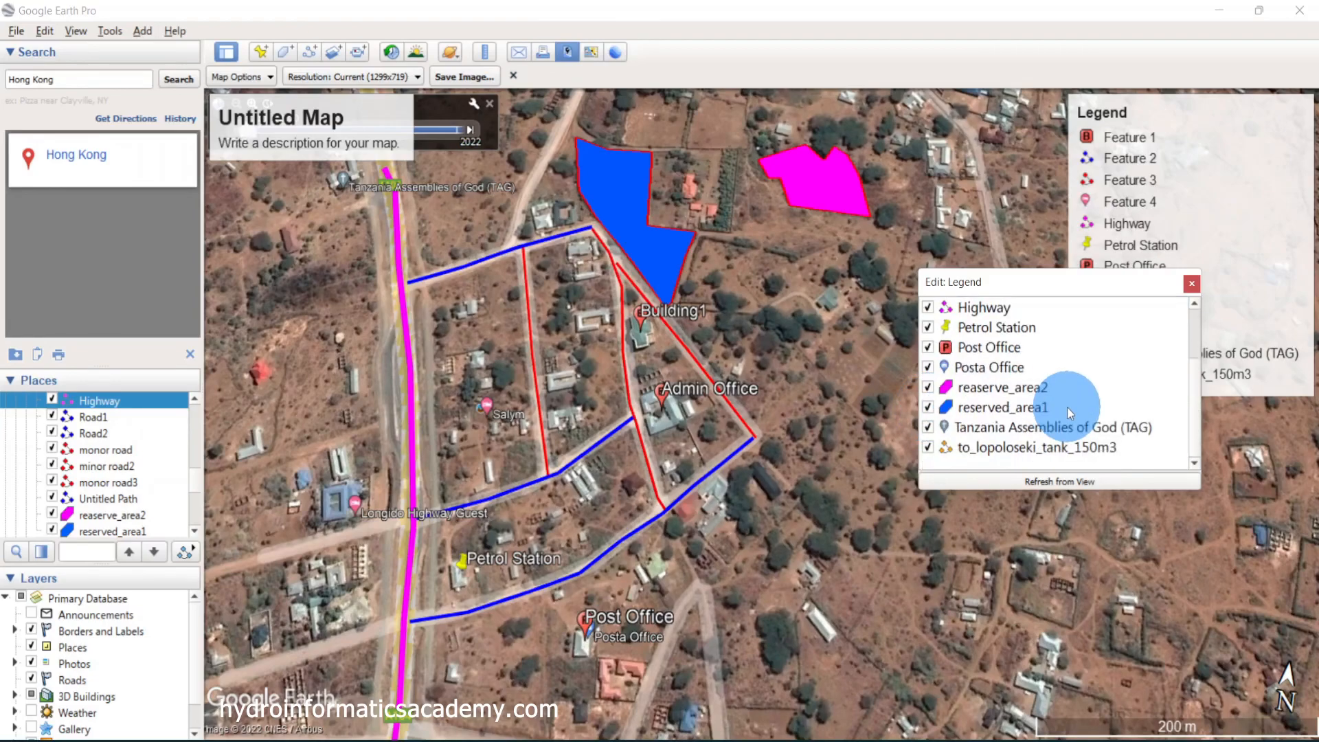
click(927, 448)
click(929, 427)
scroll(1102, 397, up, 2)
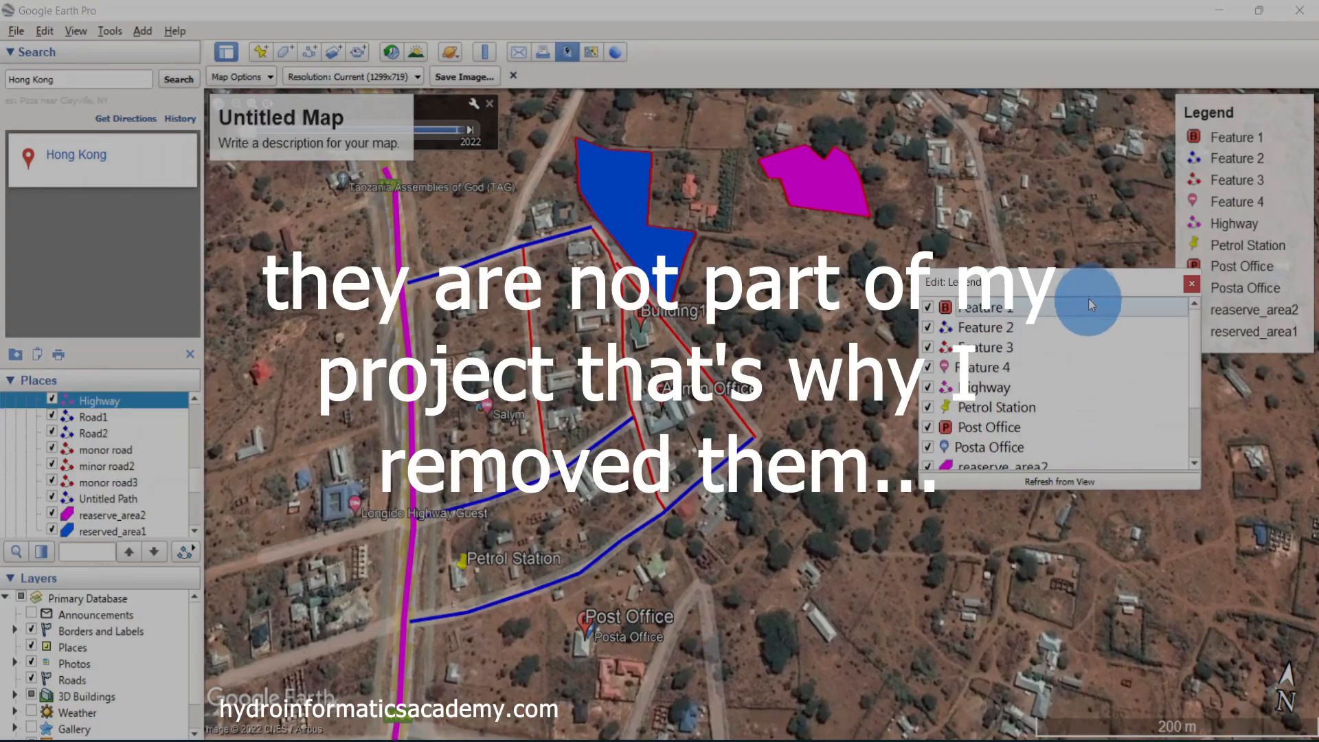
drag(1162, 287, 1021, 287)
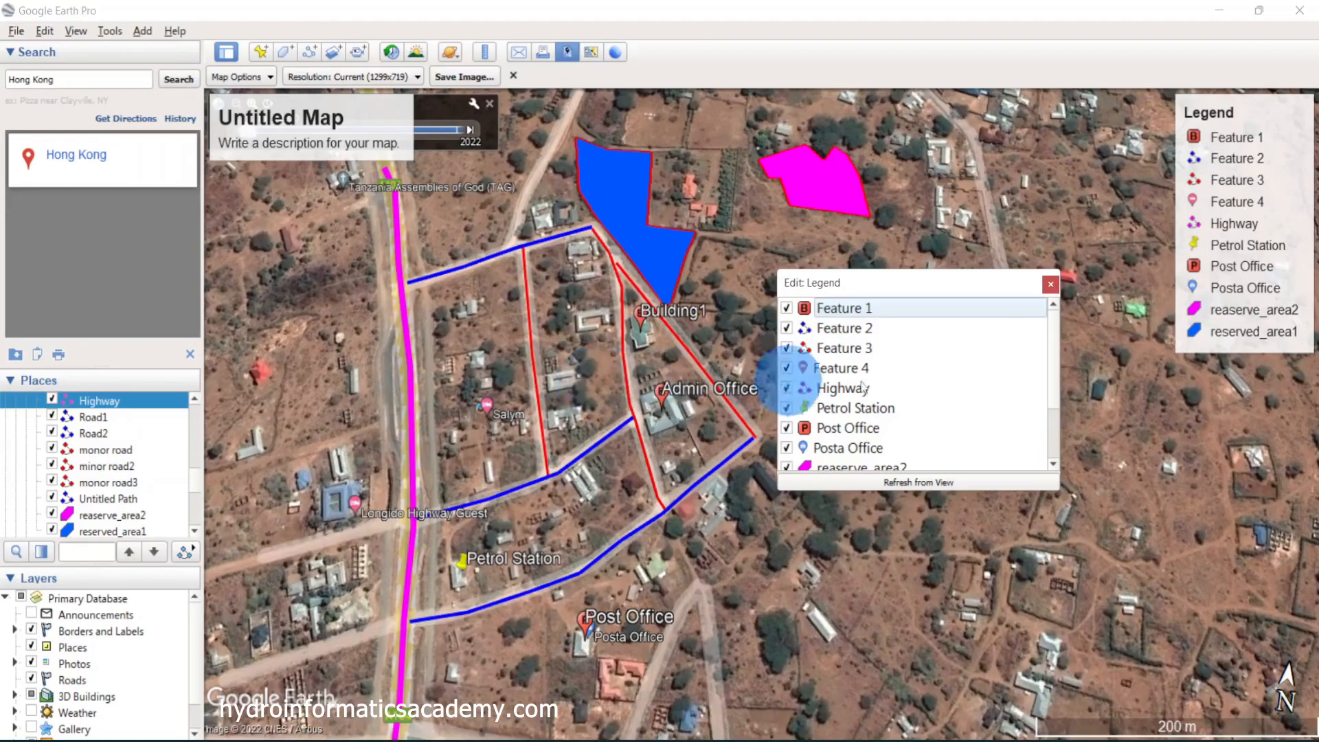
click(1051, 285)
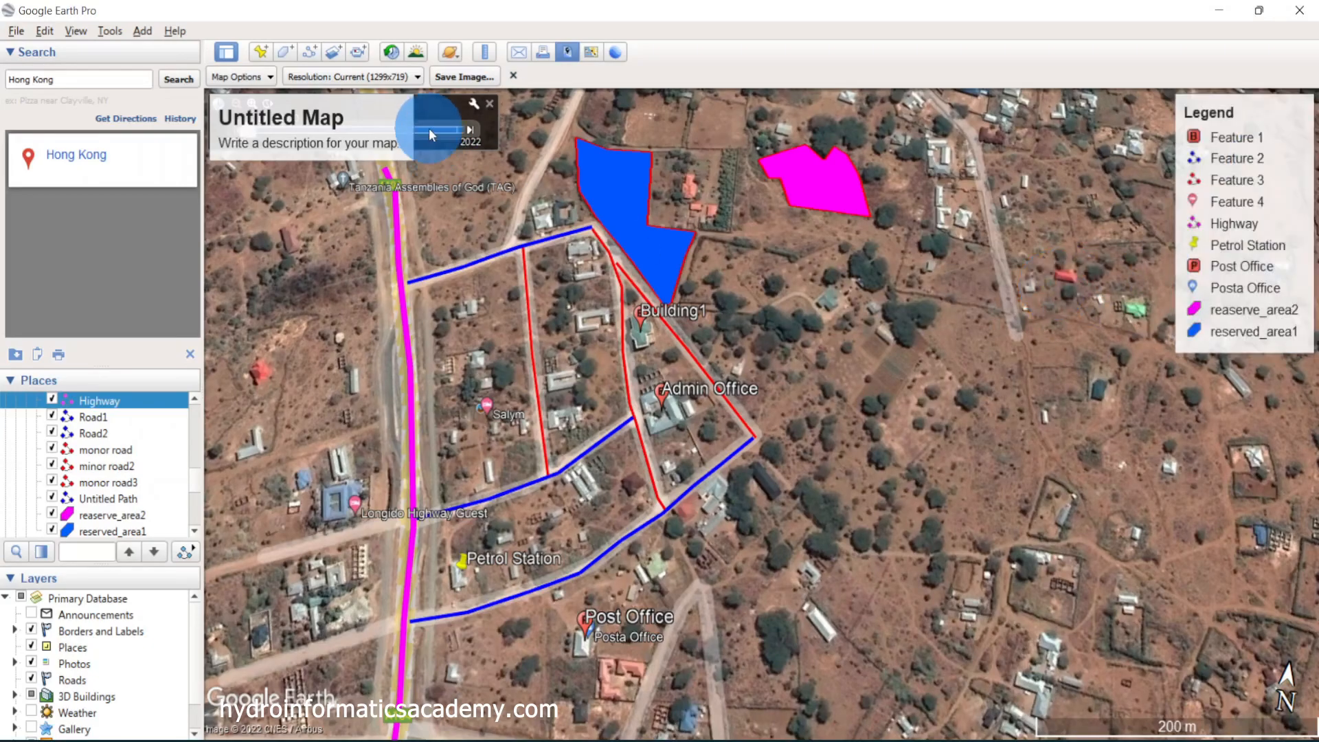
Set the map title to "Area number 1210 Map"
mouse_move(322, 132)
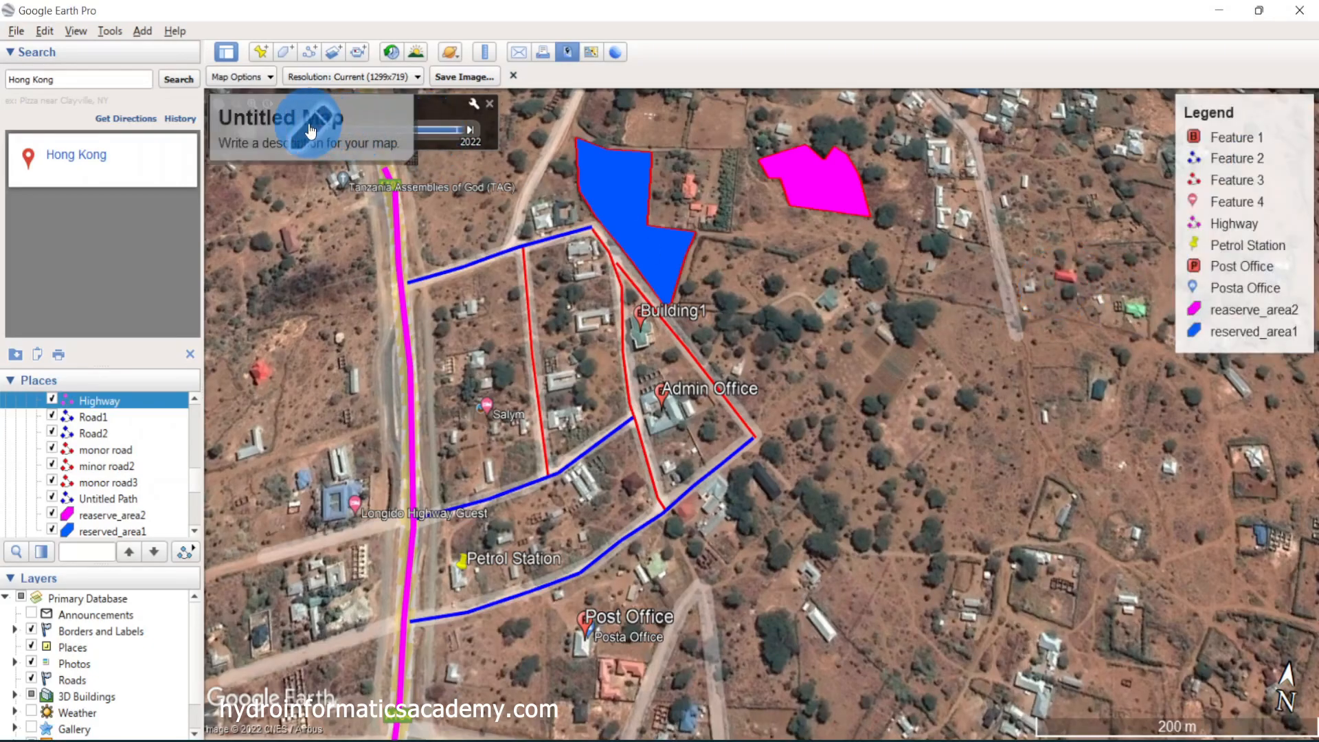
click(311, 131)
text(A)
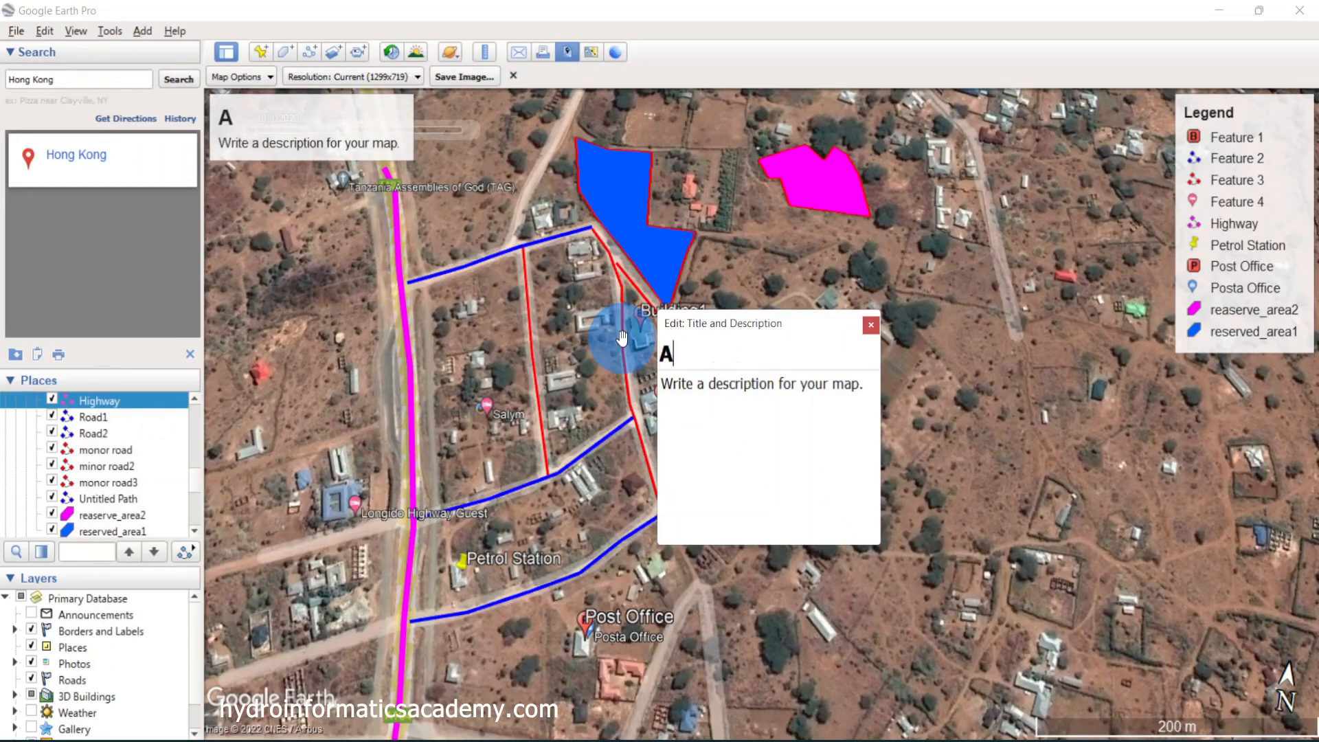
text(rea number )
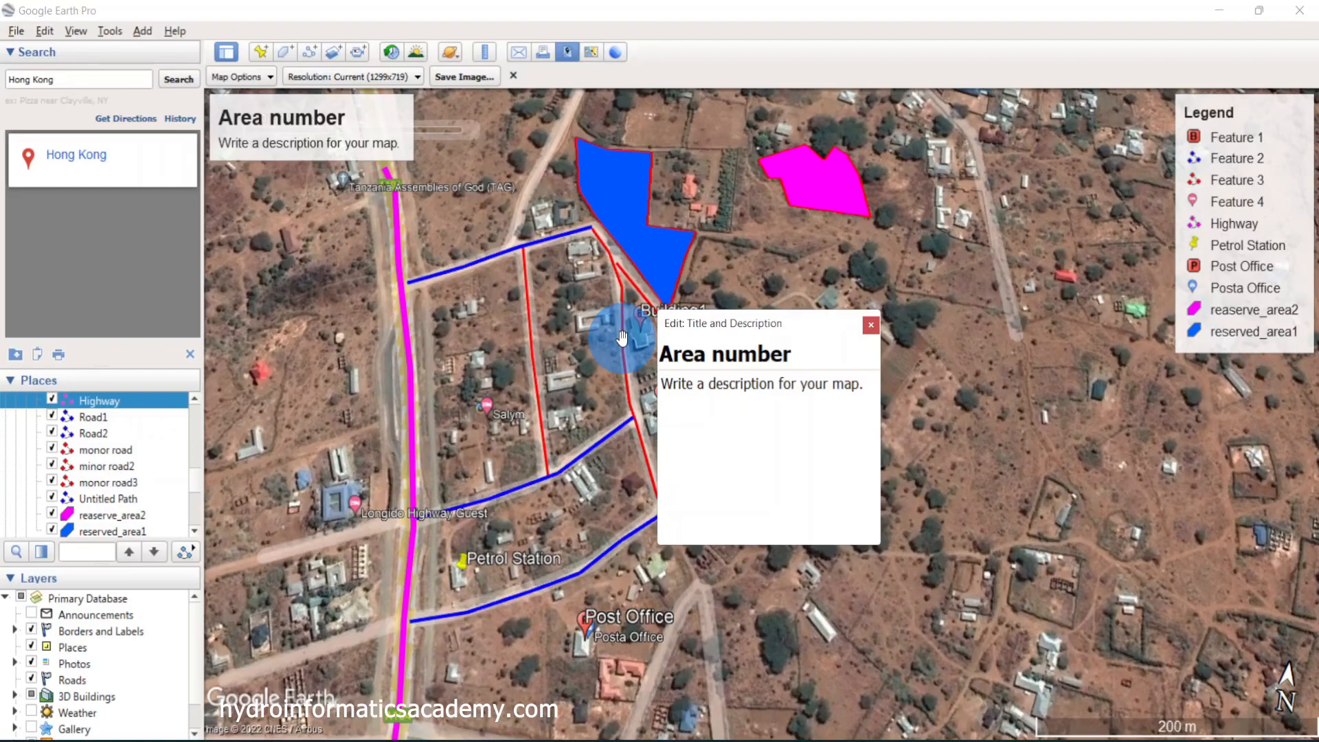
text(1210)
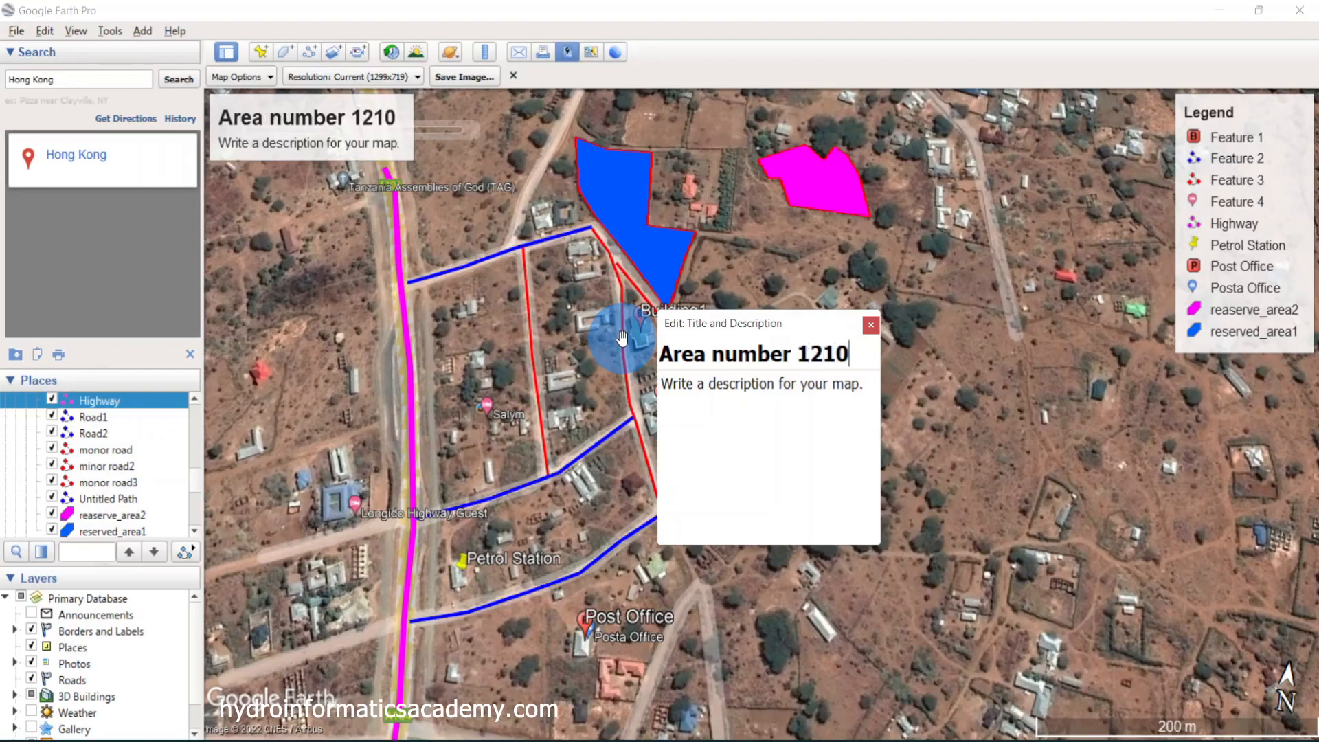
text( Map)
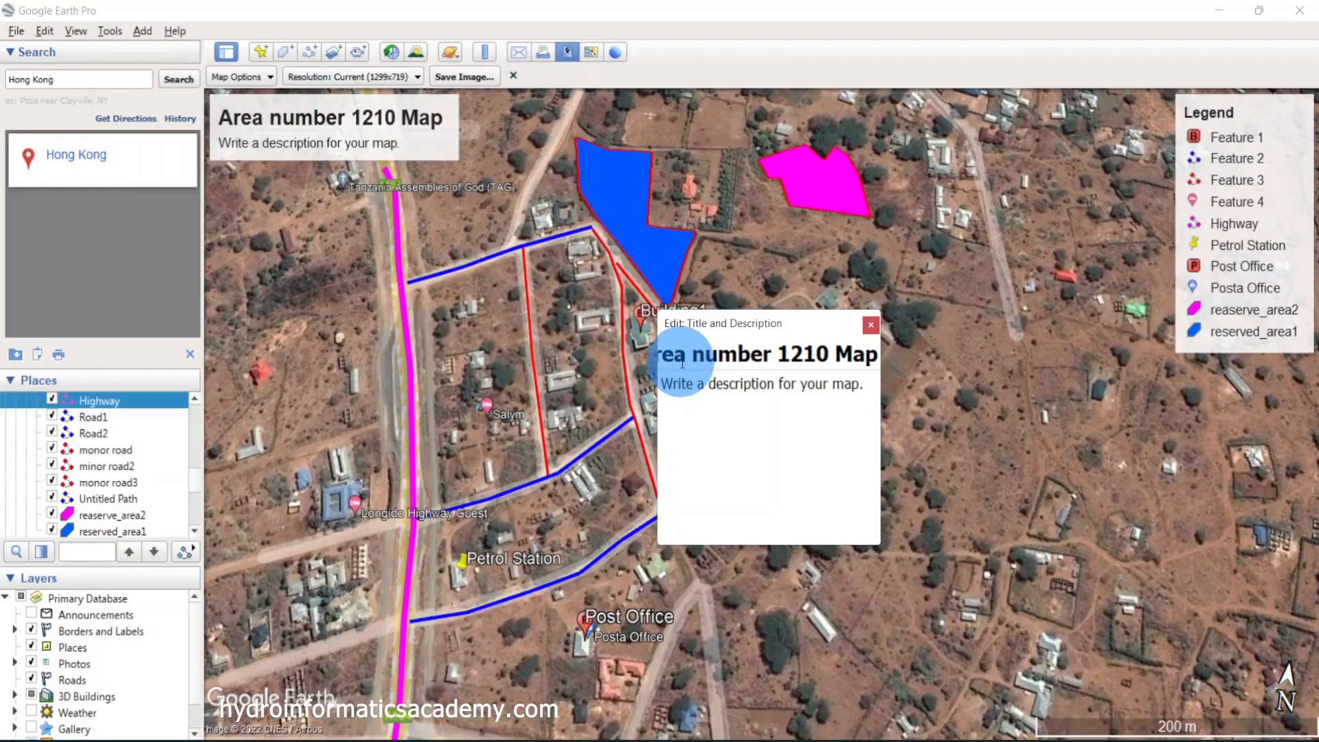
Replace the placeholder map description with "A map showing buildings, highway, xyzzz!" and finish editing the title block
click(830, 390)
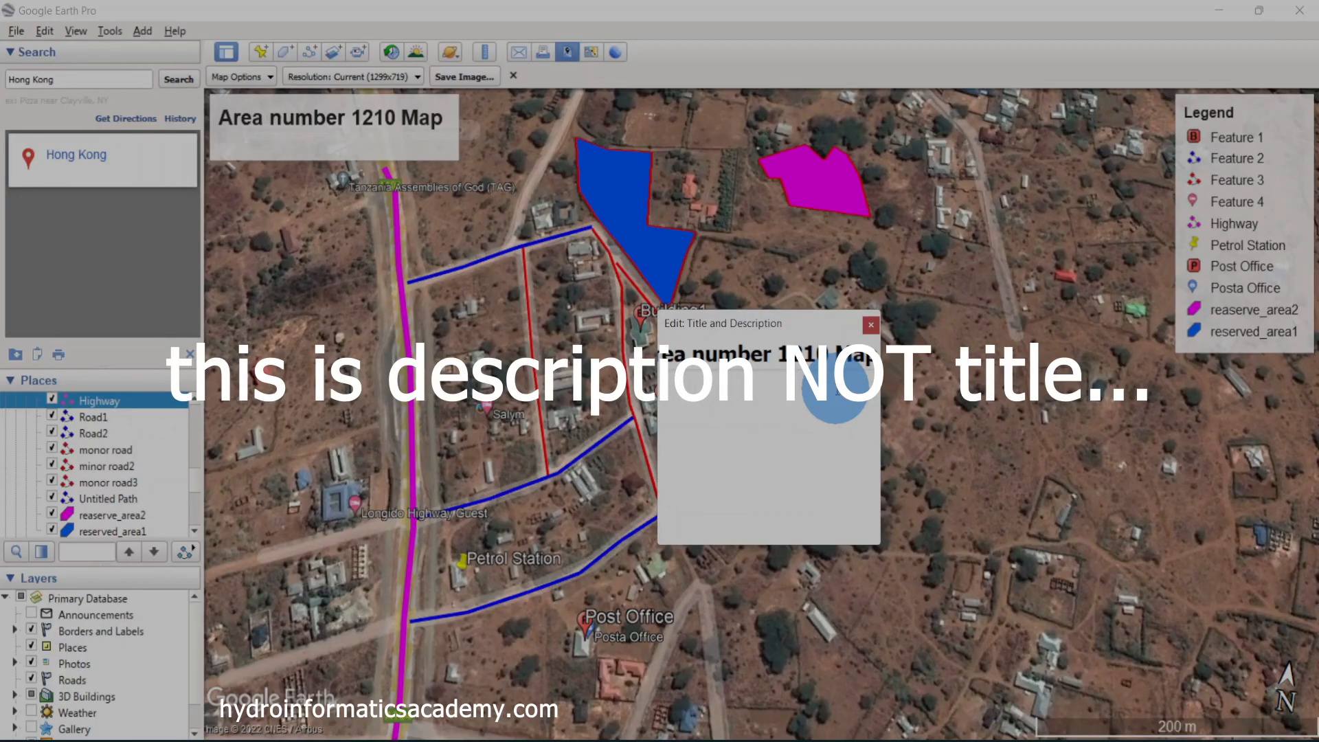
text(A map showing )
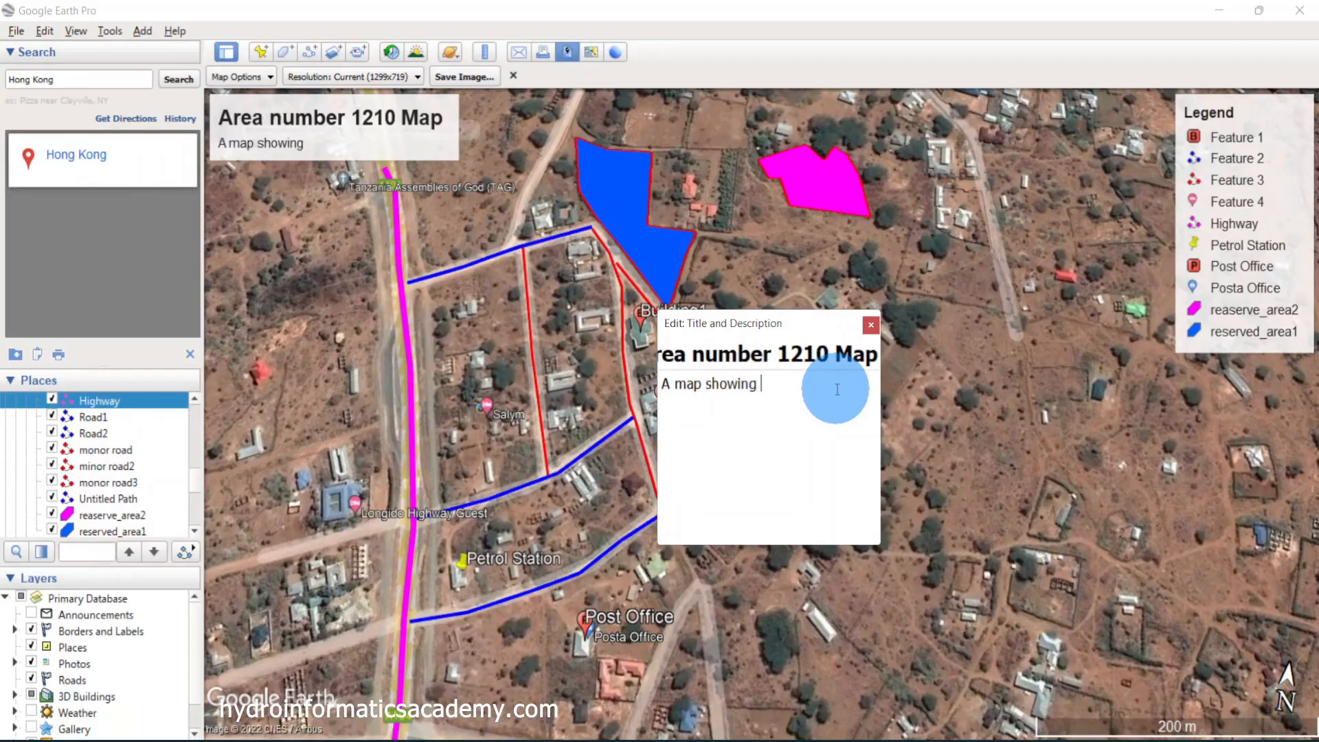
text(building)
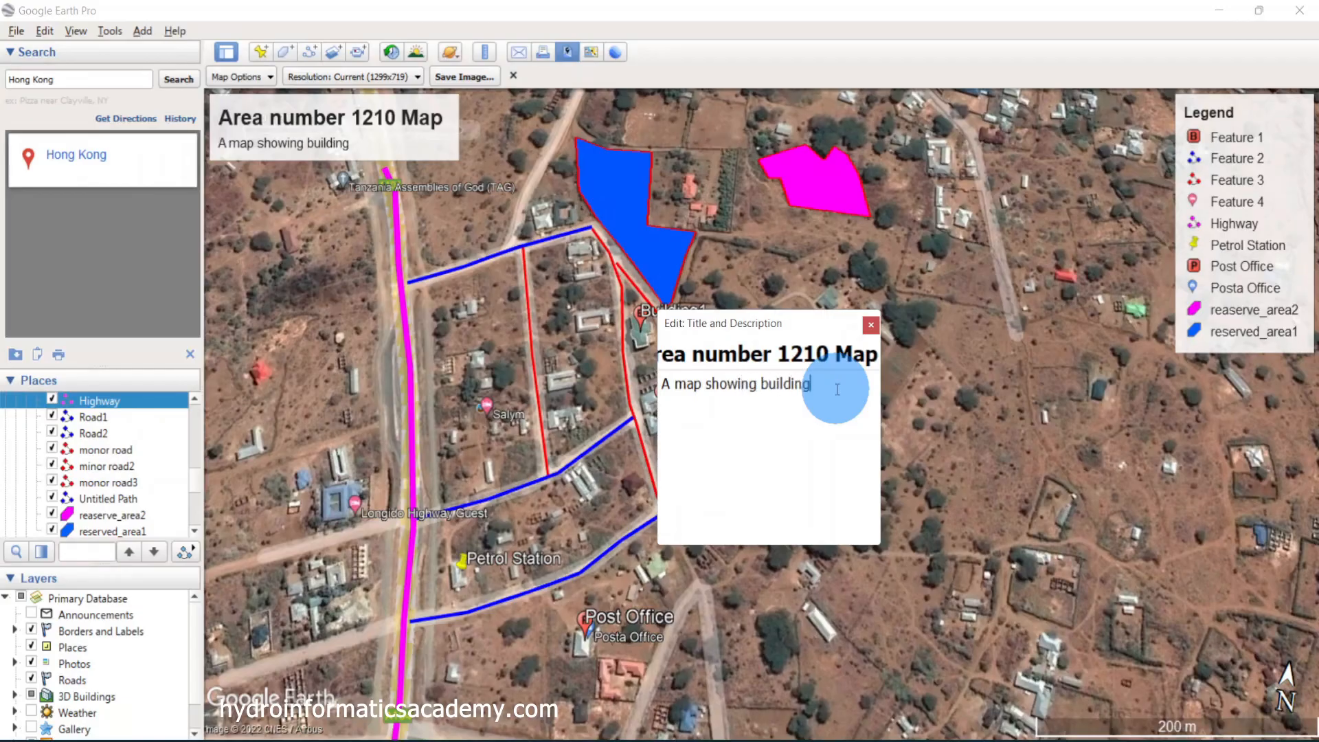
text(s, highway)
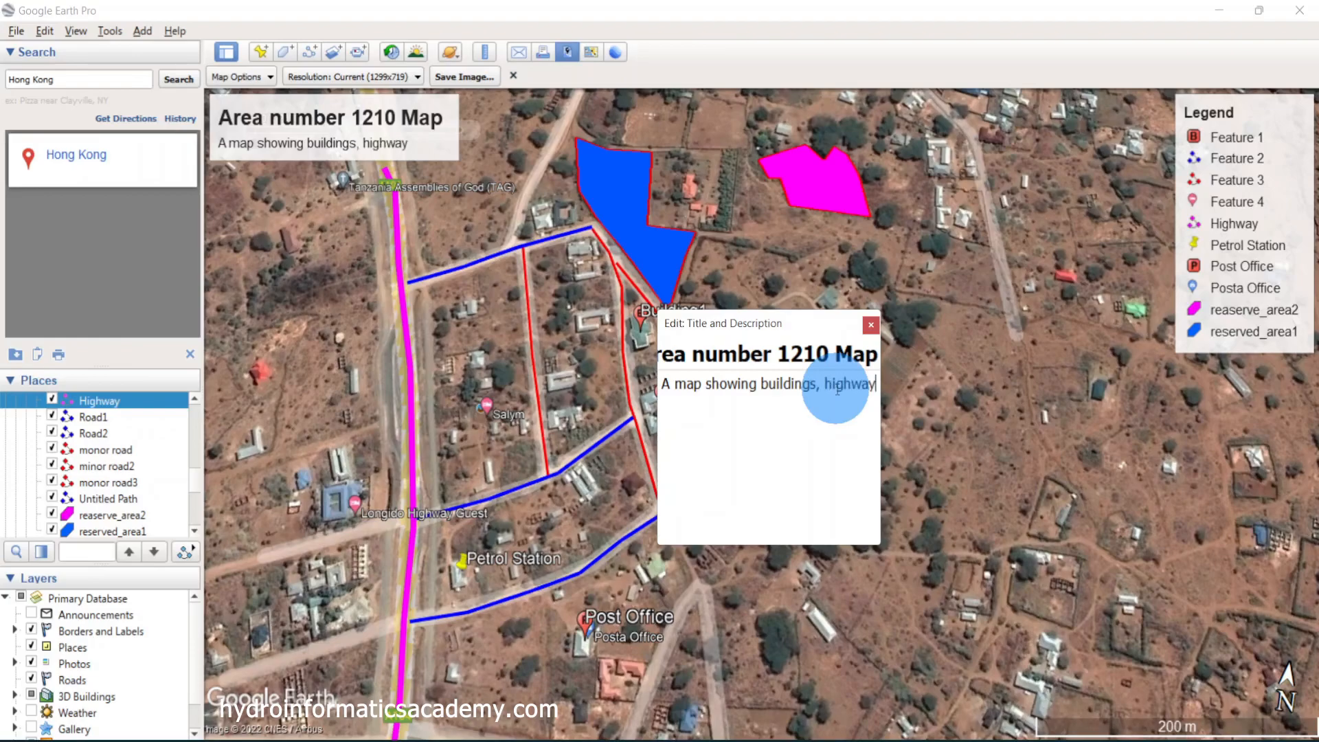
text(,)
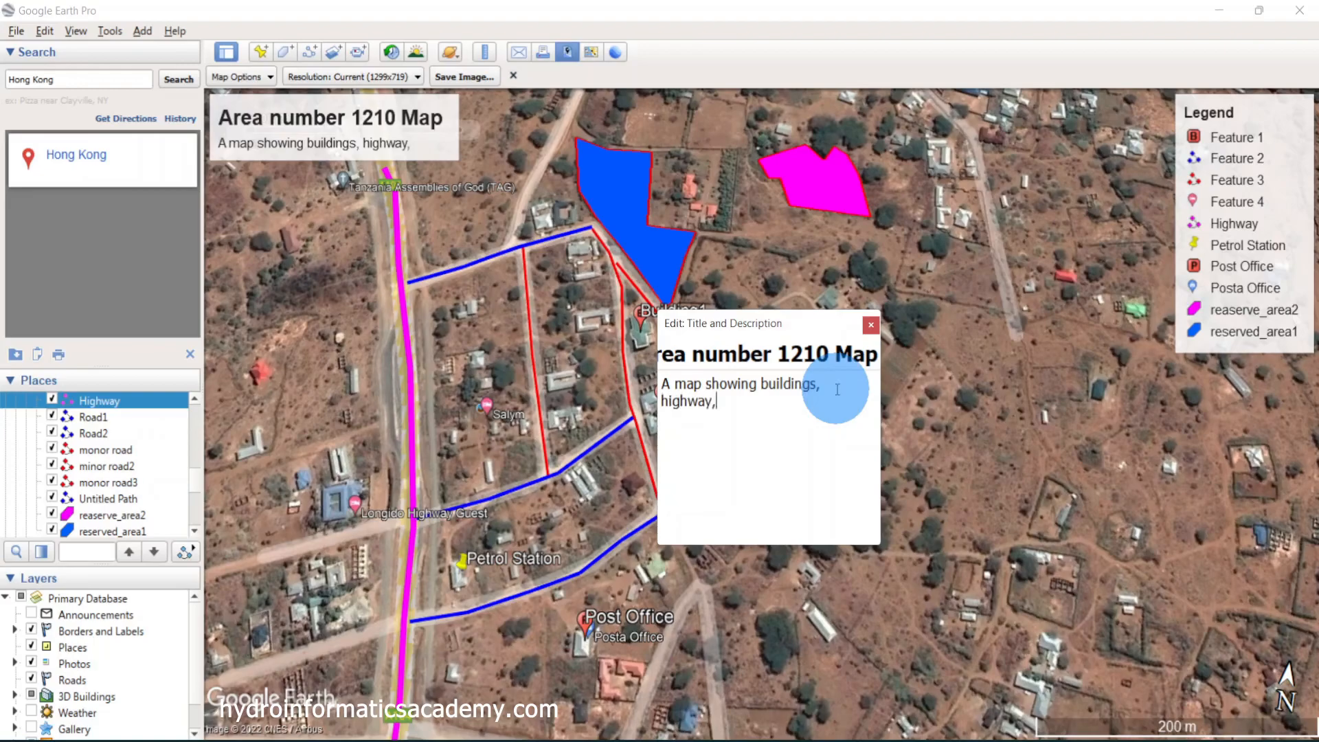
text( xyzzz!)
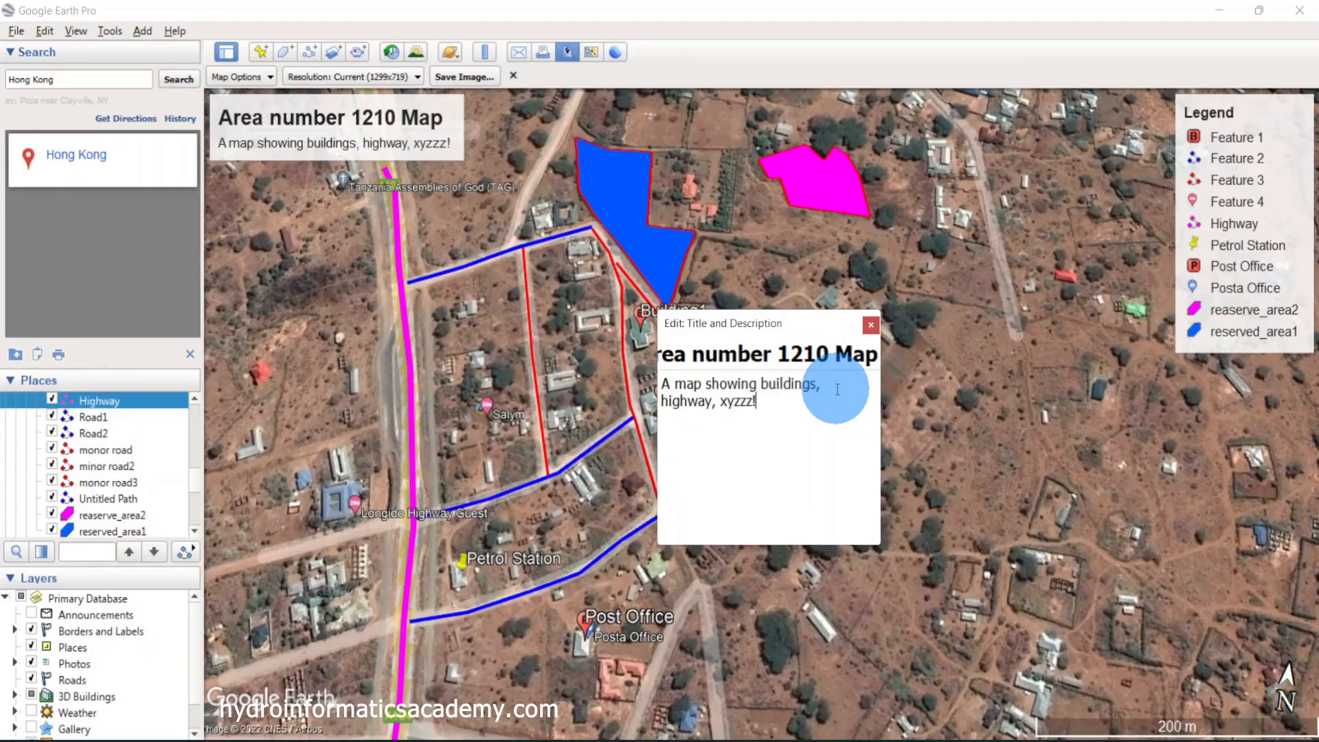
click(871, 324)
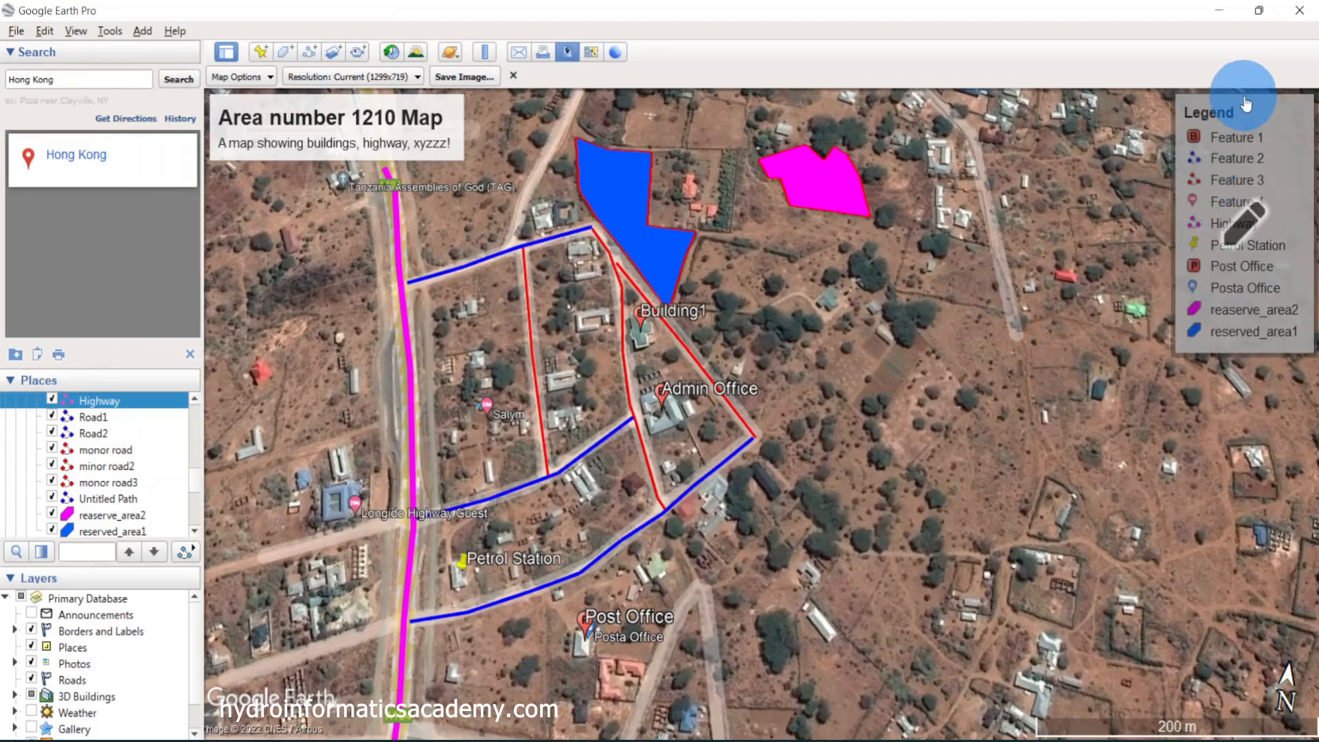
Move the north arrow to the map's upper-right corner and place the legend in the lower-right corner above the scale bar
drag(1245, 113, 913, 365)
drag(1287, 680, 1287, 652)
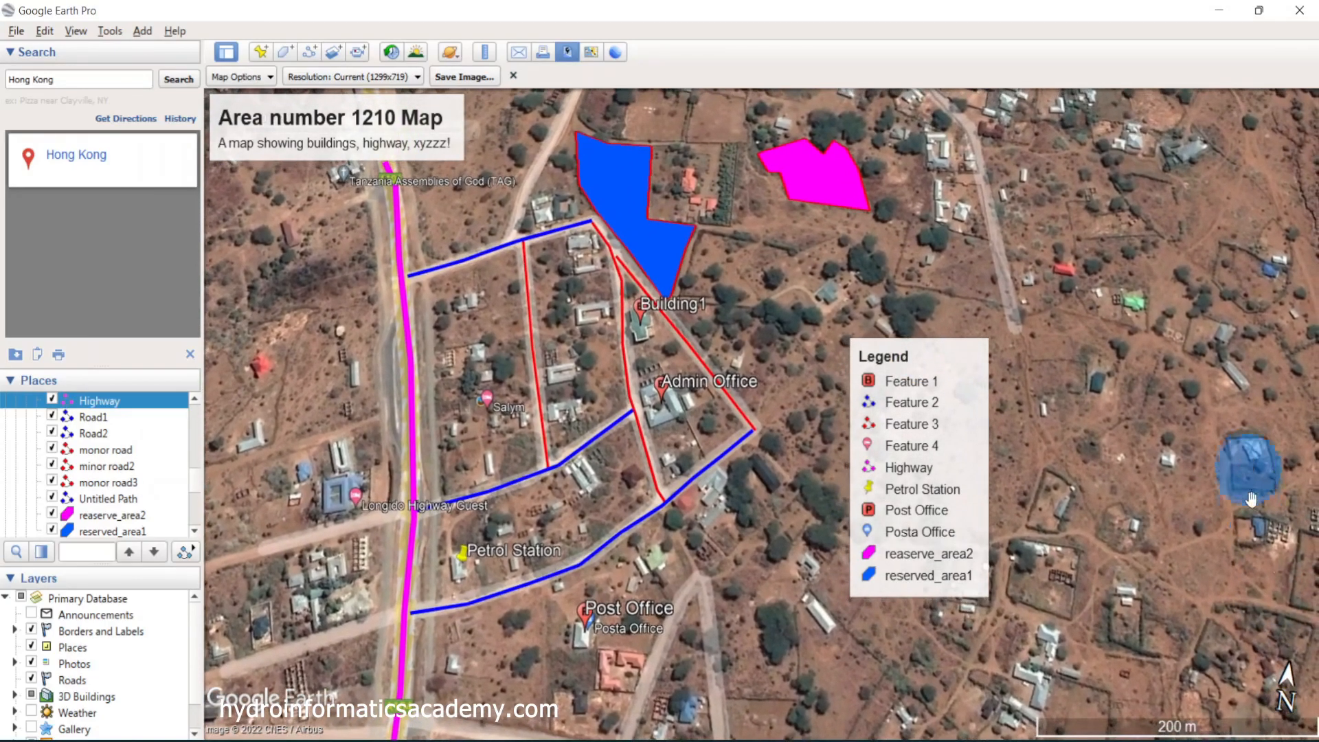
click(1290, 694)
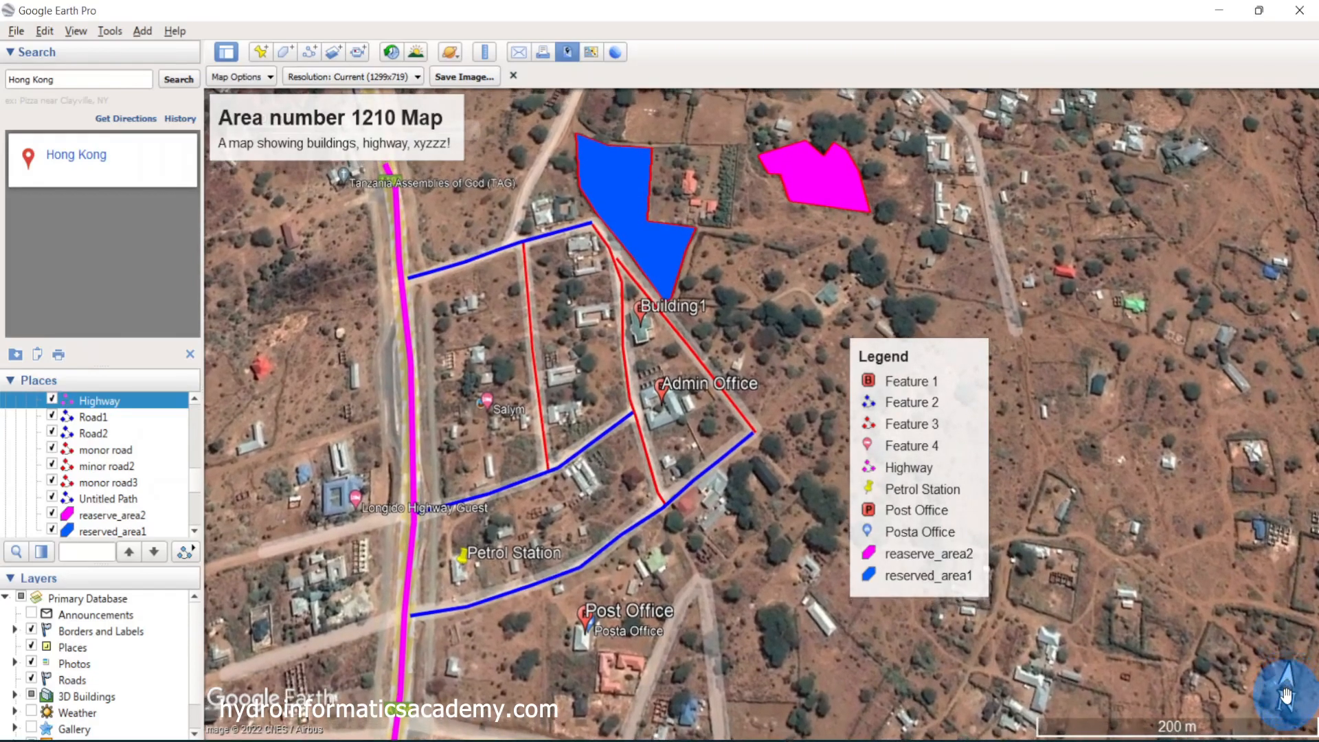
click(1289, 699)
drag(1289, 700, 1279, 141)
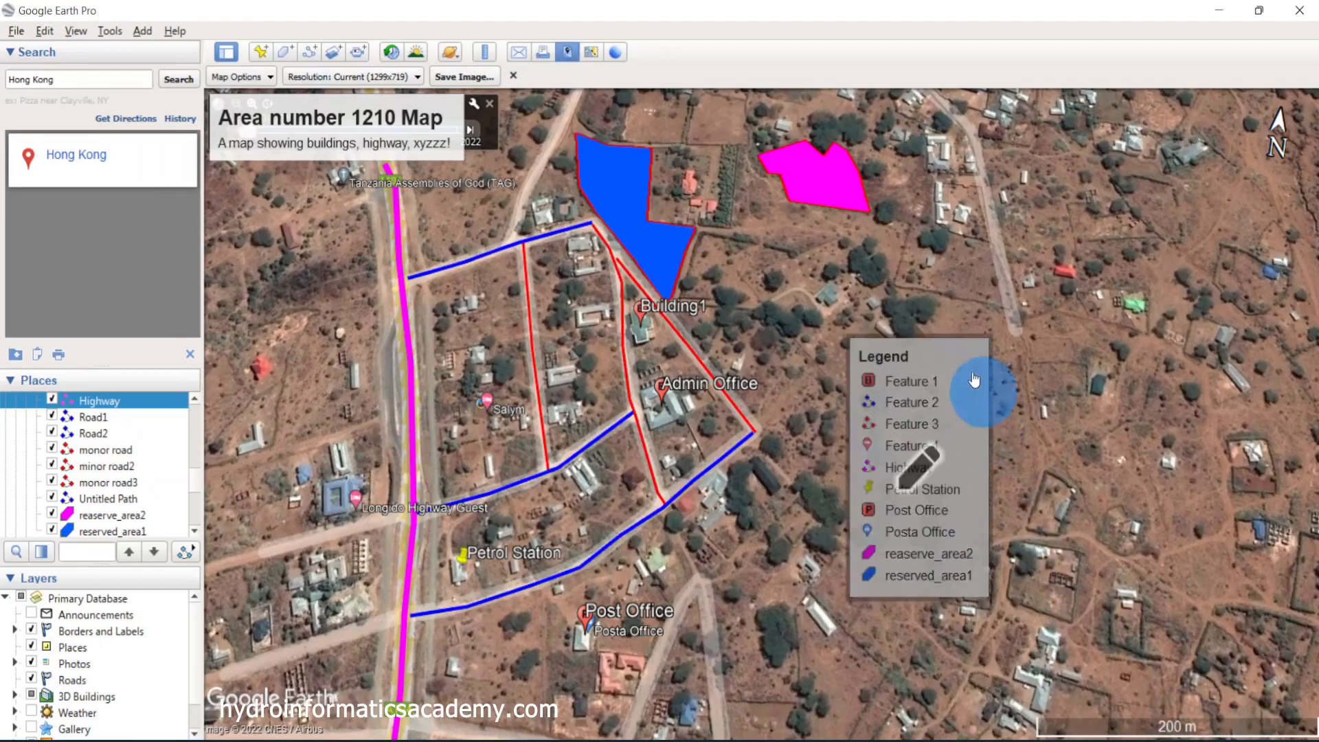
drag(934, 356, 1248, 465)
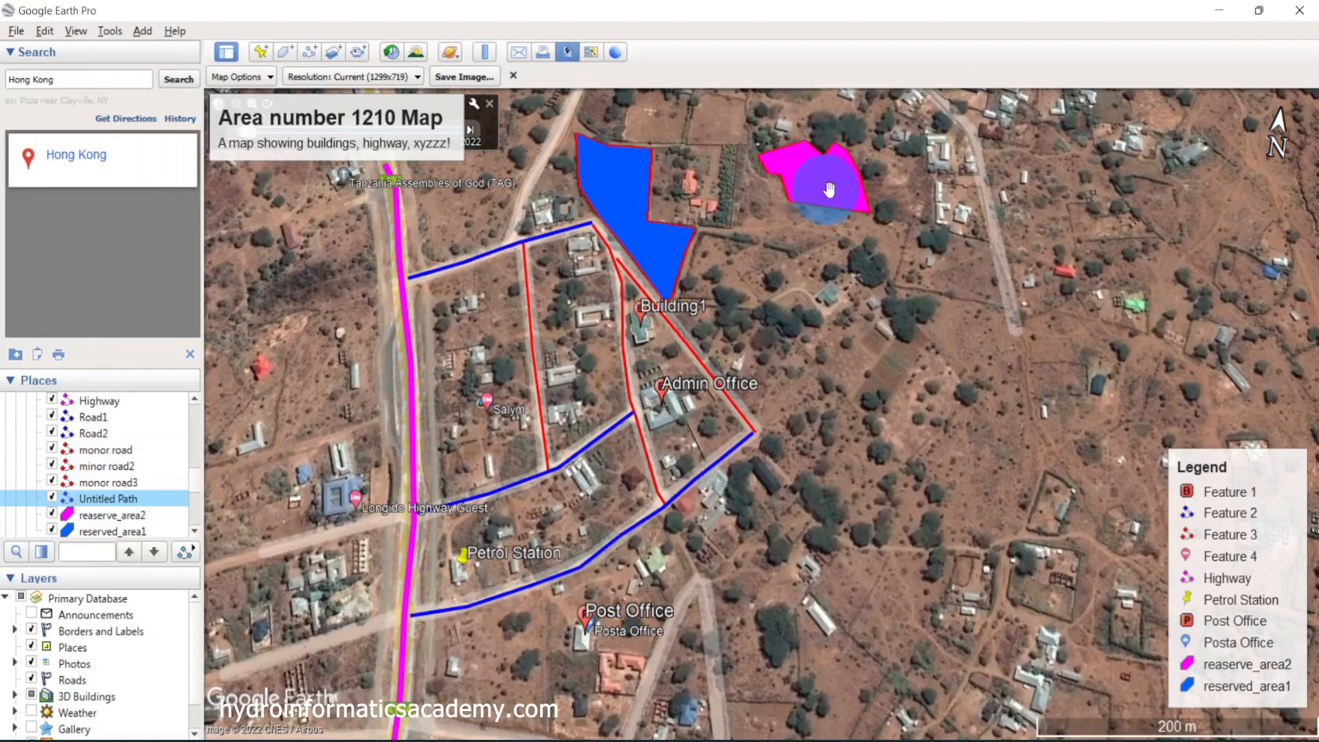
Check the perimeter and area measurements of the reaserve_area2 polygon in its properties, then cancel out of them
click(67, 518)
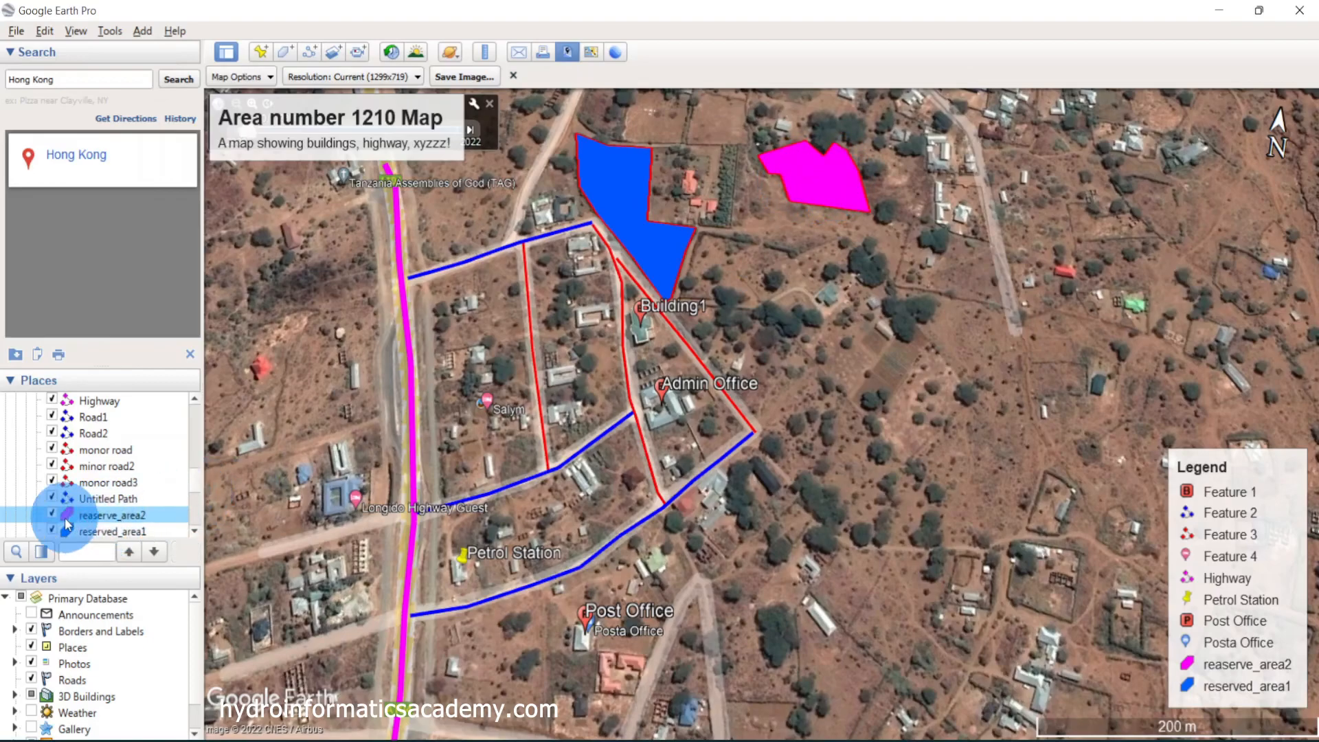
scroll(130, 470, up, 2)
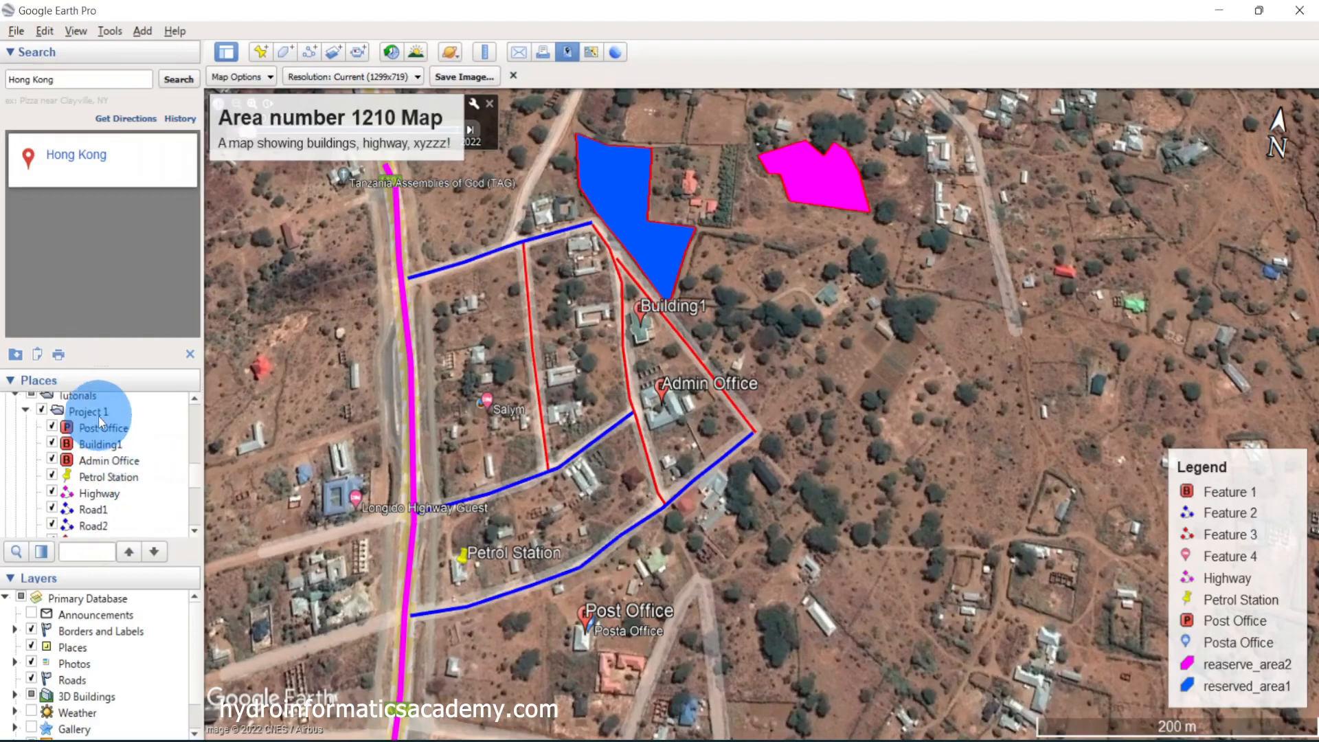
scroll(113, 474, down, 2)
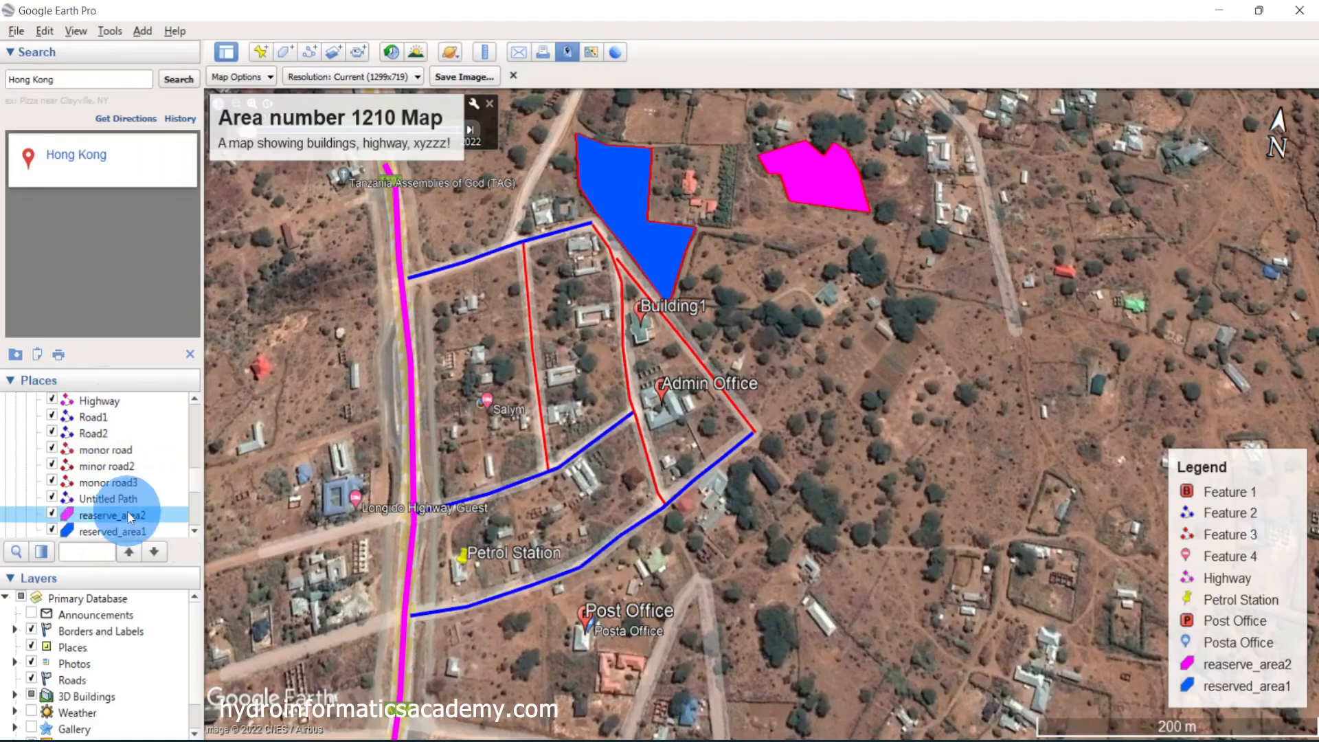
right_click(160, 520)
click(215, 704)
drag(1171, 112, 965, 104)
click(1061, 185)
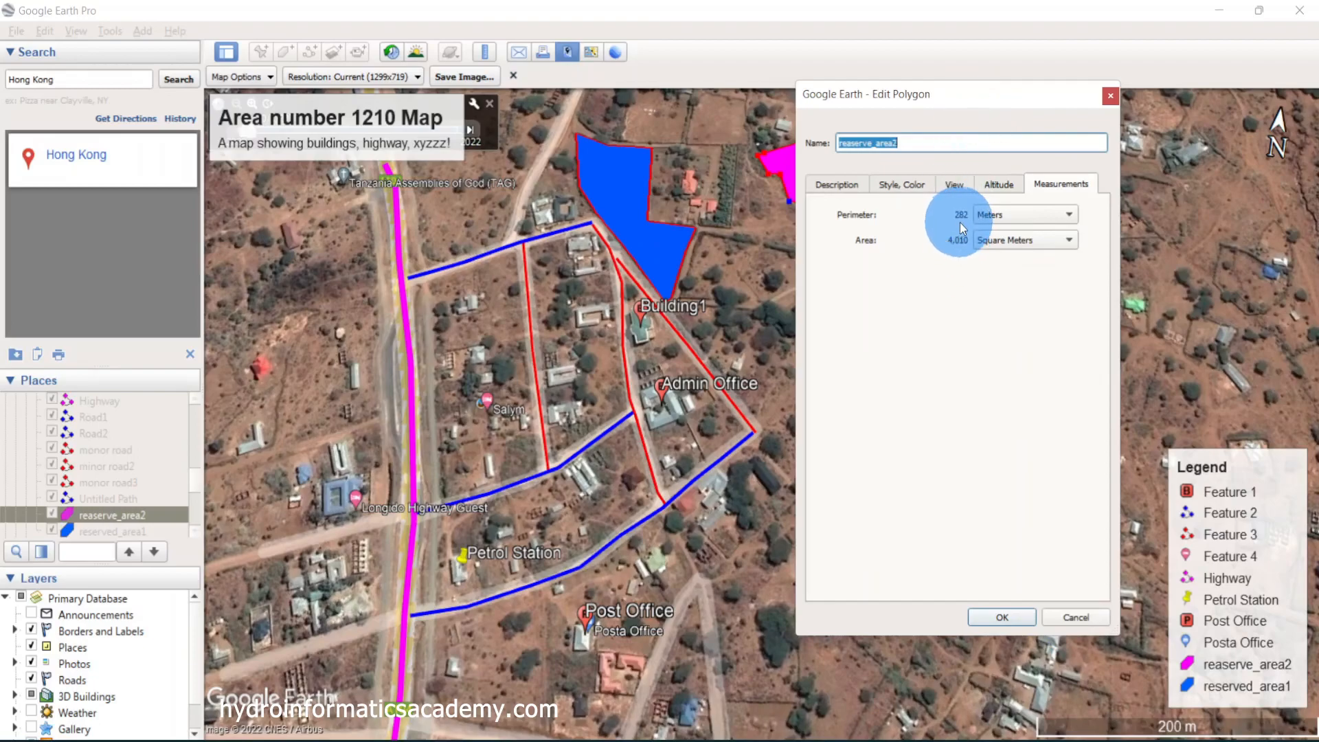
click(1078, 616)
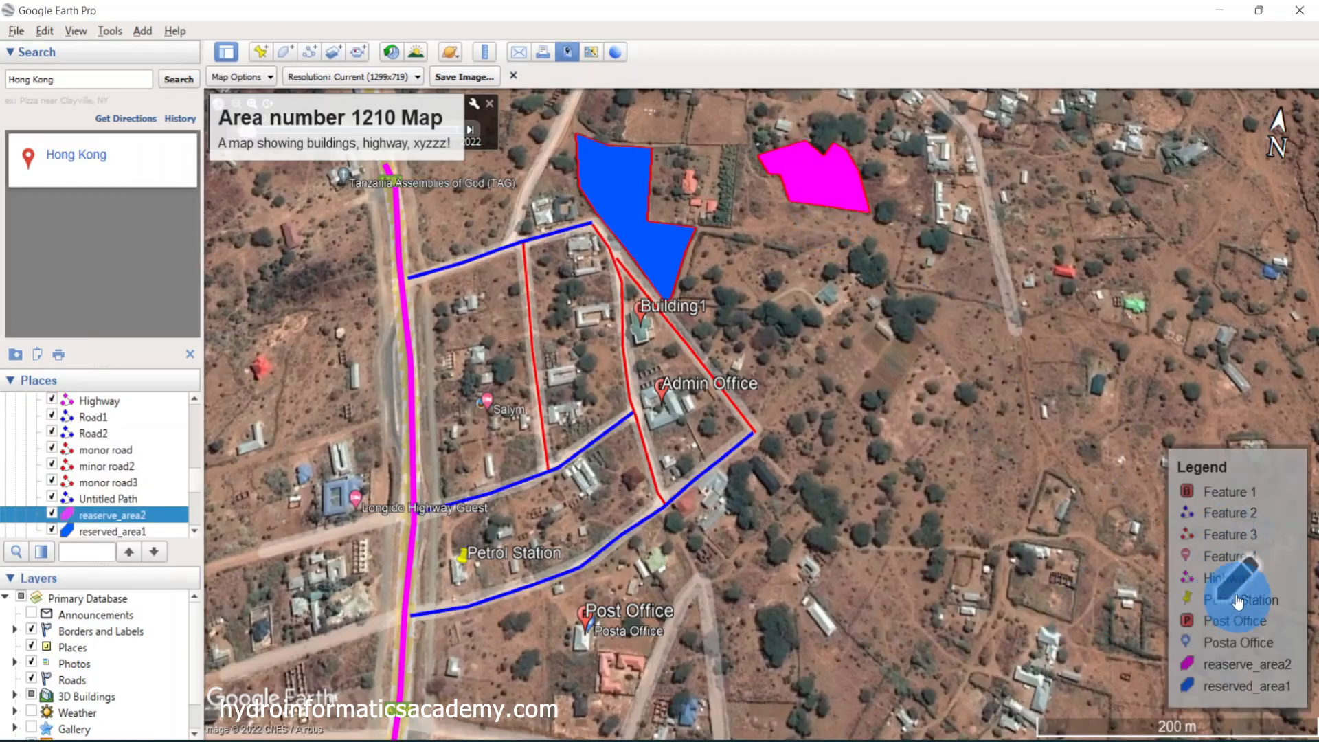
Open the legend for editing and append "(Area = 4010m2," to the reaserve_area2 entry
click(1191, 603)
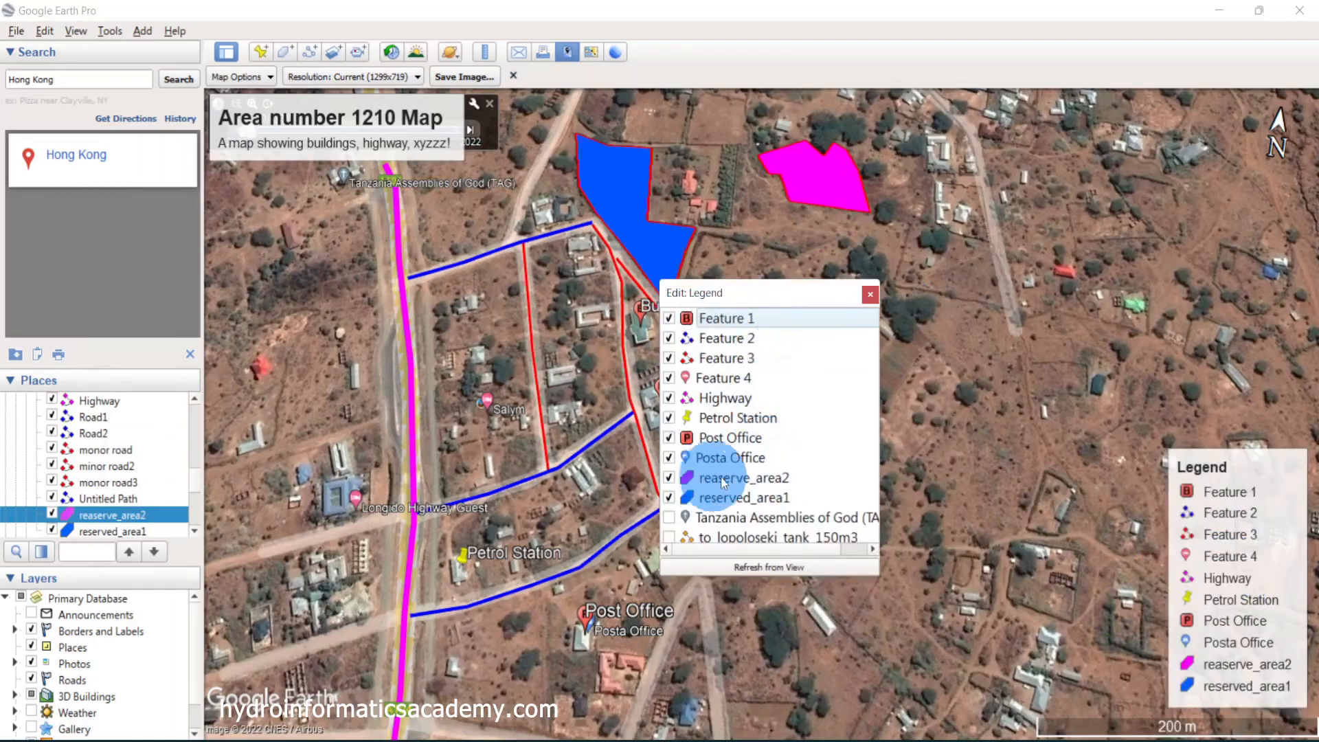
click(749, 480)
right_click(760, 478)
click(752, 476)
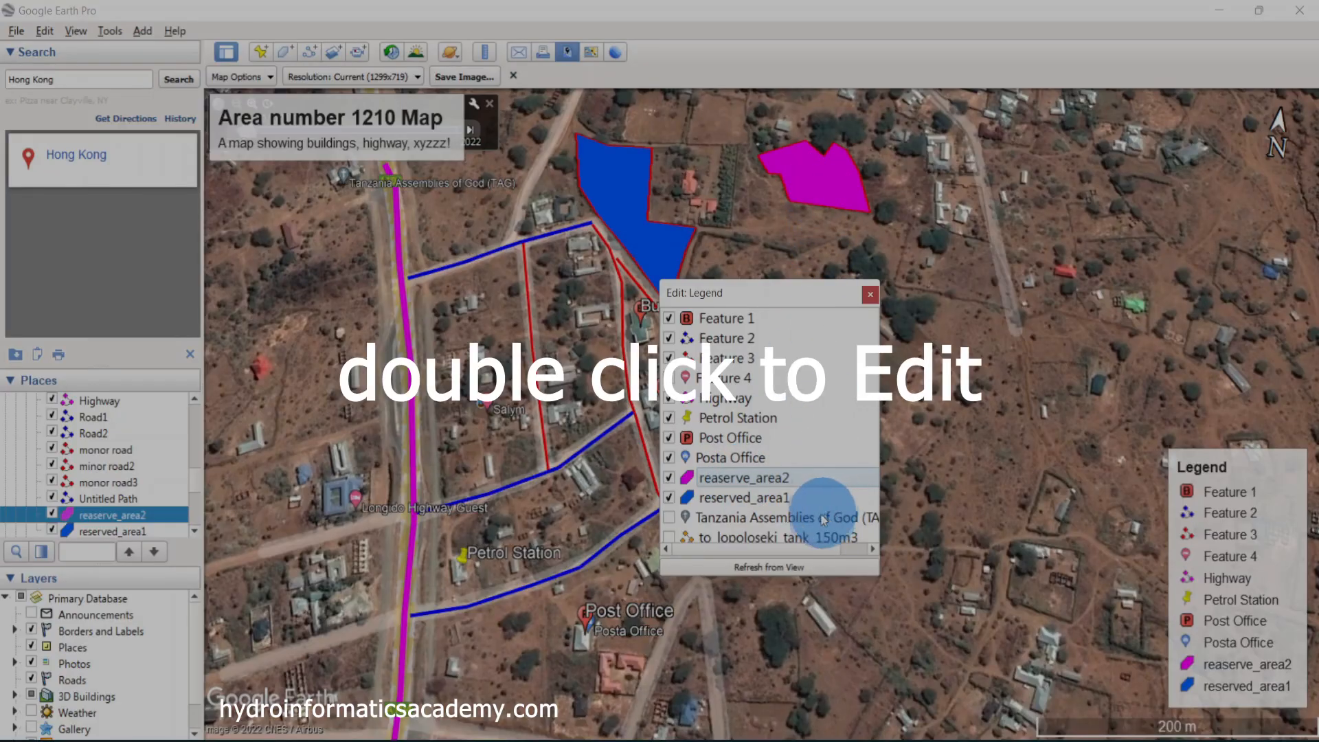
double_click(810, 477)
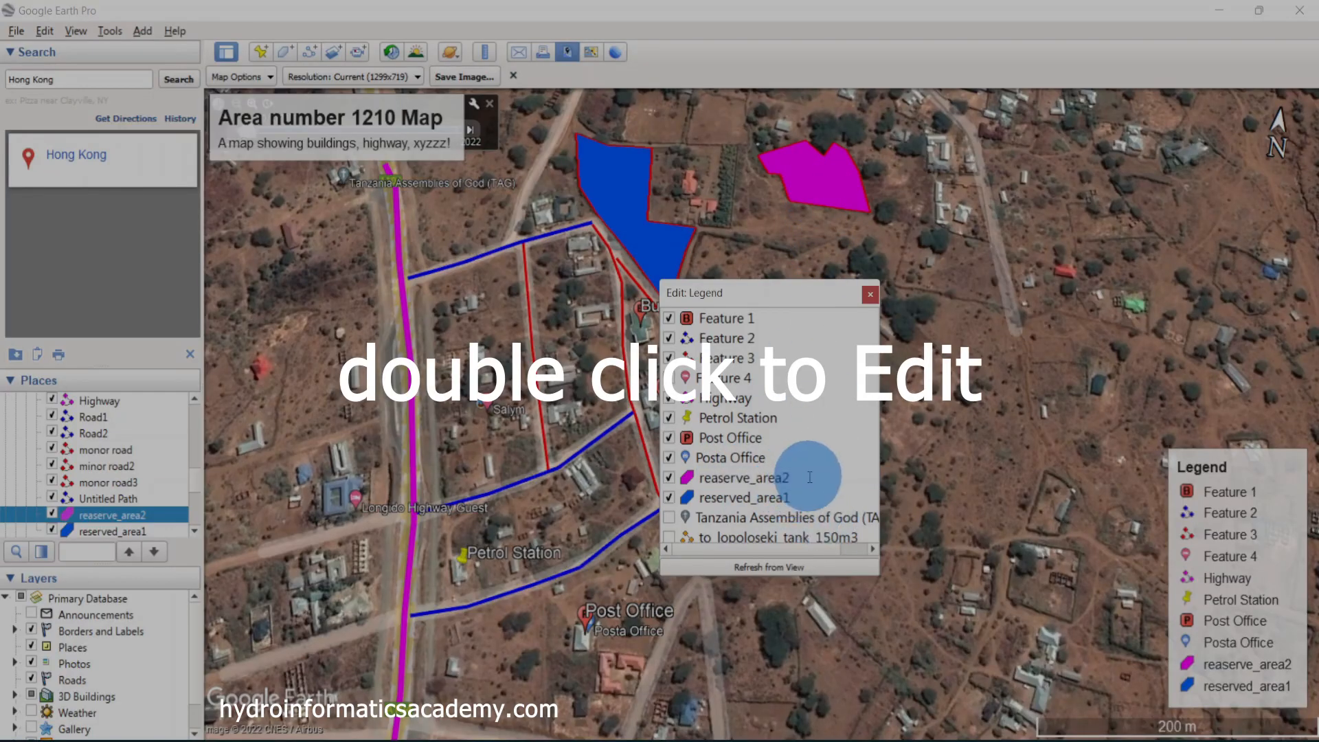
text((Area = 4010)
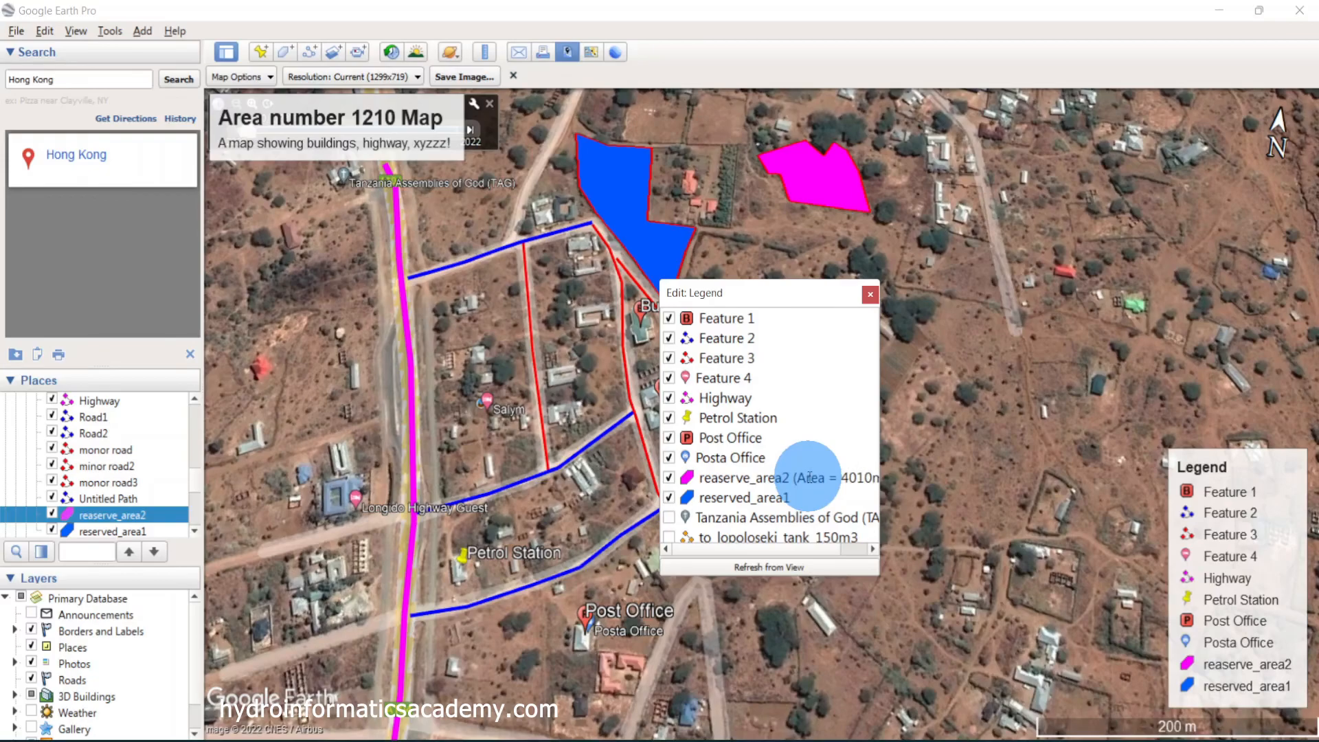
text(m2)
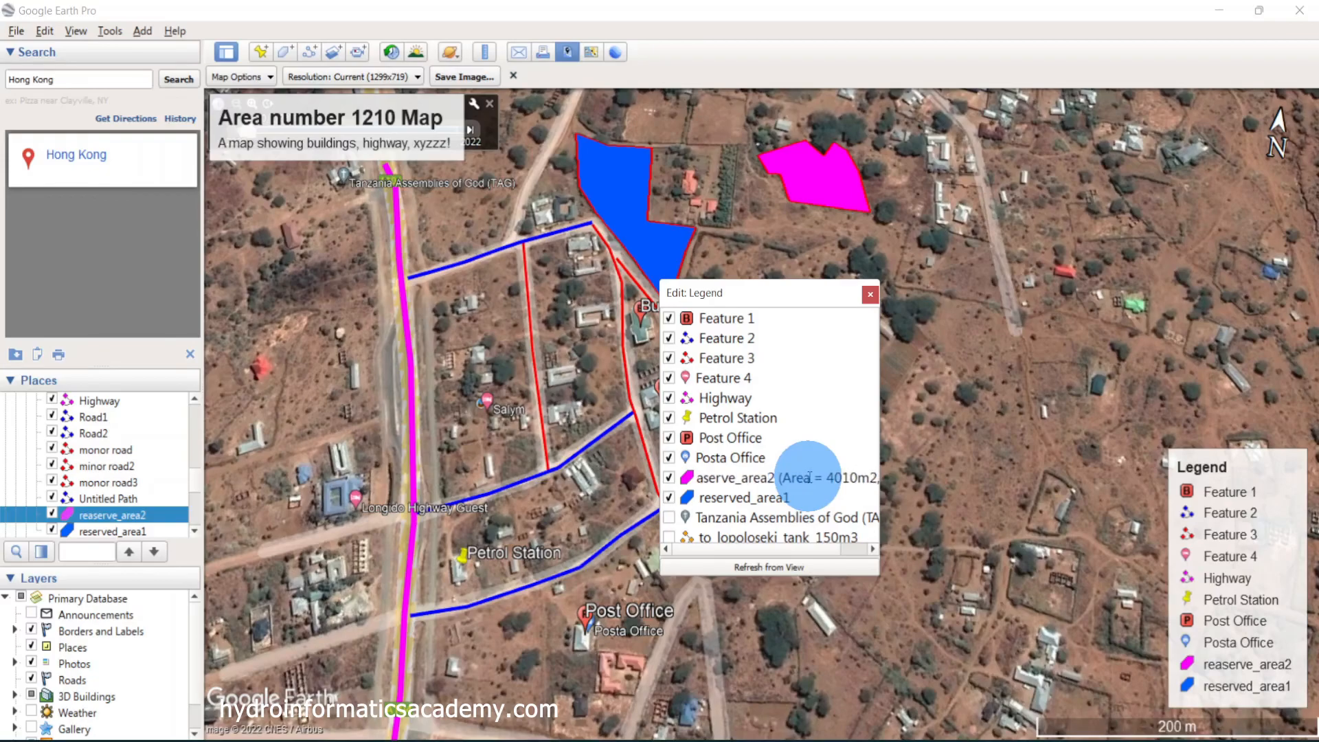
key(BackSpace)
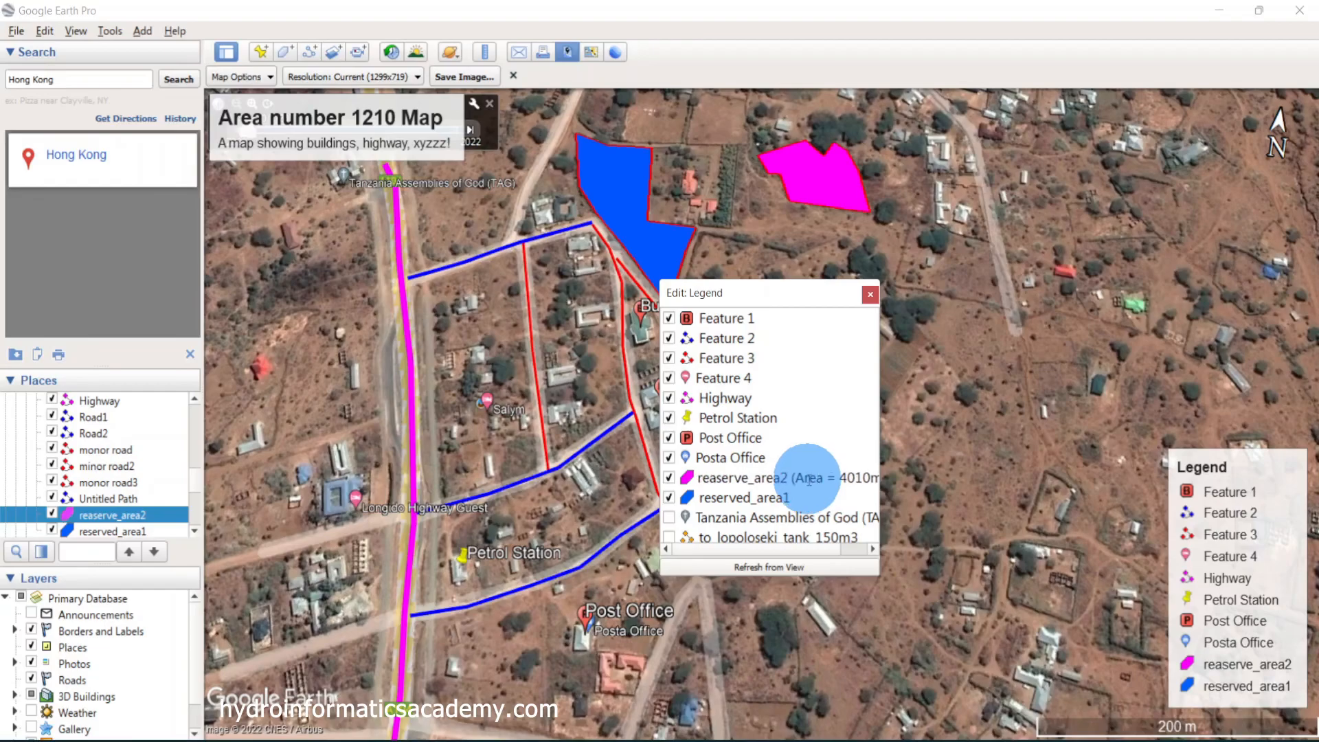
Widen the legend editor, add "P = 282m" to the end of the reaserve_area2 entry, and finish editing the legend
drag(879, 436, 1037, 436)
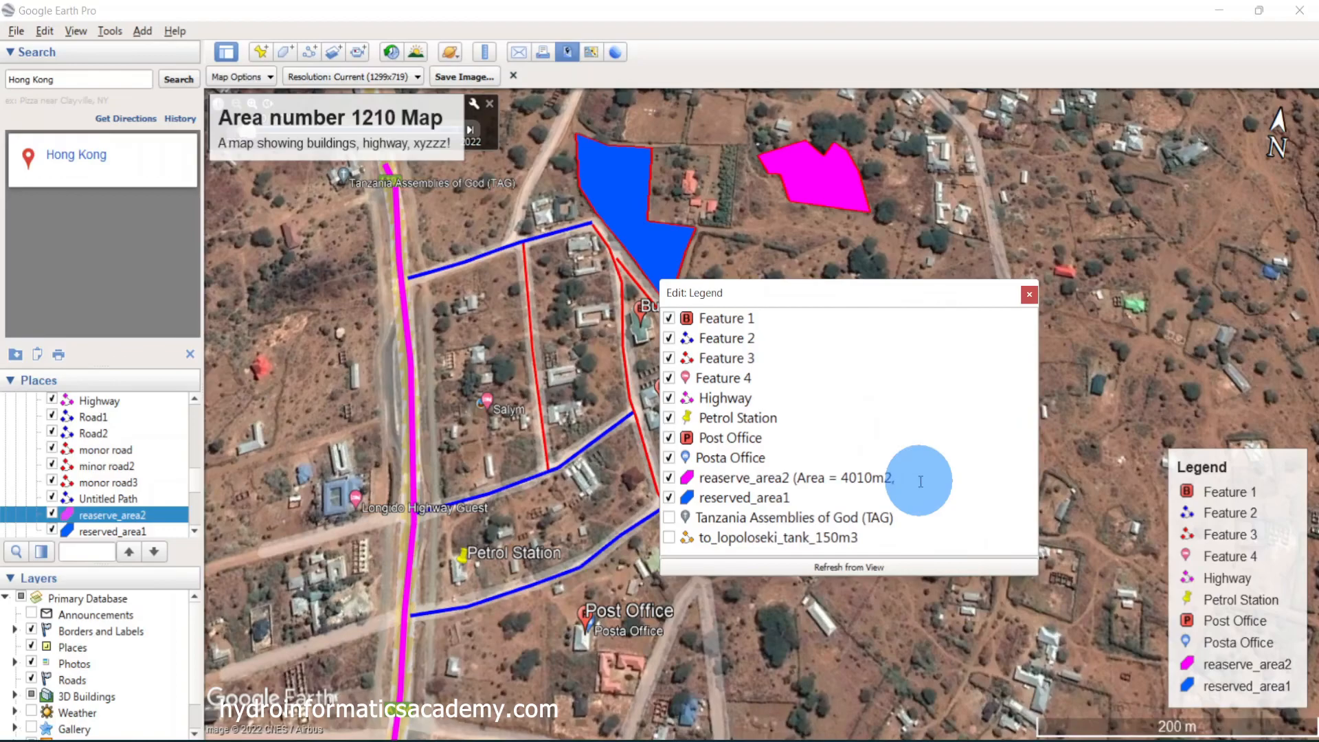
text(P =27)
key(BackSpace)
text(82M)
key(BackSpace)
text(m)
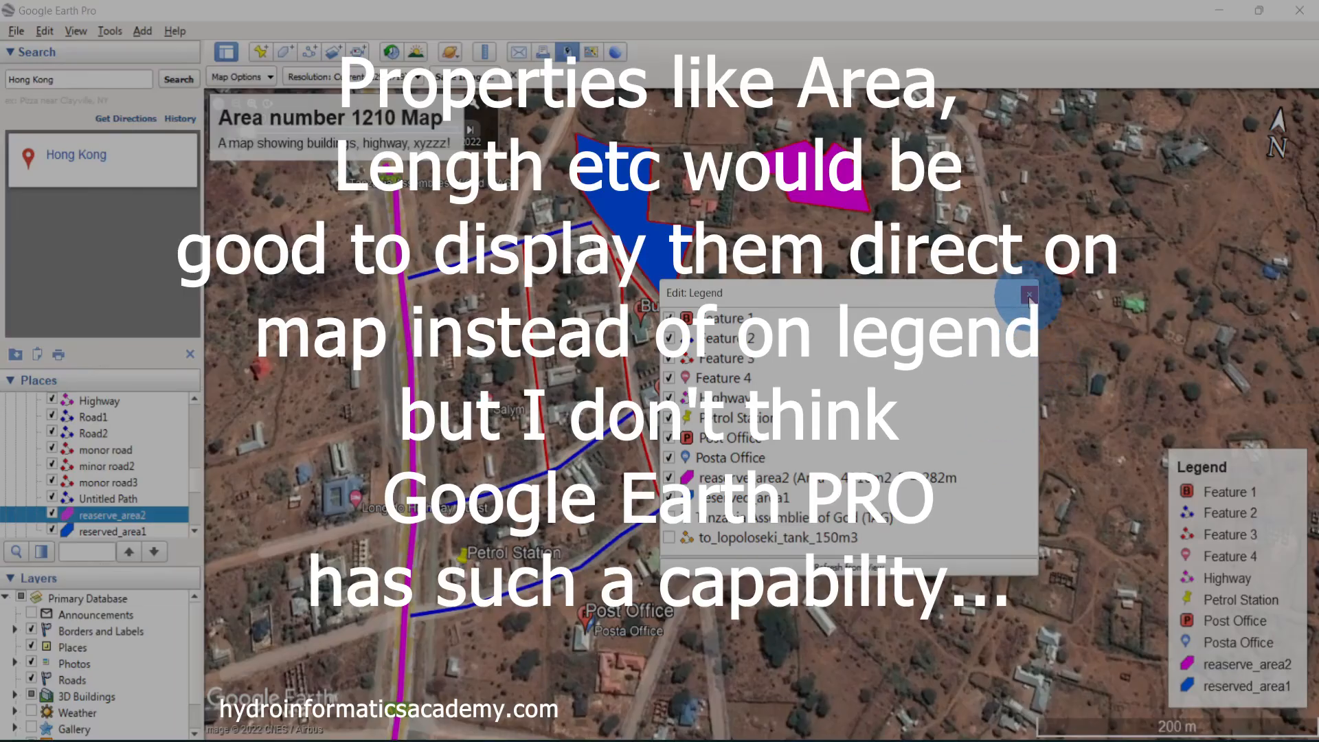
click(1029, 295)
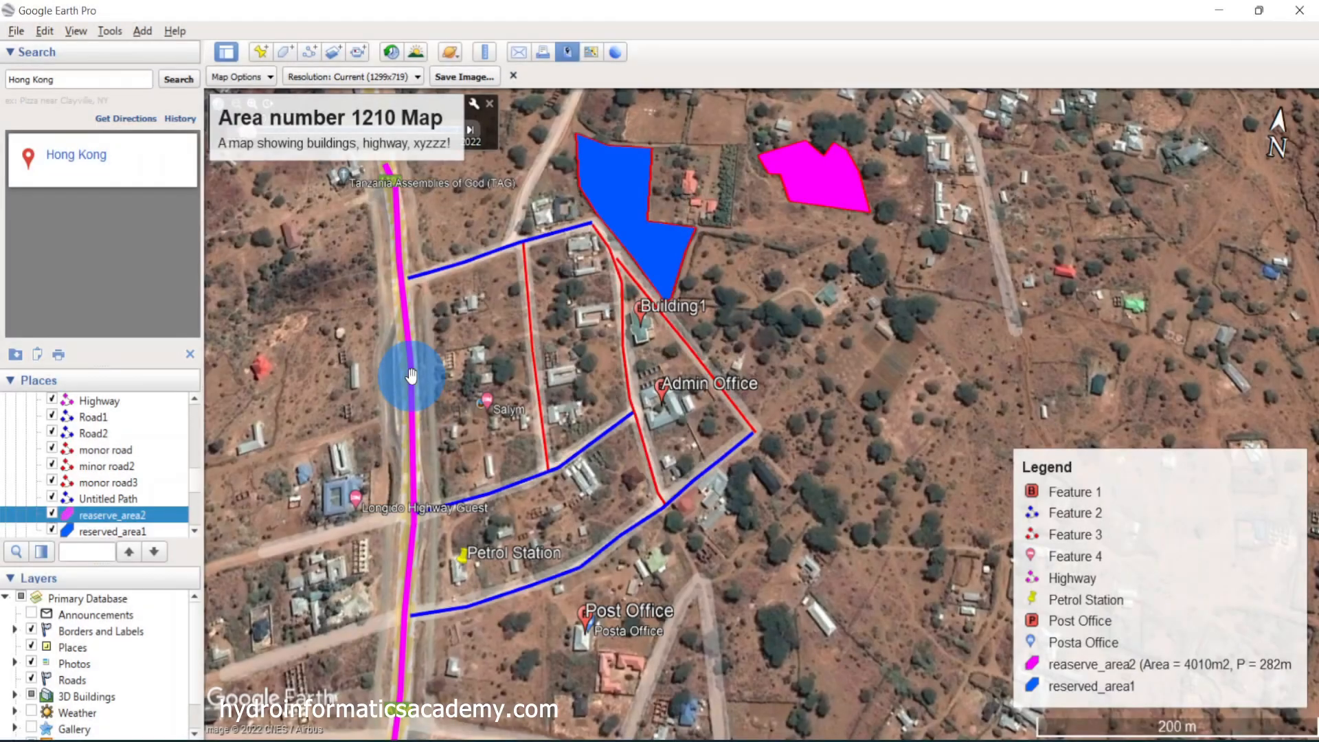
Check the length measurement of the Highway path in its properties, and close them without changes
click(410, 376)
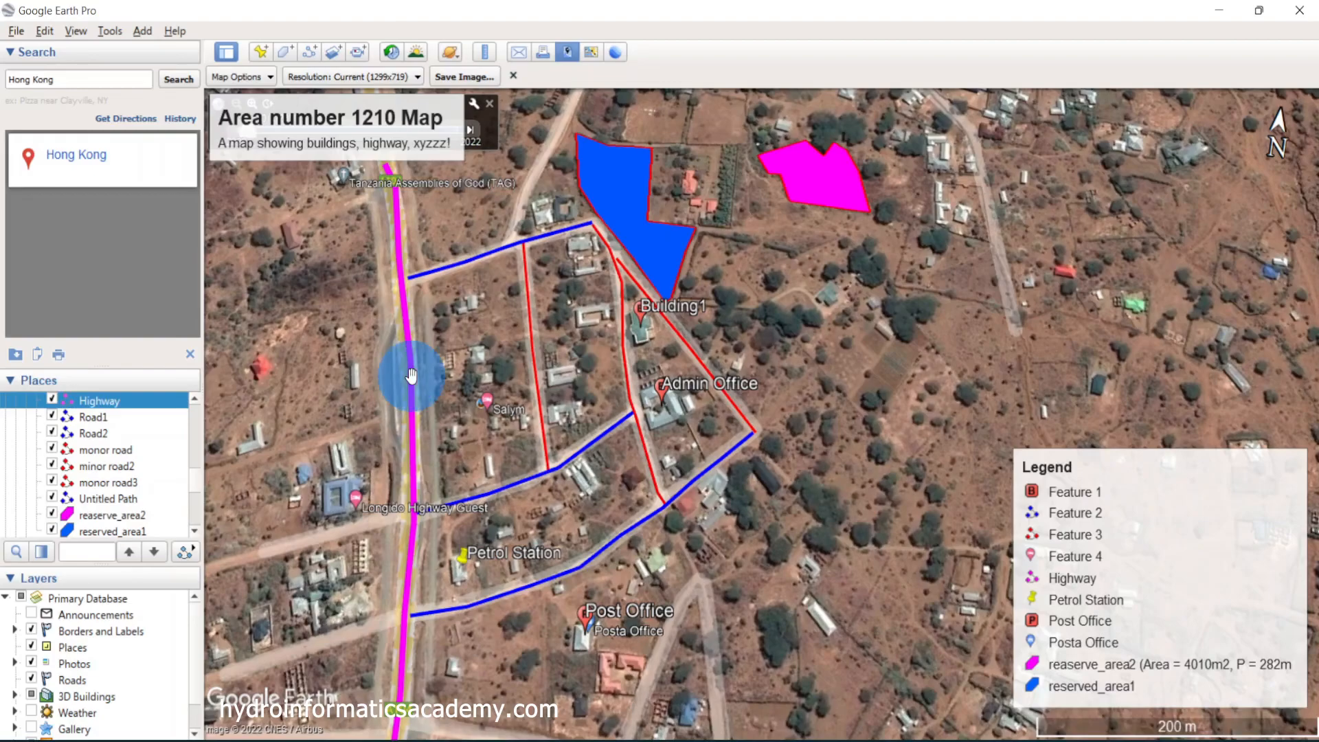
scroll(106, 410, up, 1)
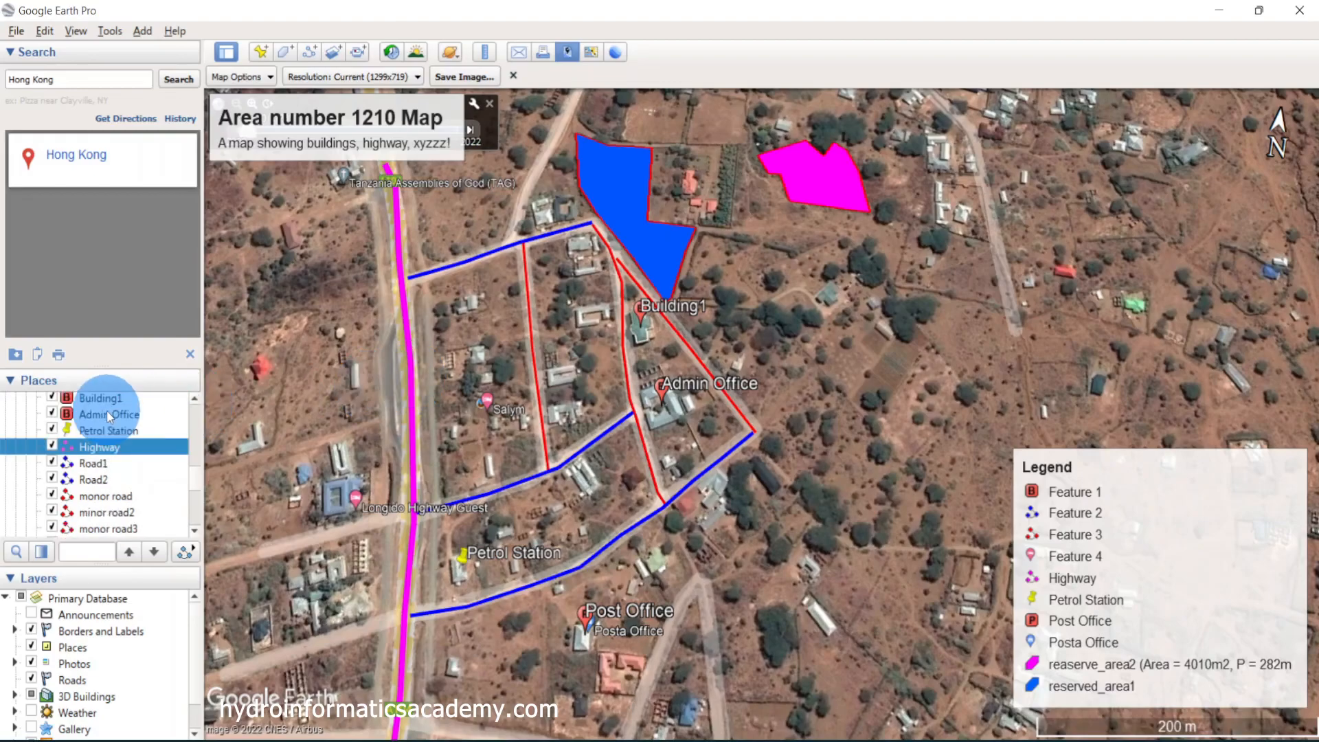
right_click(149, 445)
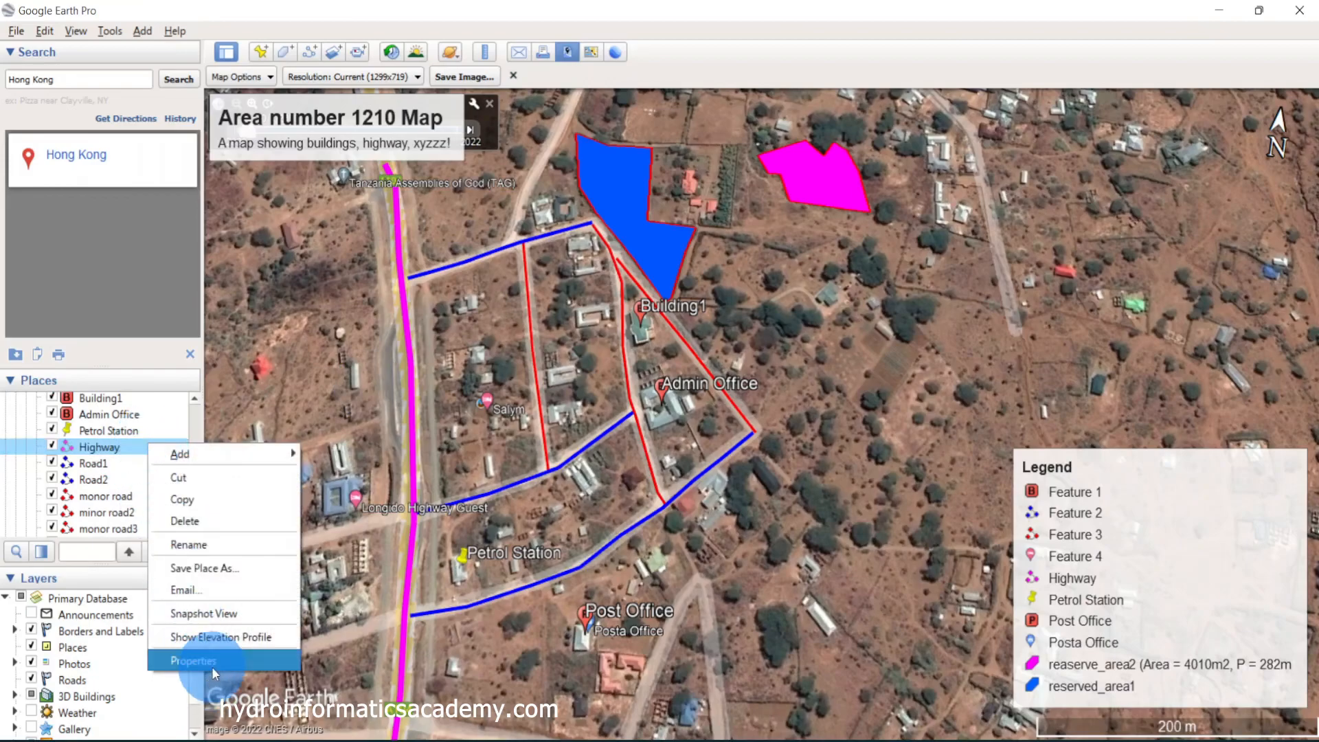
click(213, 663)
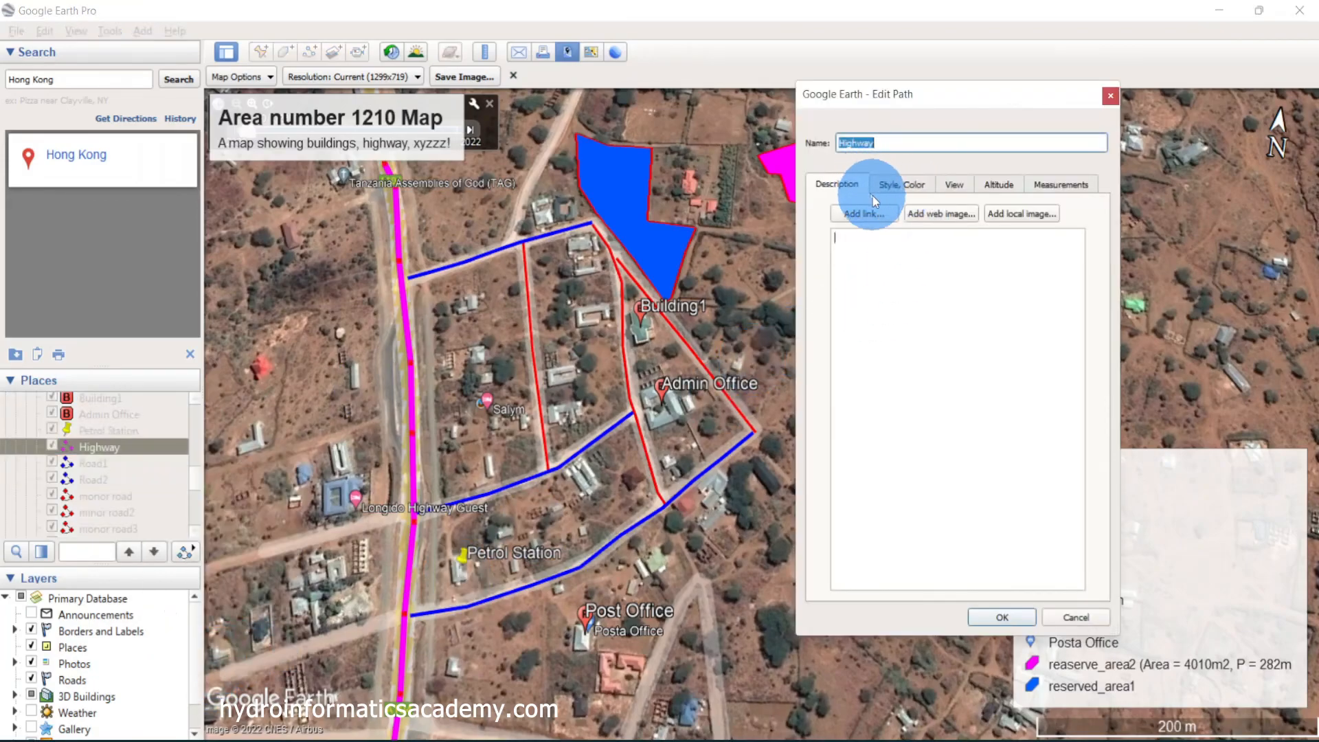
click(950, 355)
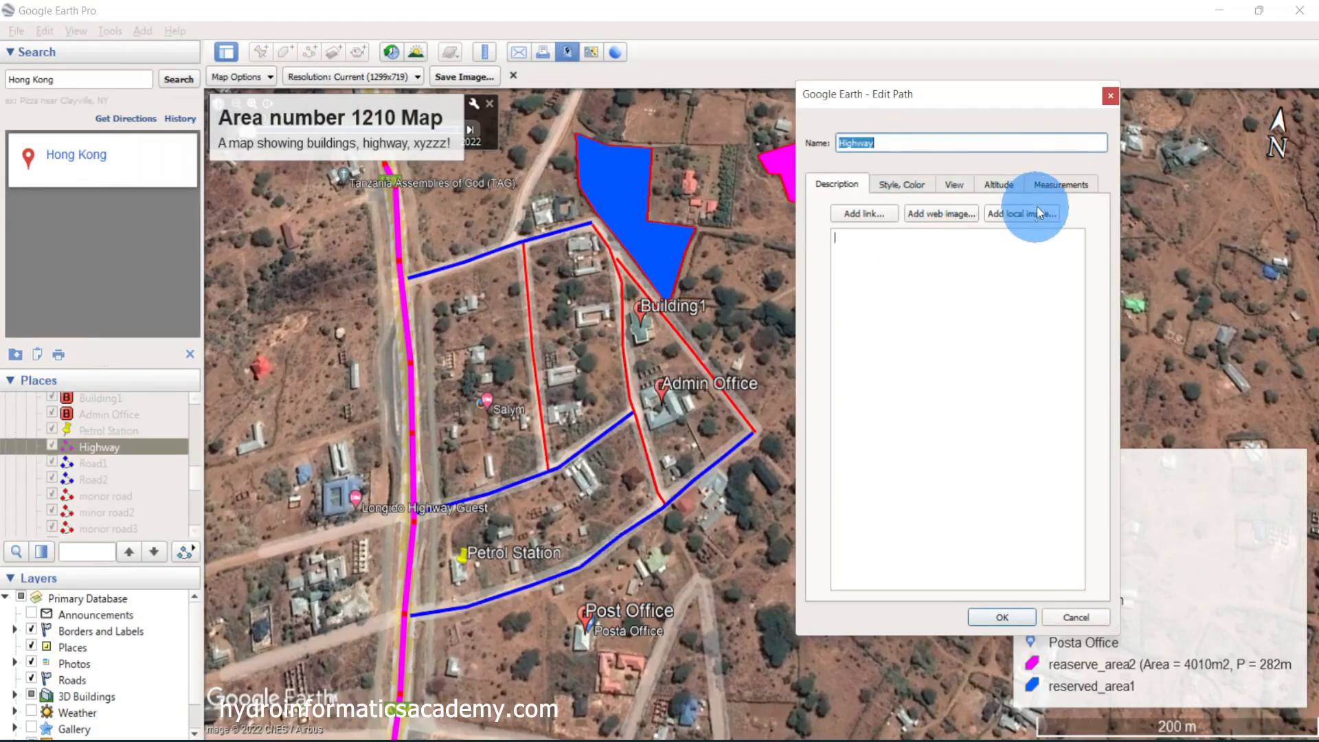
click(1061, 187)
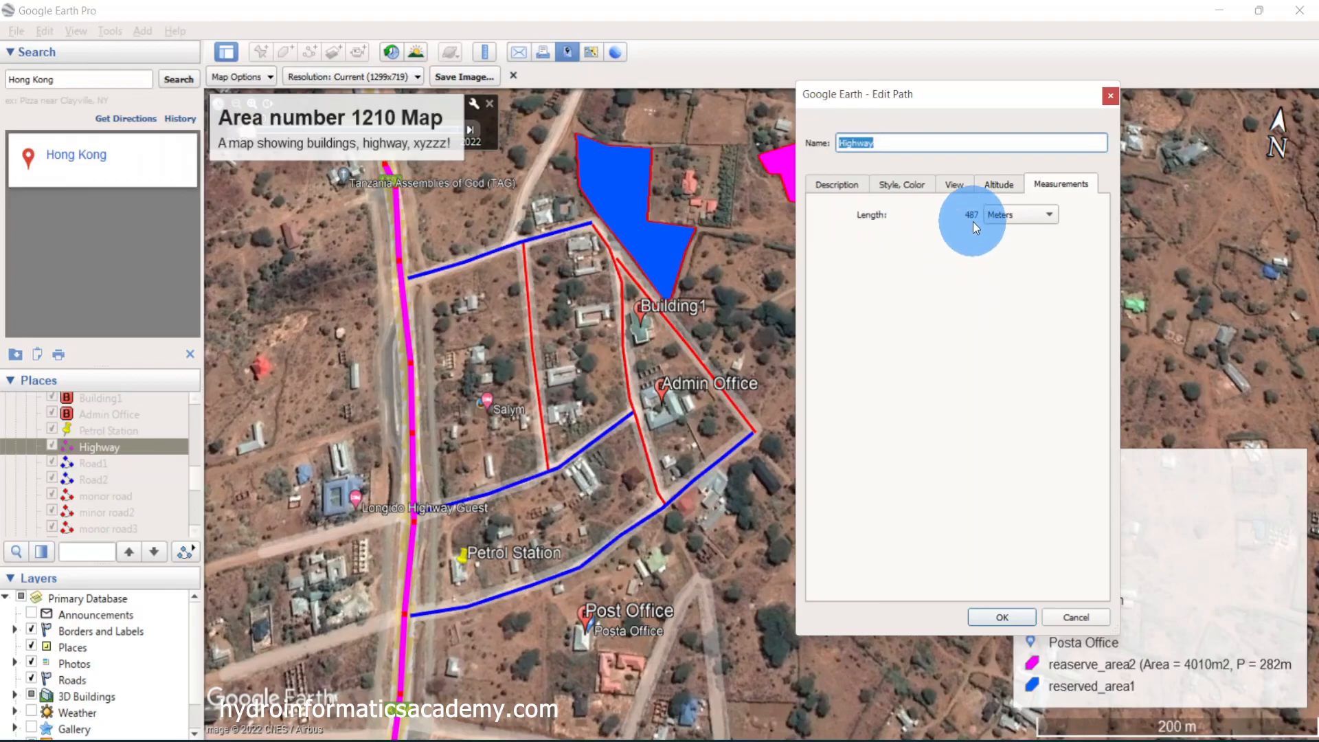
click(1110, 95)
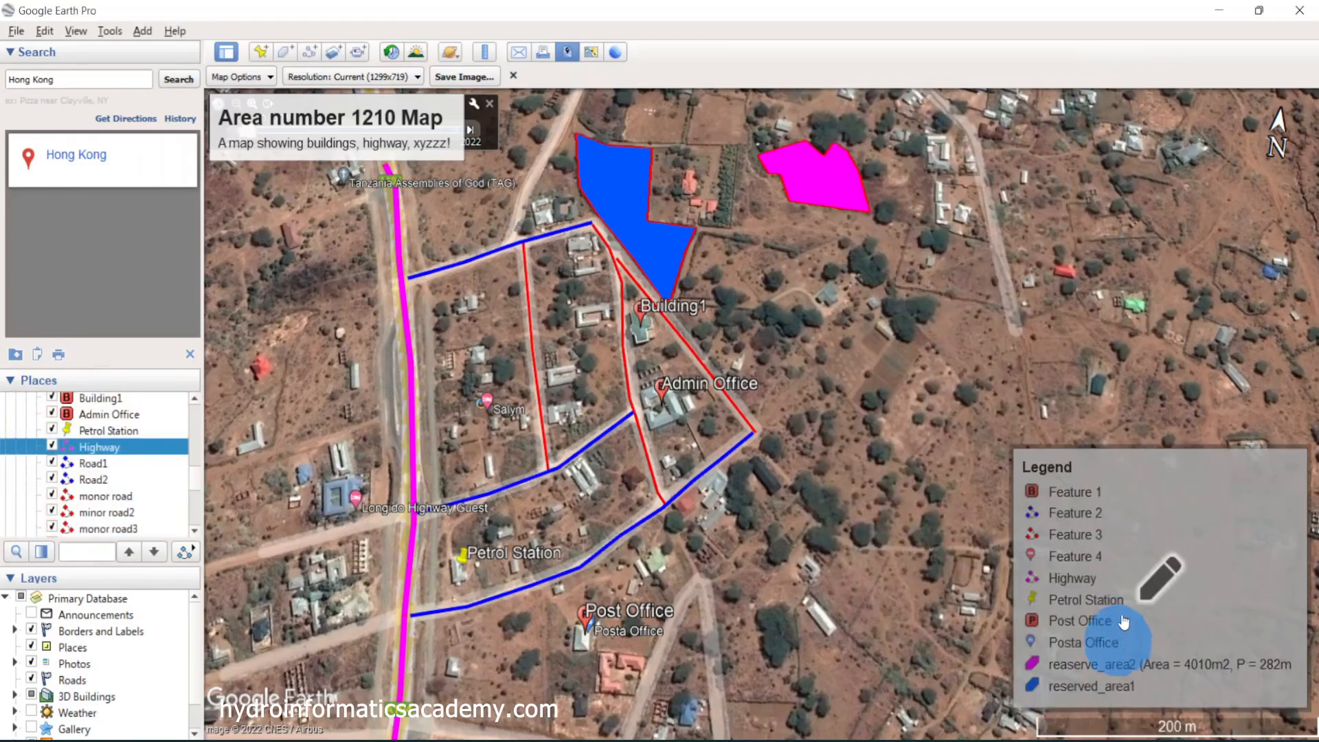
Change the Highway legend entry to "Highway (Length = 487m)" and move the legend slightly higher above the scale bar
click(1161, 576)
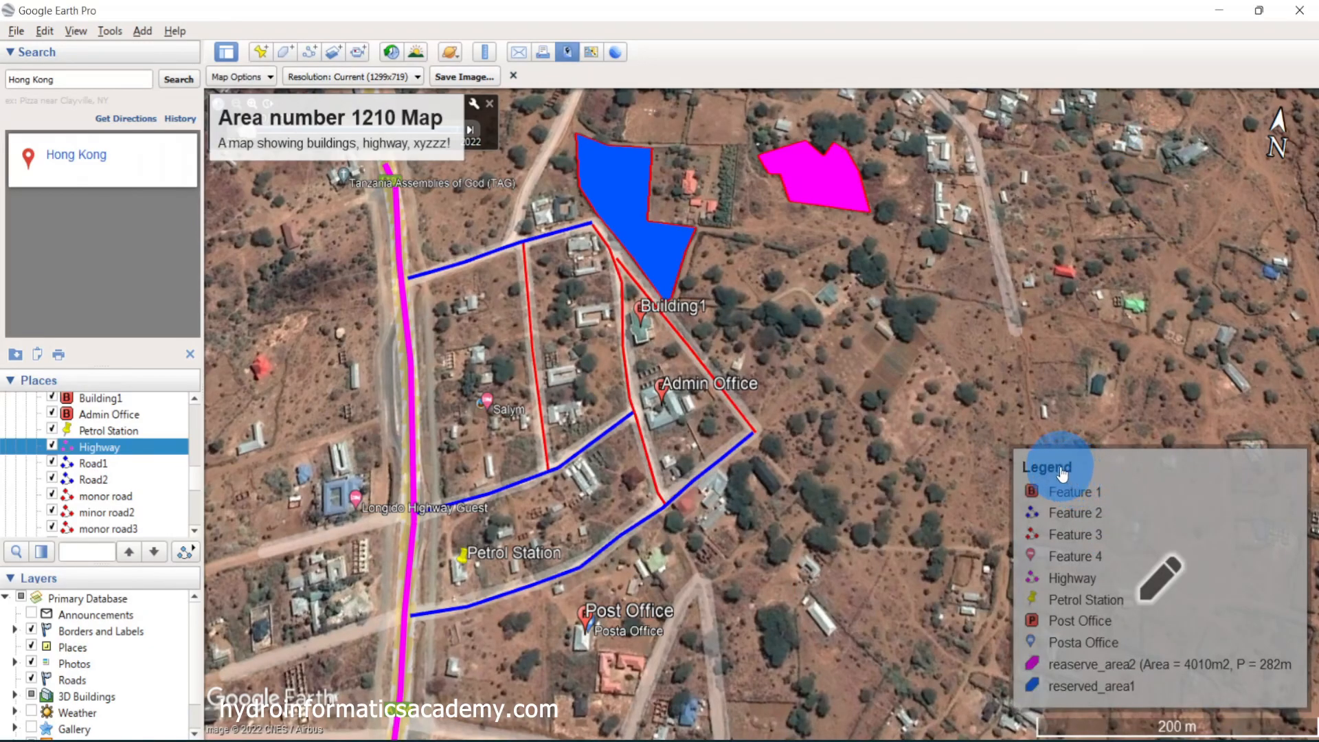
click(1151, 587)
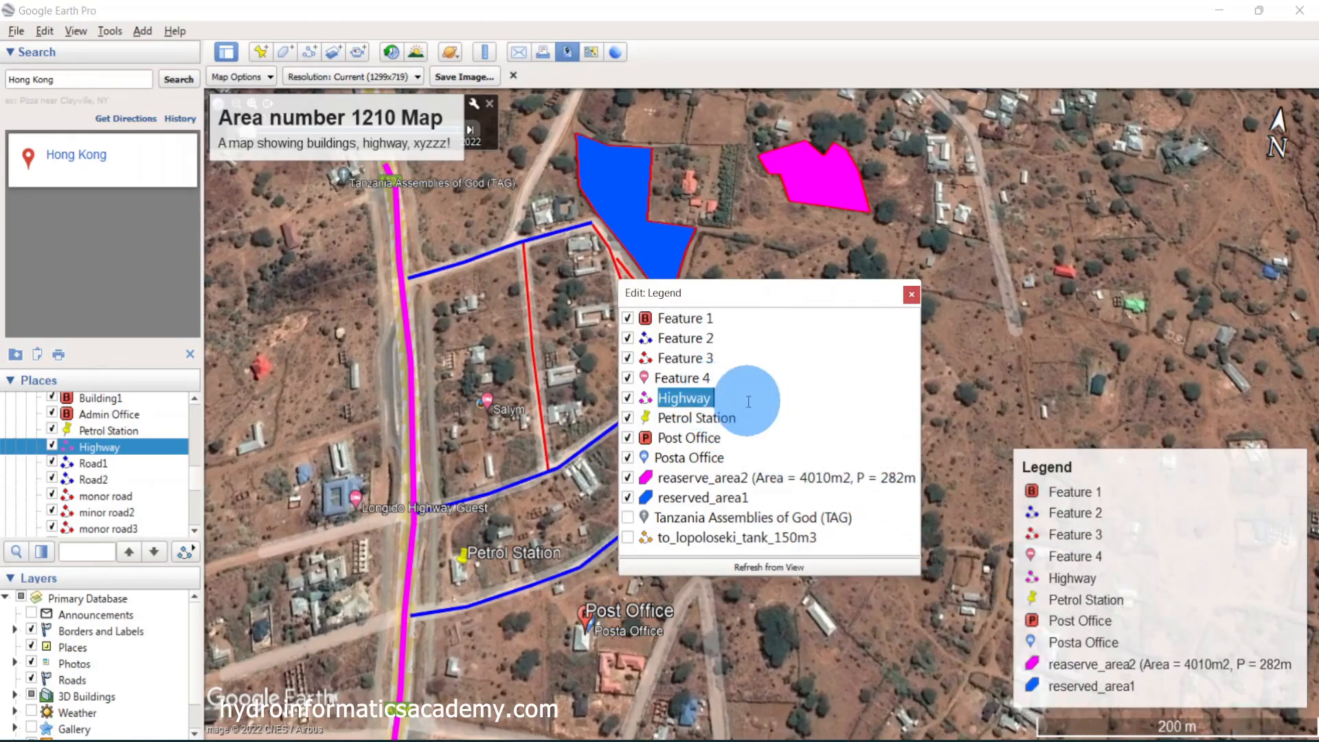
text((L)
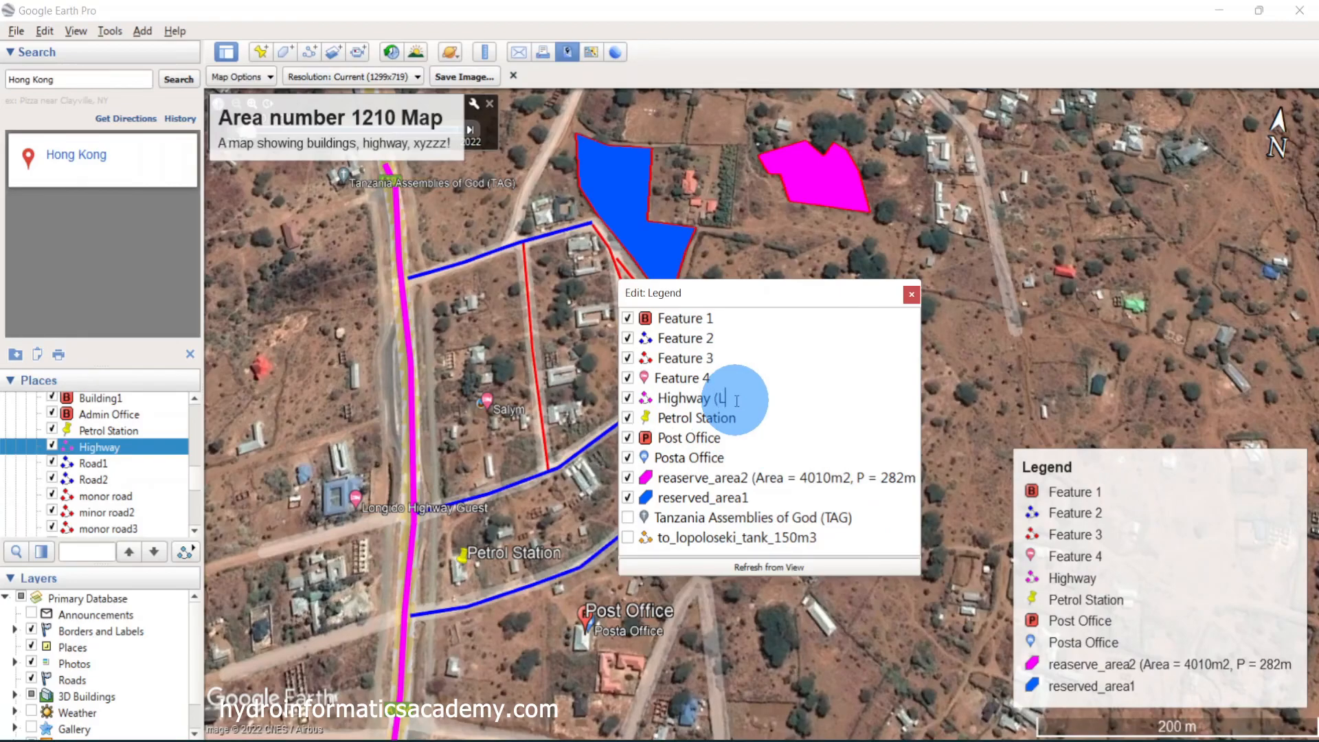
text(ength=)
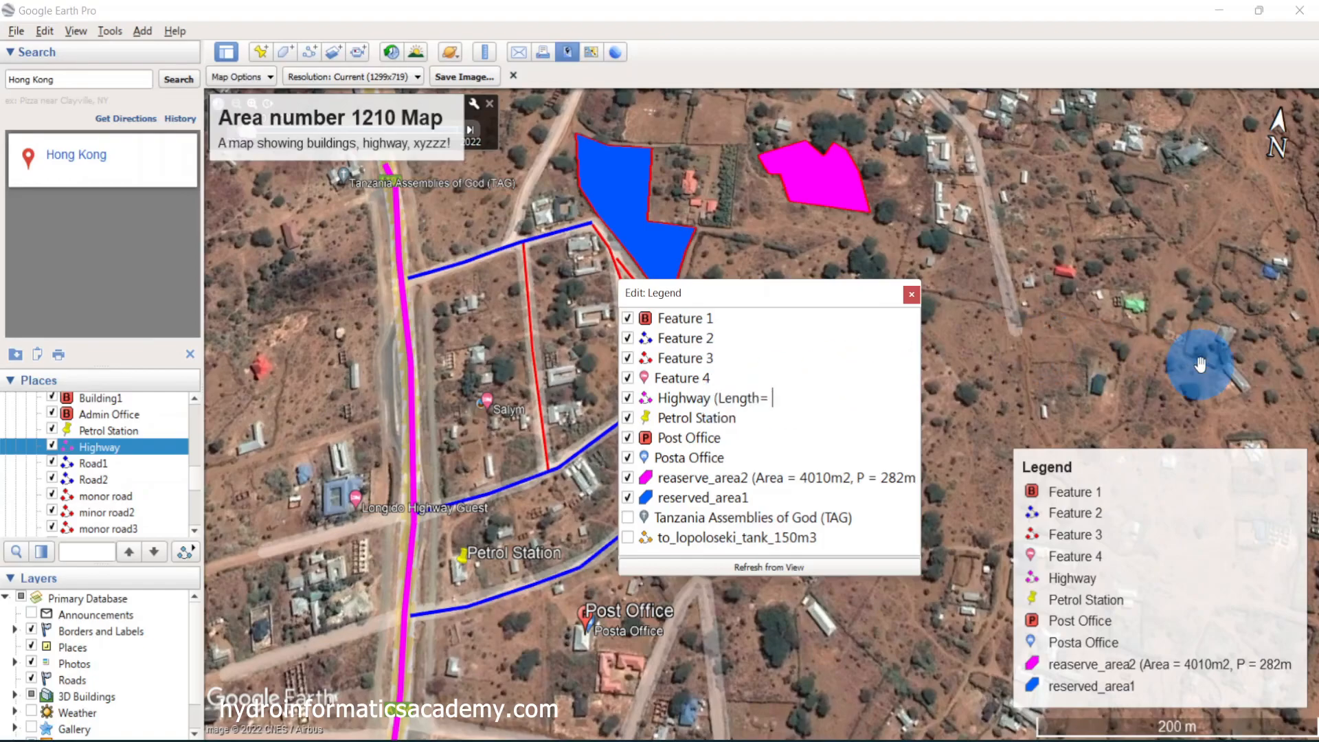
key(BackSpace)
text(= 487m)
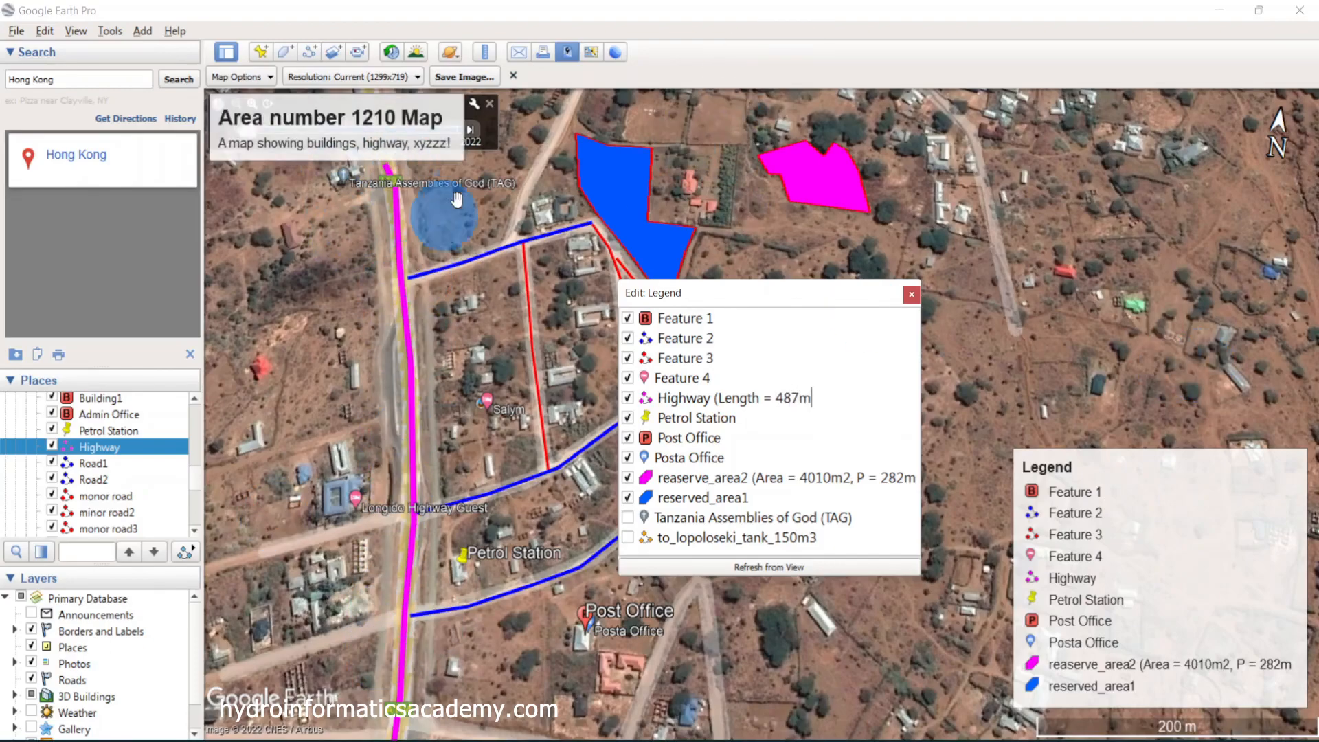
text())
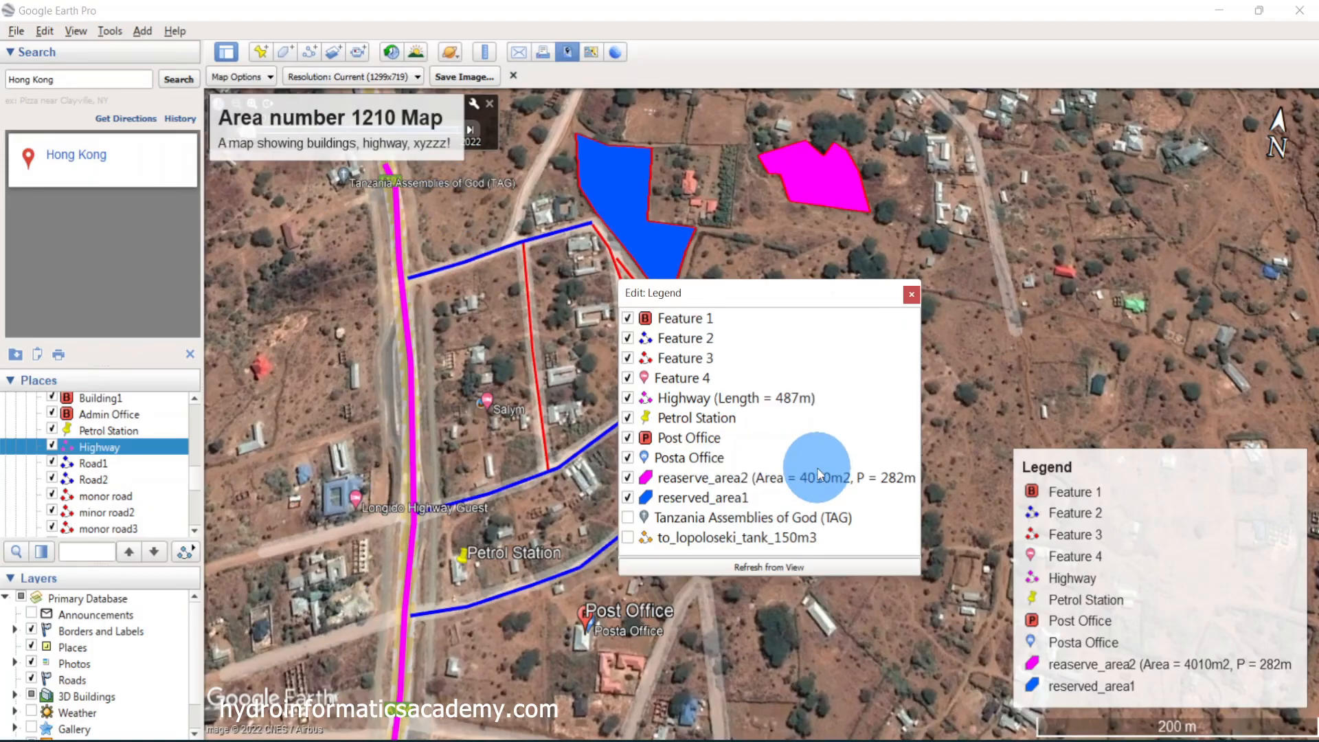
click(911, 294)
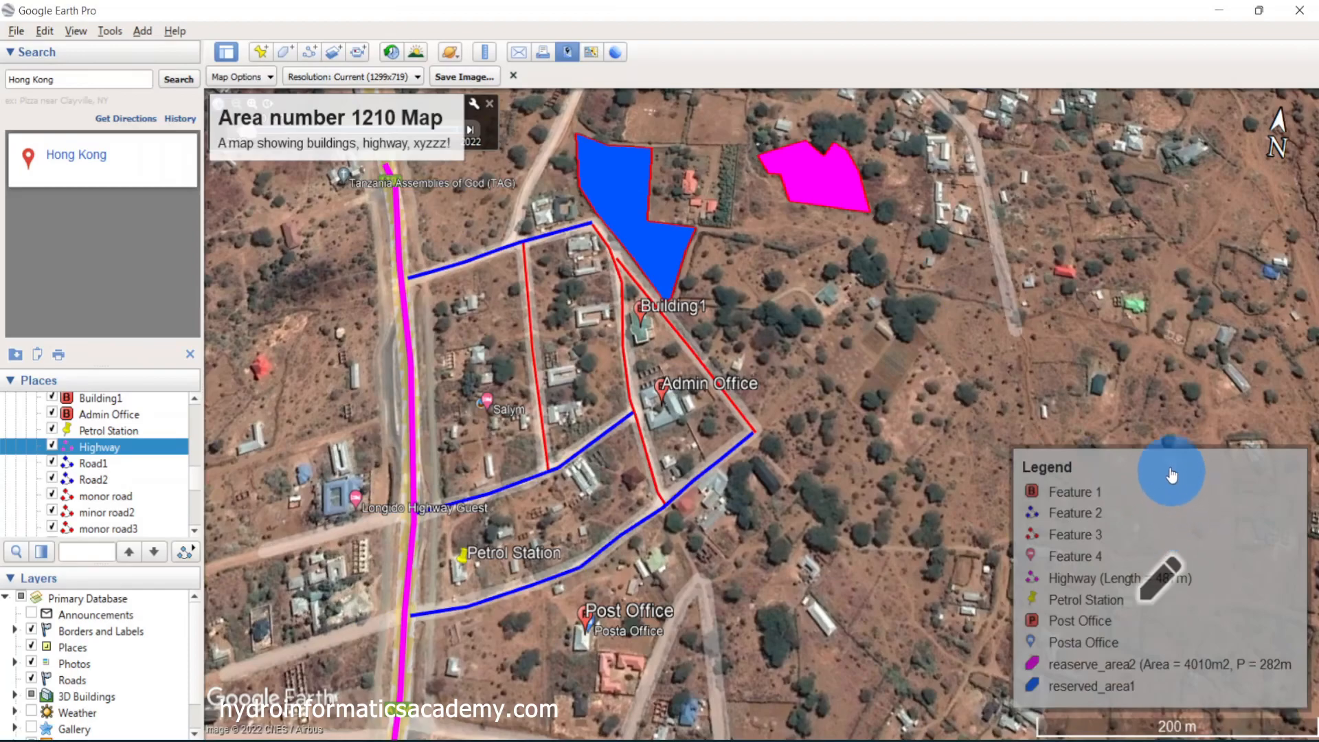
drag(1168, 467, 1189, 386)
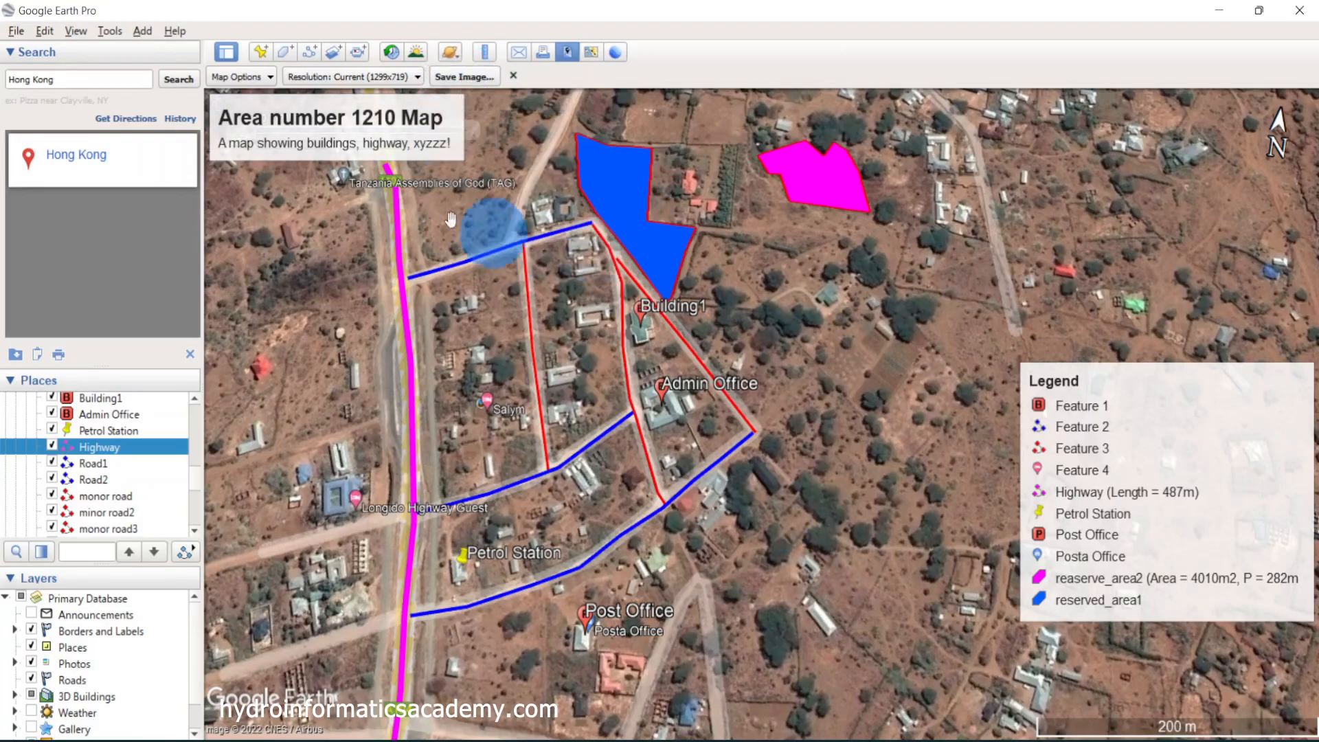
Try the desaturated and grayscale map stylings, restore the full-color styling, and look through the available image resolutions
click(251, 80)
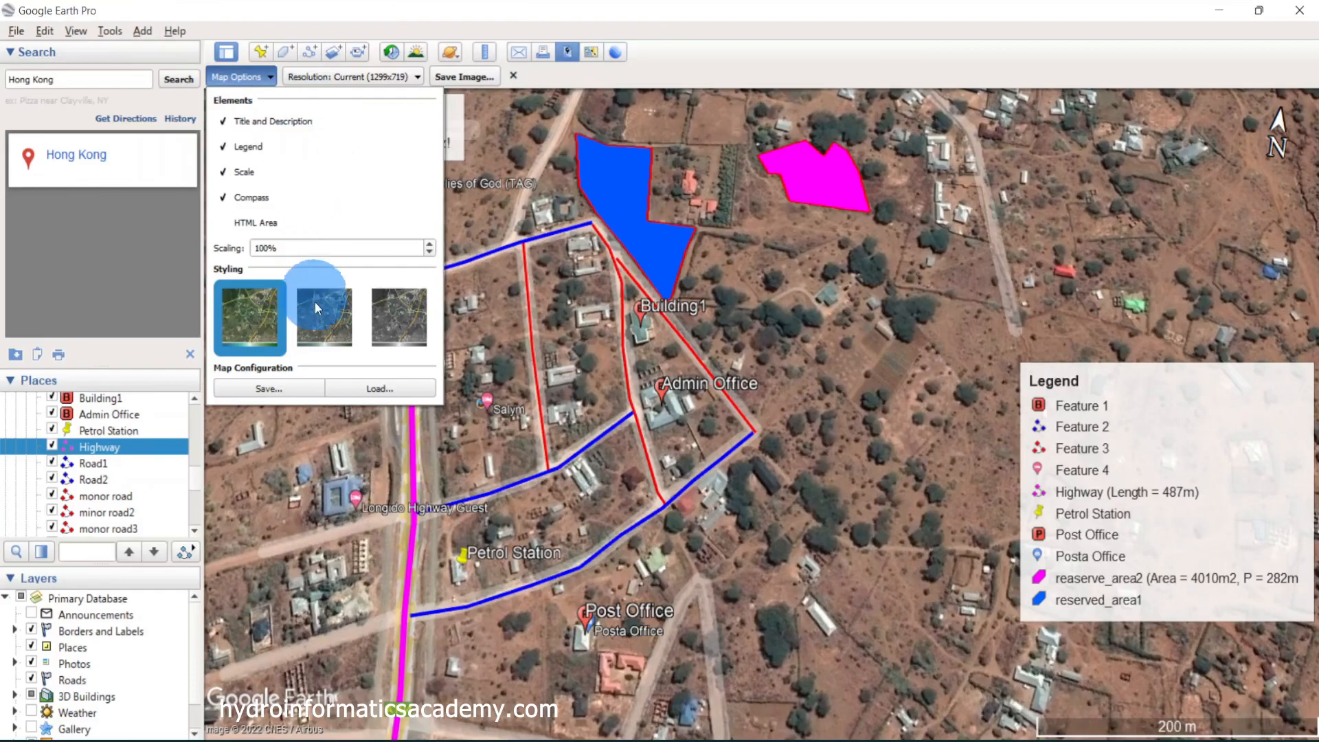
click(331, 320)
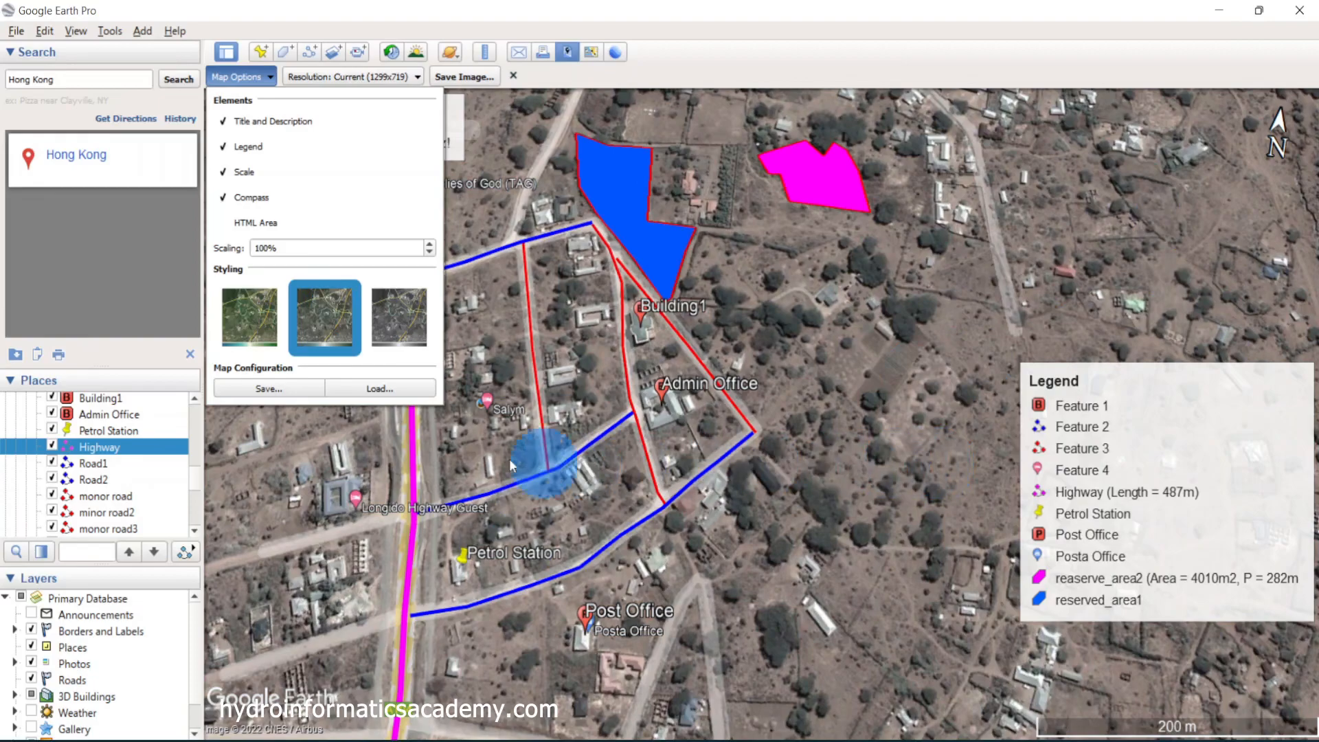
click(401, 316)
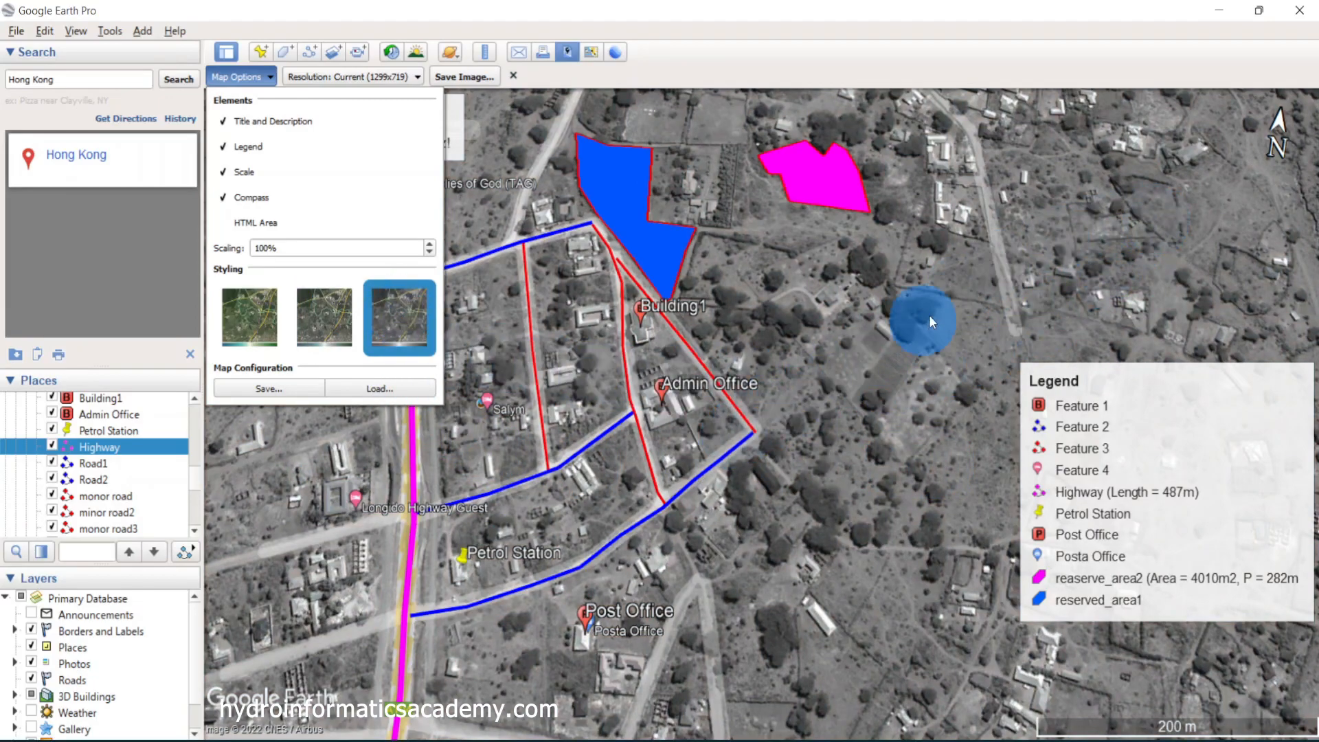
click(244, 308)
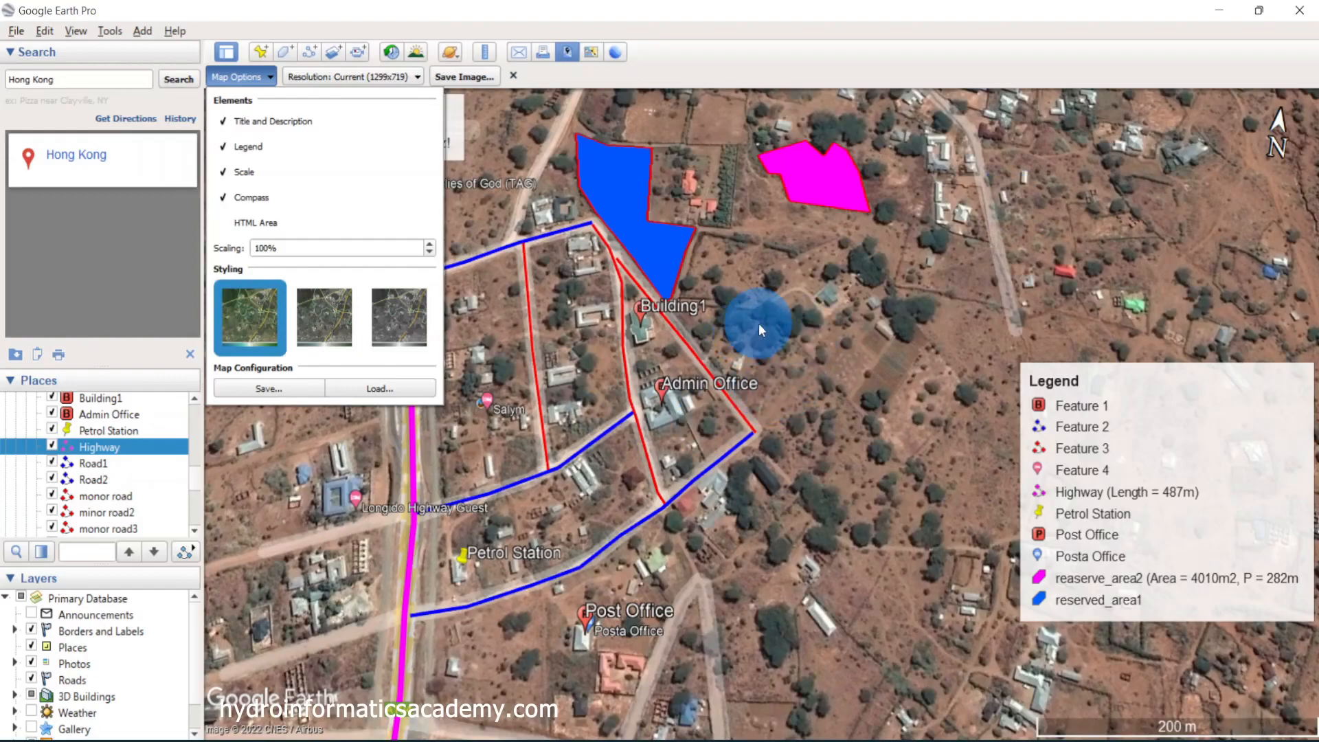
click(763, 66)
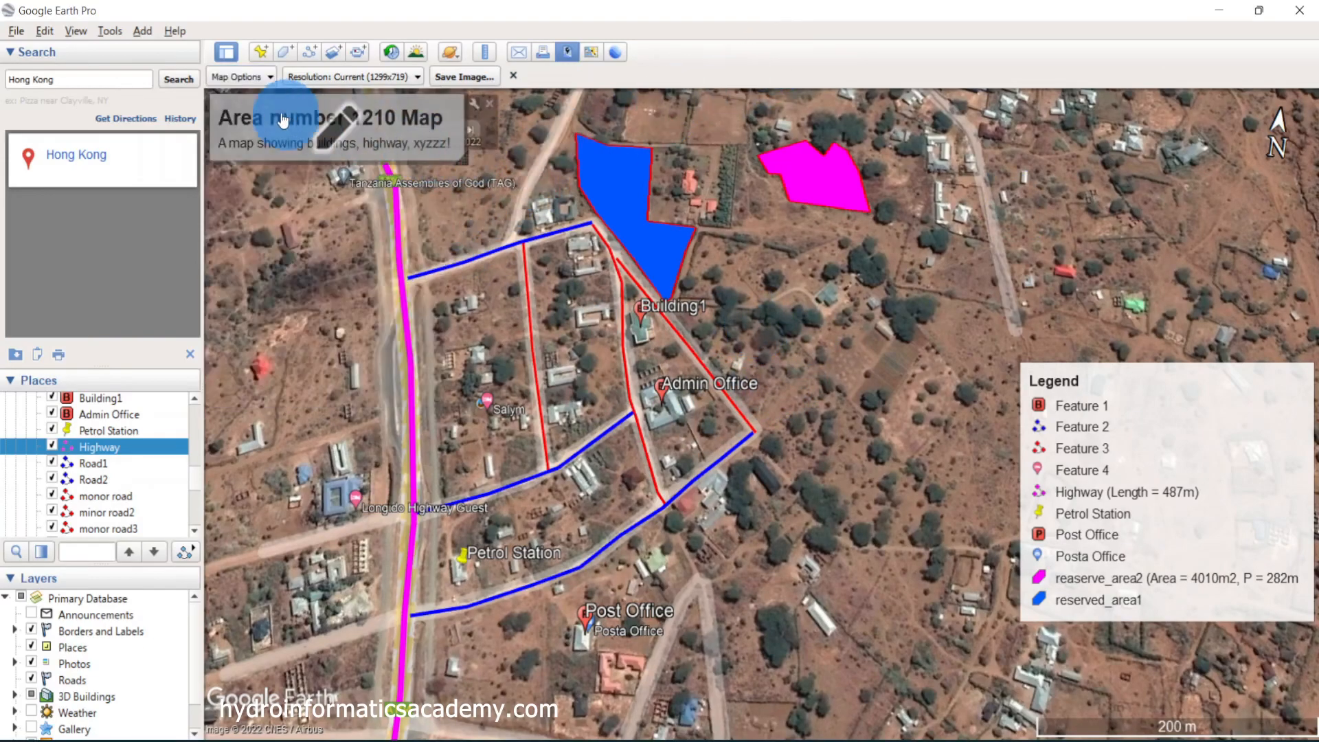
click(385, 77)
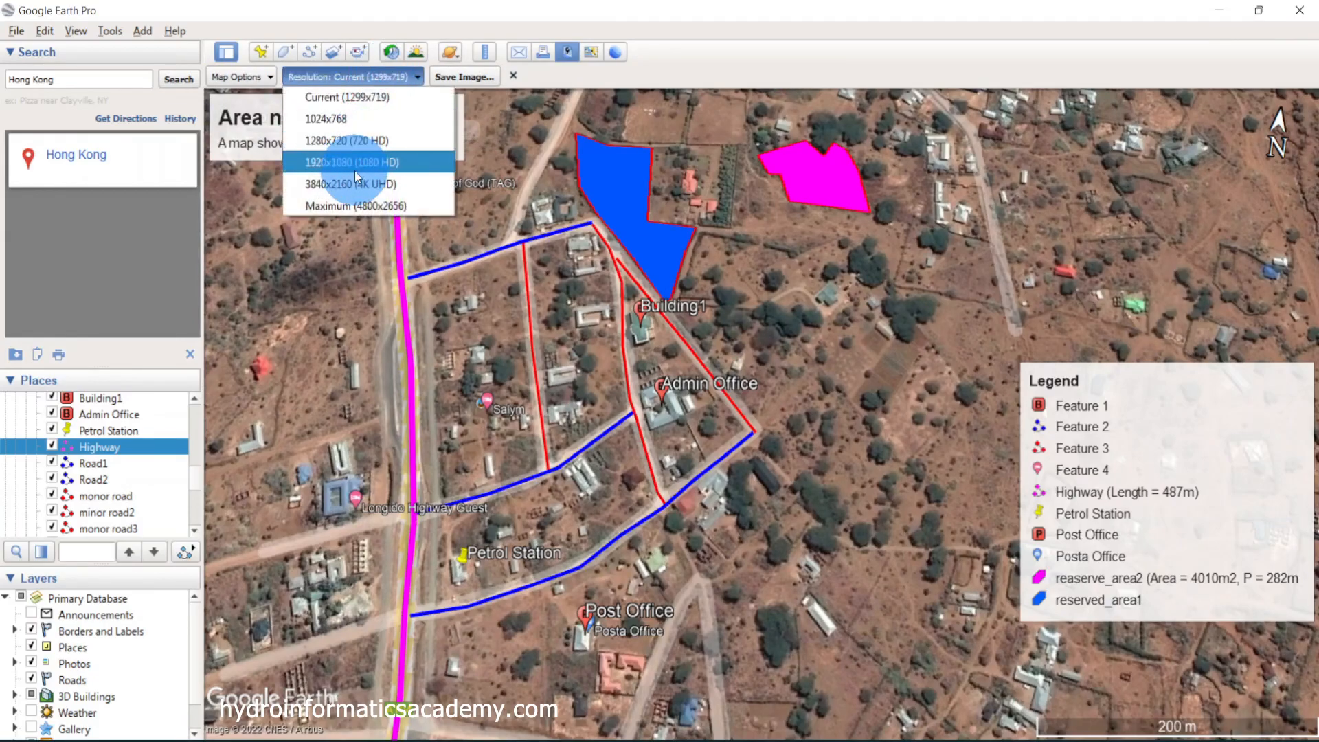
click(779, 40)
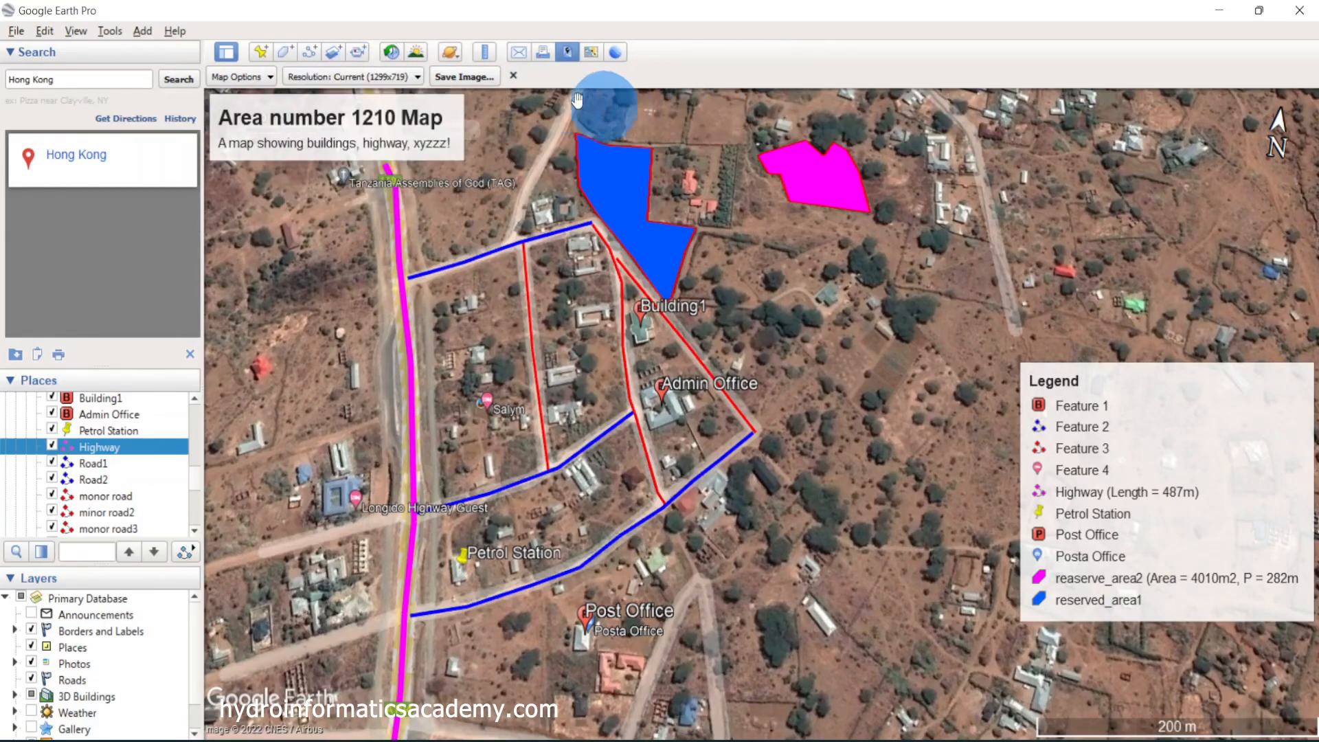
Start saving the map as a JPEG image and browse to the EPANET Assignment folder on the Desktop
click(455, 76)
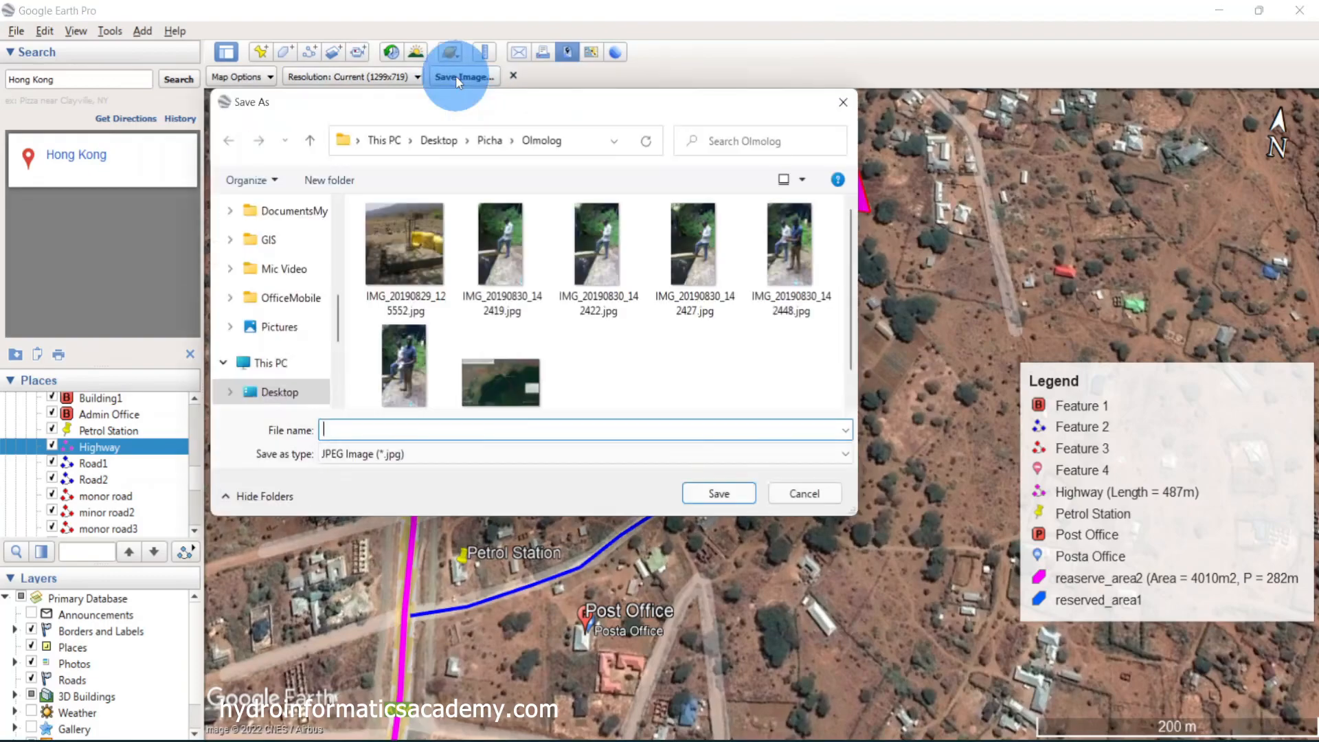
scroll(282, 253, up, 5)
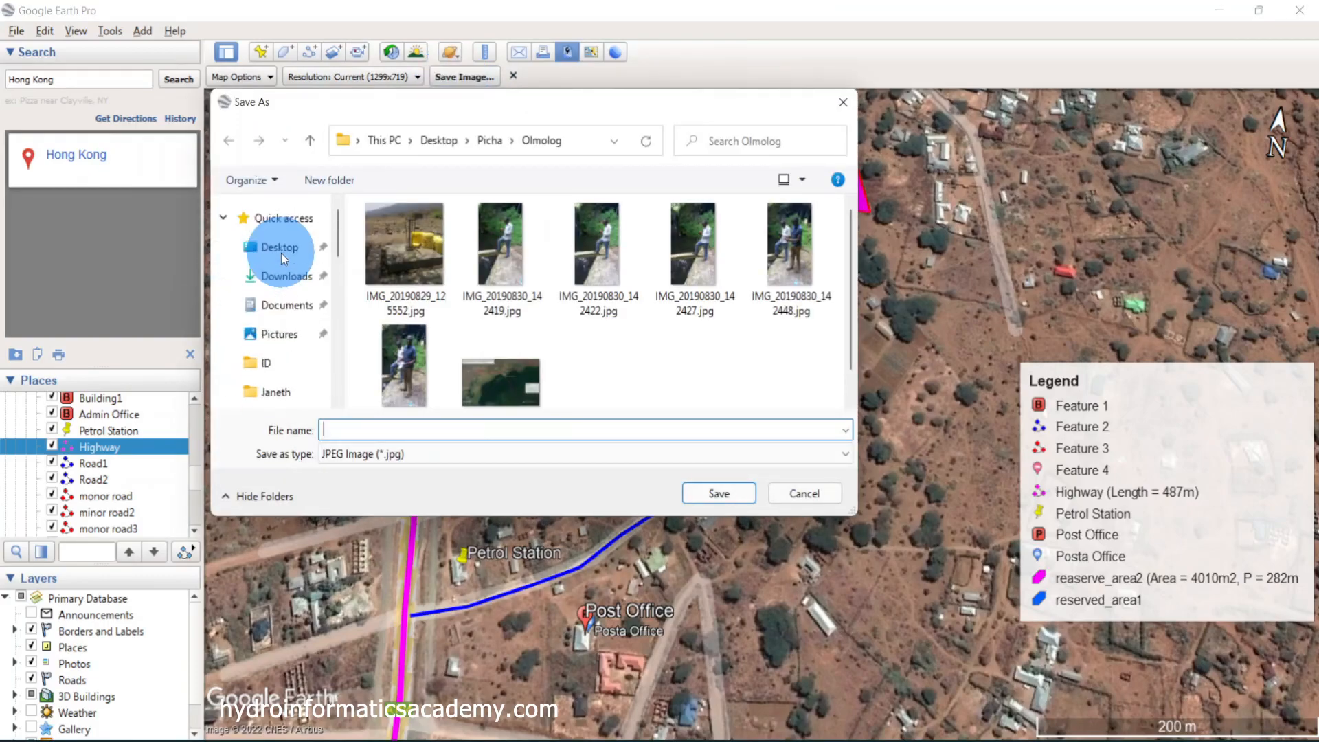
click(282, 218)
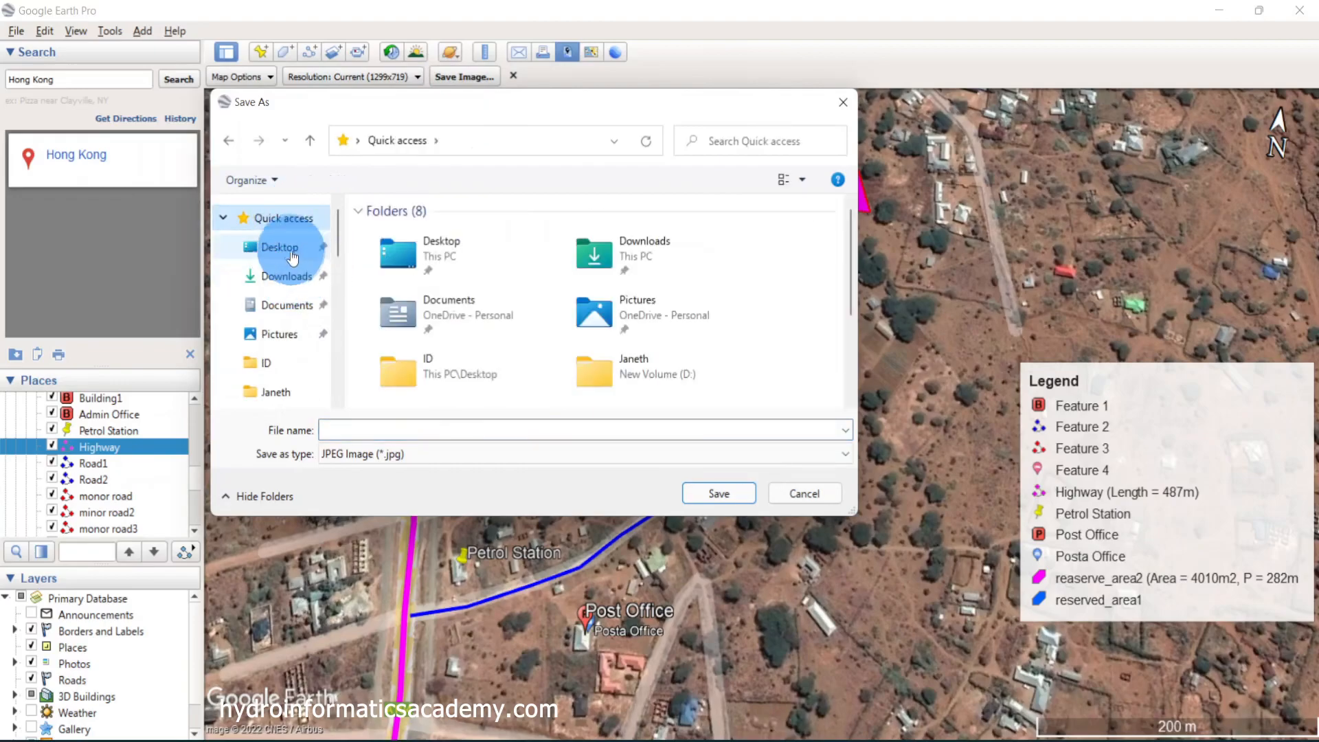
click(279, 247)
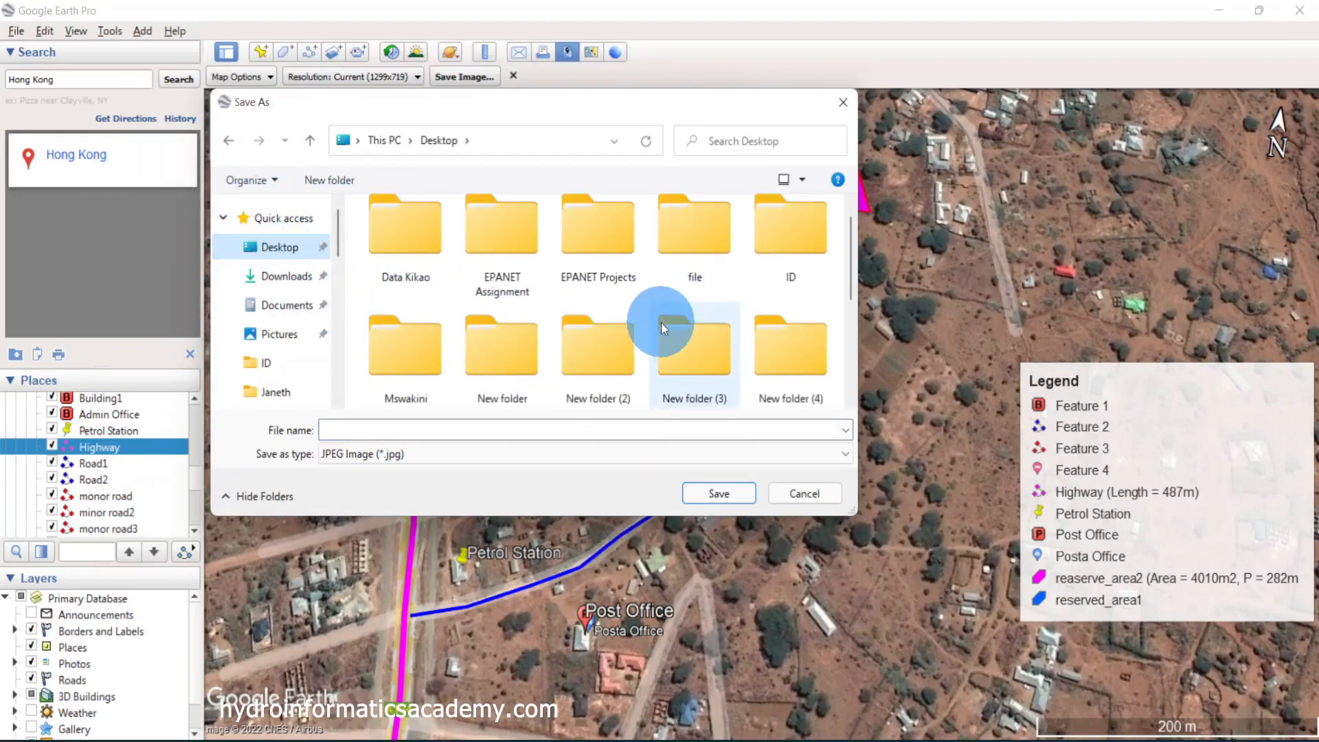
double_click(521, 286)
click(372, 429)
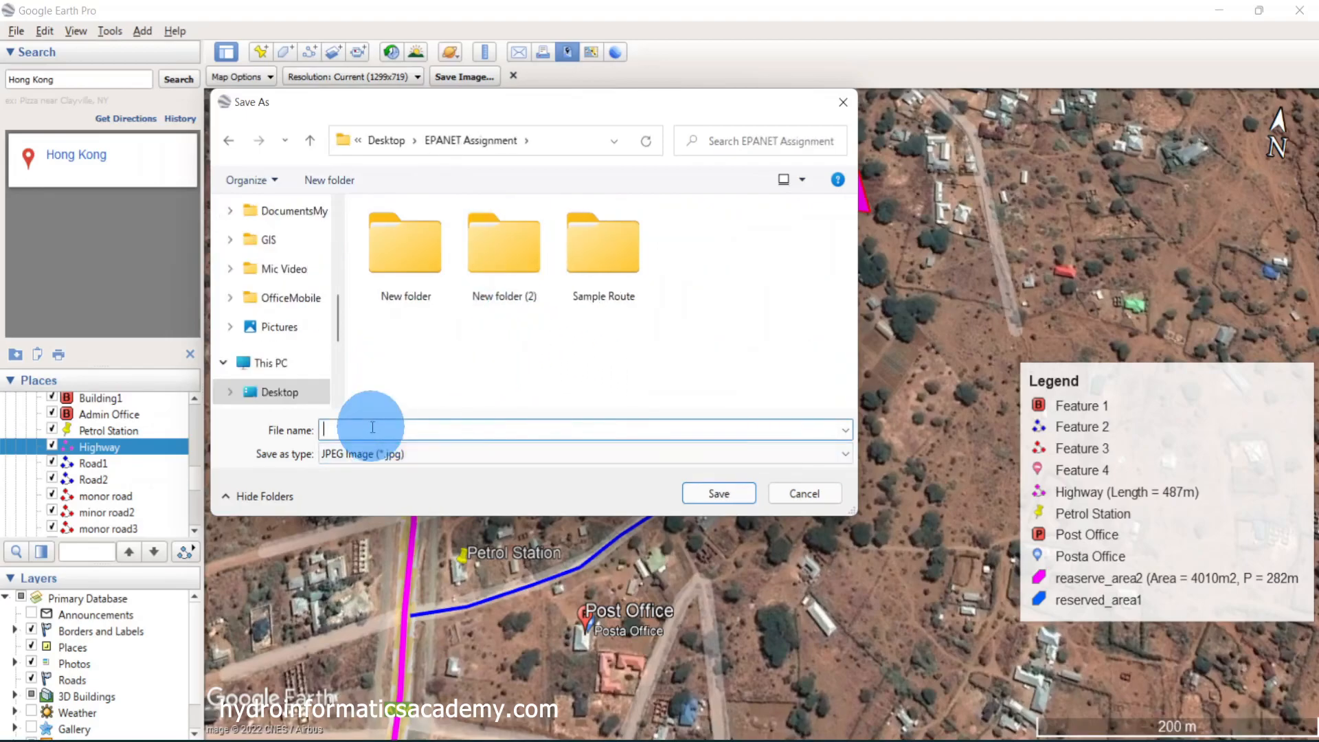
Create a new folder named "Google Earth PRO Map" inside the EPANET Assignment folder
right_click(447, 355)
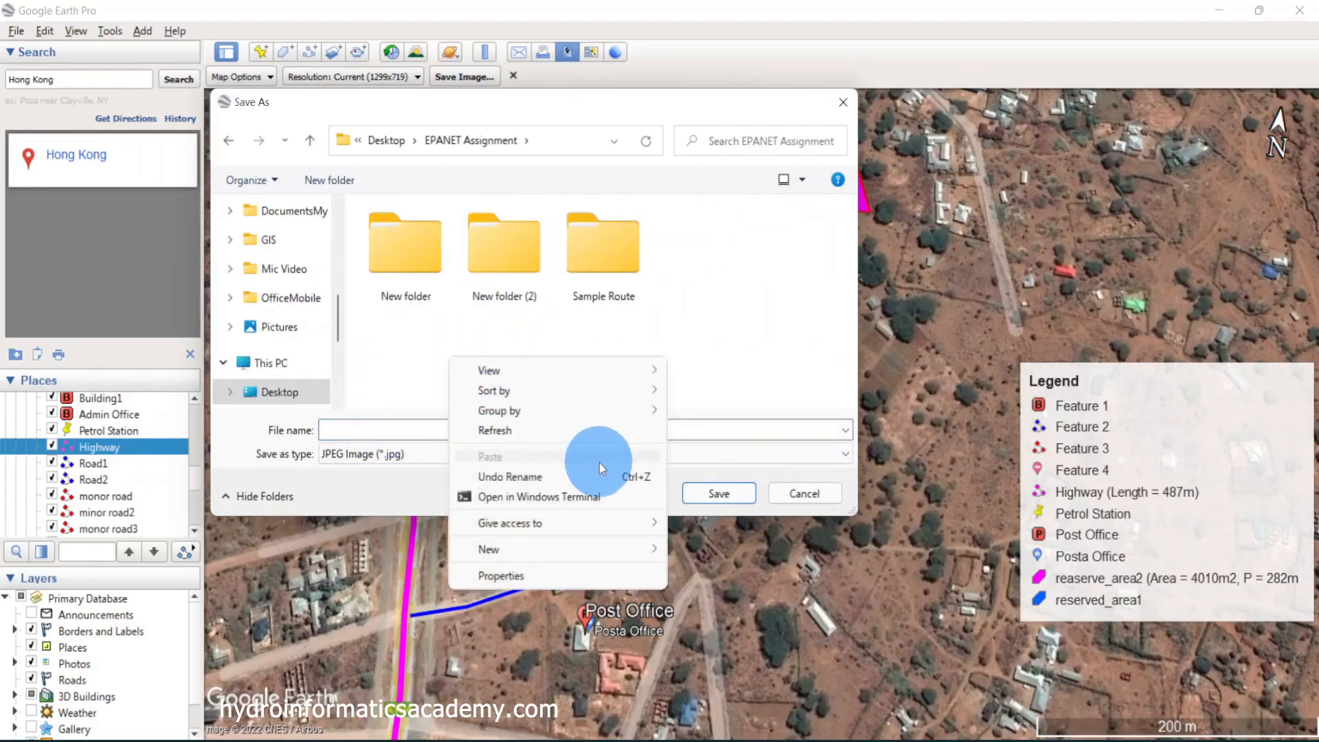
mouse_move(538, 549)
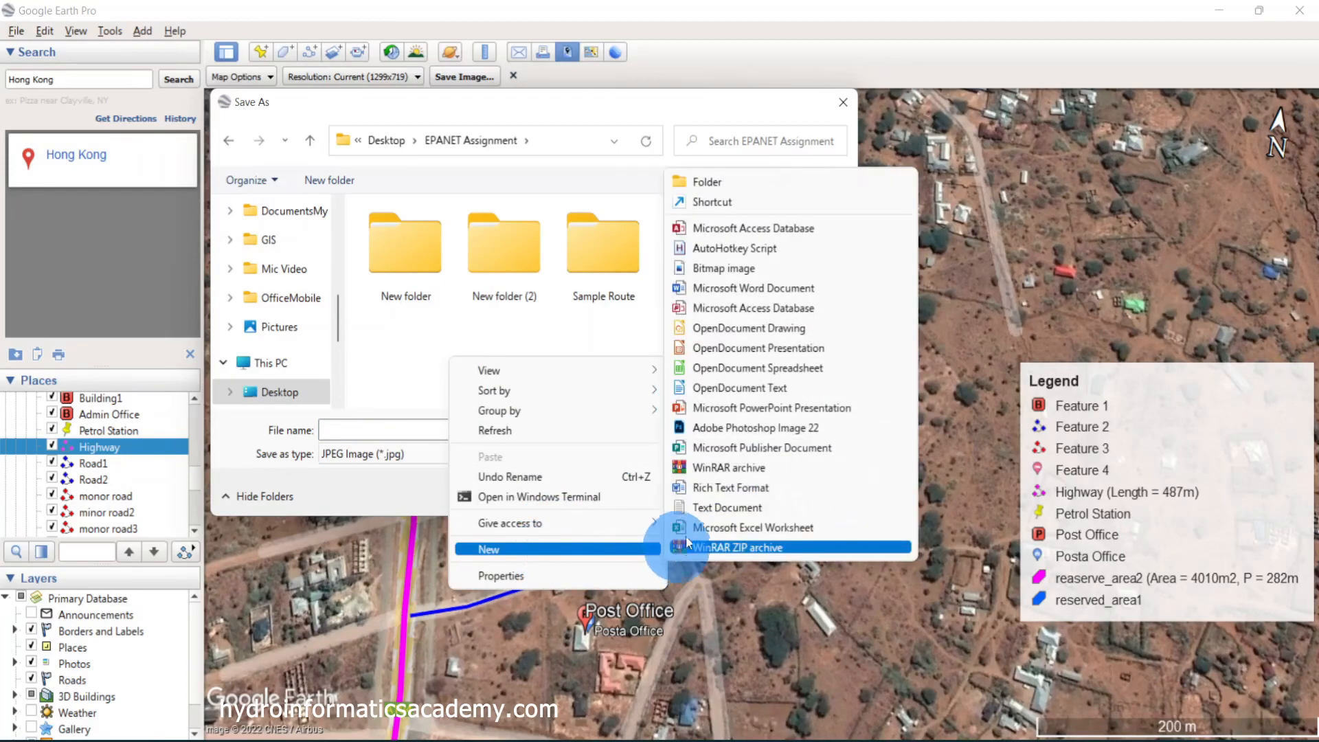
click(708, 180)
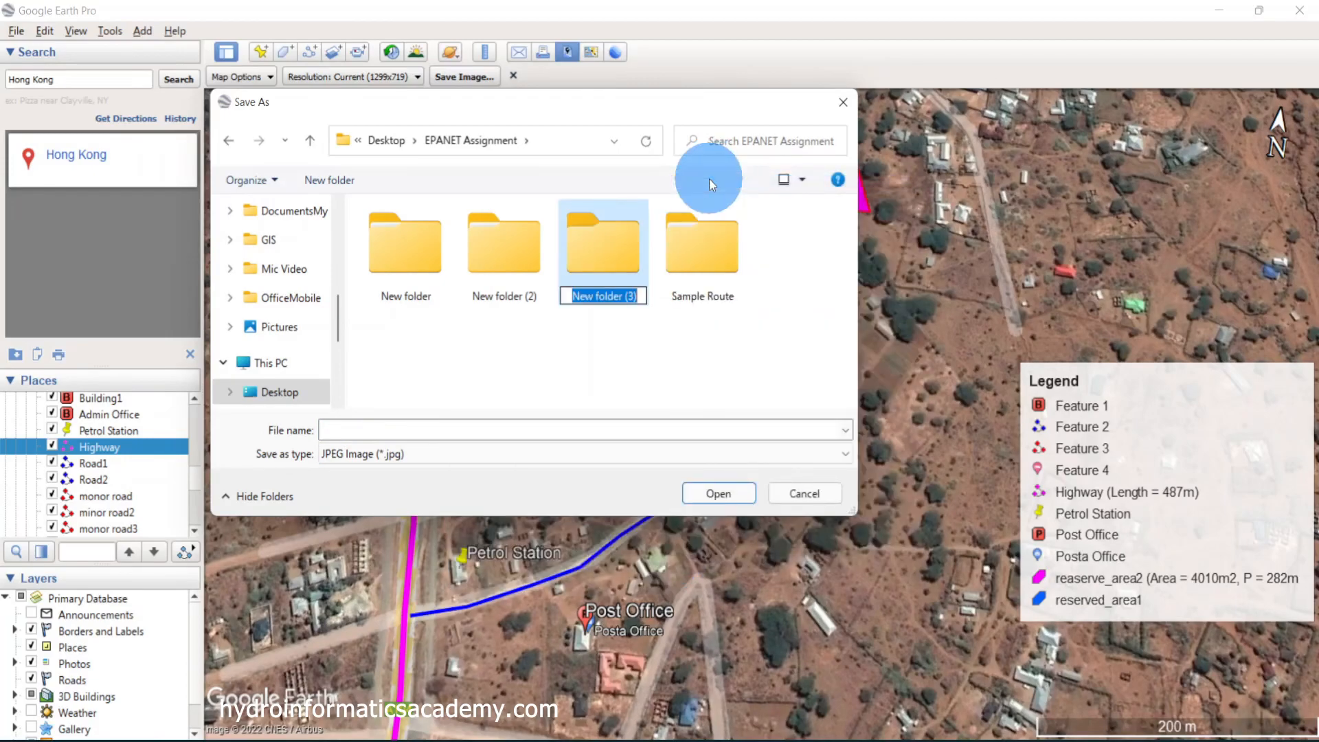
text(Go)
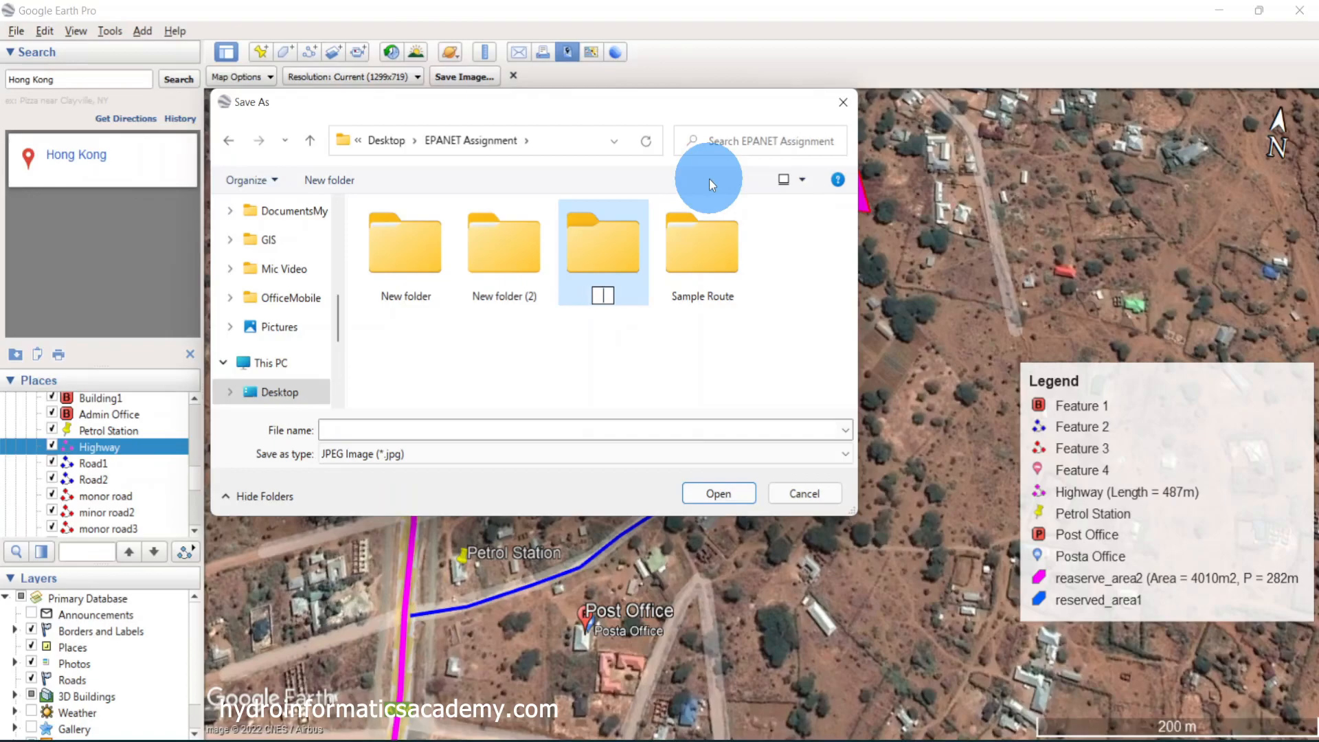
text(ogle)
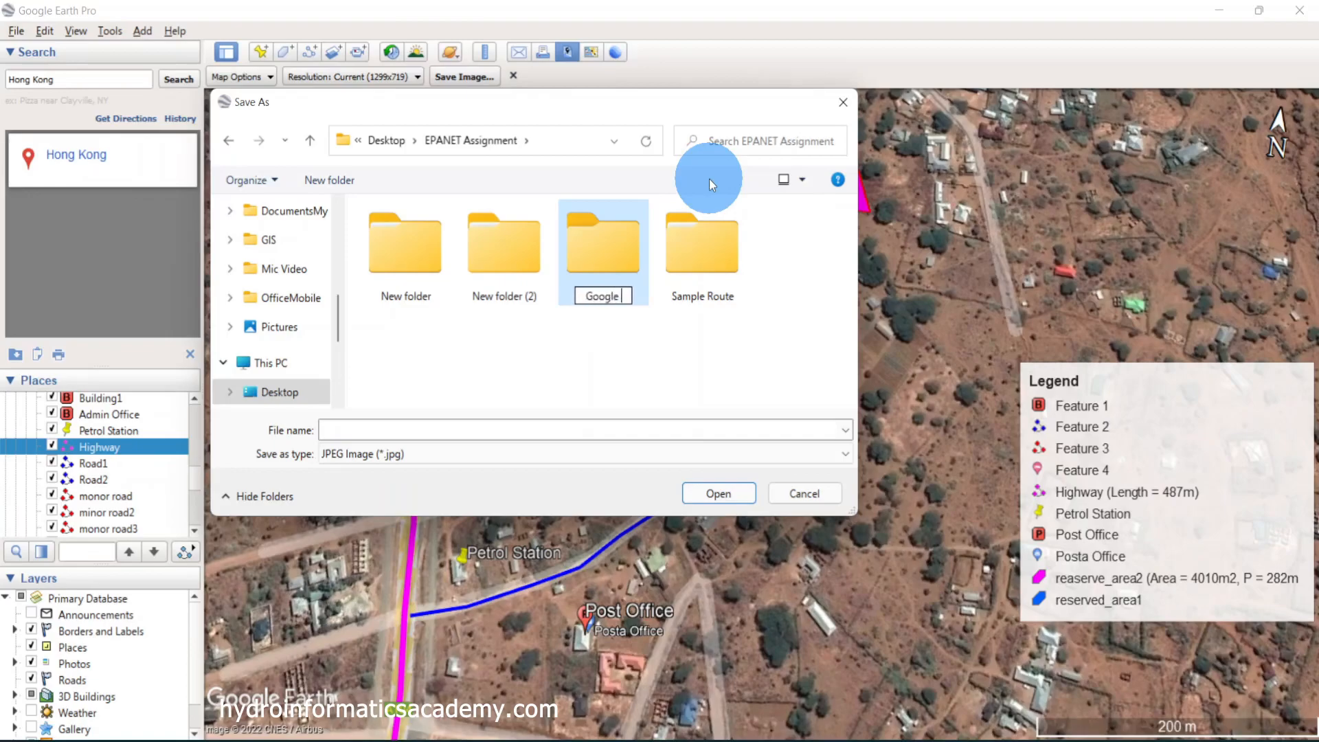
text( Earth M)
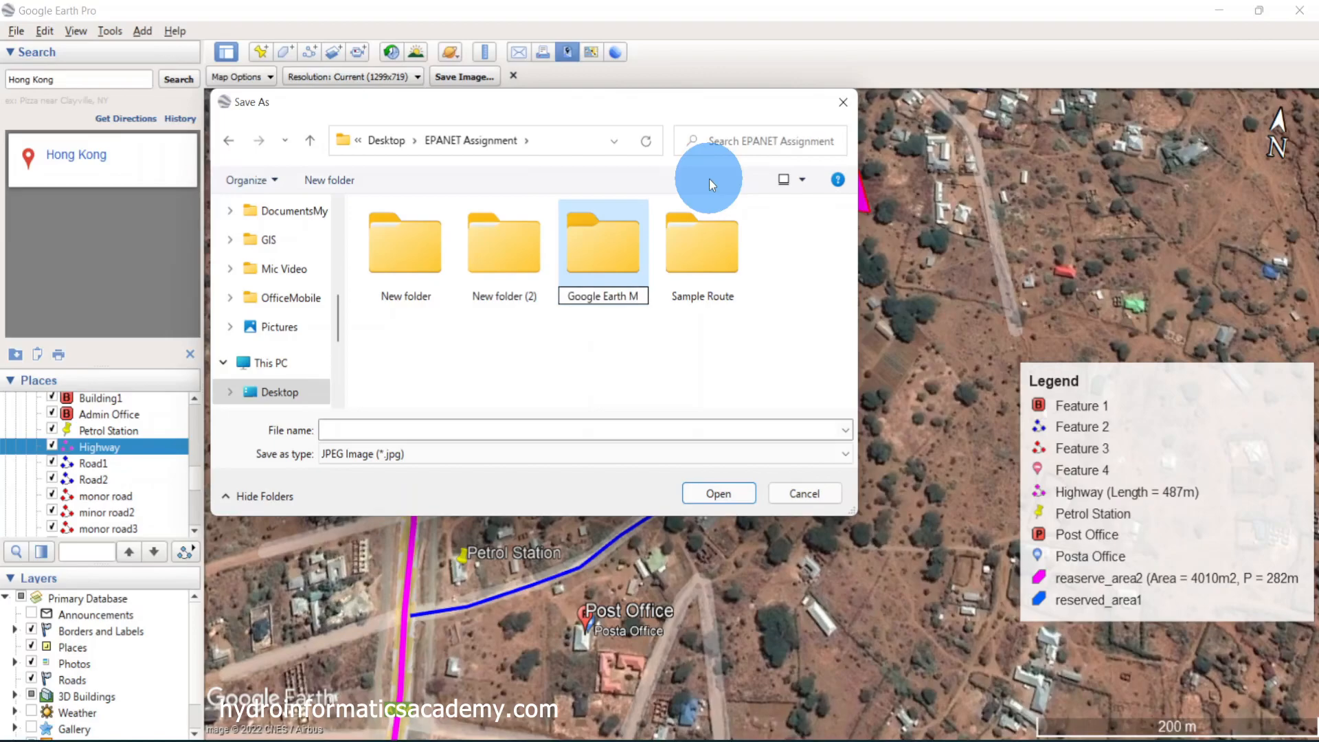
key(BackSpace)
text(PRO Map)
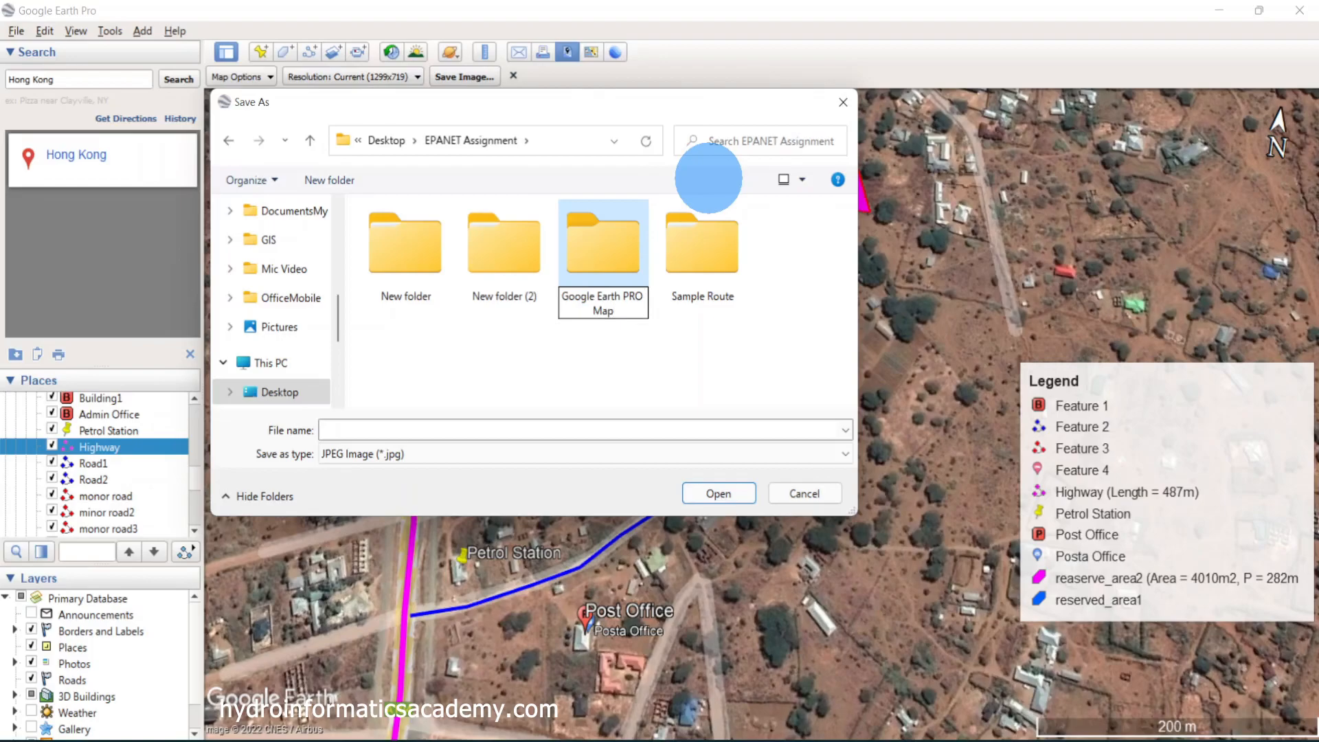
click(617, 271)
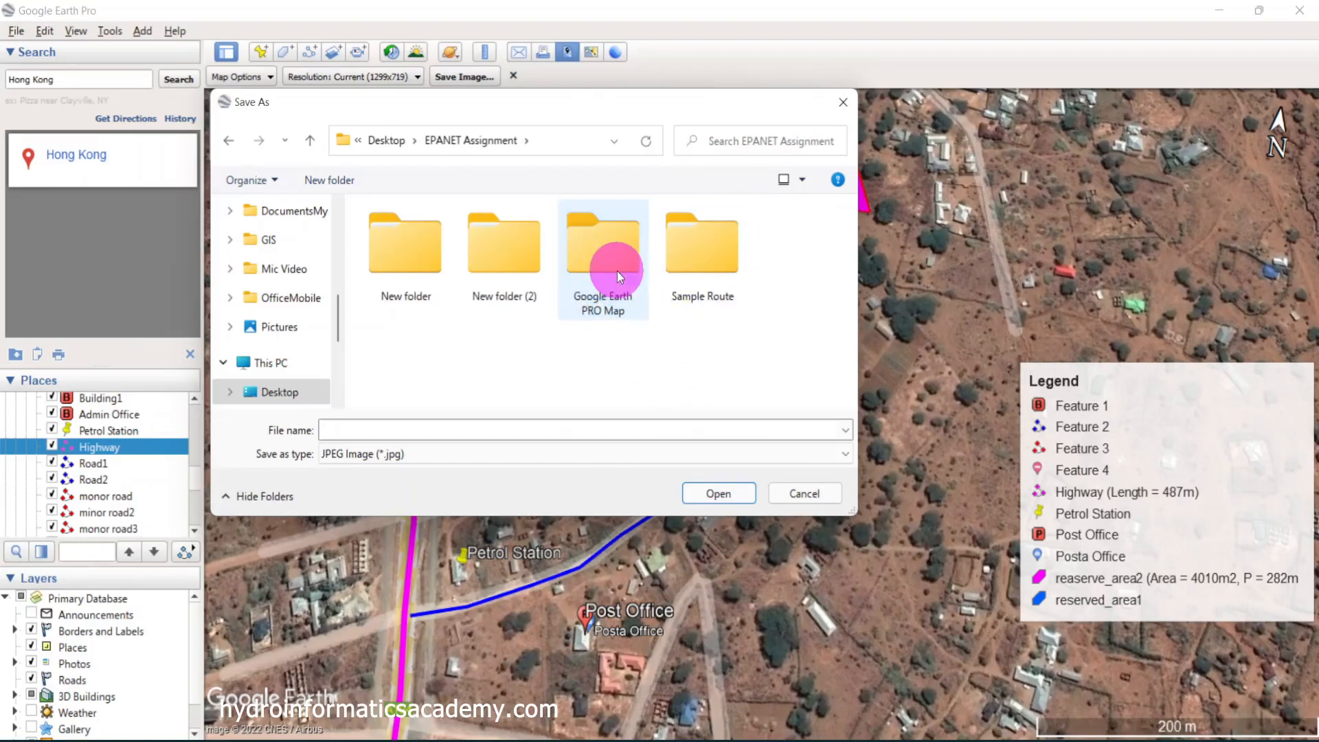
Save the map image as a JPEG named GE_PRO_MAPPING in the Google Earth PRO Map folder
double_click(617, 270)
click(393, 434)
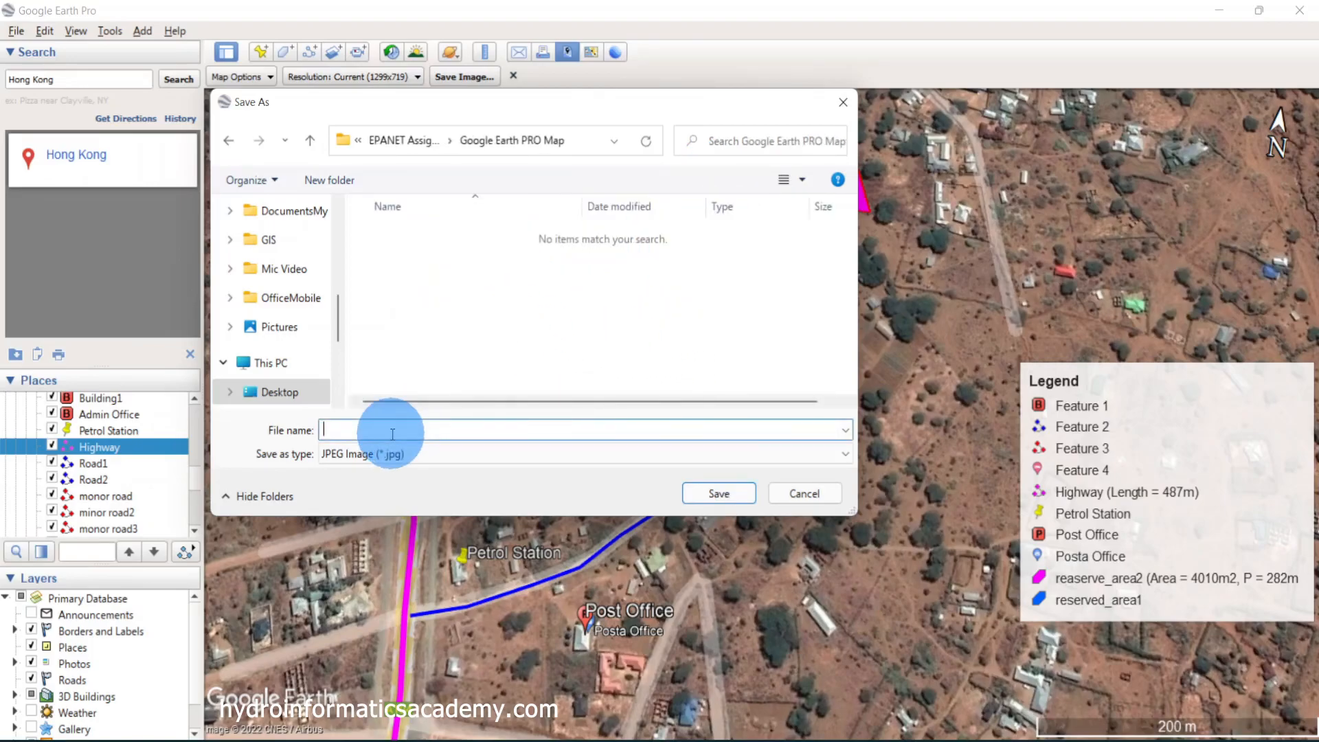
text(GE_PRO_MAPPING)
click(718, 493)
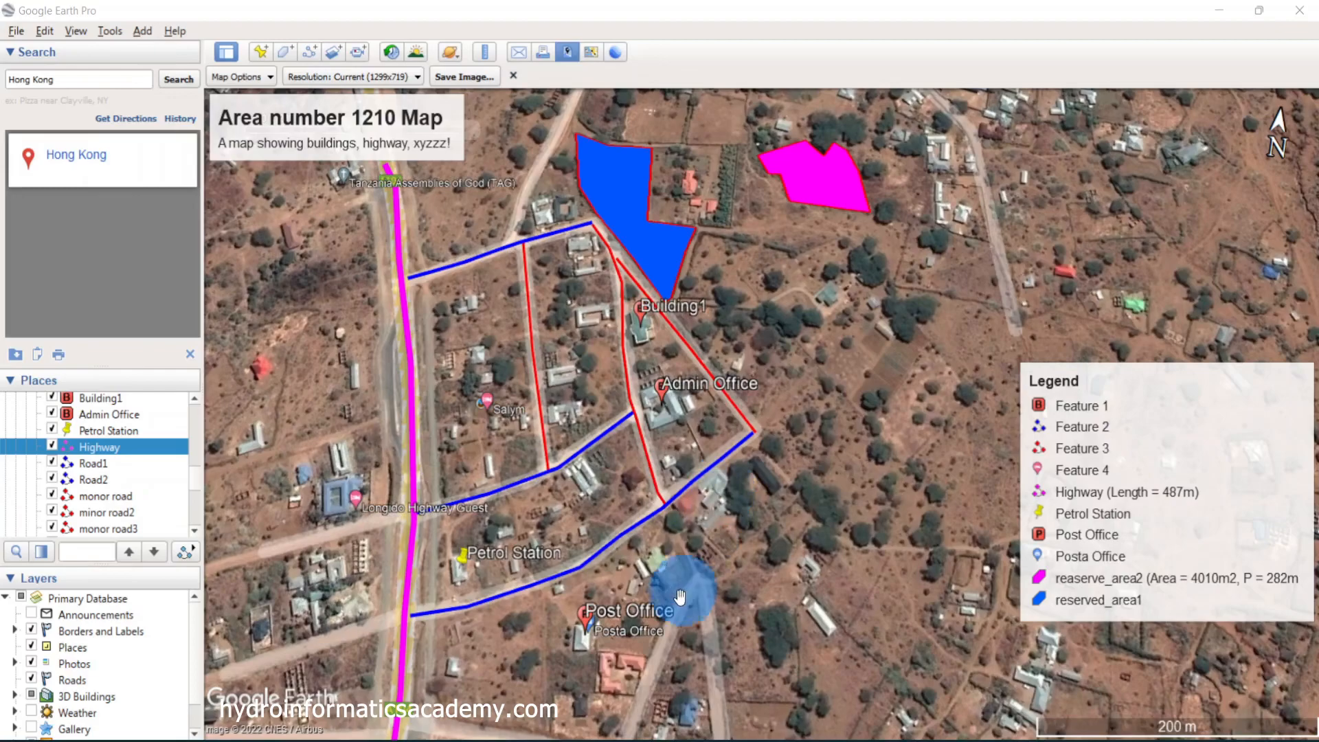
Switch to File Explorer and go to the Google Earth PRO Map folder inside EPANET Assignment on the Desktop
click(479, 741)
right_click(479, 739)
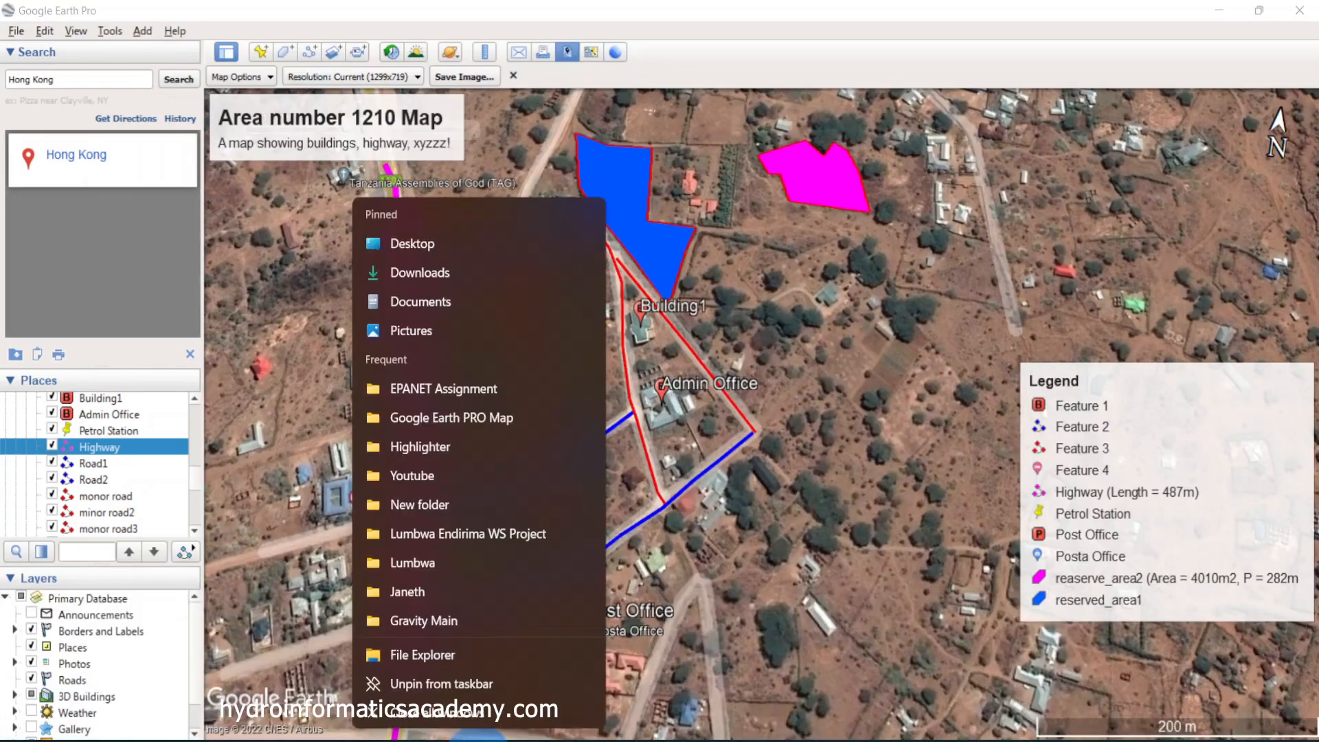
click(470, 645)
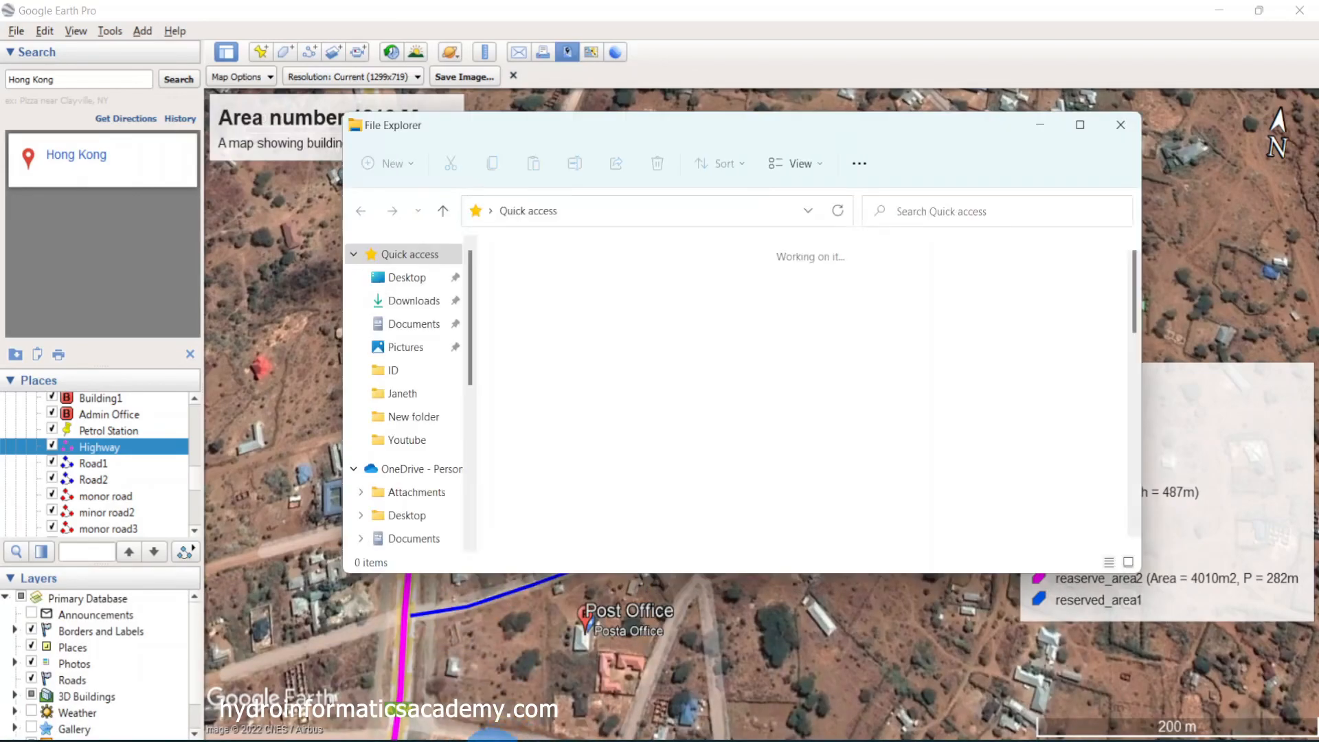
right_click(478, 739)
click(434, 244)
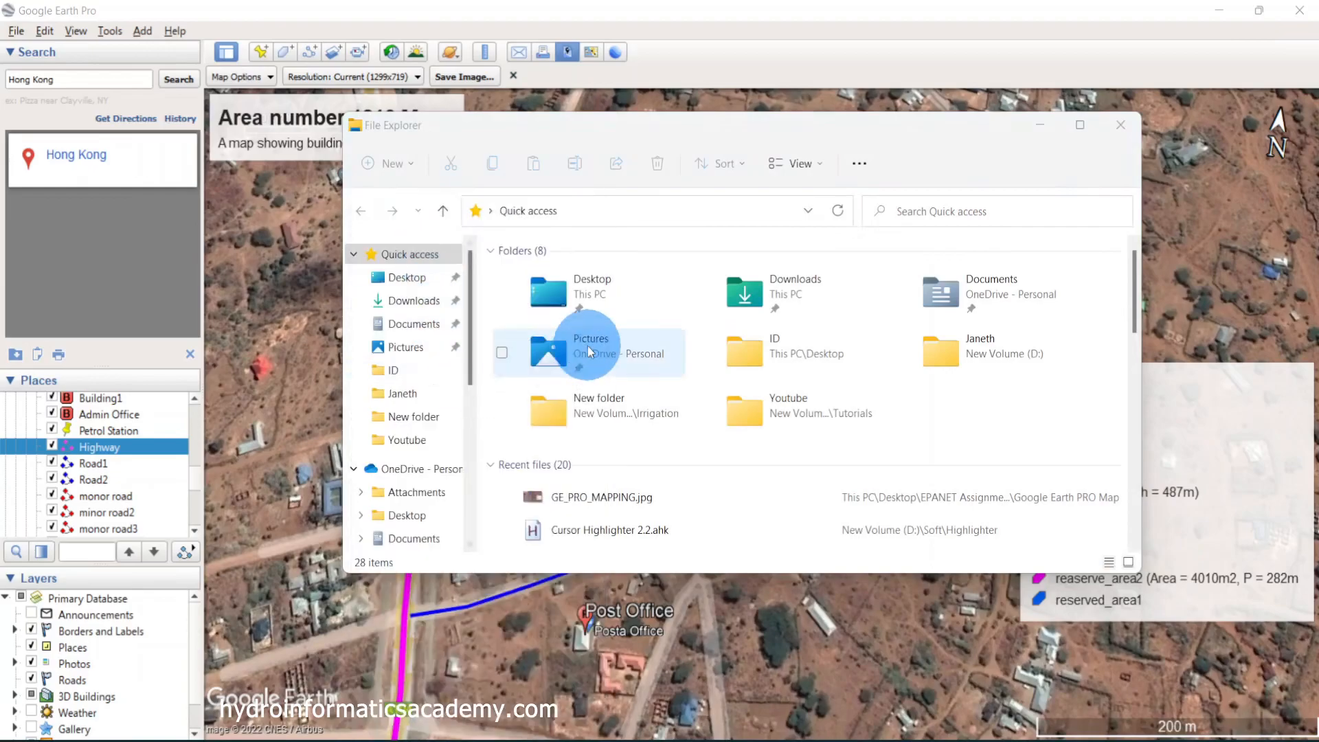
double_click(662, 347)
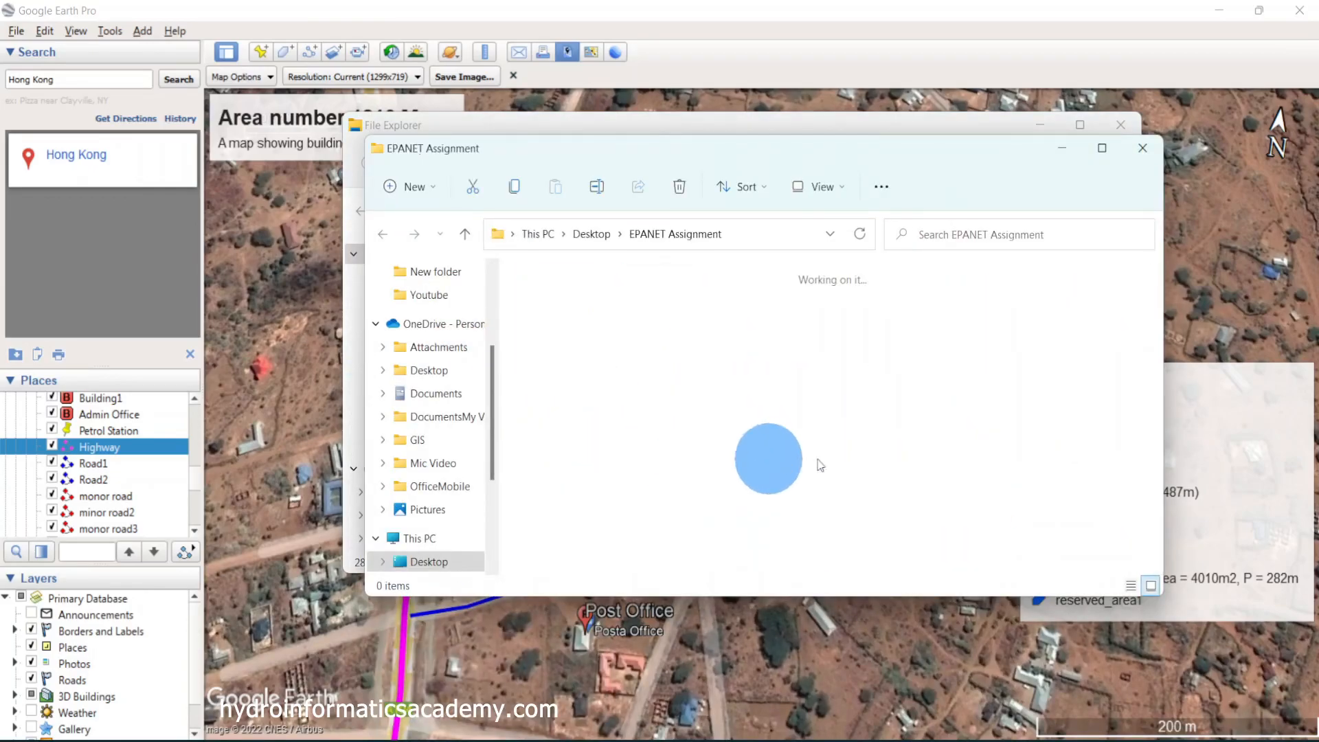
click(742, 408)
double_click(545, 339)
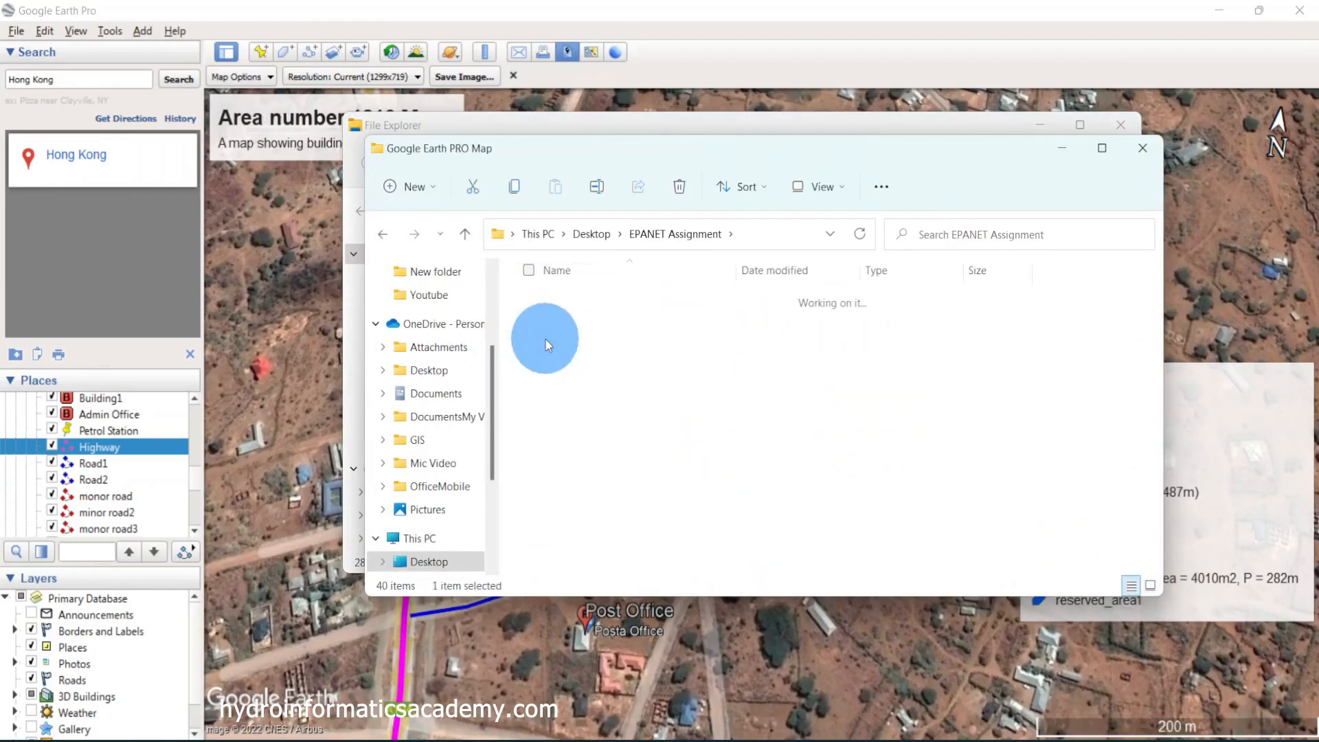
Open the saved GE_PRO_MAPPING.jpg image in the default photo viewer to check the exported map
click(594, 359)
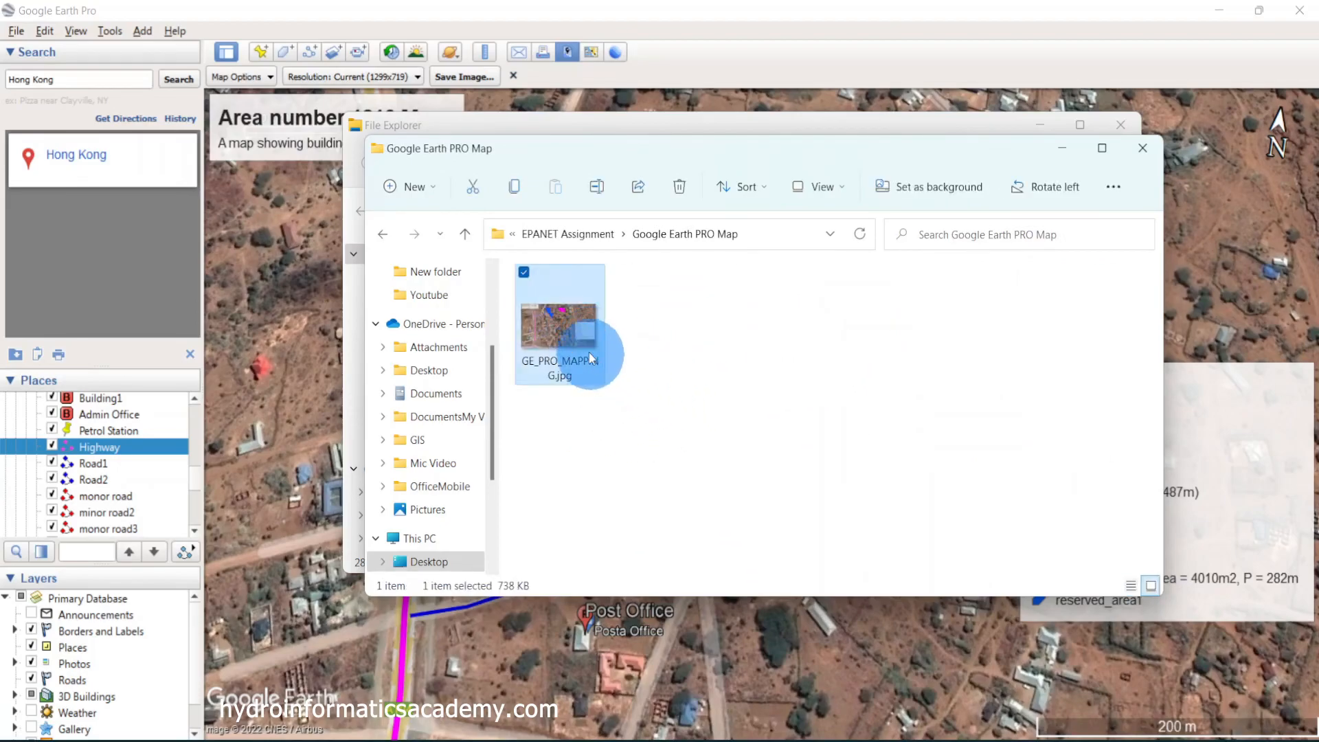
right_click(579, 337)
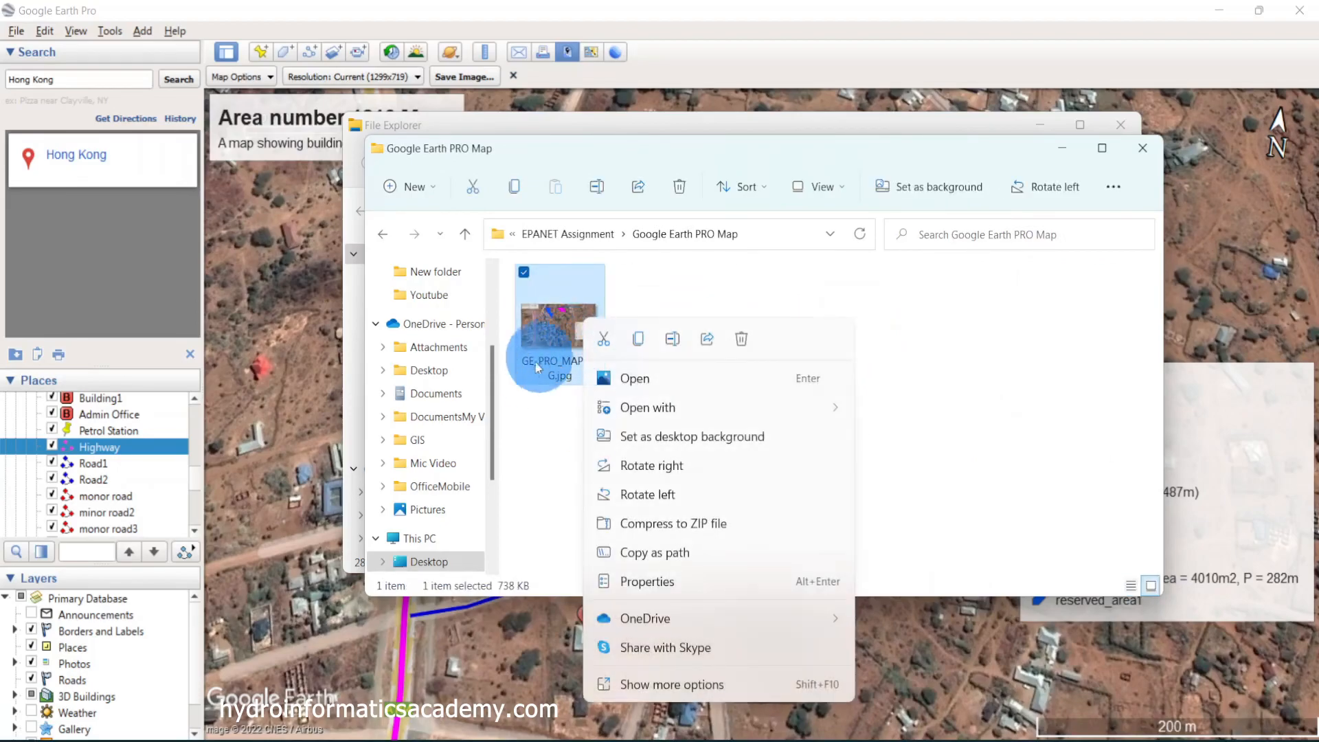
click(660, 389)
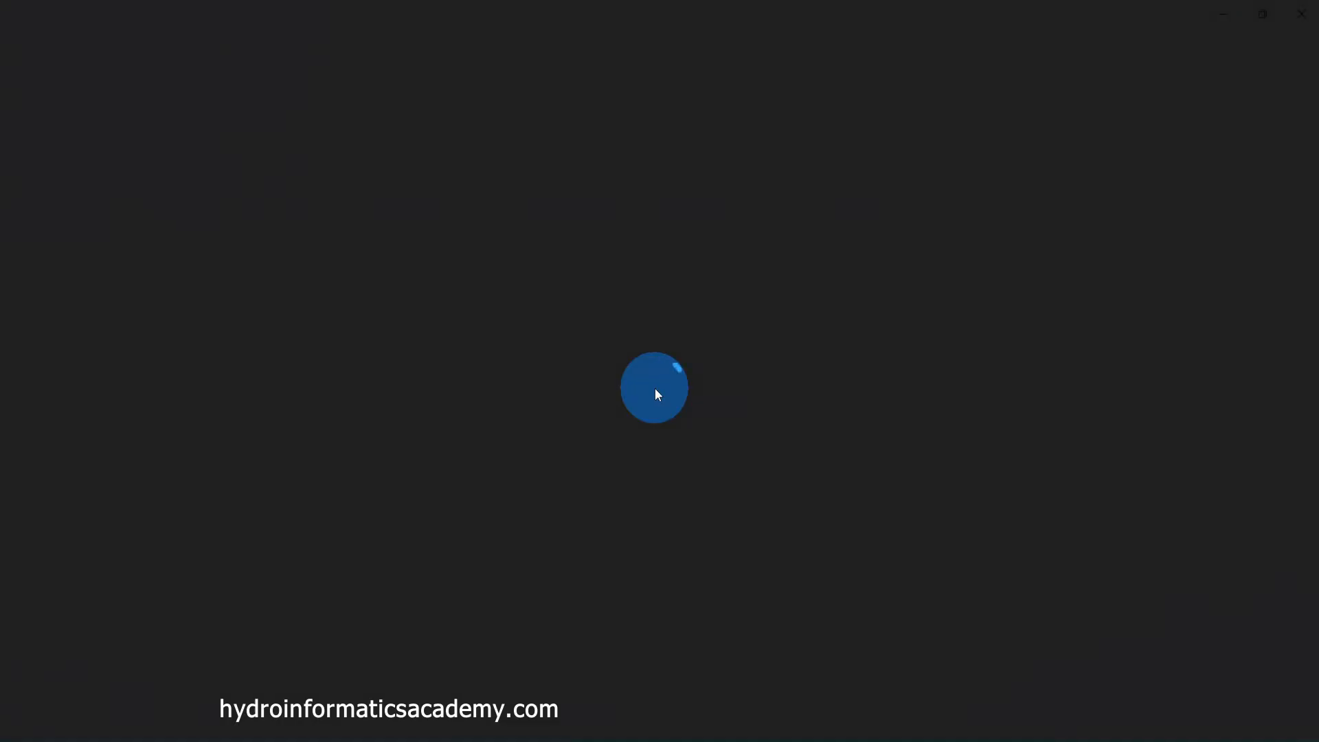